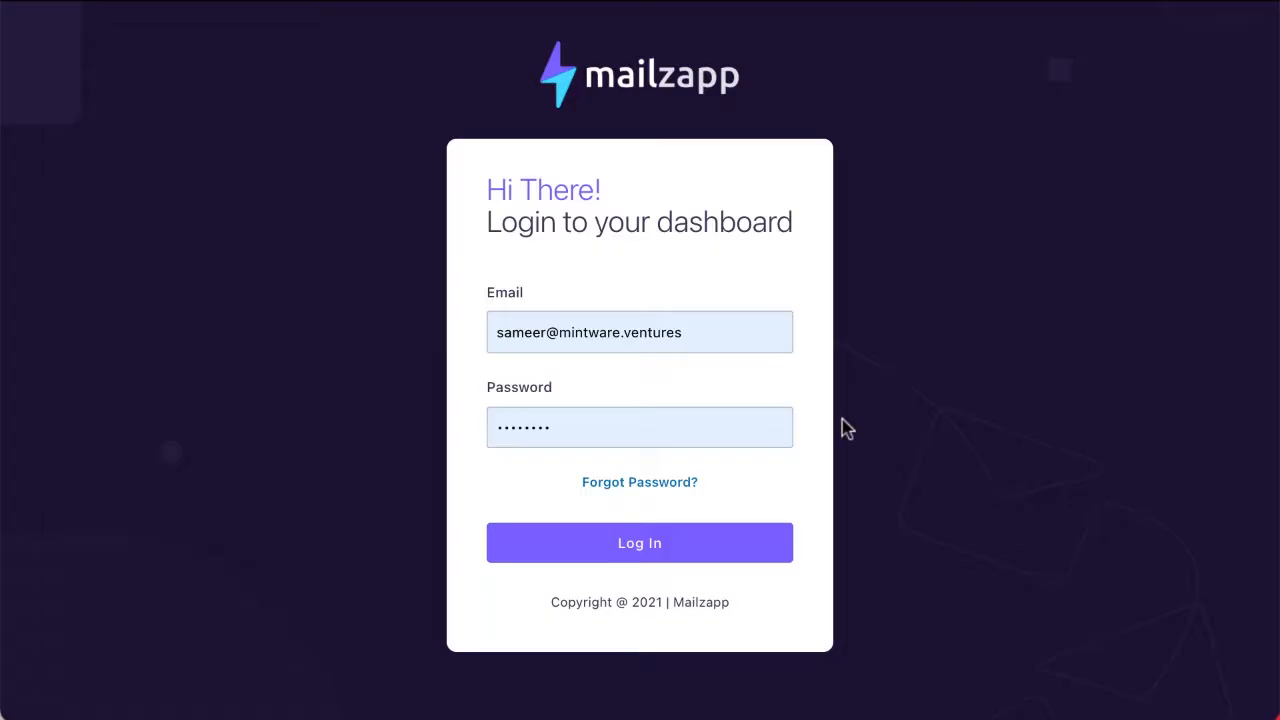
# Step: Log in to the dashboard by filling the email and password fields with the saved Gmail account credentials
pyautogui.click(634, 346)
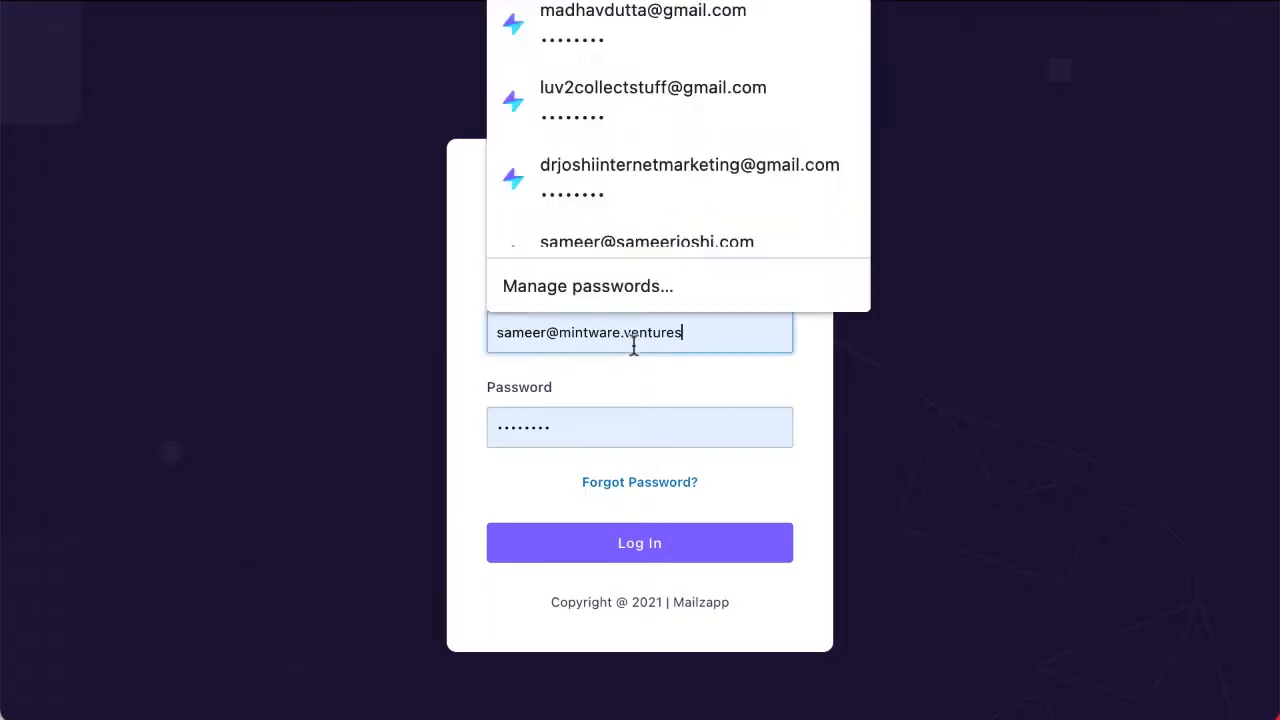
pyautogui.click(606, 38)
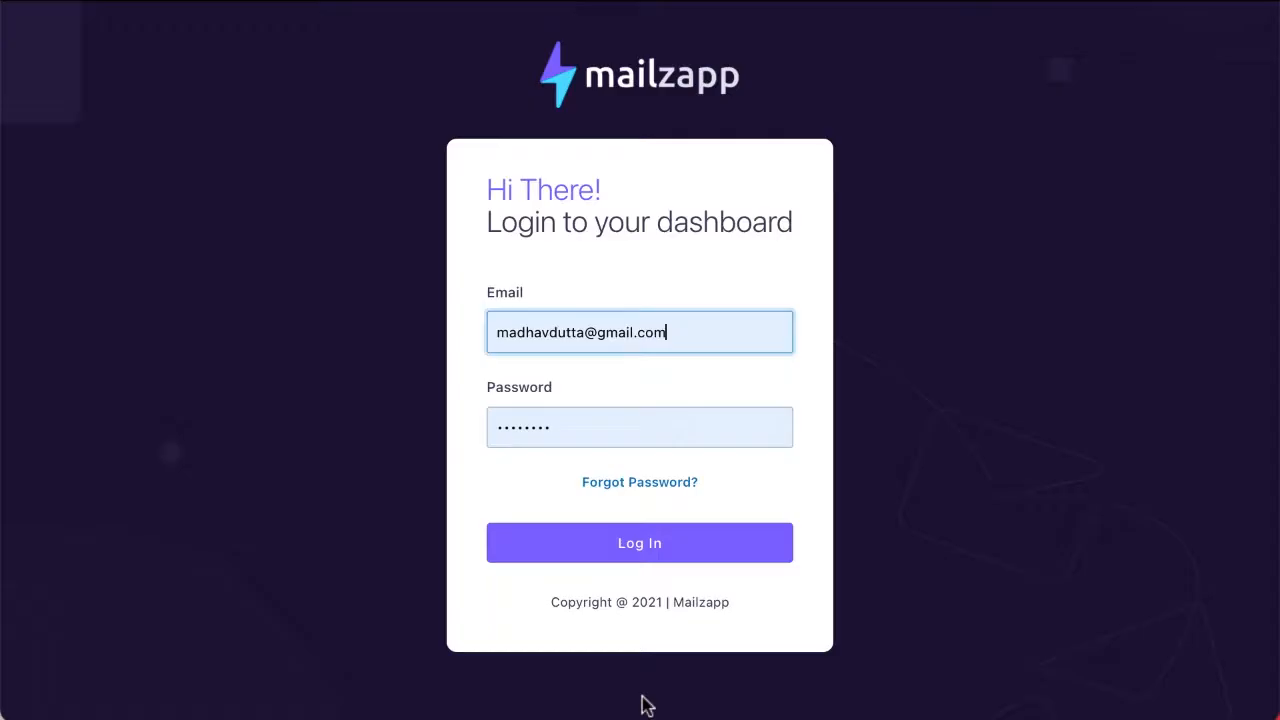
pyautogui.click(610, 544)
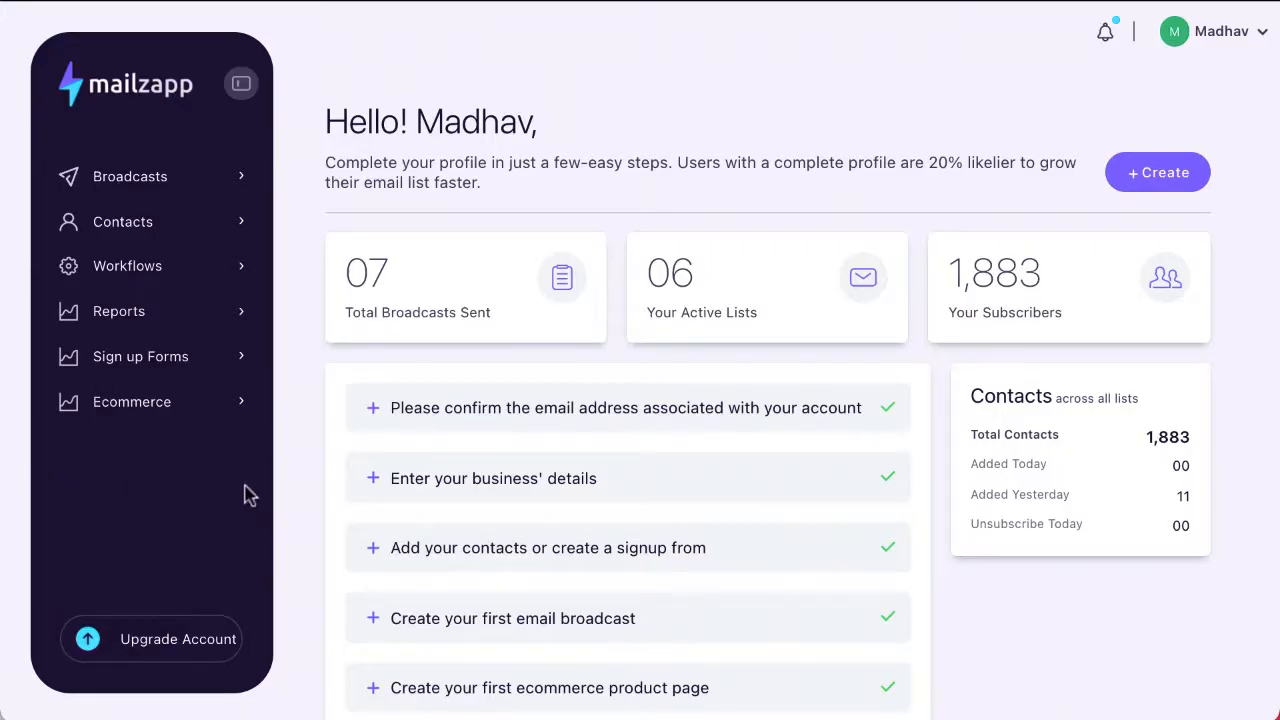
# Step: Open the account settings and review the organization information fields
pyautogui.click(1262, 34)
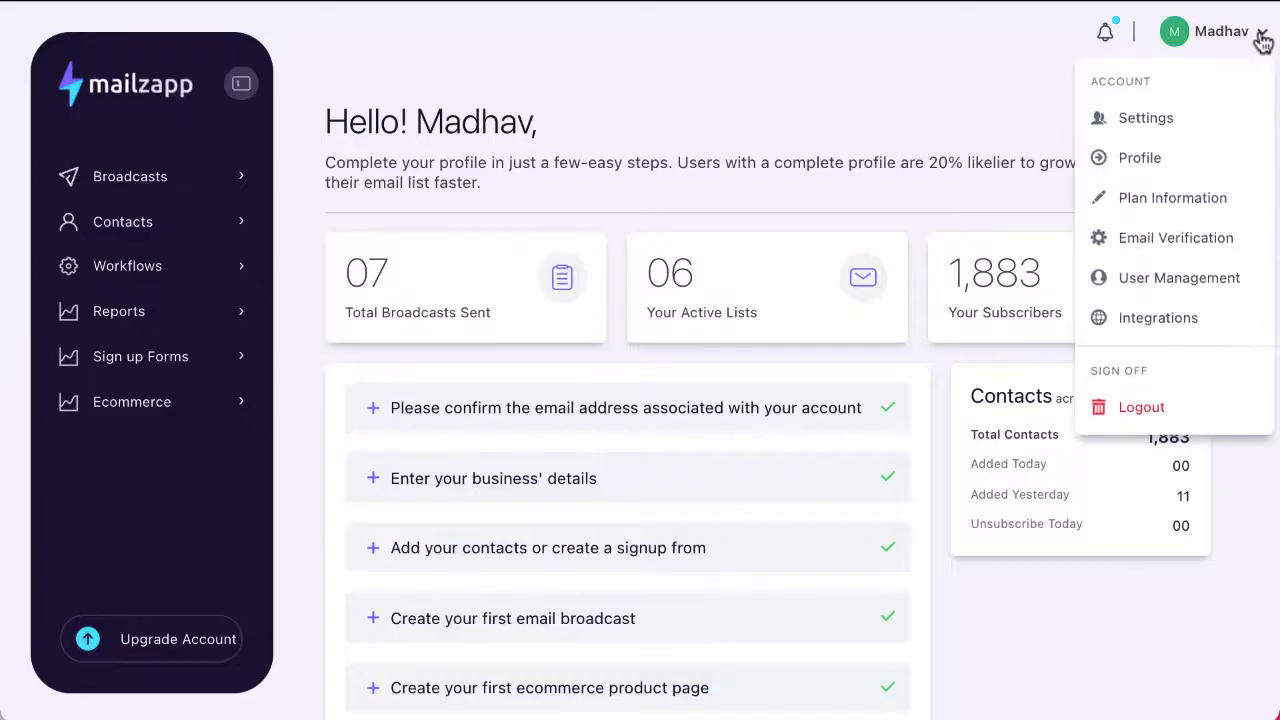
pyautogui.click(1160, 124)
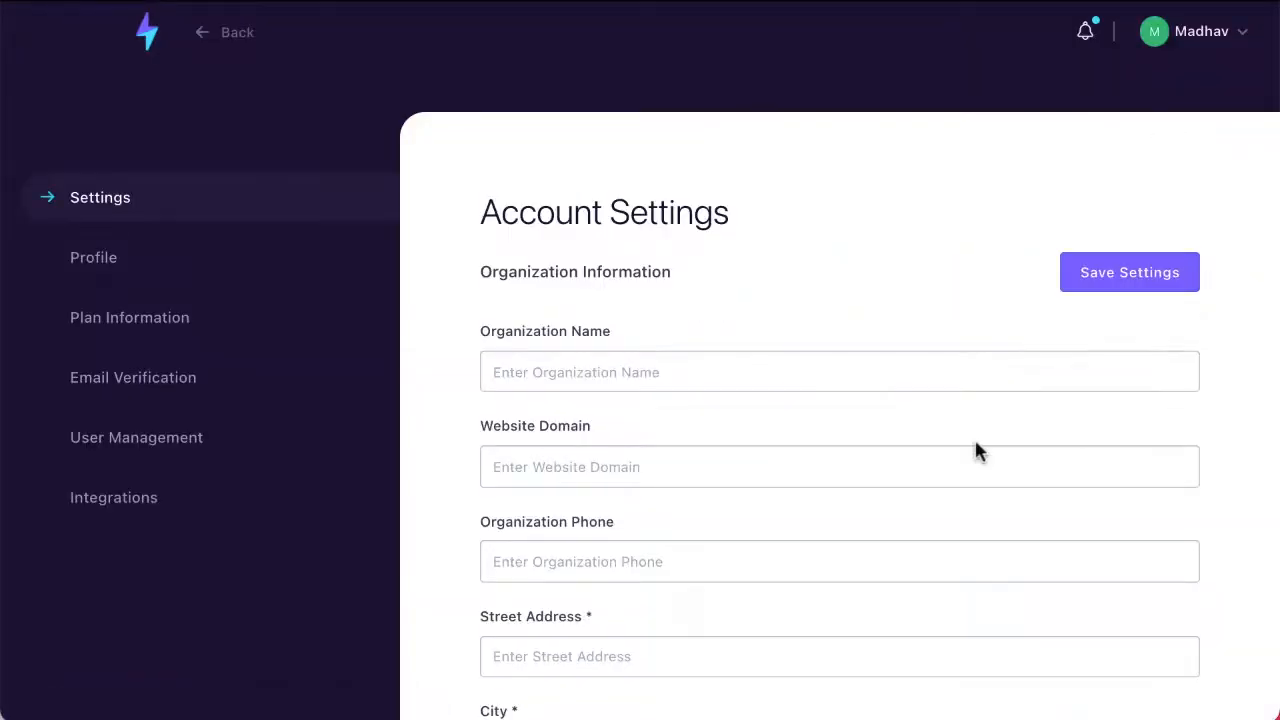
pyautogui.scroll(-6, 975, 447)
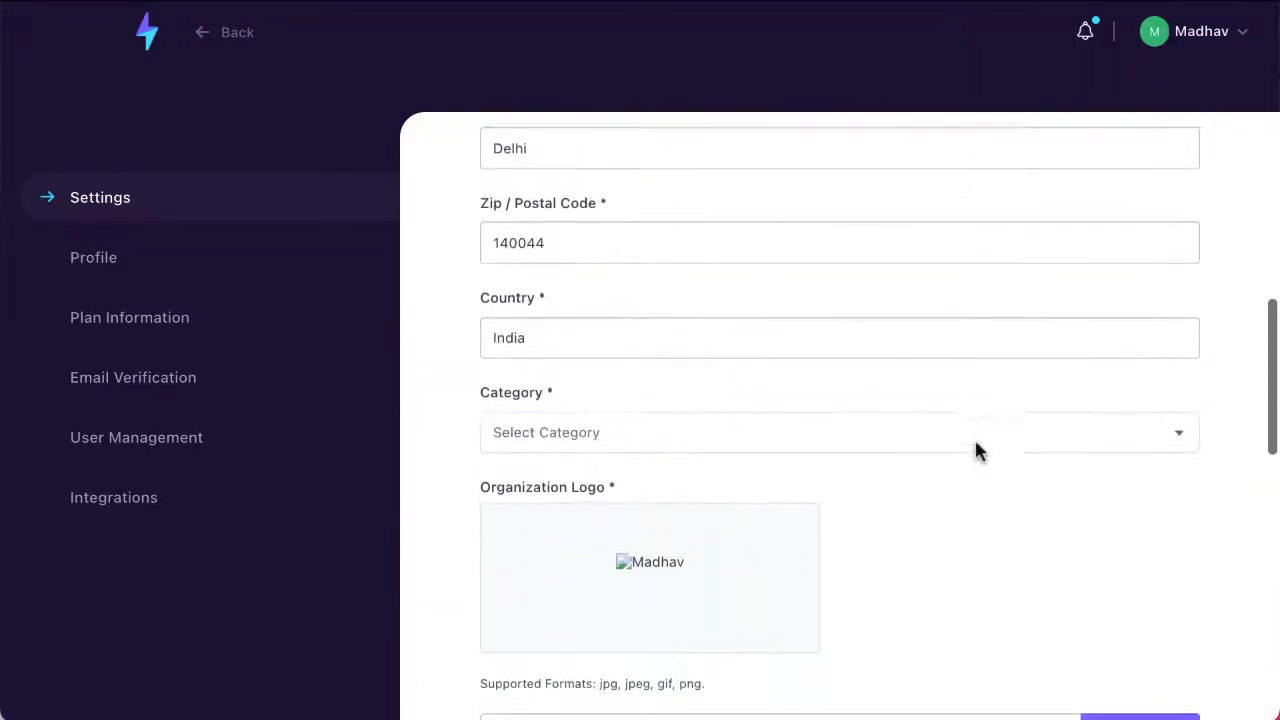
pyautogui.scroll(3, 974, 449)
pyautogui.scroll(2, 680, 555)
pyautogui.scroll(2, 680, 555)
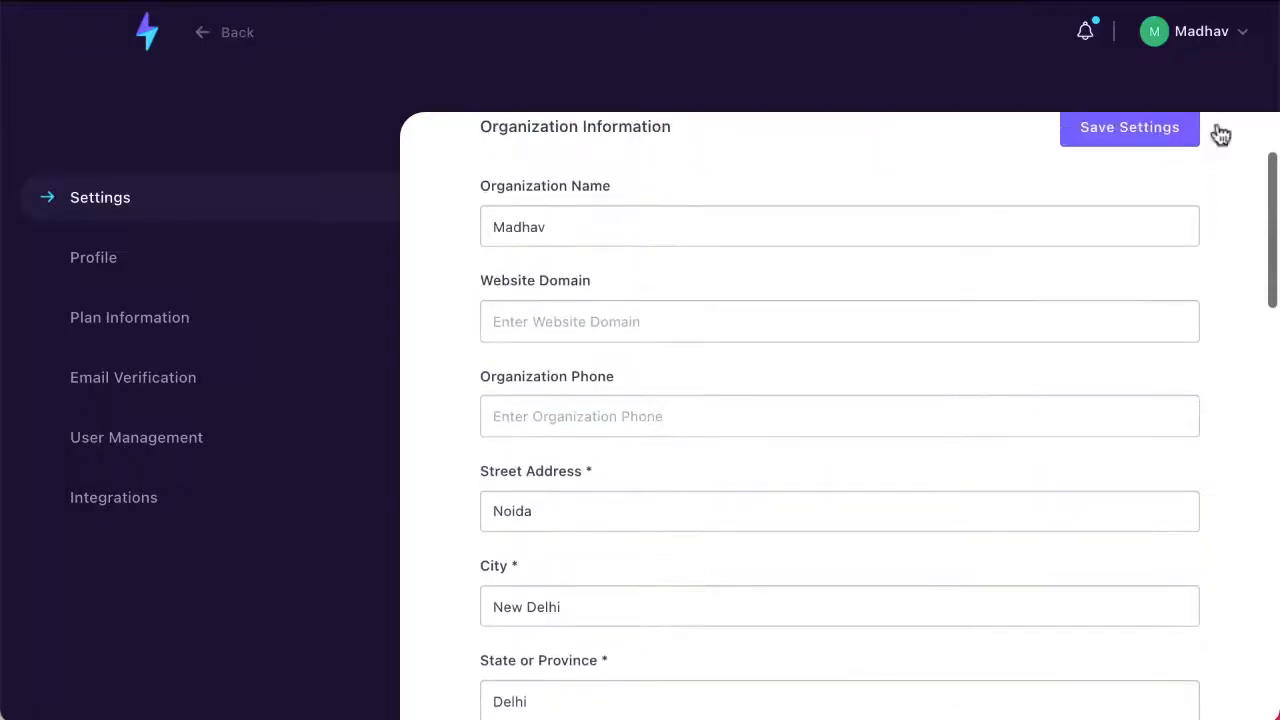
# Step: View the account's Profile page and review its Plan Information page
pyautogui.click(1240, 34)
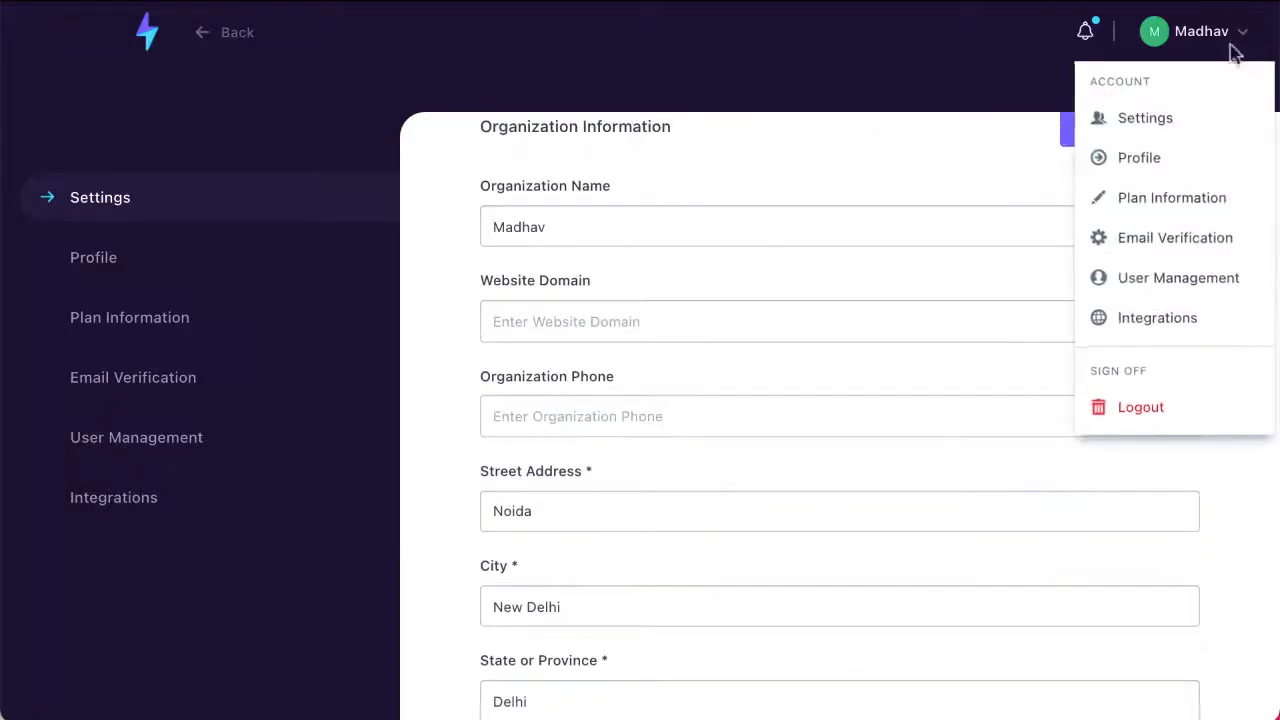
pyautogui.click(1146, 163)
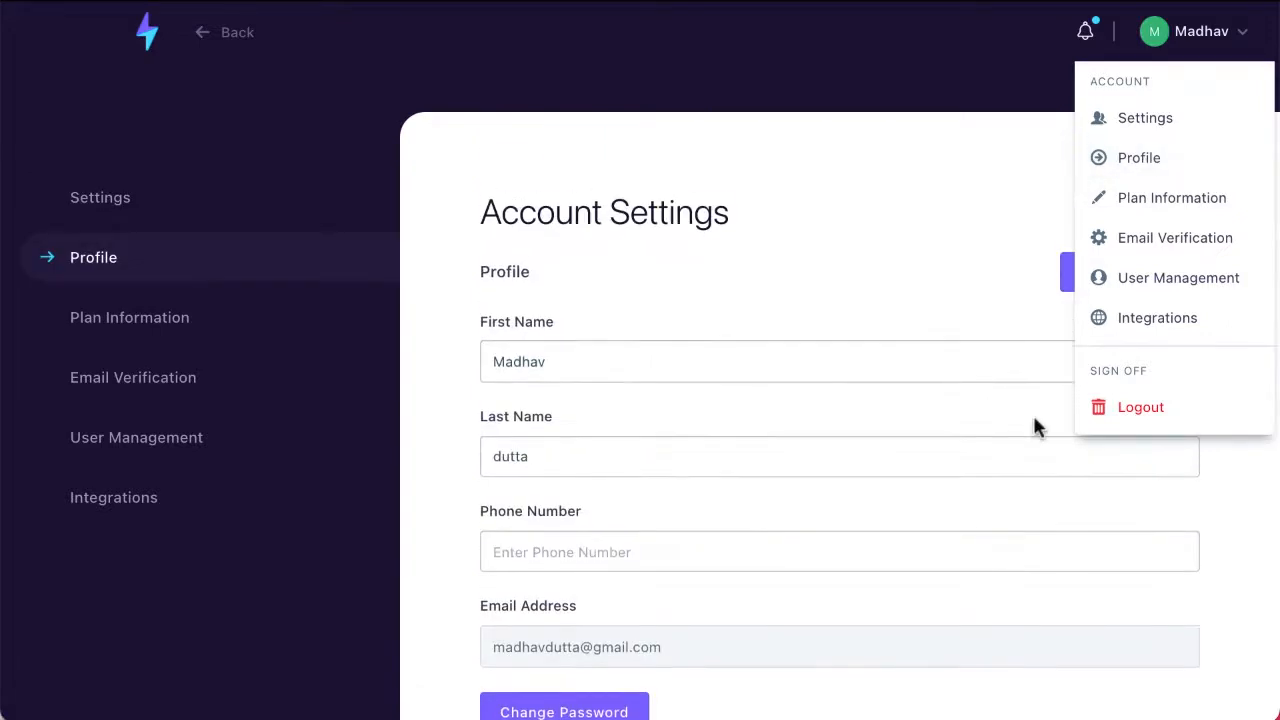
pyautogui.click(1098, 203)
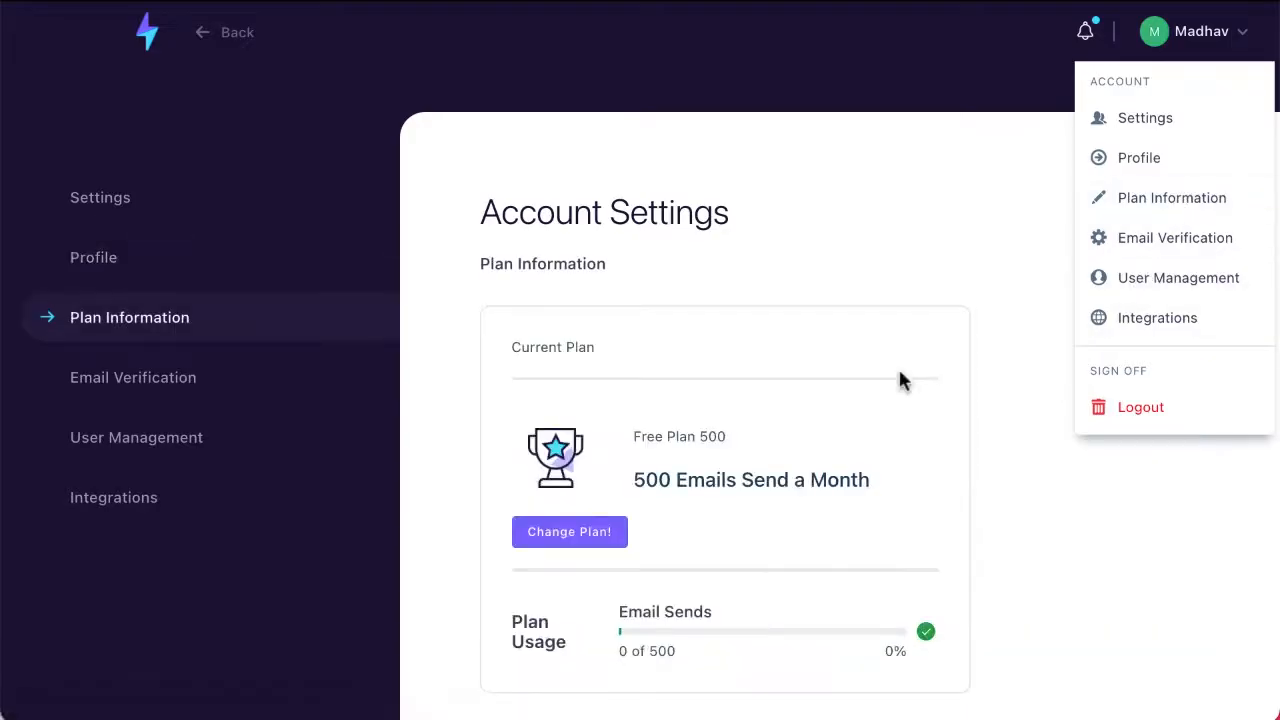
pyautogui.scroll(-3, 899, 374)
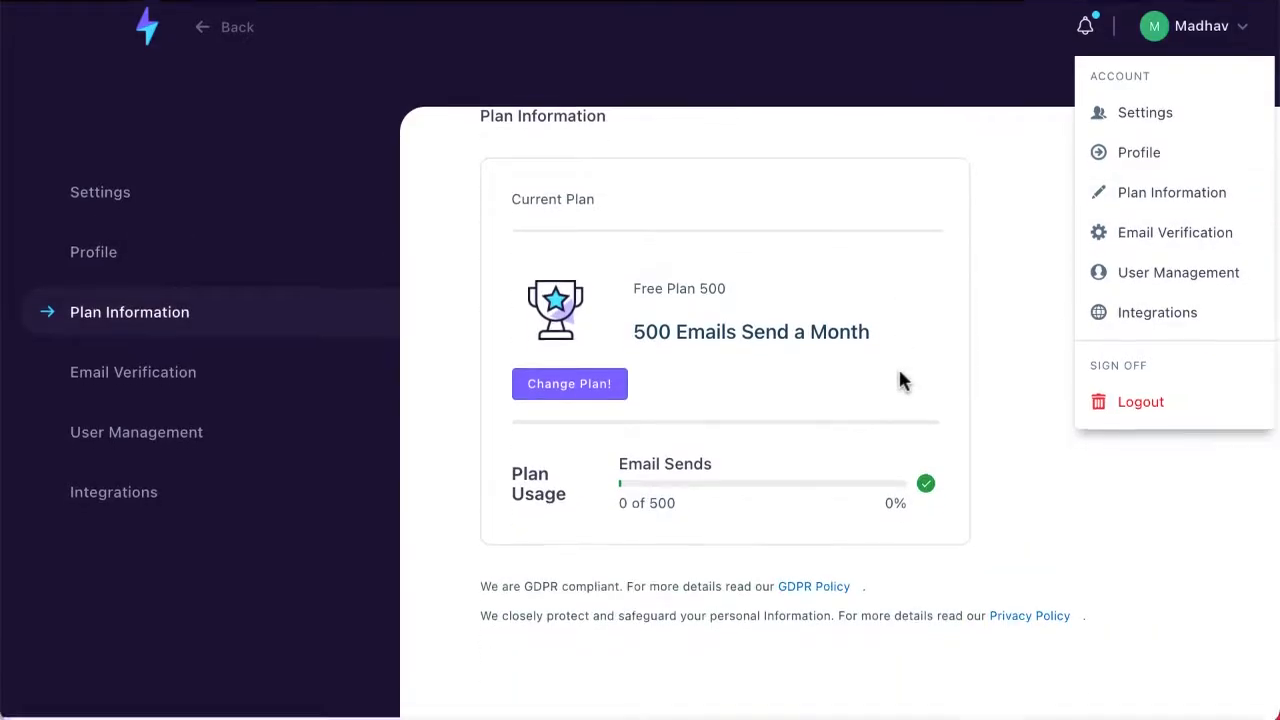
pyautogui.scroll(3, 898, 380)
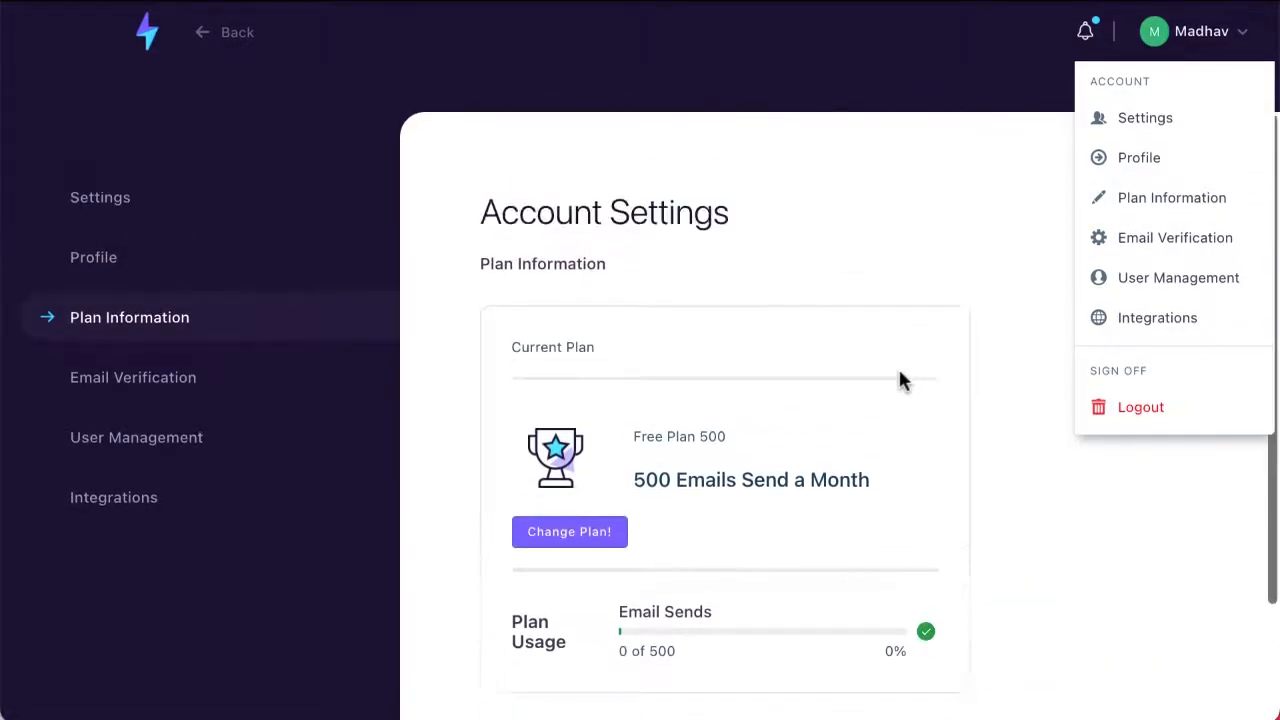
# Step: View the Email Verification, User Management and Integrations pages of the account settings
pyautogui.click(1163, 245)
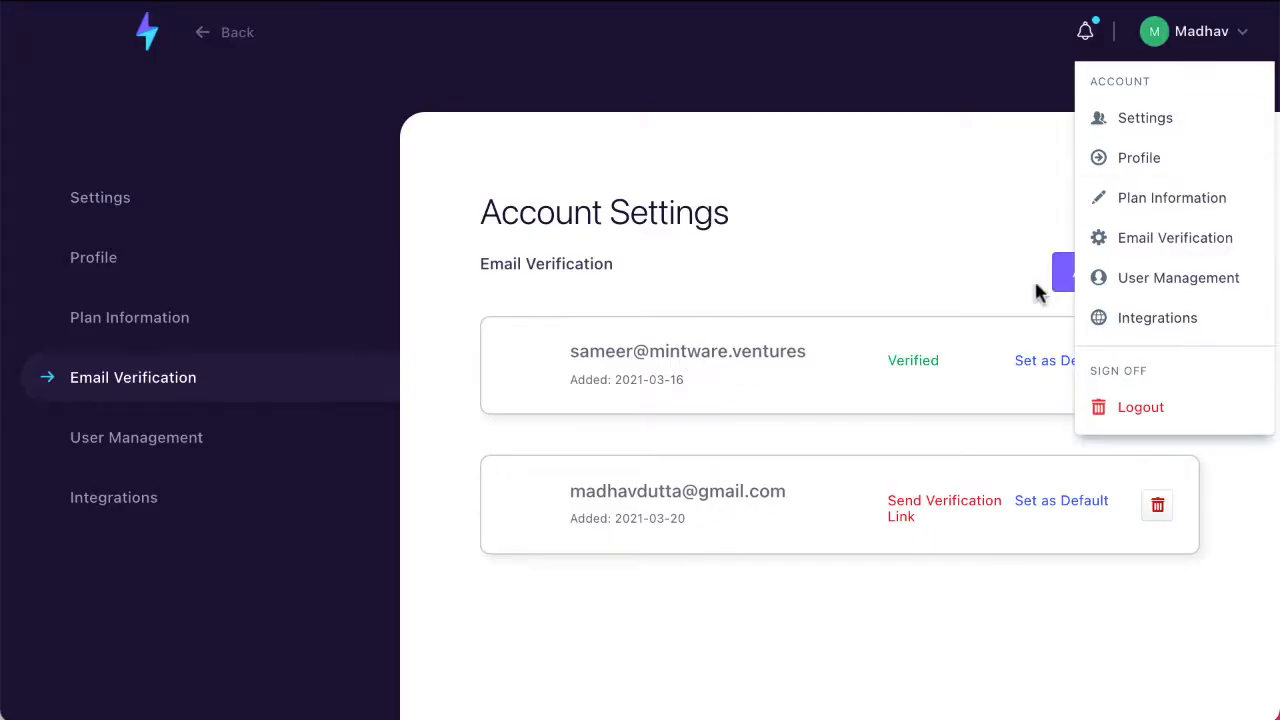
pyautogui.click(1160, 288)
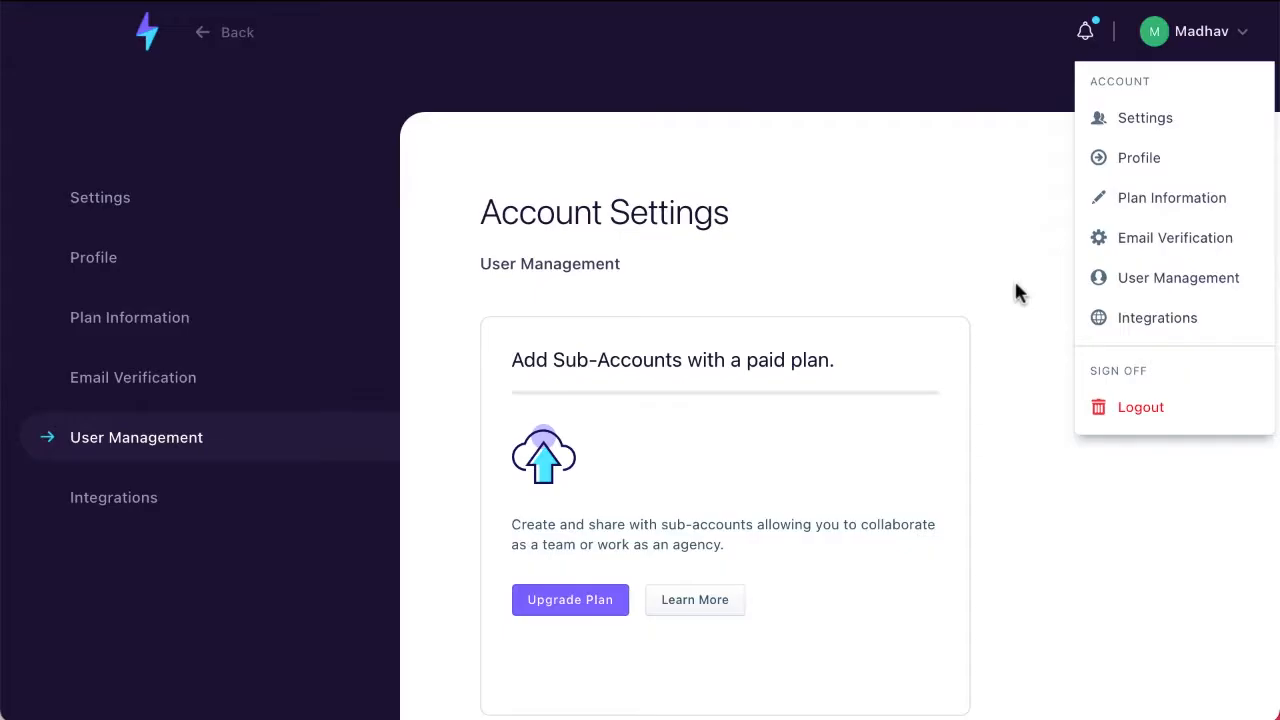
pyautogui.click(1157, 318)
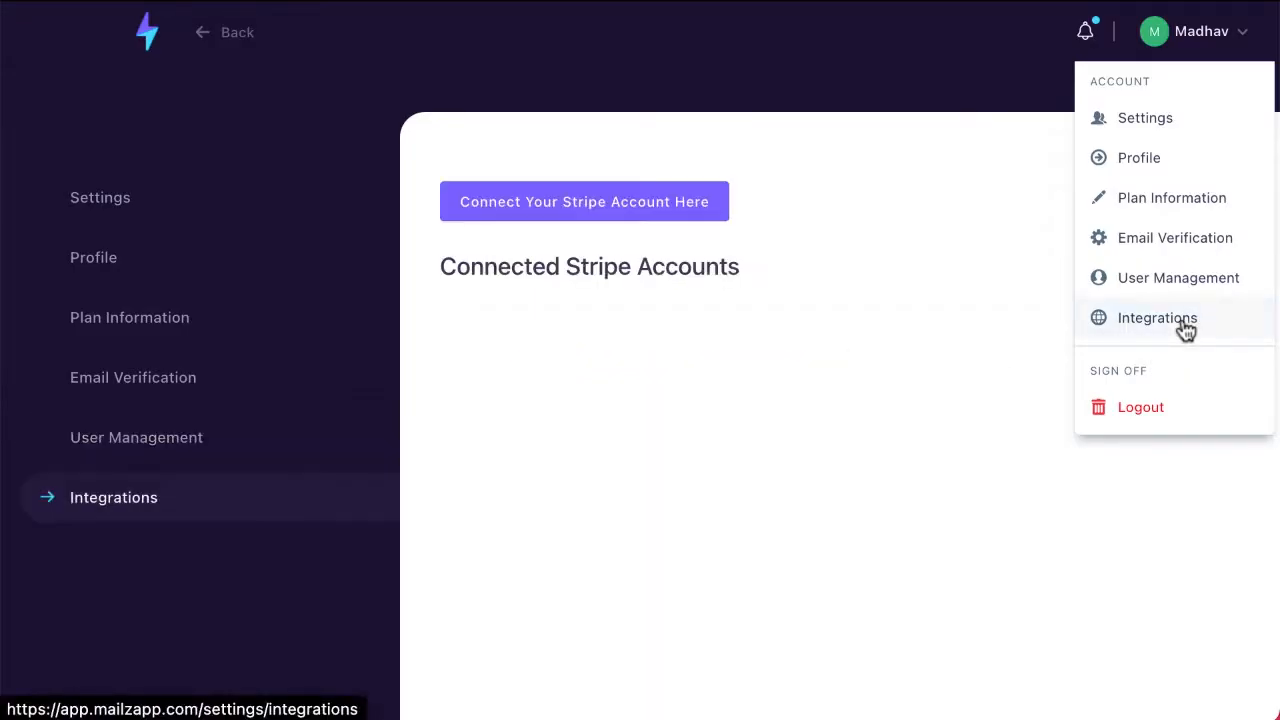
pyautogui.click(1215, 35)
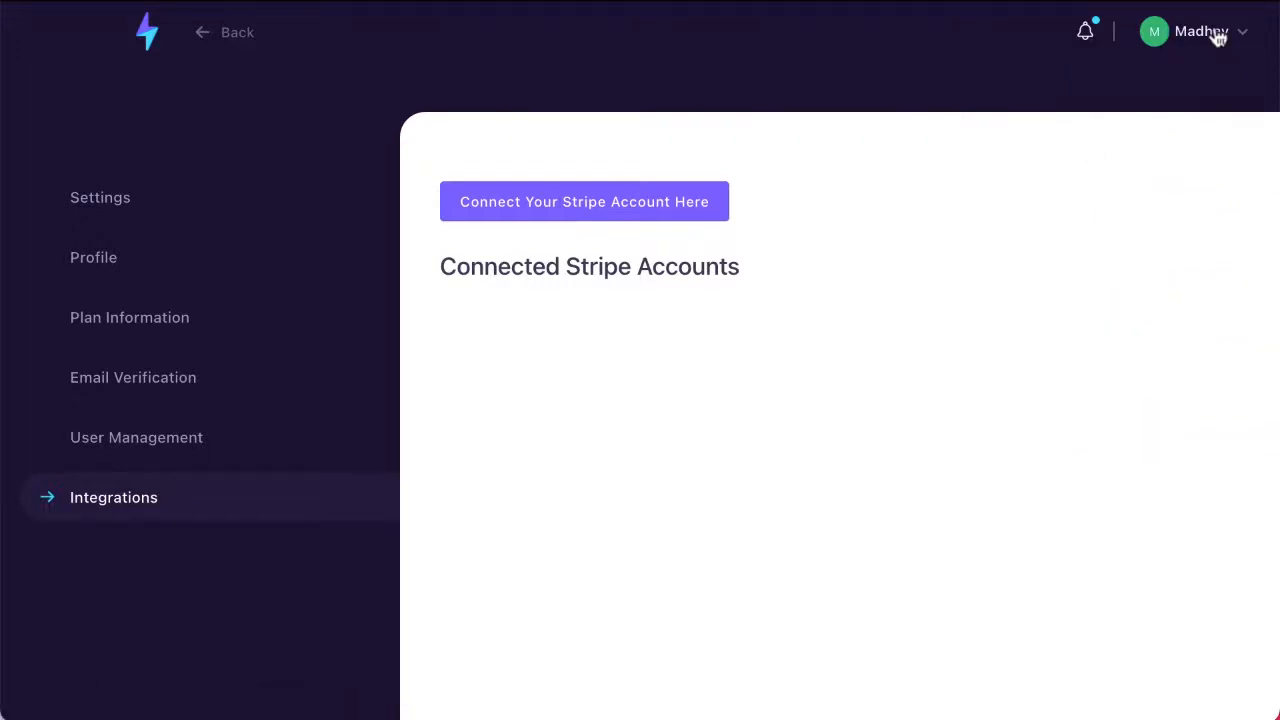
# Step: Return to the dashboard, open the Broadcasts List and look through the active broadcasts
pyautogui.click(149, 44)
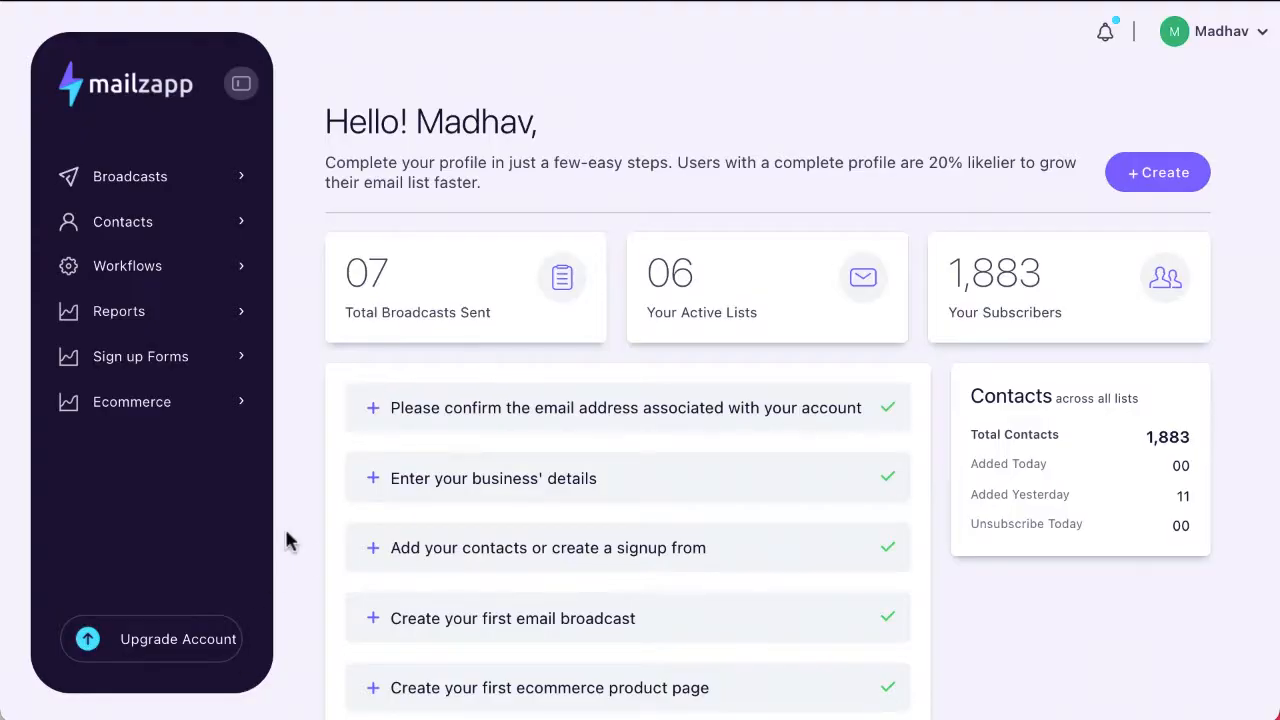
pyautogui.click(150, 192)
pyautogui.click(163, 233)
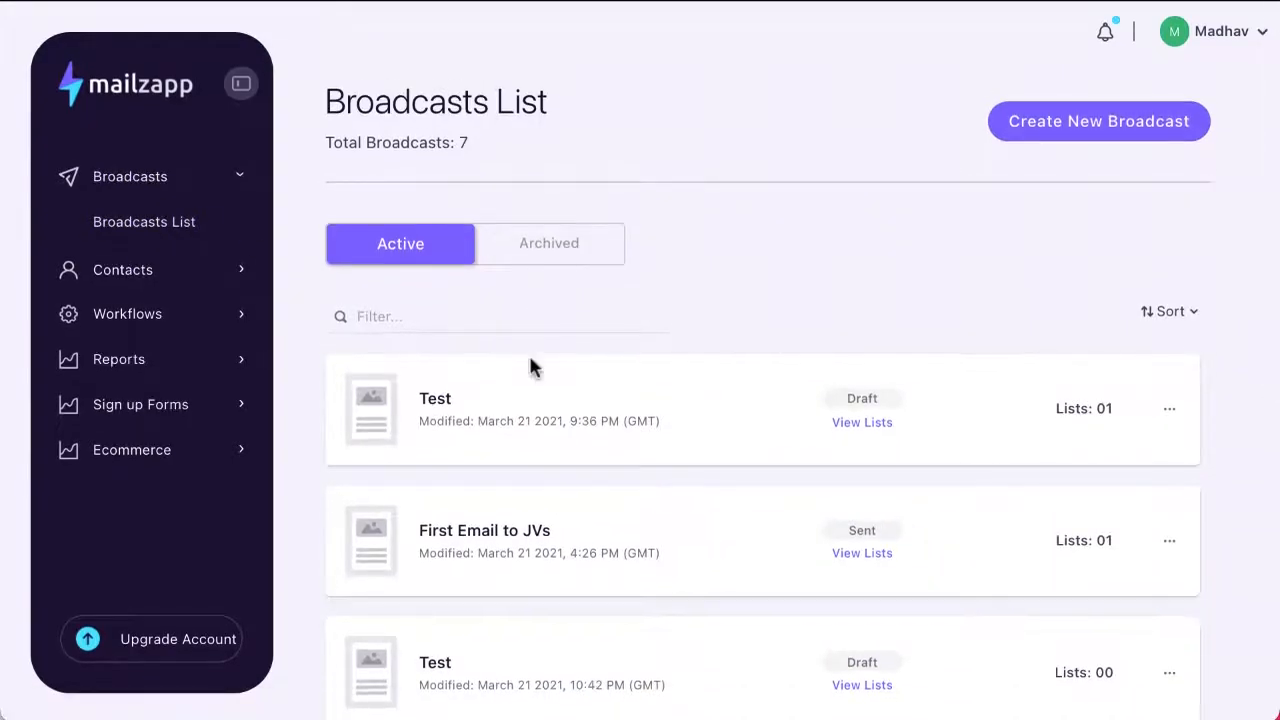
pyautogui.scroll(-6, 531, 457)
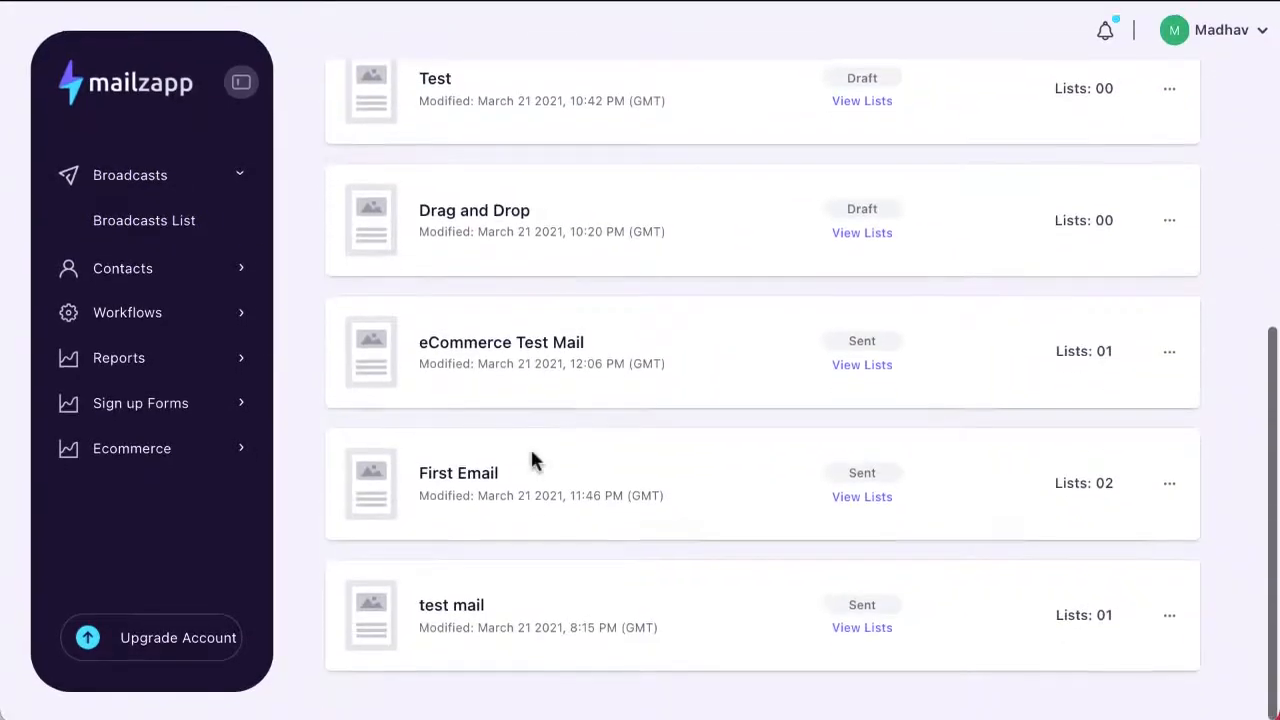
pyautogui.scroll(6, 530, 446)
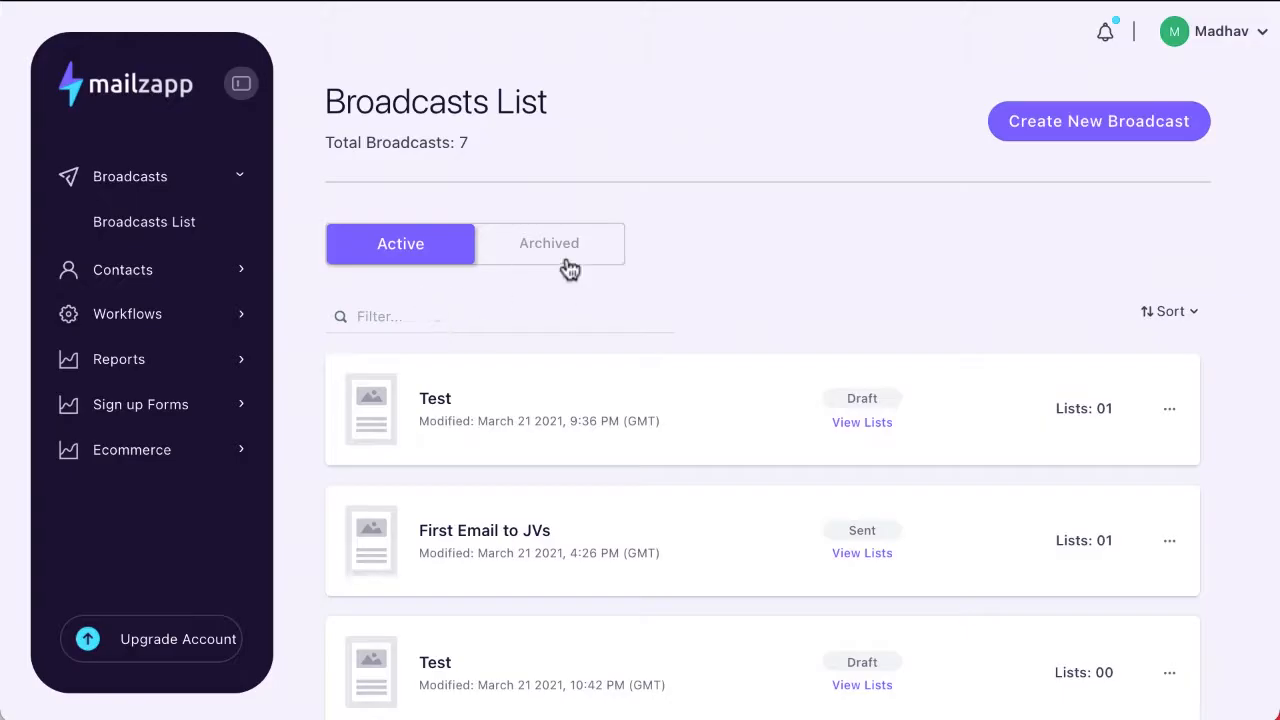
# Step: Filter the active broadcasts by "first" and clear the filter
pyautogui.click(408, 314)
pyautogui.write('fi')
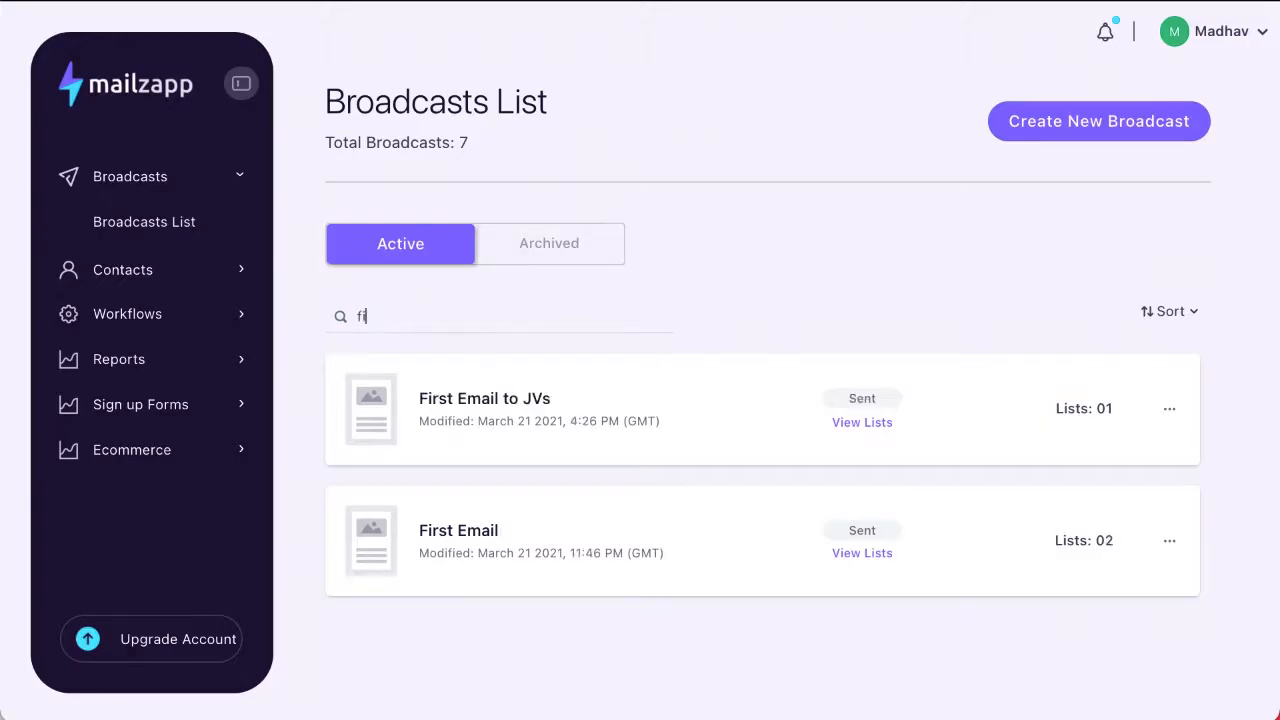
pyautogui.write('rst')
pyautogui.press('BackSpace')
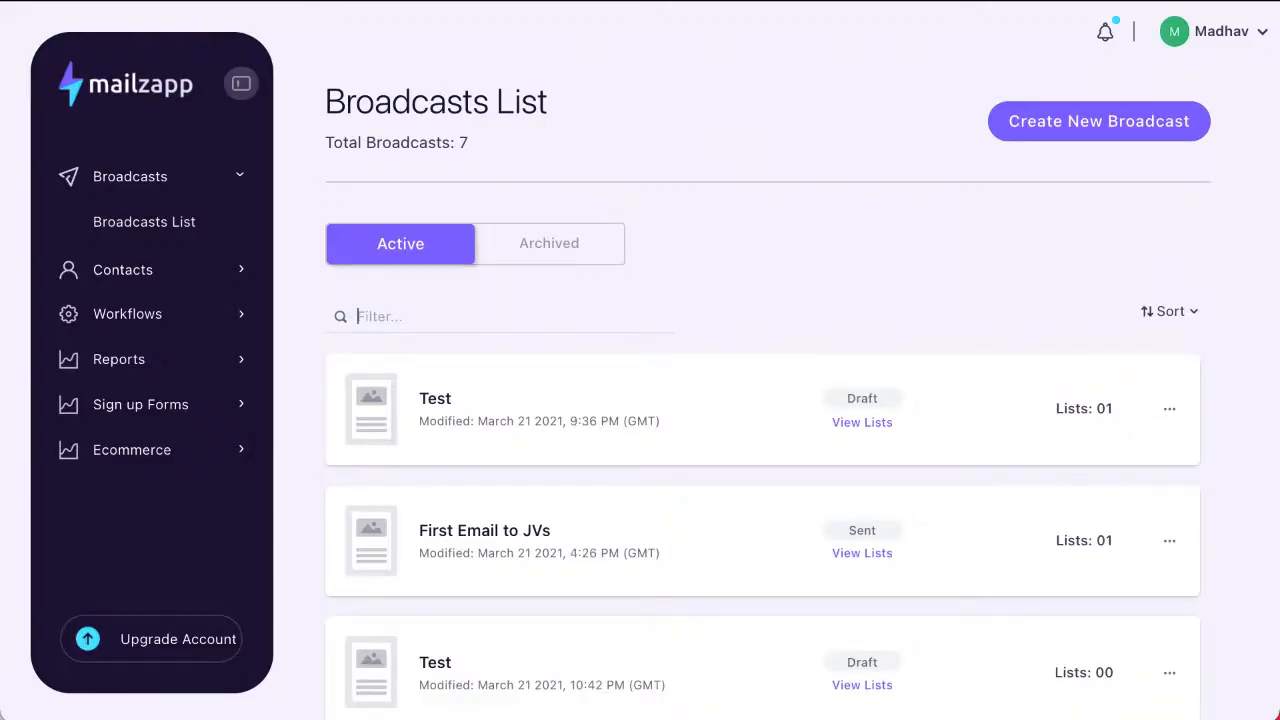
# Step: Filter the active broadcasts by "email" and empty the filter again
pyautogui.write('email')
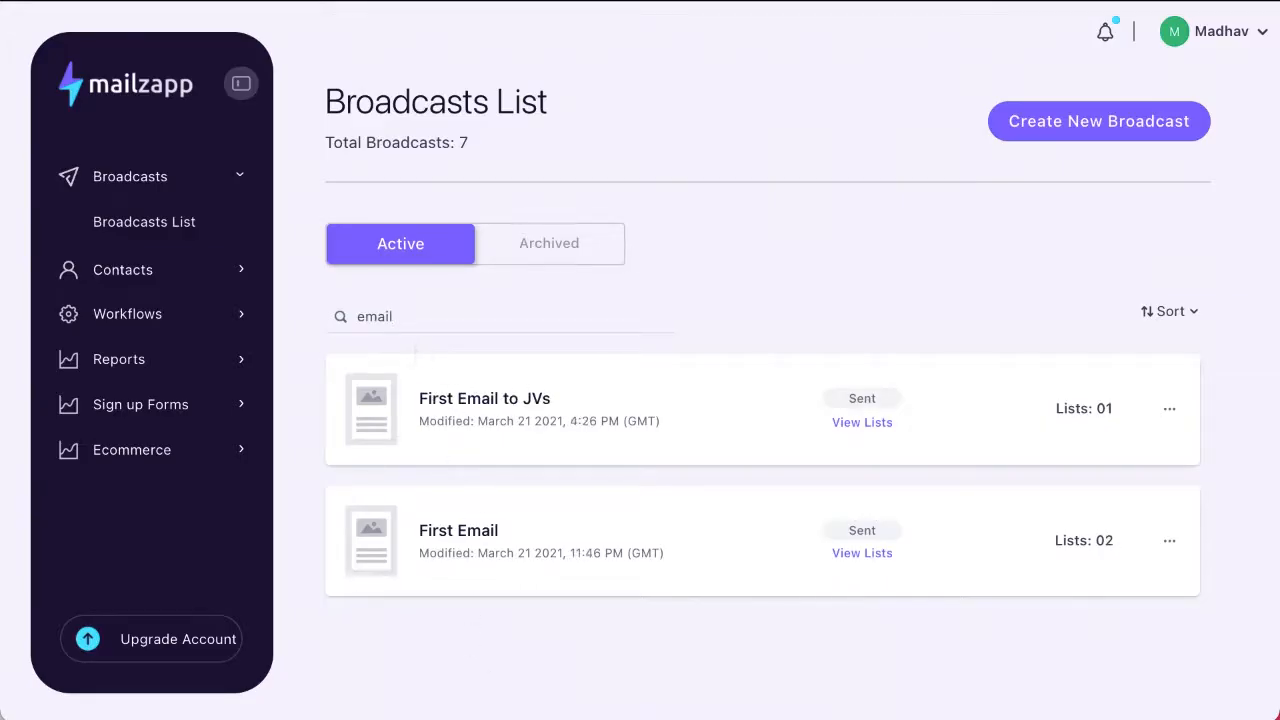
pyautogui.press('BackSpace')
pyautogui.press('BackSpace')
pyautogui.press('BackSpace')
pyautogui.press('BackSpace')
pyautogui.press('BackSpace')
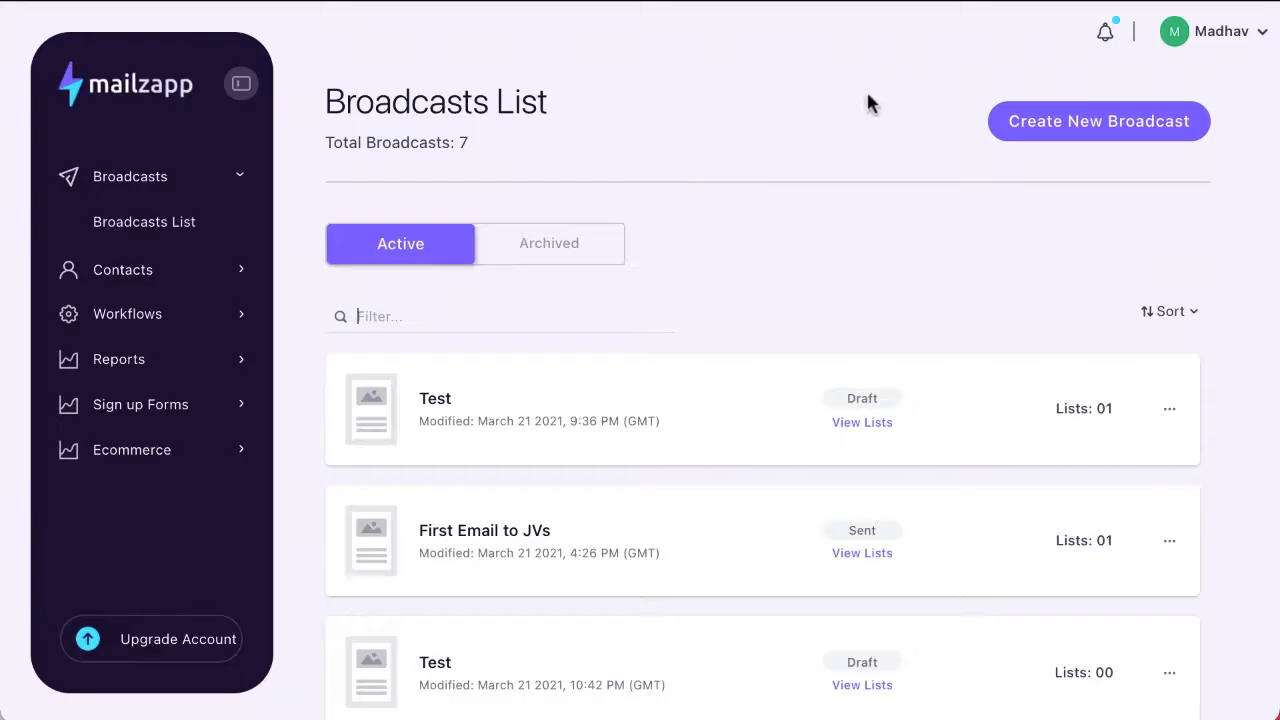
# Step: View the archived broadcasts, return to the active ones and inspect the available actions for the first Test draft
pyautogui.click(552, 250)
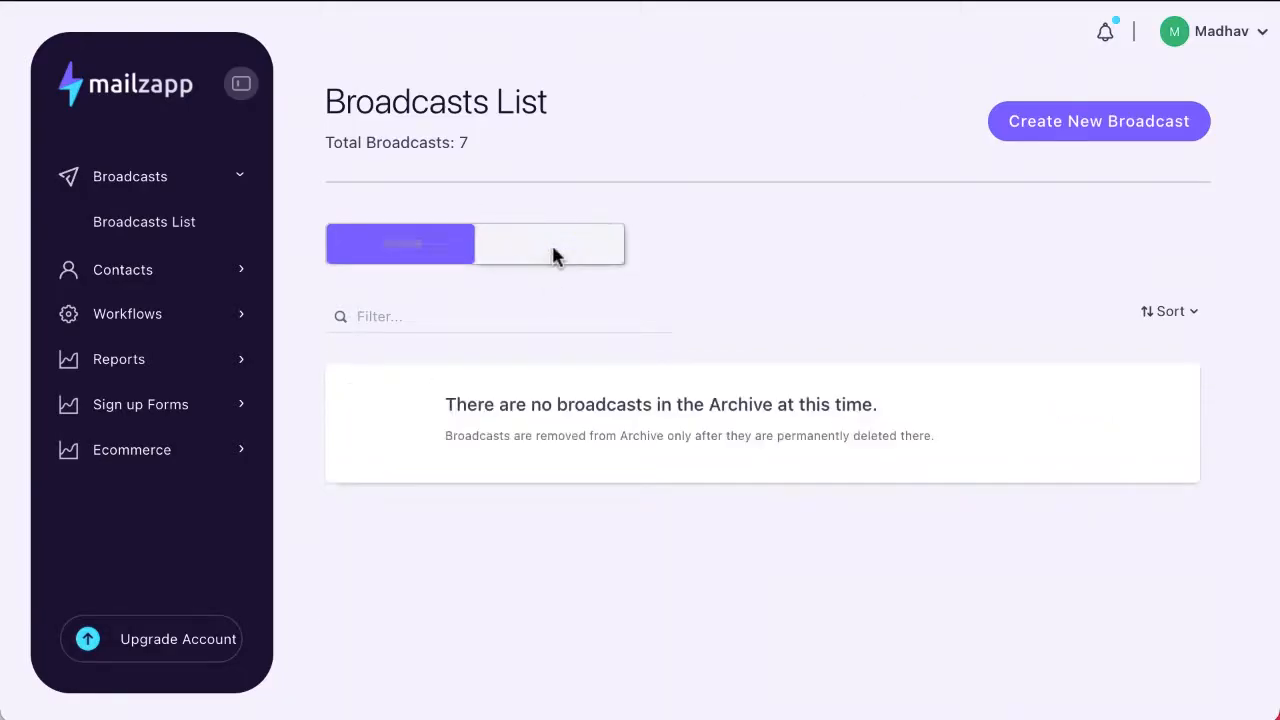
pyautogui.click(403, 255)
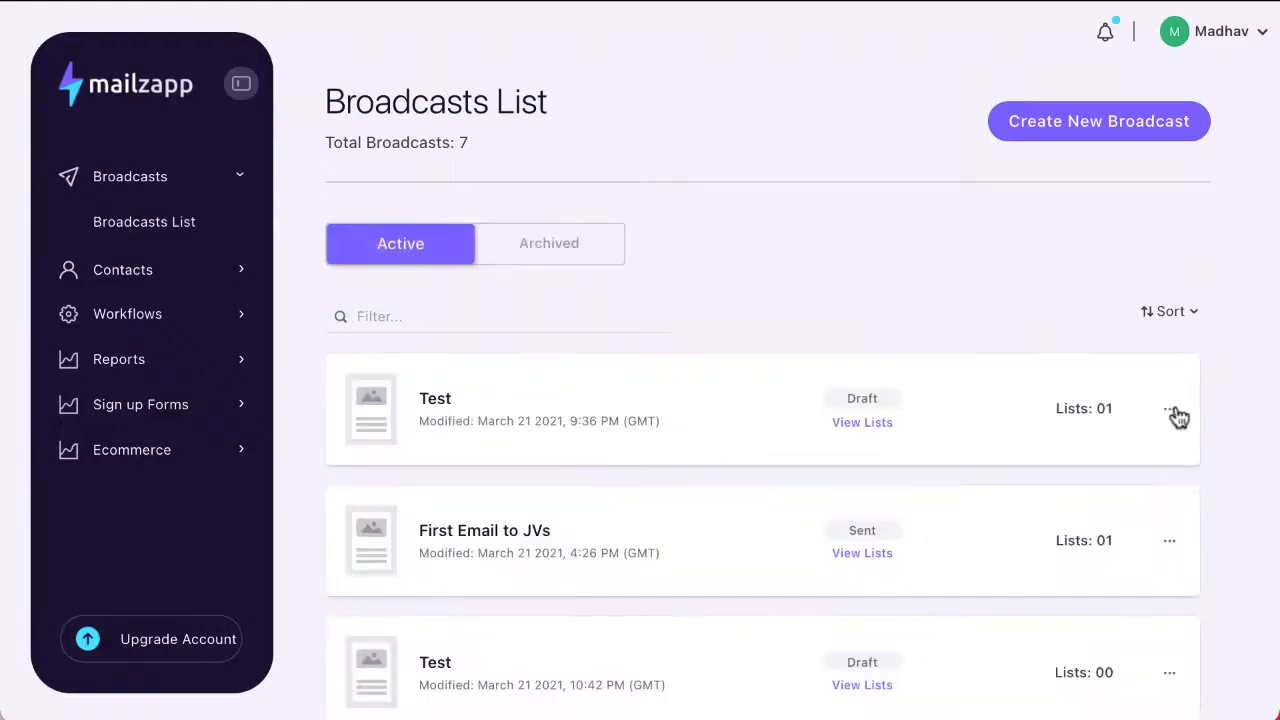
pyautogui.click(1172, 412)
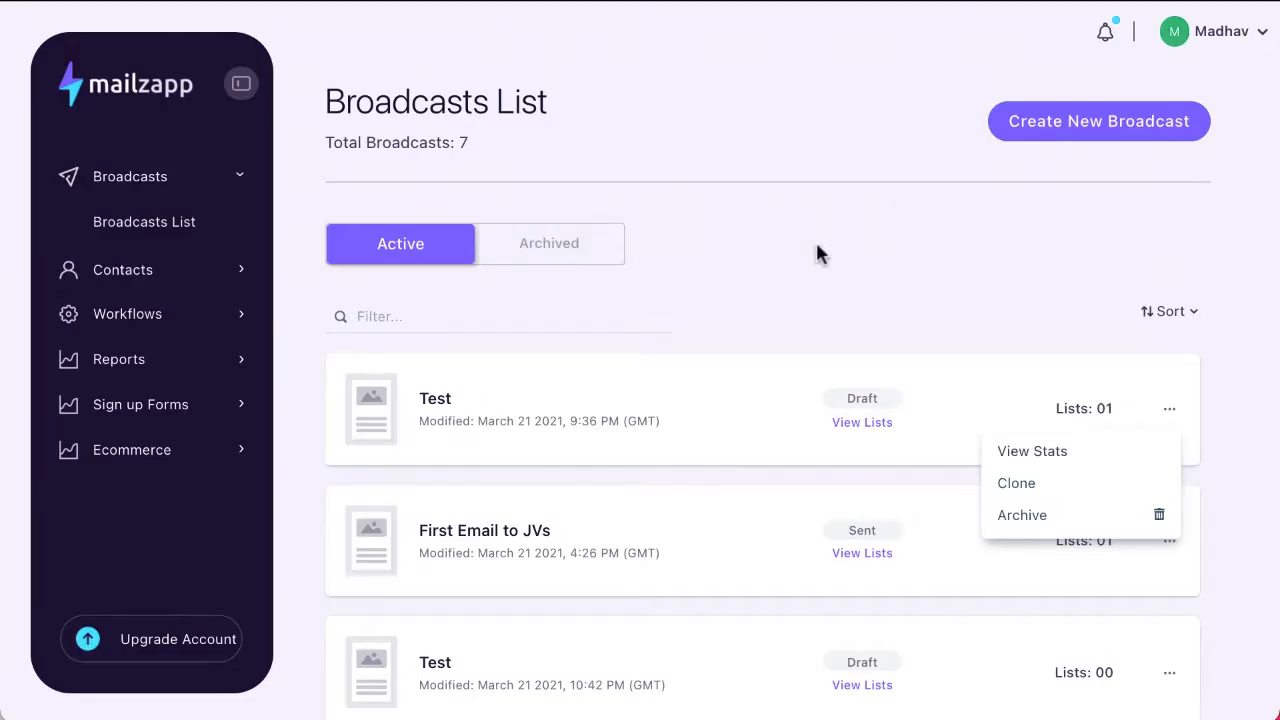
pyautogui.click(1015, 250)
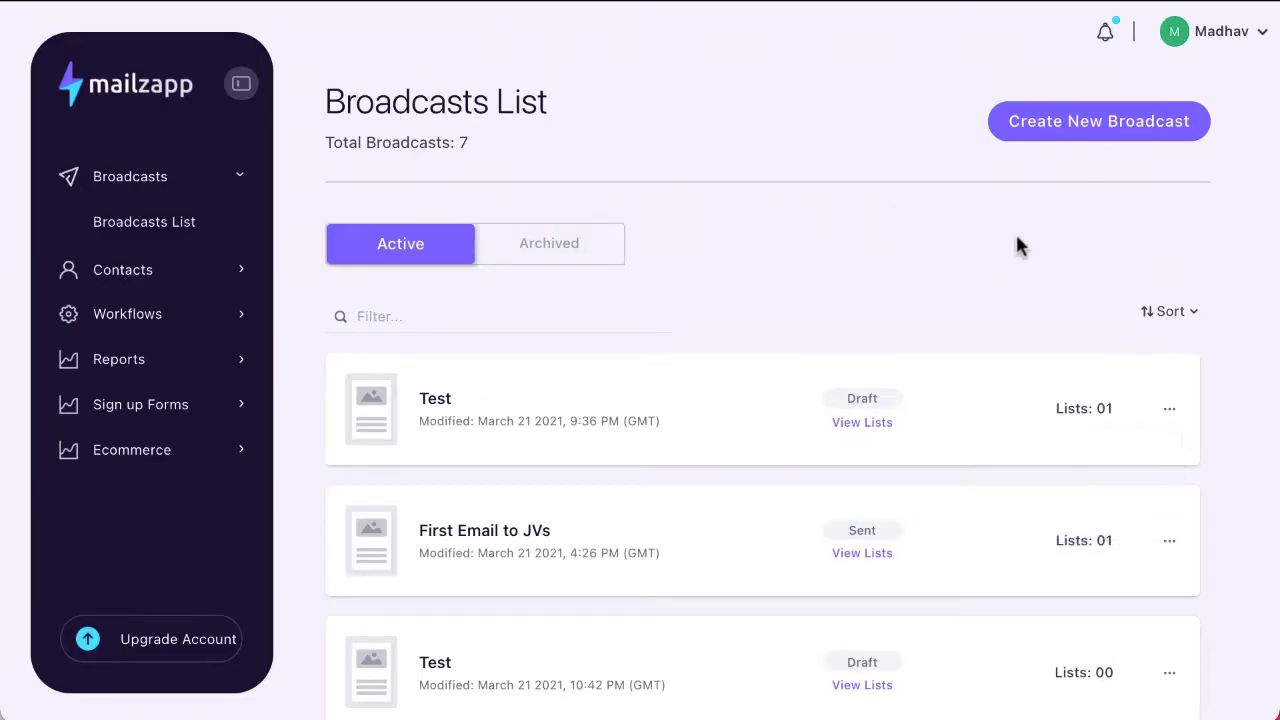
# Step: Create a new broadcast named Demo with the HTML Editor option
pyautogui.click(1085, 143)
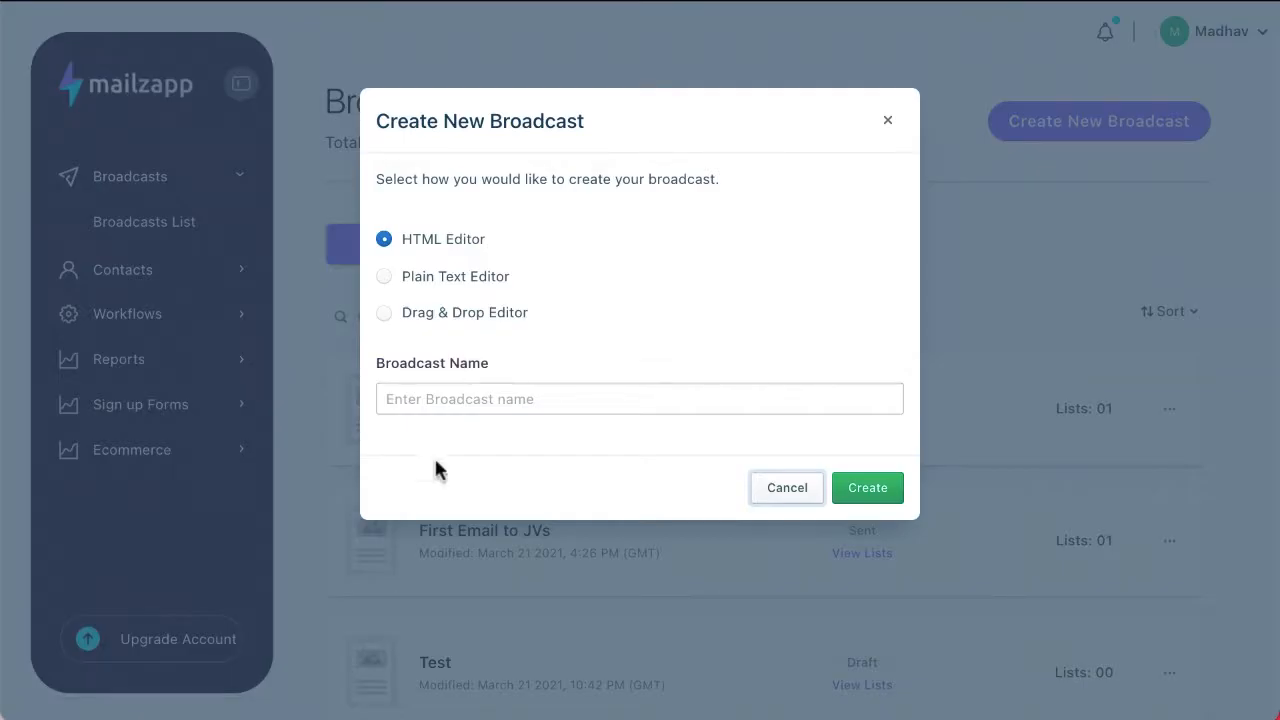
pyautogui.click(446, 409)
pyautogui.write('De')
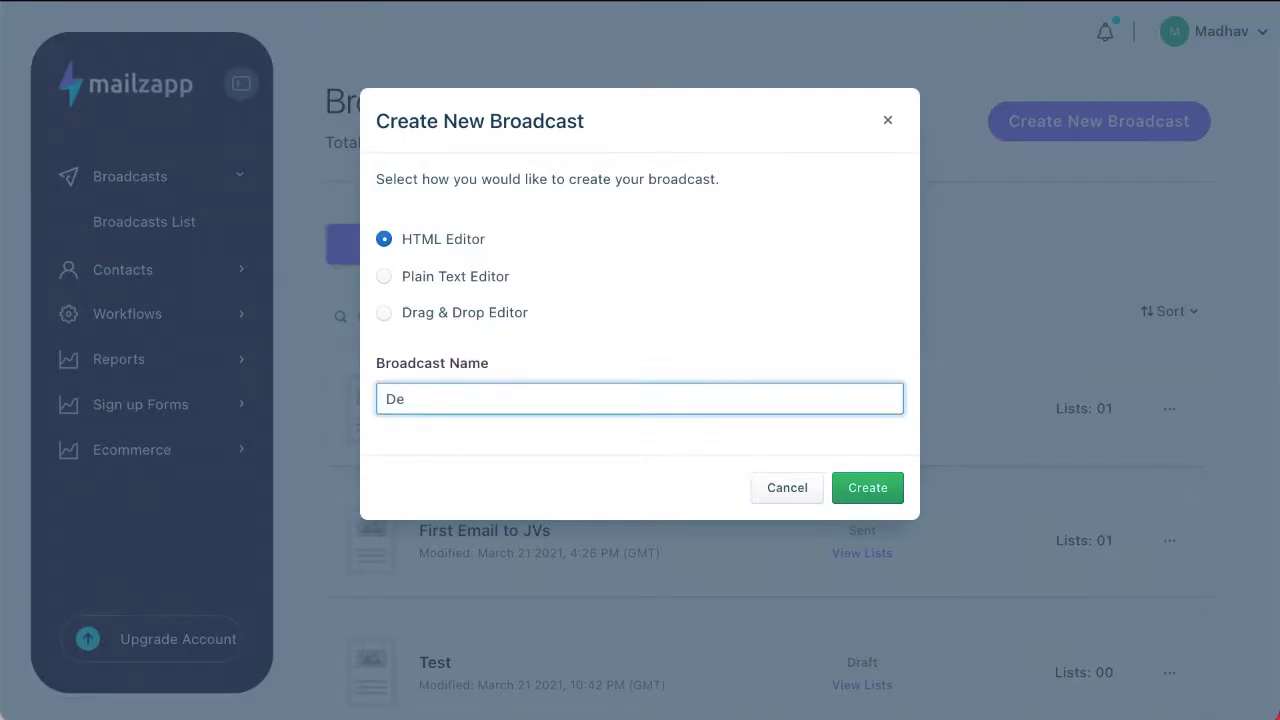
pyautogui.write('mo')
pyautogui.click(869, 489)
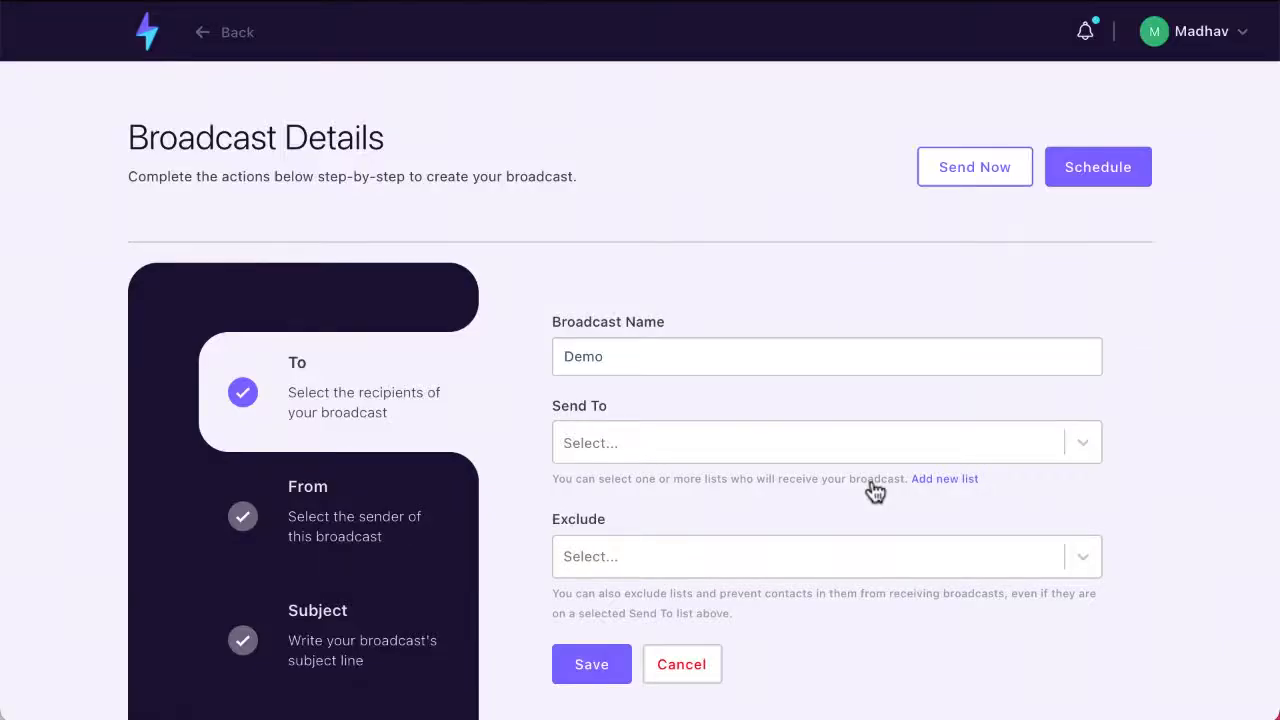
# Step: Choose the Test list as the Send To recipients of the Demo broadcast
pyautogui.scroll(-3, 875, 490)
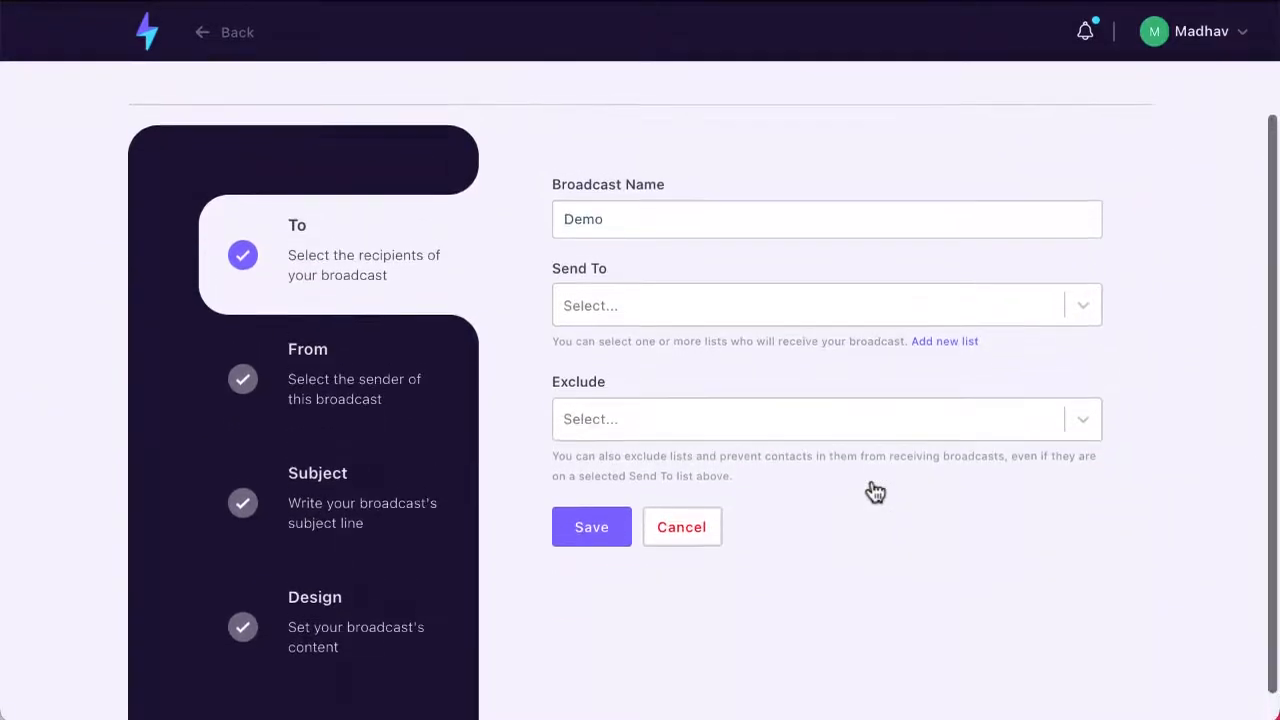
pyautogui.scroll(2, 871, 491)
pyautogui.scroll(-3, 871, 491)
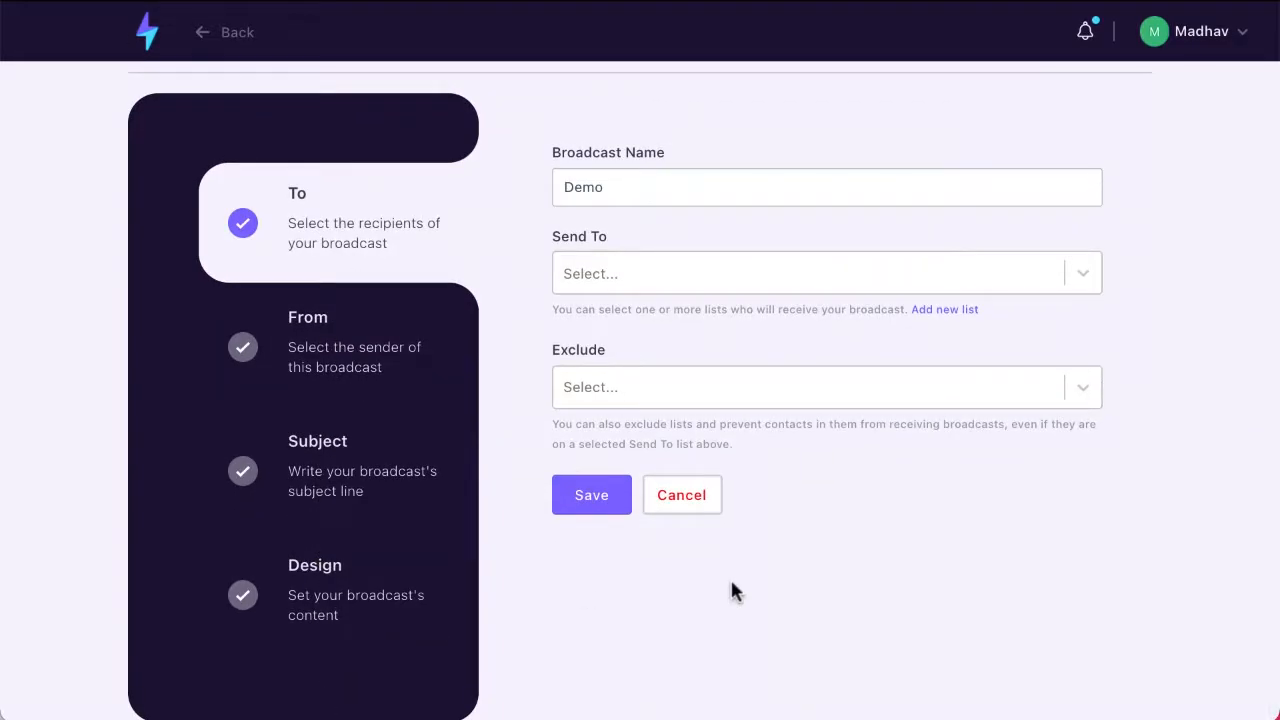
pyautogui.click(606, 274)
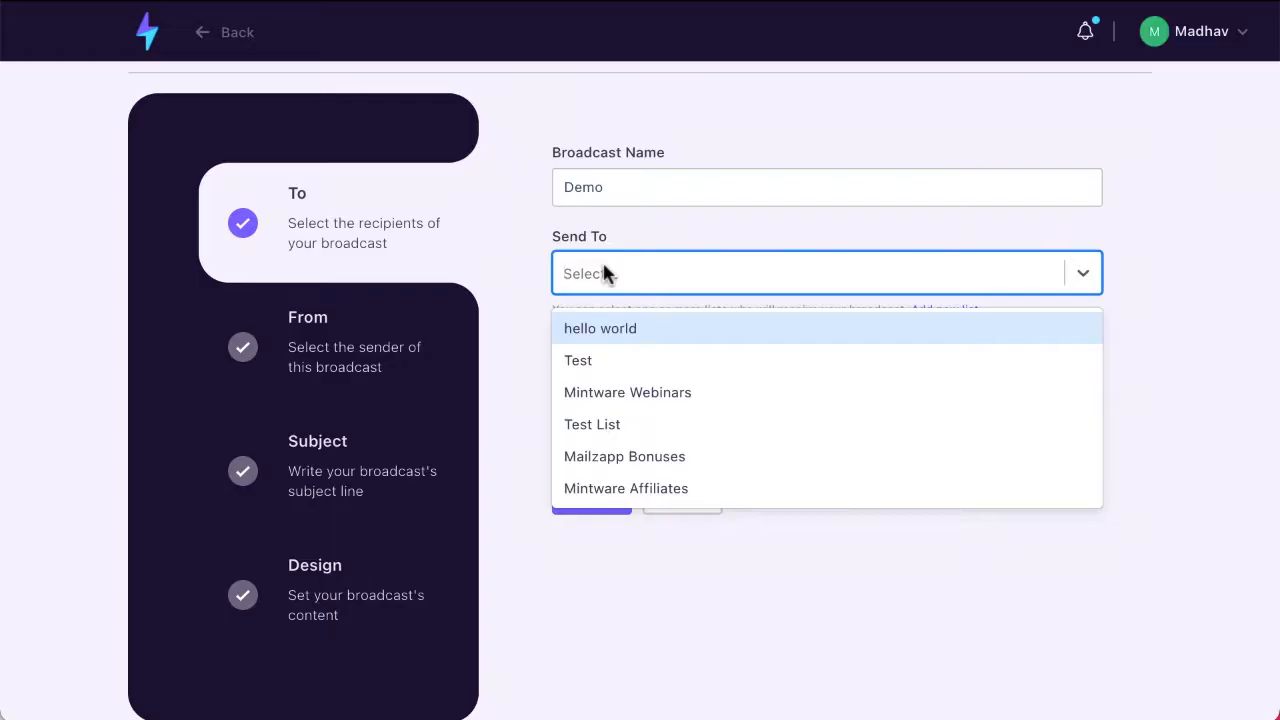
pyautogui.click(590, 364)
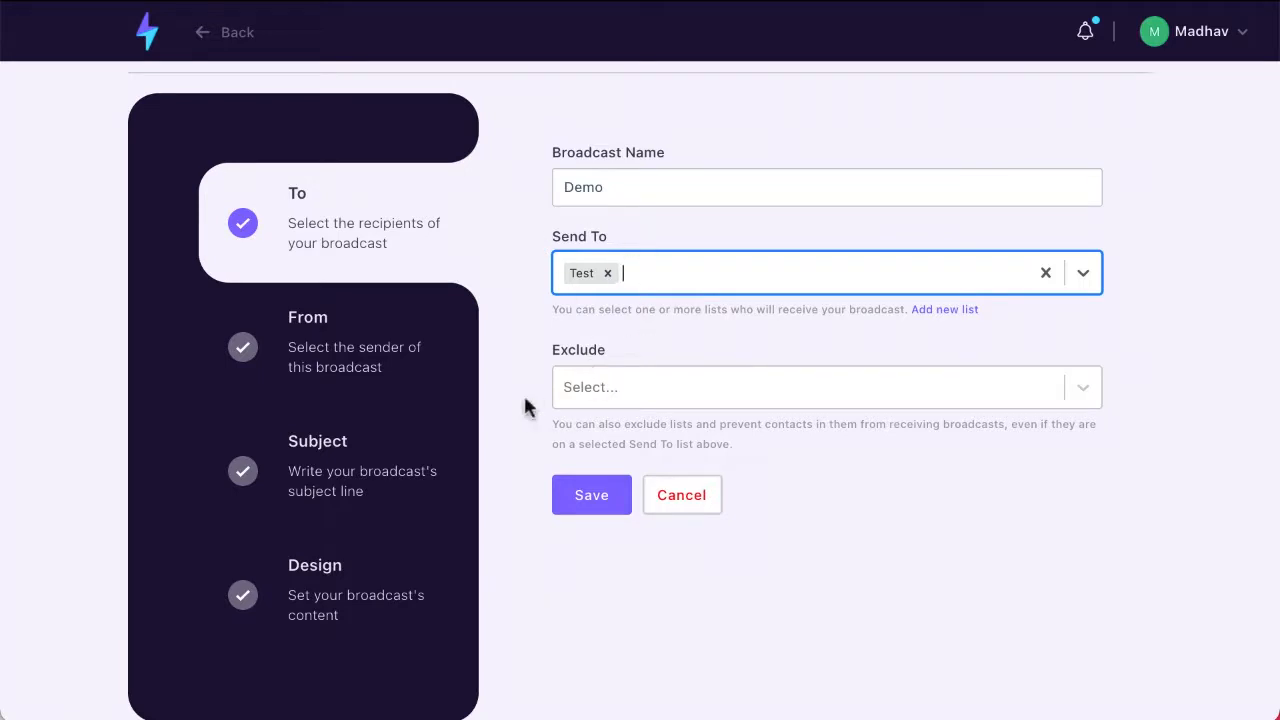
# Step: Exclude the Mintware Affiliates list from the Demo broadcast and save the recipient settings
pyautogui.click(606, 392)
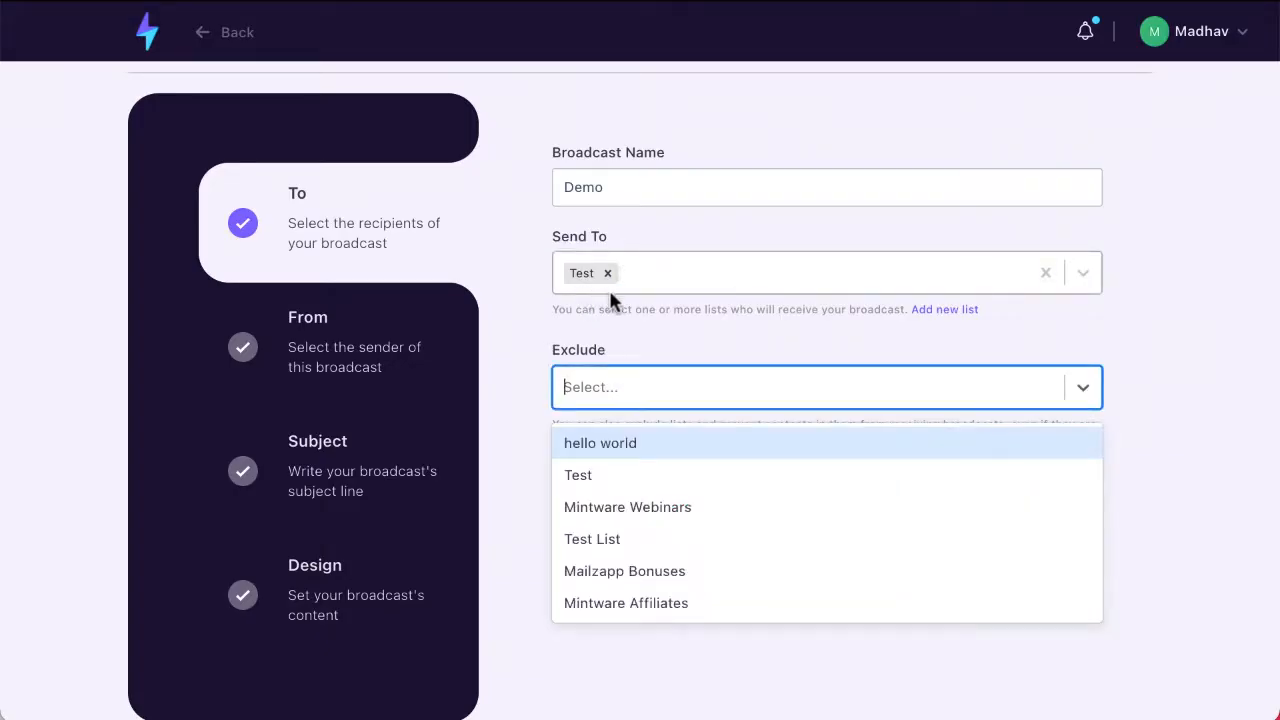
pyautogui.click(608, 603)
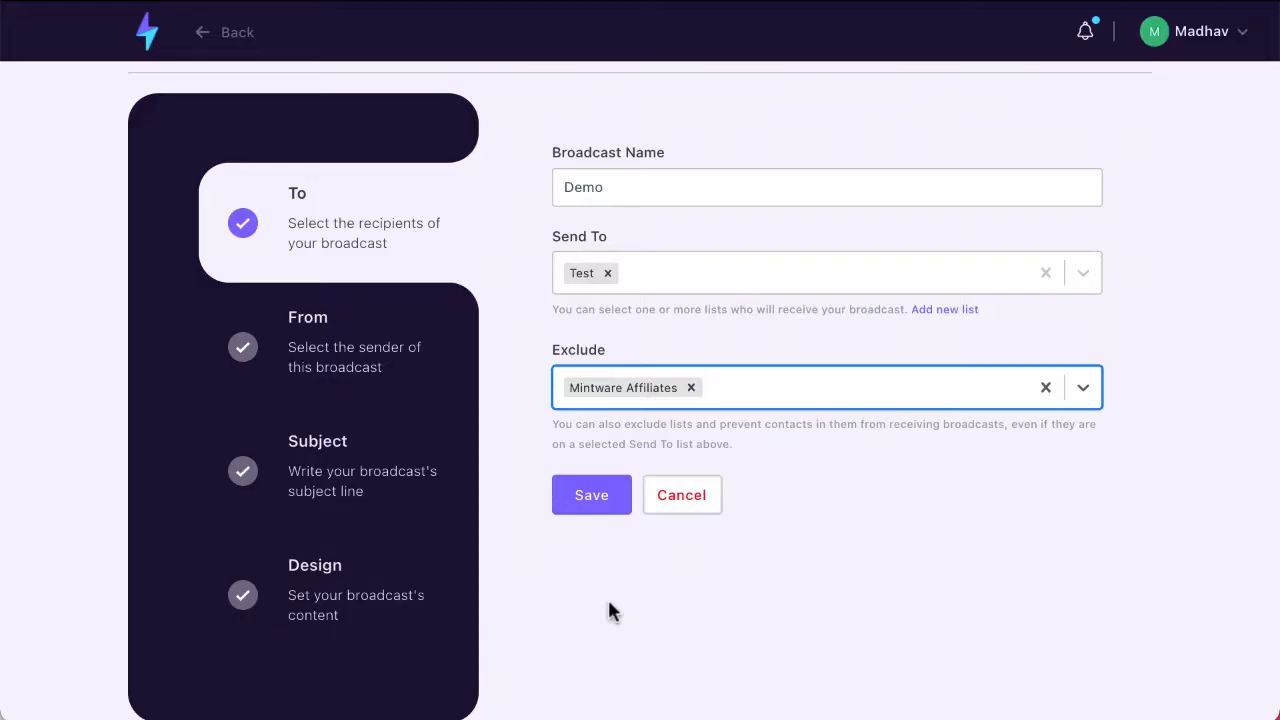
pyautogui.click(590, 508)
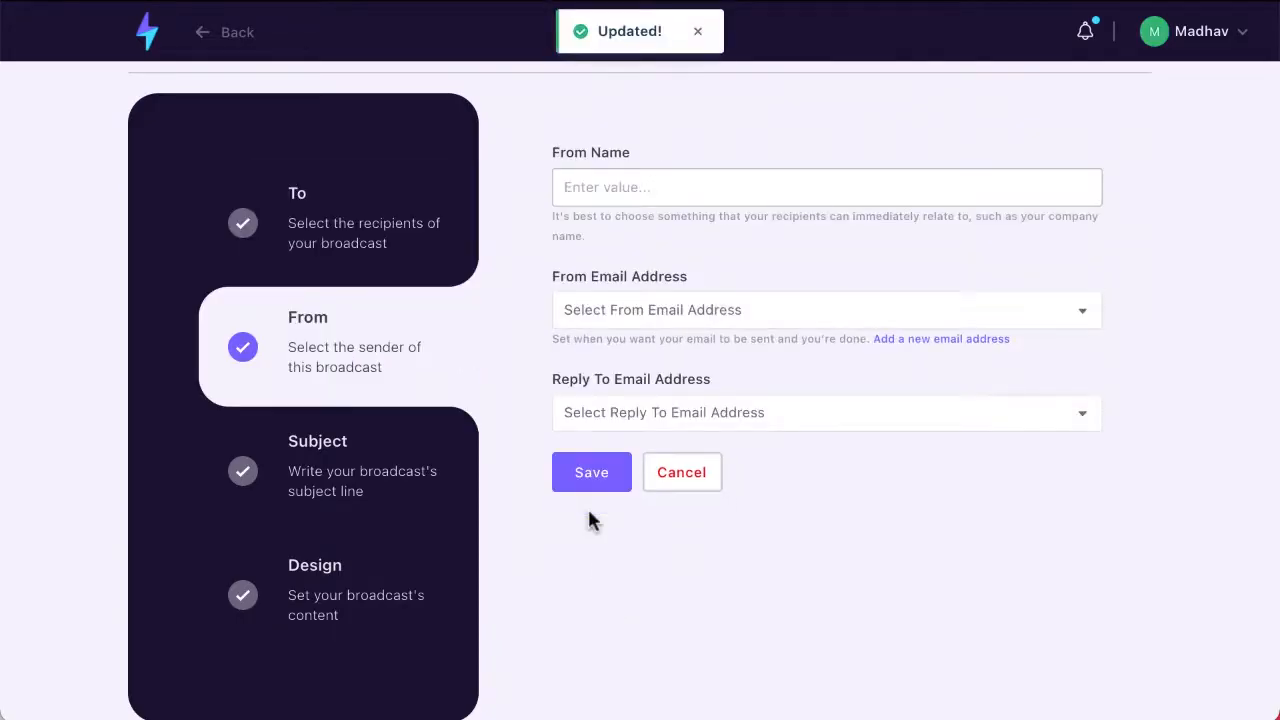
# Step: Set the broadcast's From Name to "Mintware Platform"
pyautogui.click(611, 197)
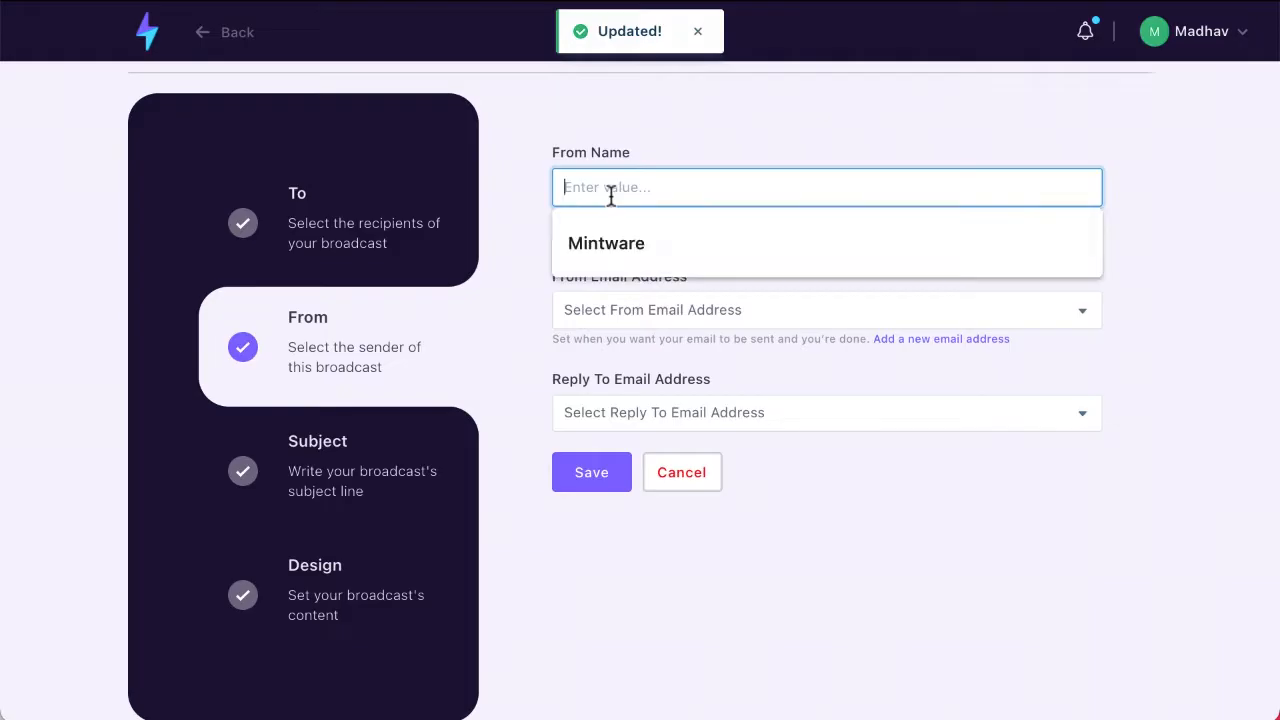
pyautogui.click(606, 246)
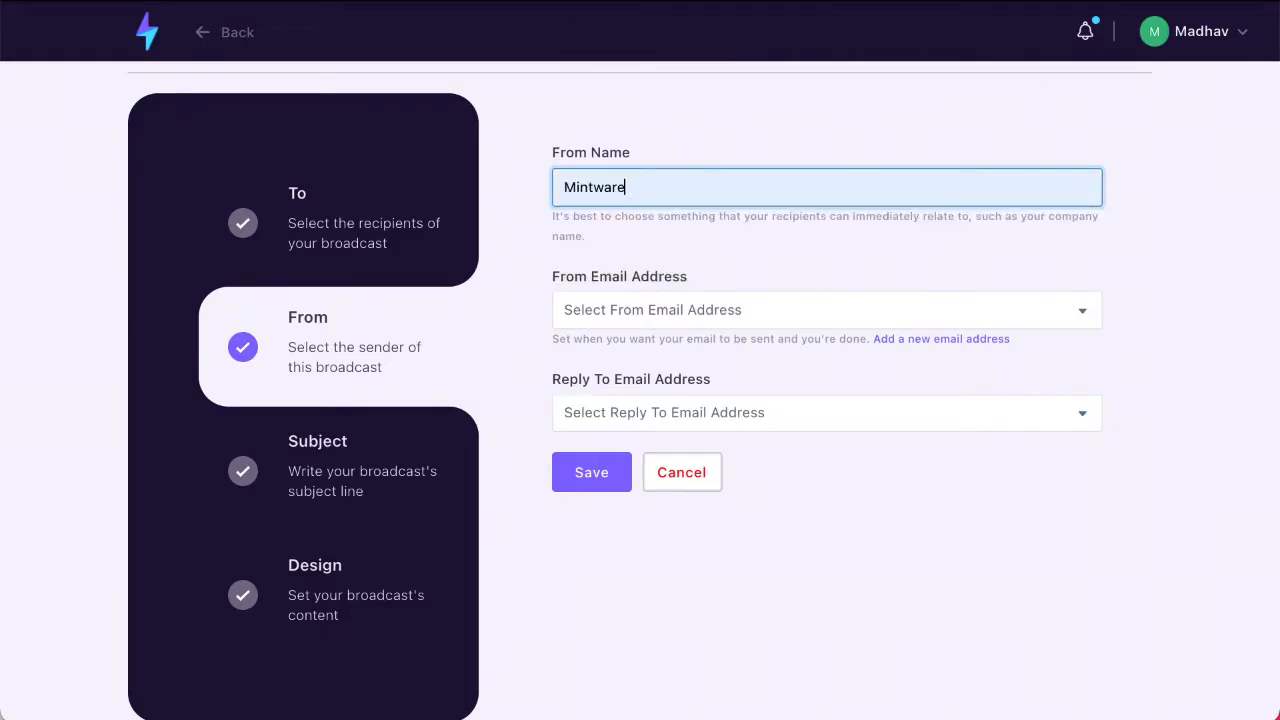
pyautogui.write('Platform')
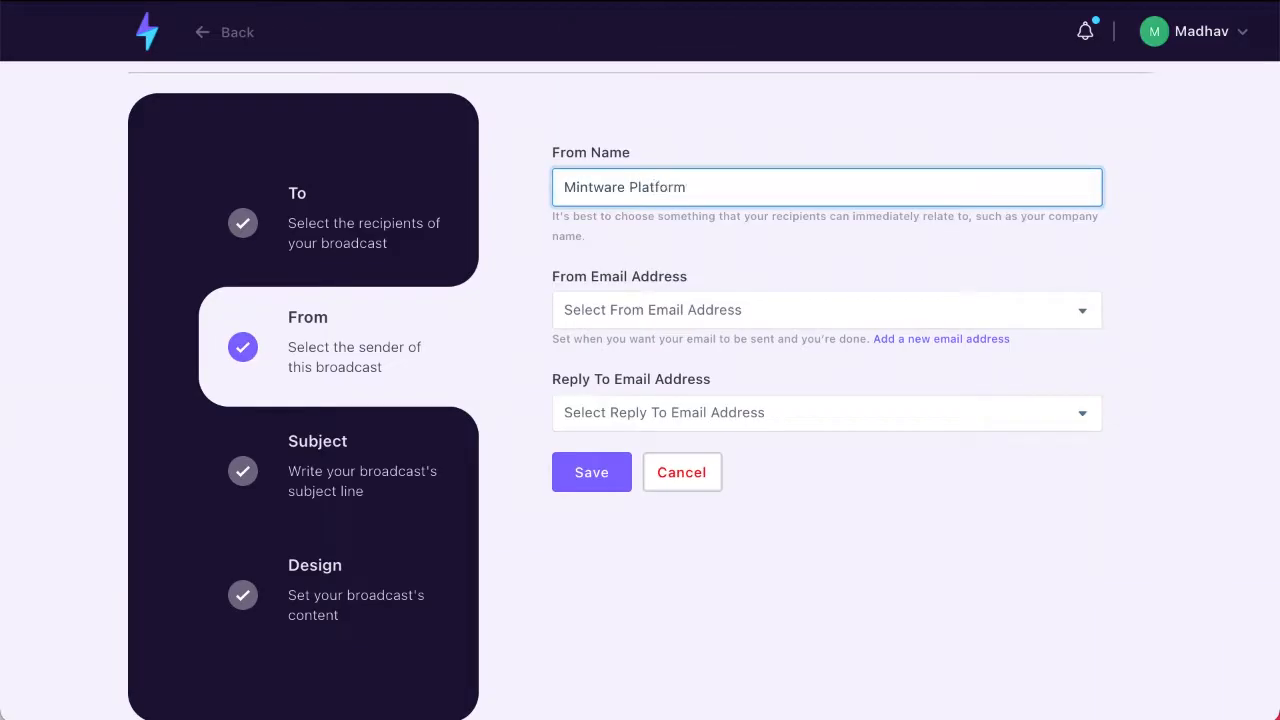
# Step: Choose the available sender e-mail as both From and Reply To address and save the sender settings
pyautogui.click(614, 316)
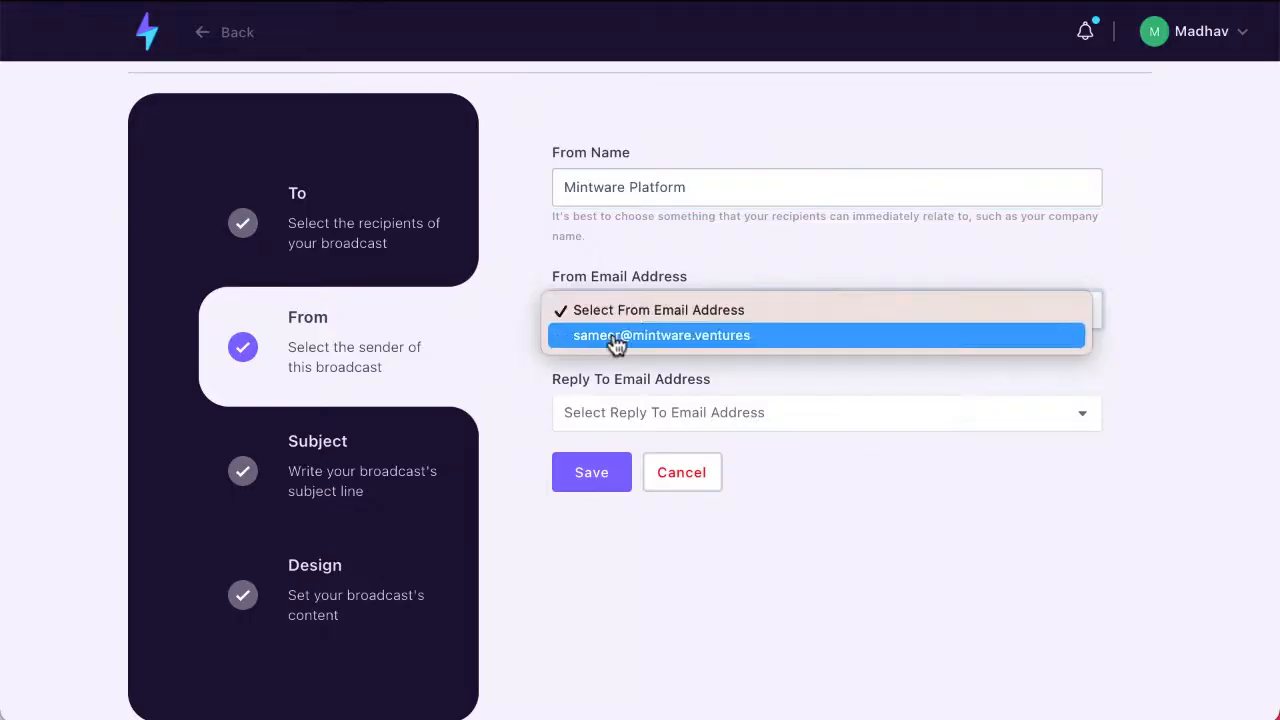
pyautogui.click(613, 338)
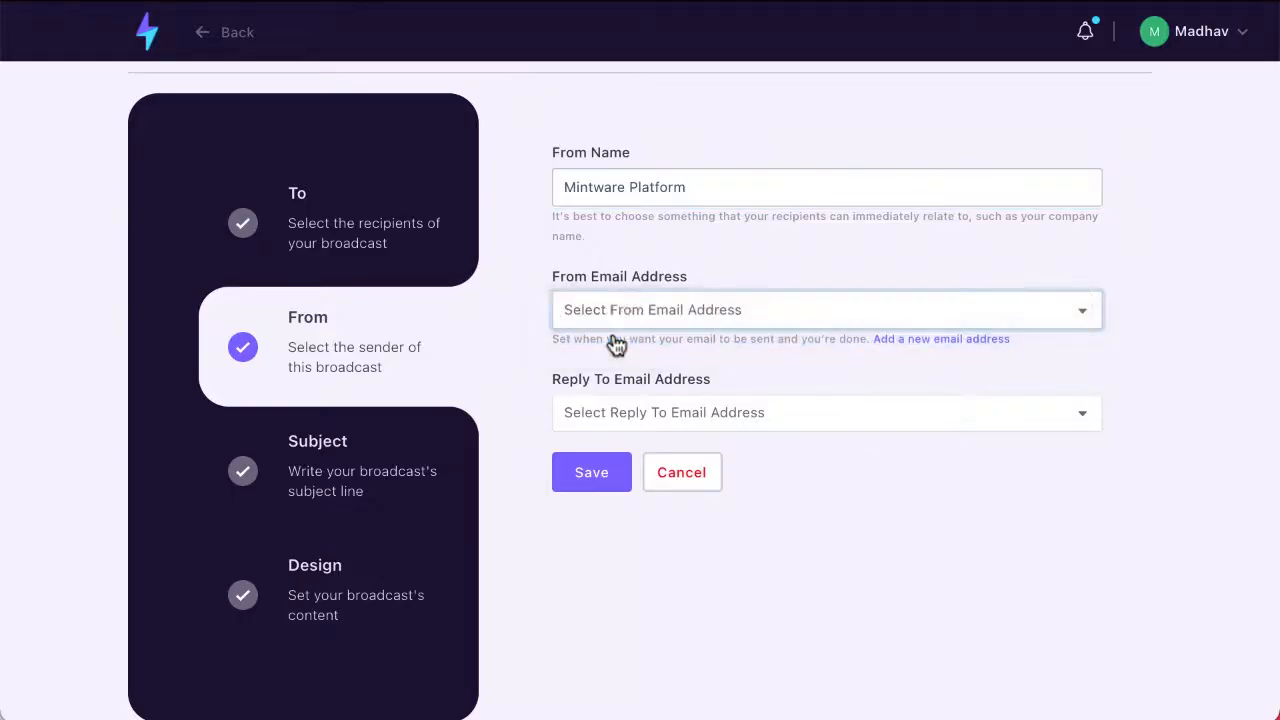
pyautogui.click(620, 418)
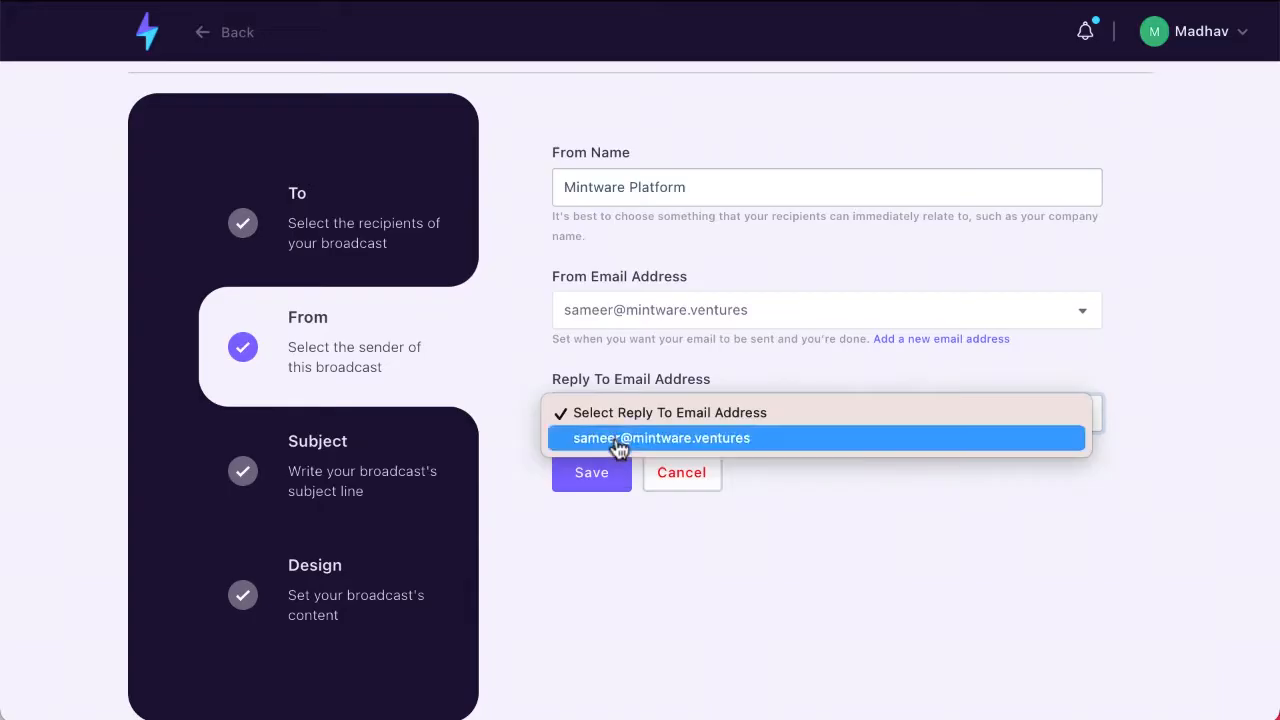
pyautogui.click(617, 440)
pyautogui.click(600, 472)
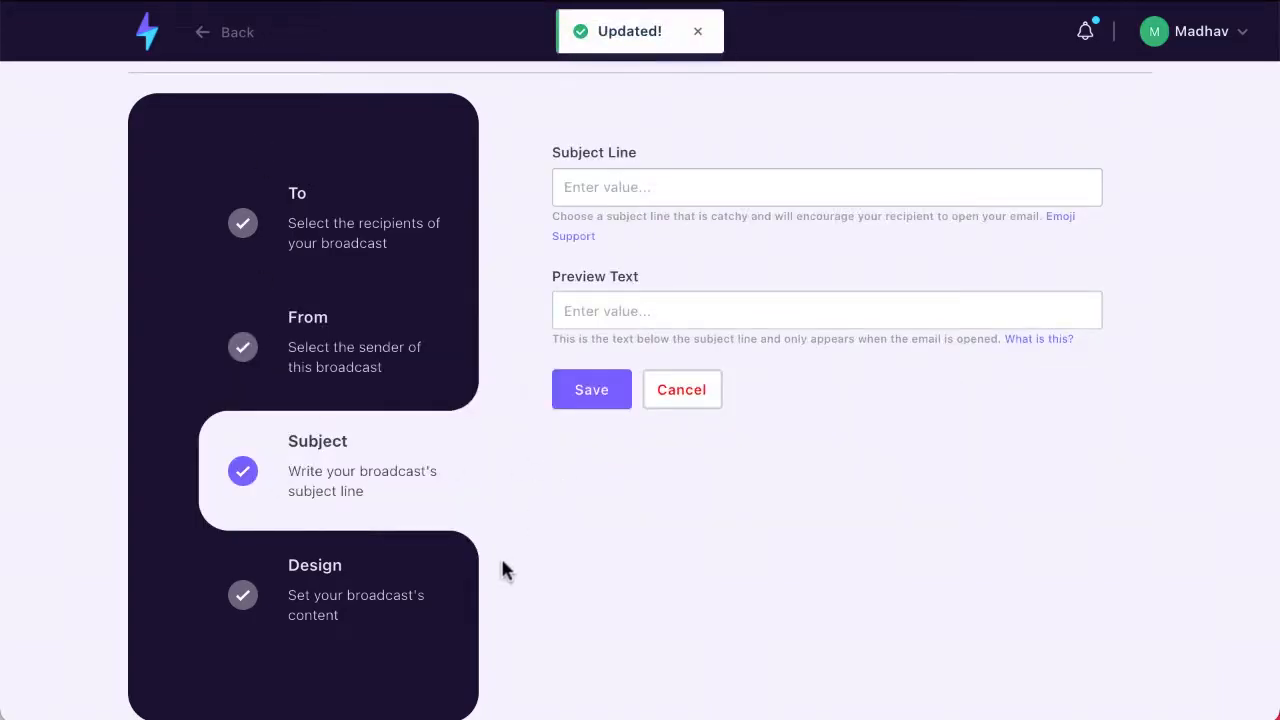
# Step: Enter "This is the most awesome subject line" as the broadcast's subject line
pyautogui.click(587, 200)
pyautogui.write('T')
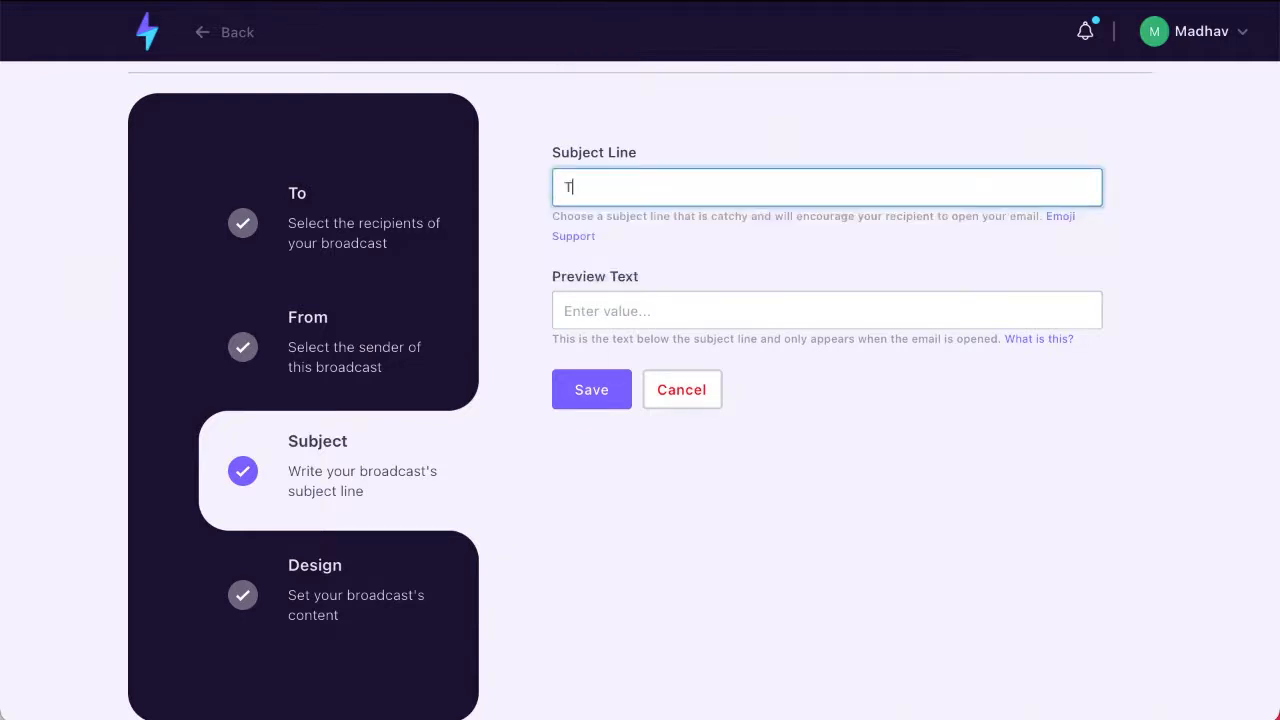
pyautogui.write('his is the most awesome subjec')
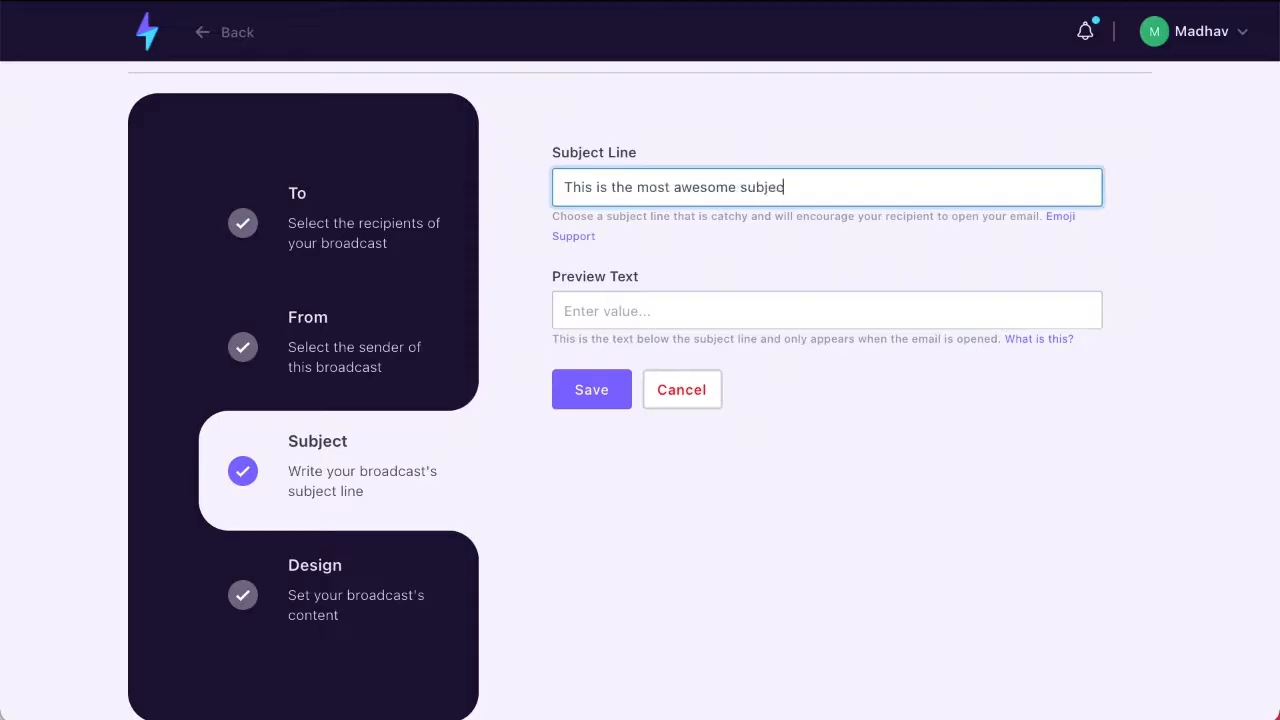
pyautogui.write('t line')
# Step: Try "This is a preview text" as the broadcast's preview text and clear the field again
pyautogui.click(659, 310)
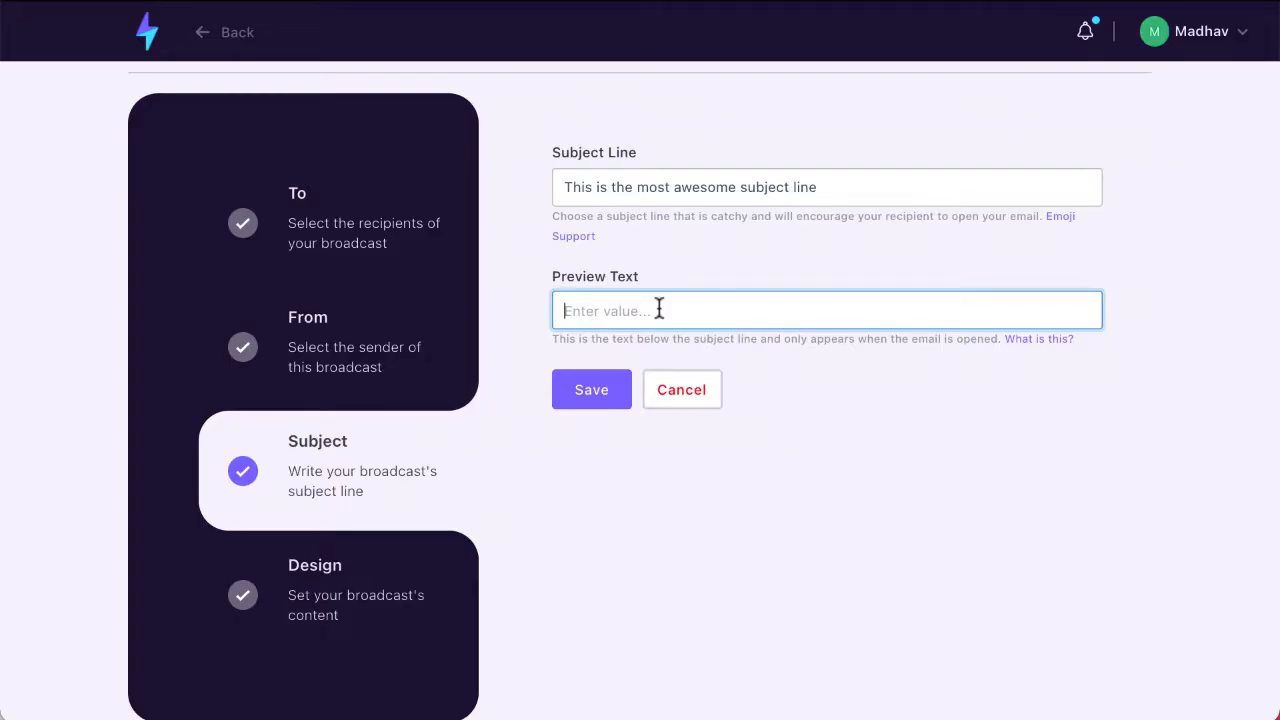
pyautogui.write('This is a preview text')
pyautogui.tripleClick(768, 311)
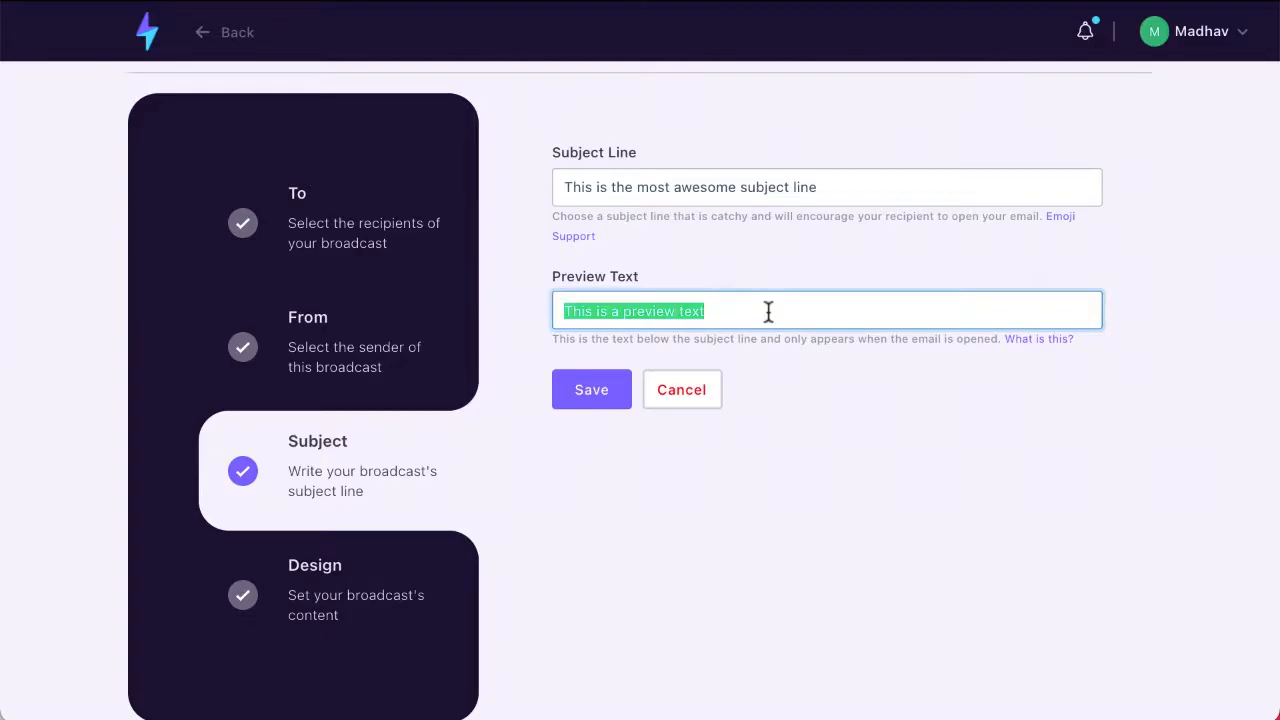
pyautogui.press('BackSpace')
# Step: Save the subject settings and include the webpage version link in the email design
pyautogui.click(618, 396)
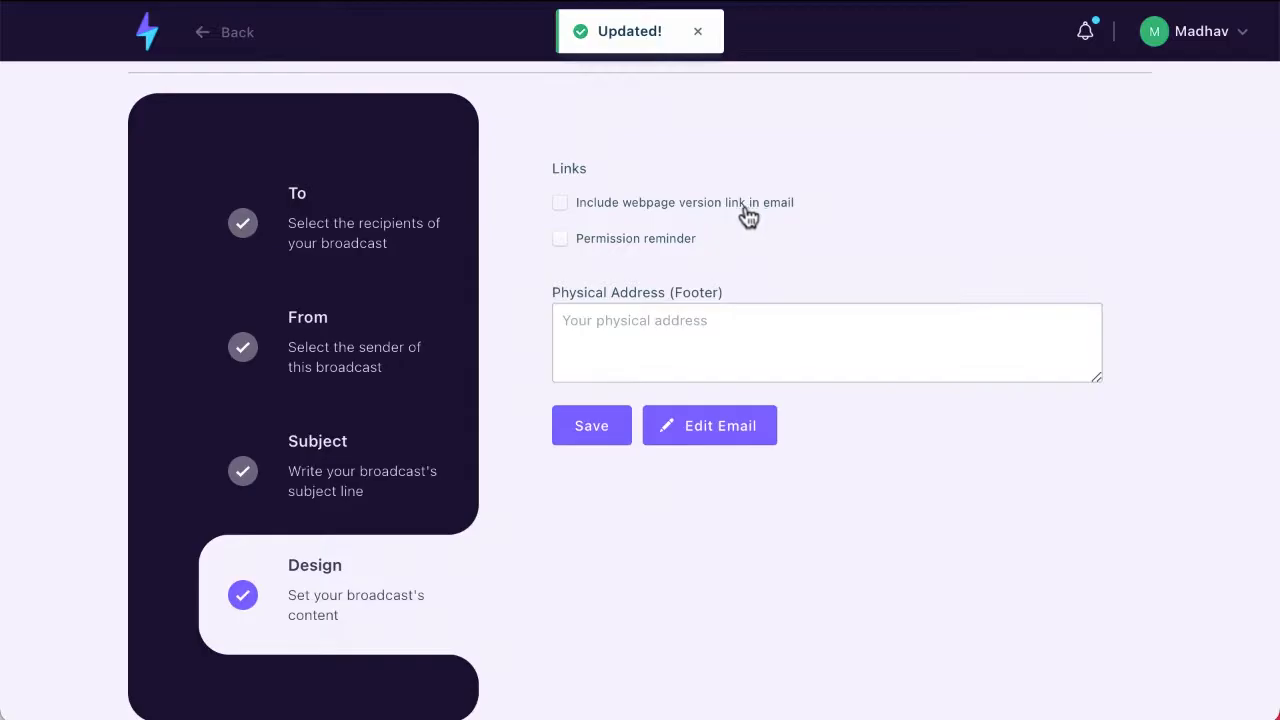
pyautogui.click(564, 211)
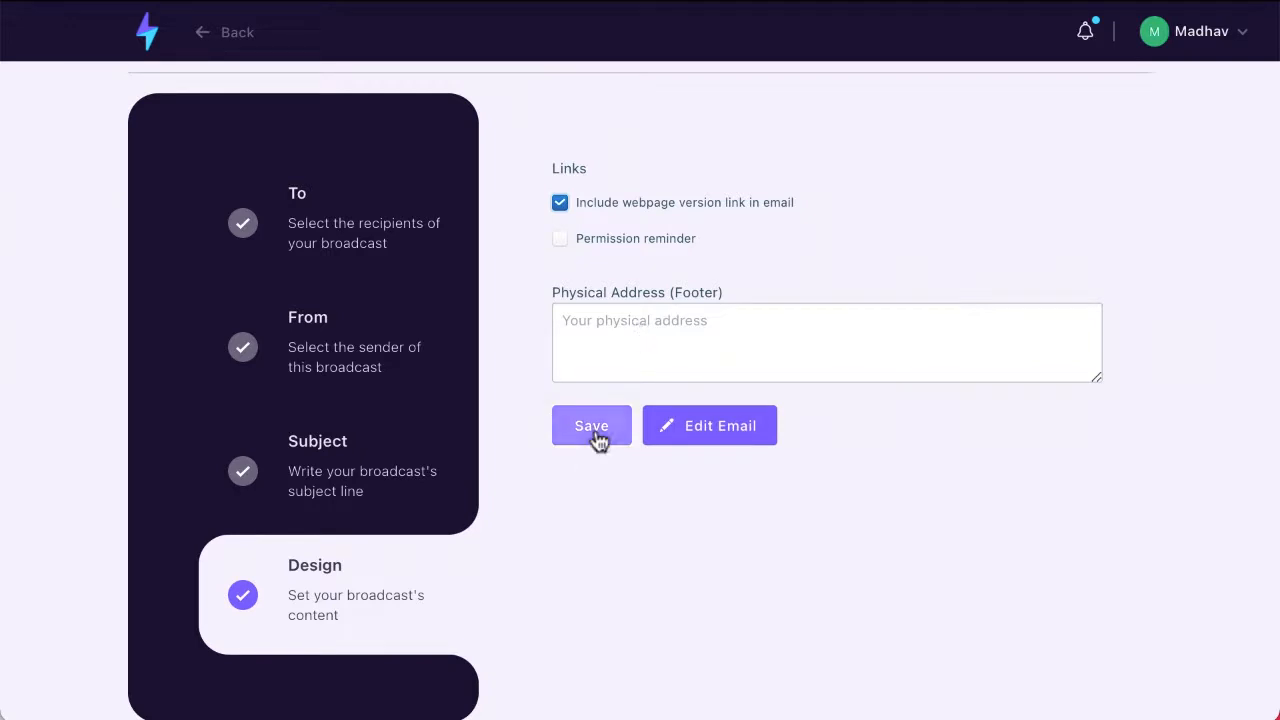
# Step: Set the footer's physical address to "This is my physical address" and save the design settings
pyautogui.click(591, 346)
pyautogui.write('This')
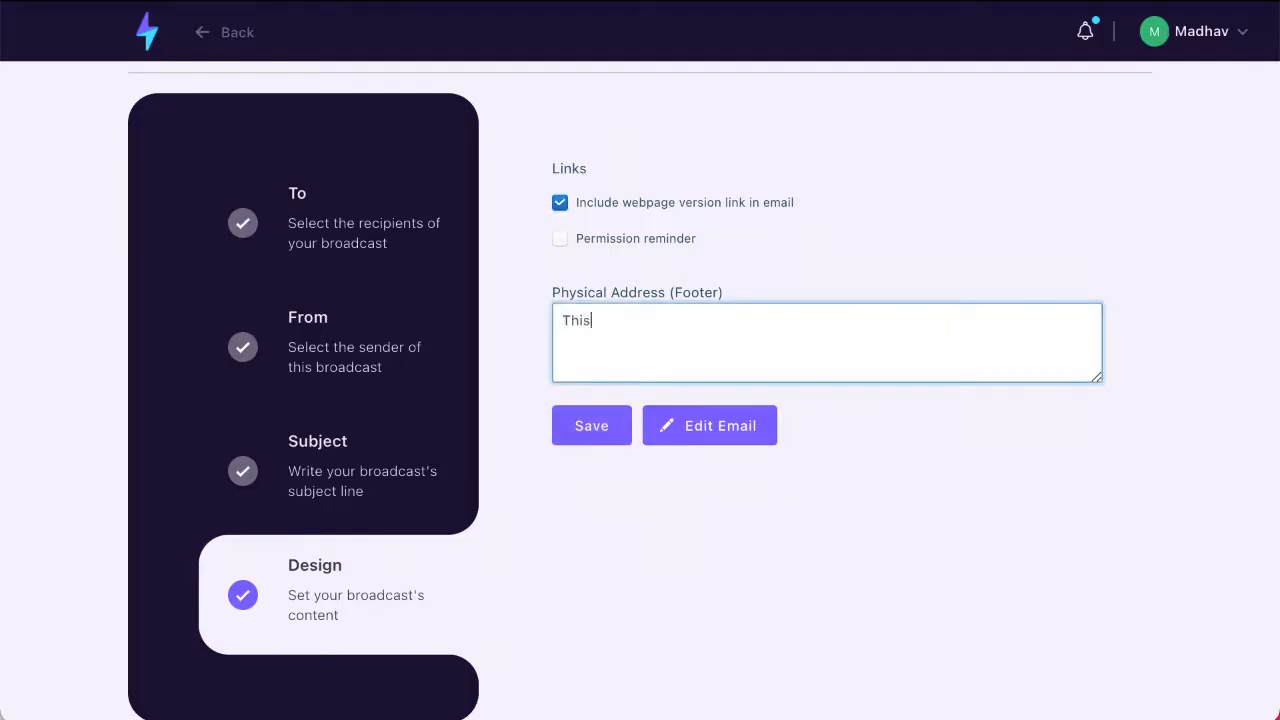
pyautogui.write(' is my physical address')
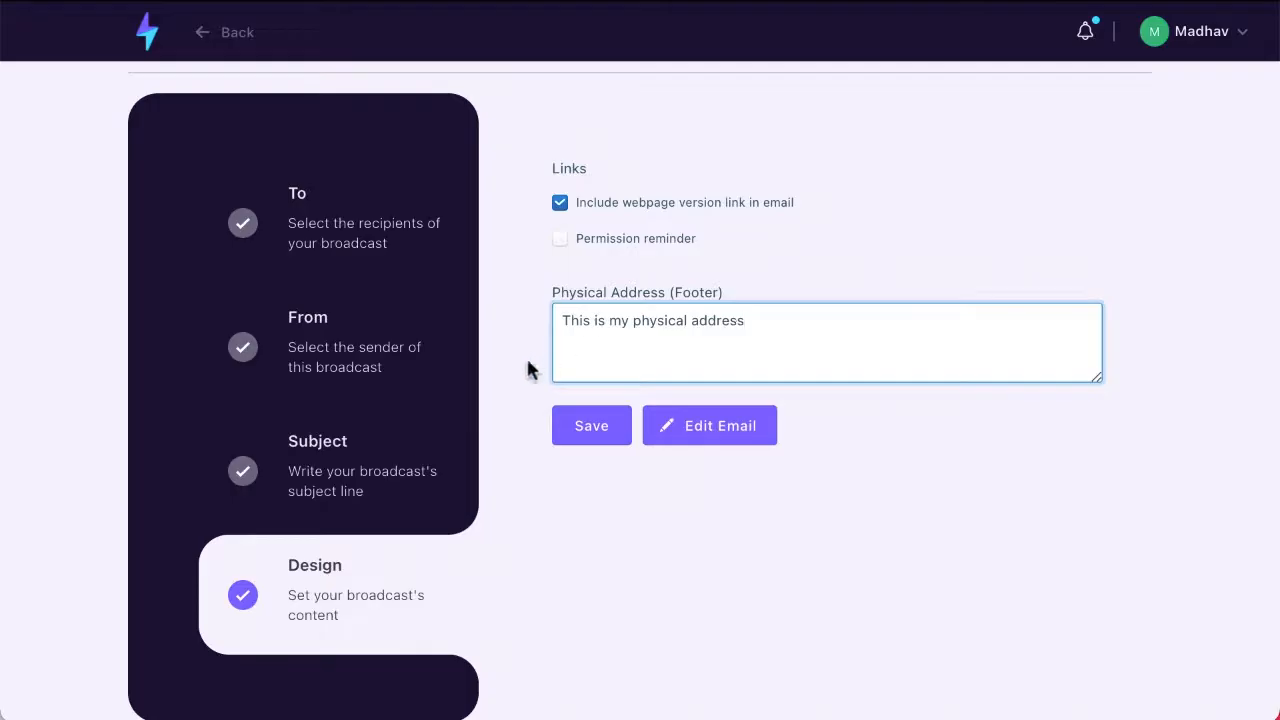
pyautogui.click(580, 440)
# Step: Open the email content for editing and write "This is my email text" as the body
pyautogui.click(698, 436)
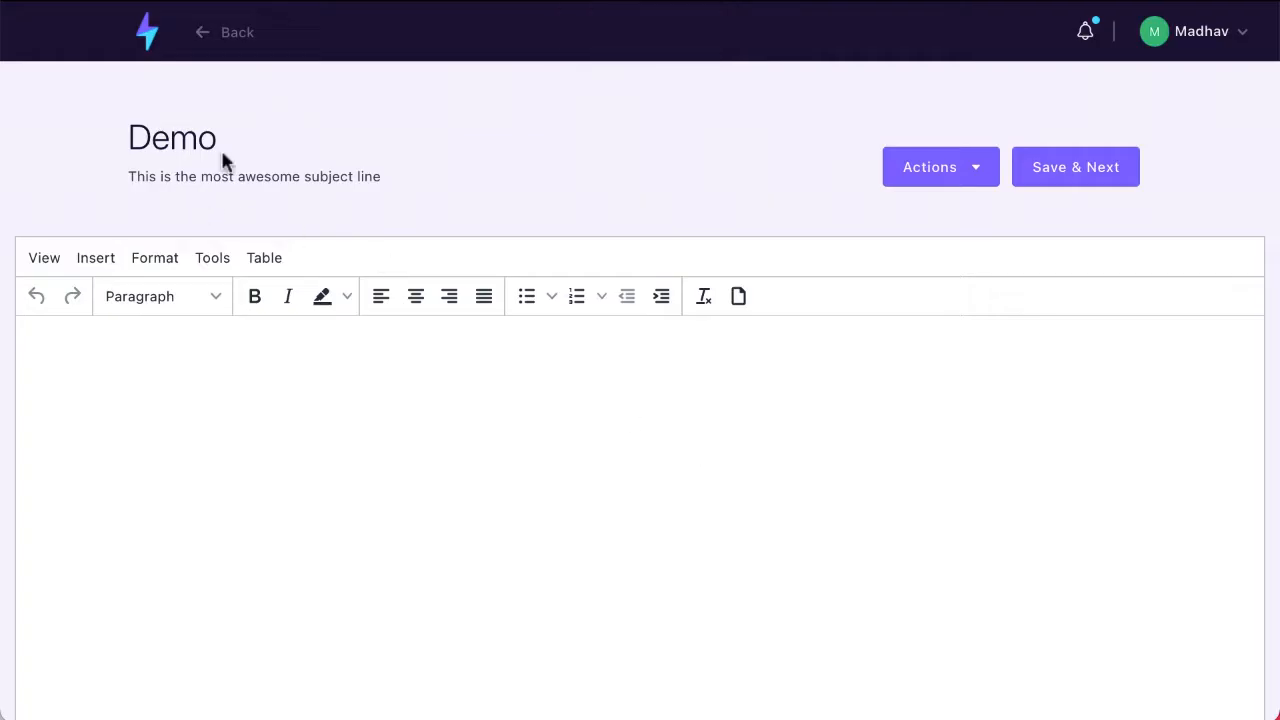
pyautogui.moveTo(133, 138); pyautogui.dragTo(219, 134)
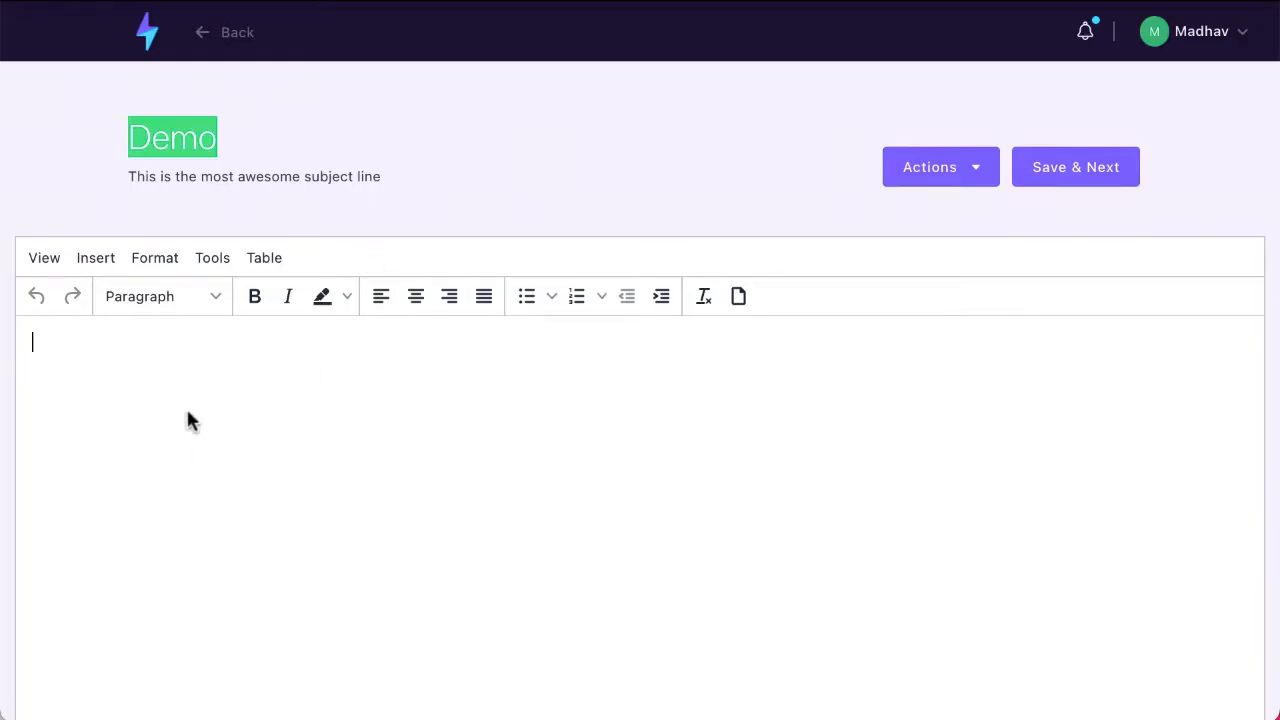
pyautogui.write('This is your')
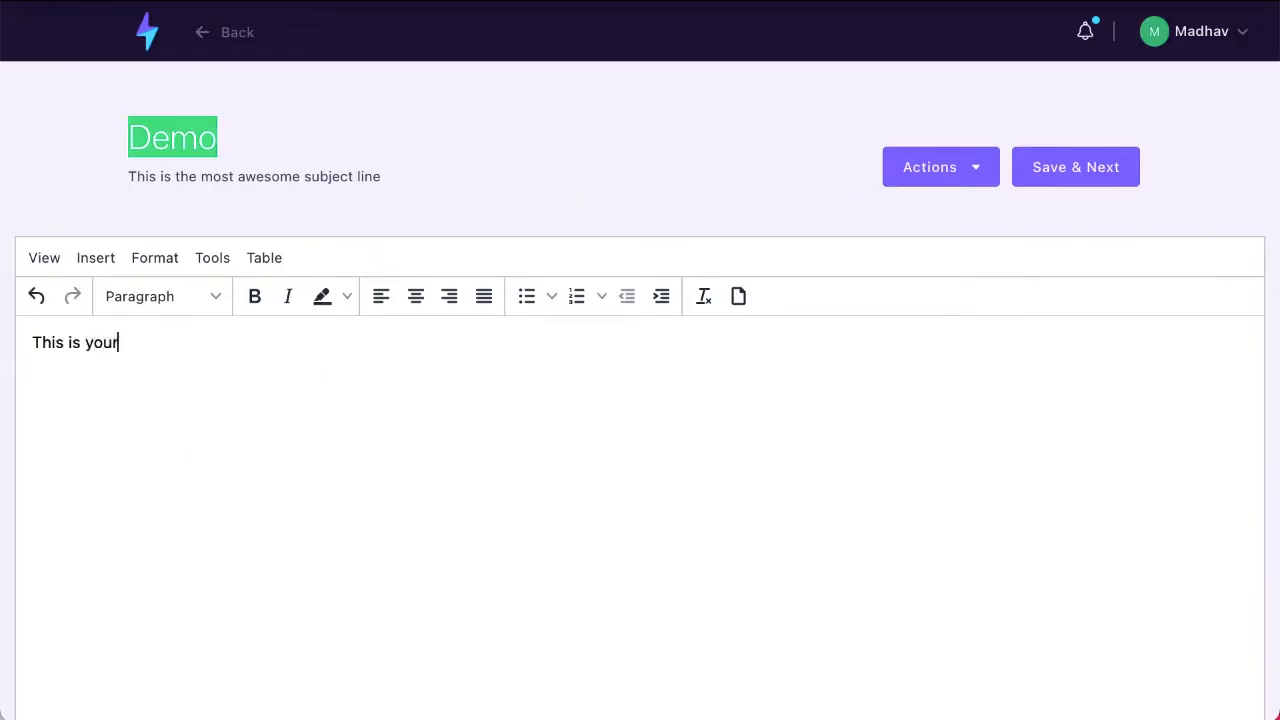
pyautogui.write(' e')
pyautogui.press('BackSpace')
pyautogui.press('BackSpace')
pyautogui.press('BackSpace')
pyautogui.press('BackSpace')
pyautogui.press('BackSpace')
pyautogui.press('BackSpace')
pyautogui.write('my emai')
pyautogui.press('BackSpace')
pyautogui.press('BackSpace')
pyautogui.write('ail ex')
pyautogui.press('BackSpace')
pyautogui.press('BackSpace')
pyautogui.write('text')
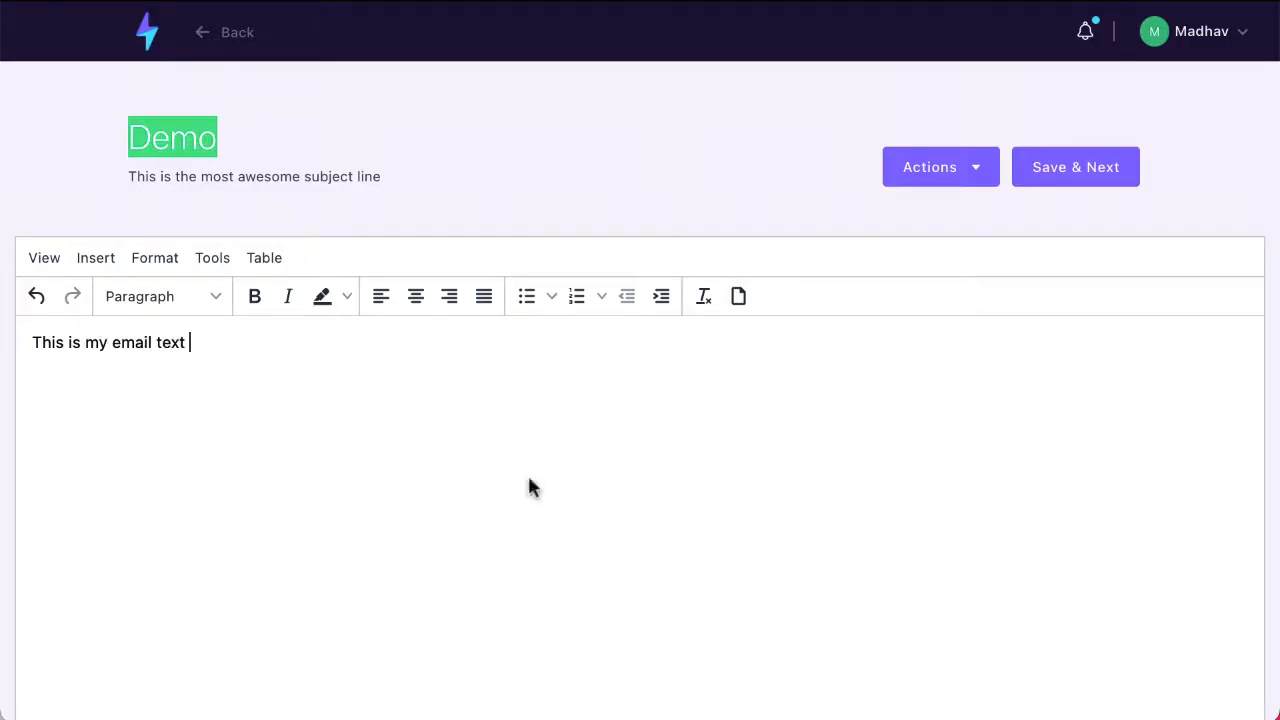
# Step: Review the products that can be embedded in the email and leave the product list without inserting any
pyautogui.scroll(-3, 714, 500)
pyautogui.scroll(3, 714, 509)
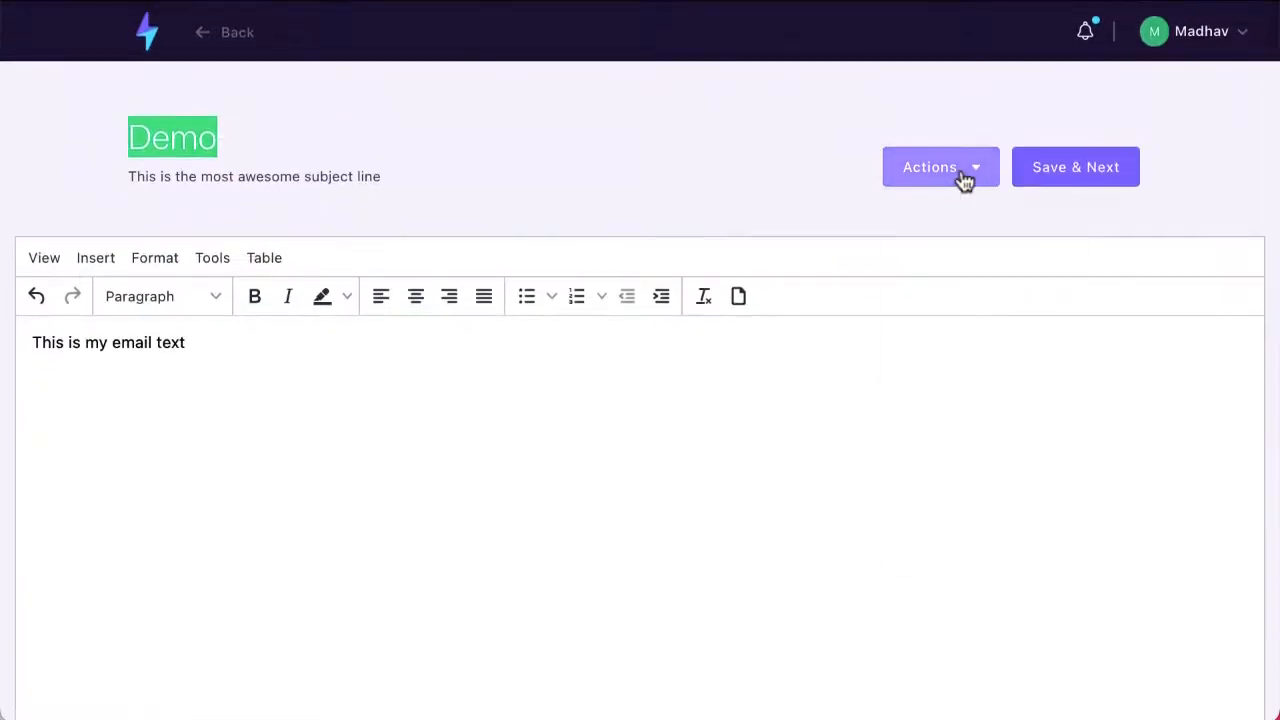
pyautogui.click(963, 178)
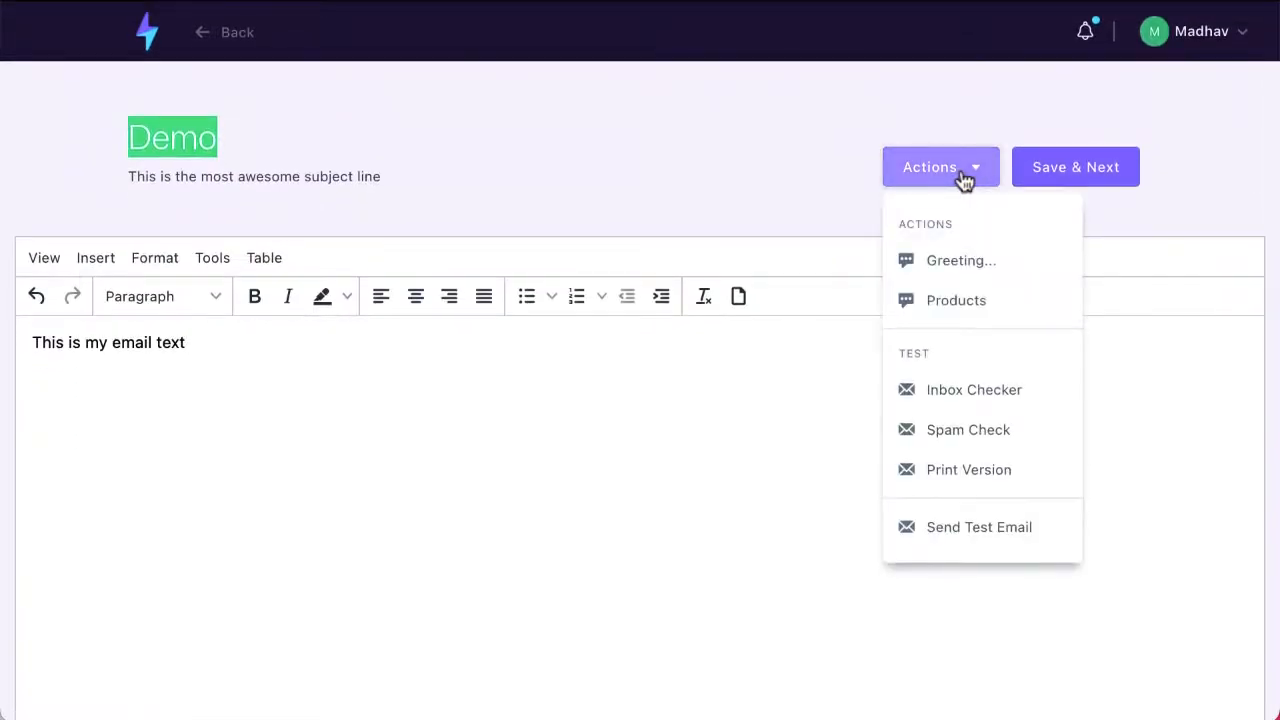
pyautogui.click(1055, 302)
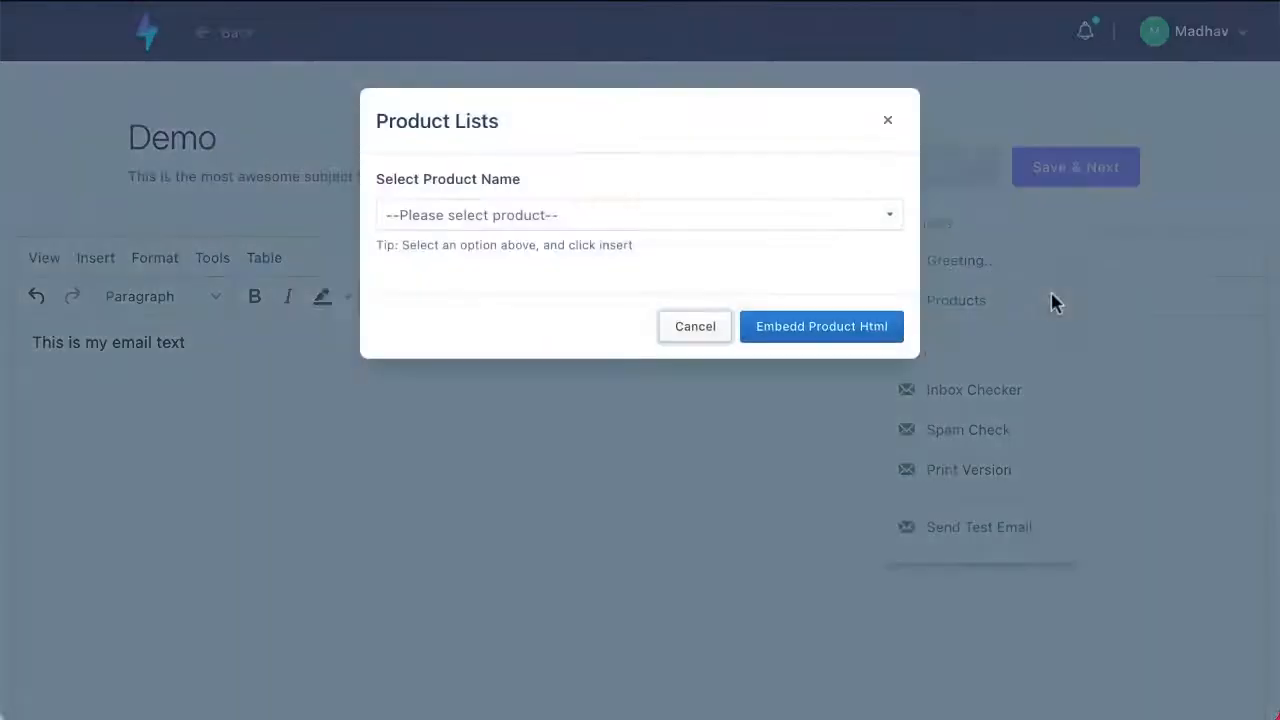
pyautogui.click(890, 220)
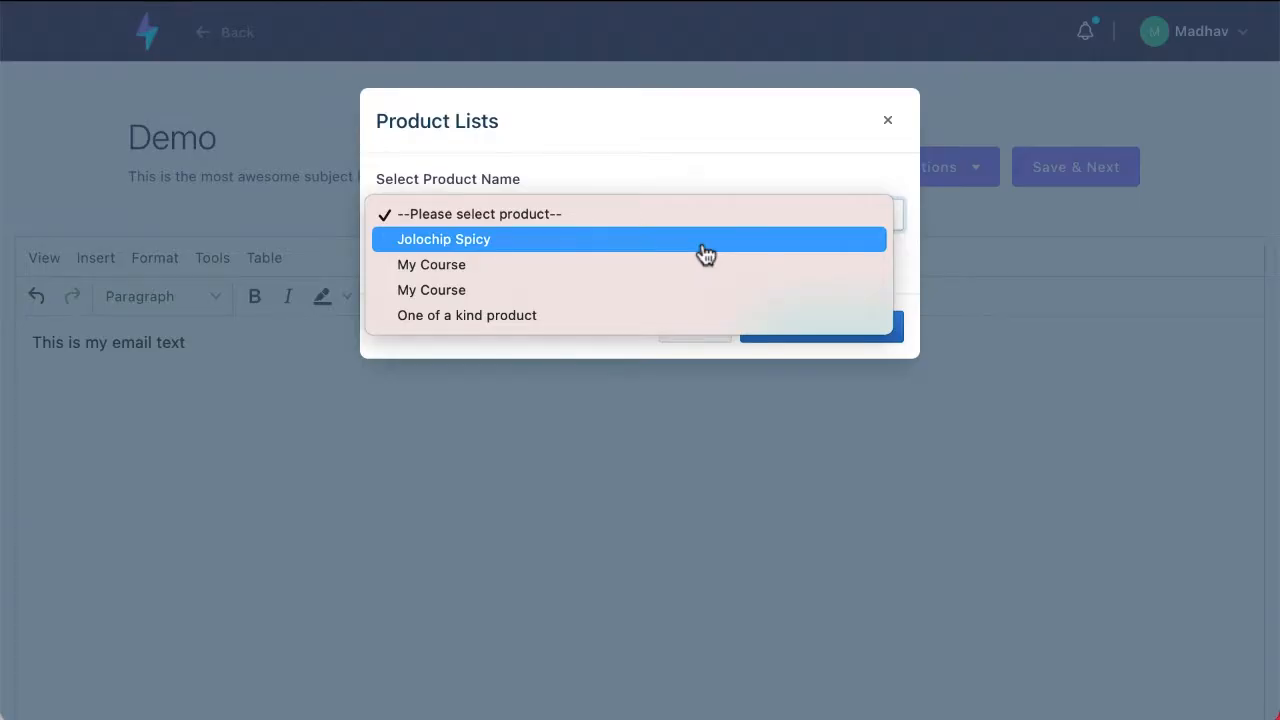
pyautogui.click(841, 156)
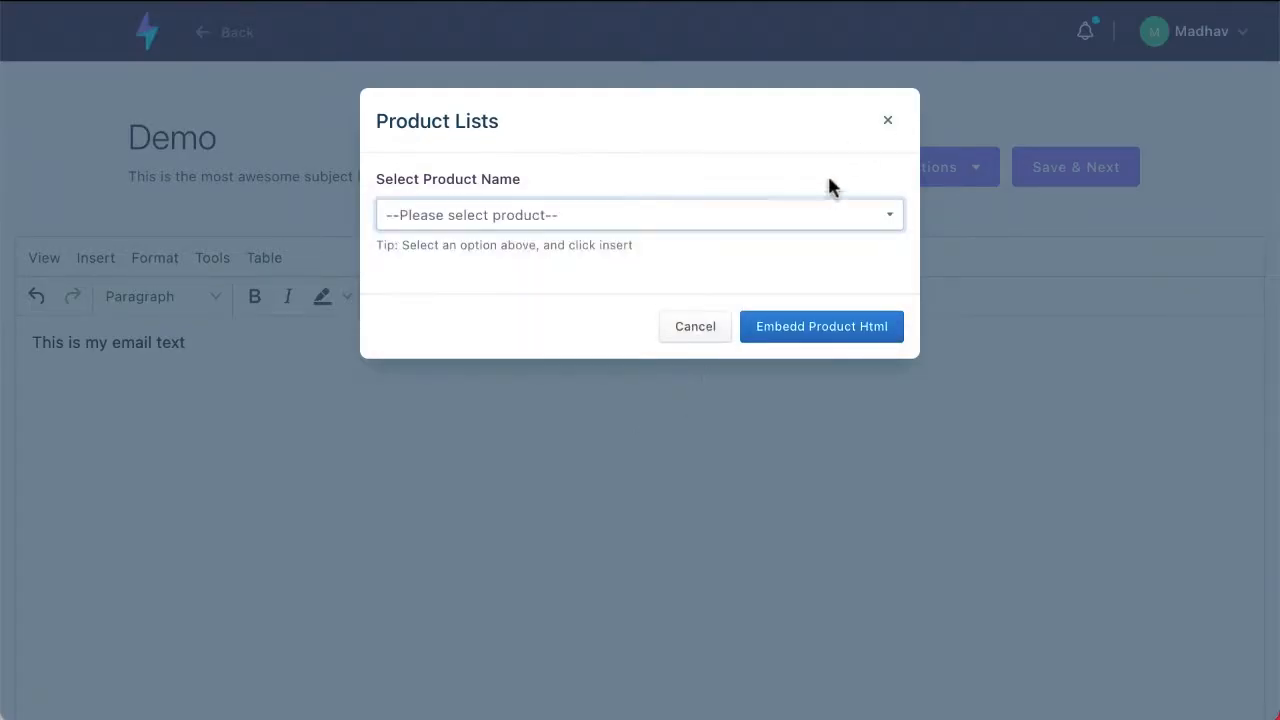
pyautogui.click(708, 325)
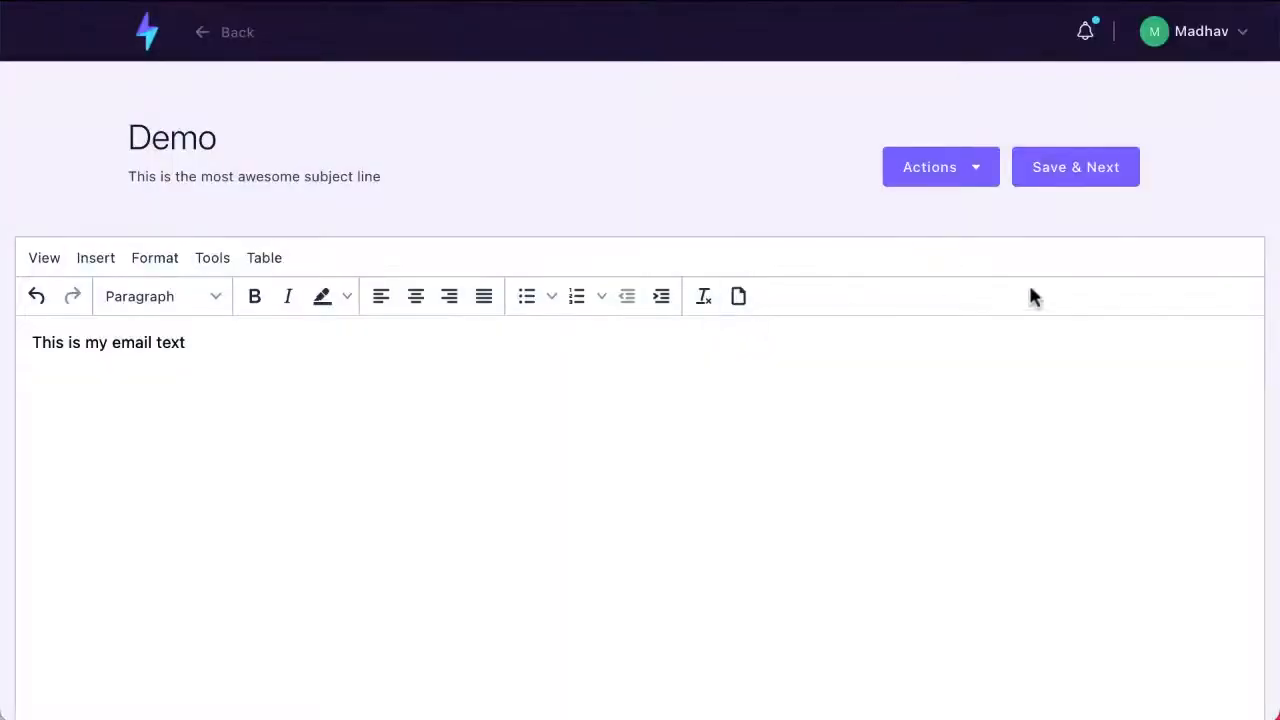
# Step: Save the email content and continue to the broadcast details
pyautogui.click(1066, 164)
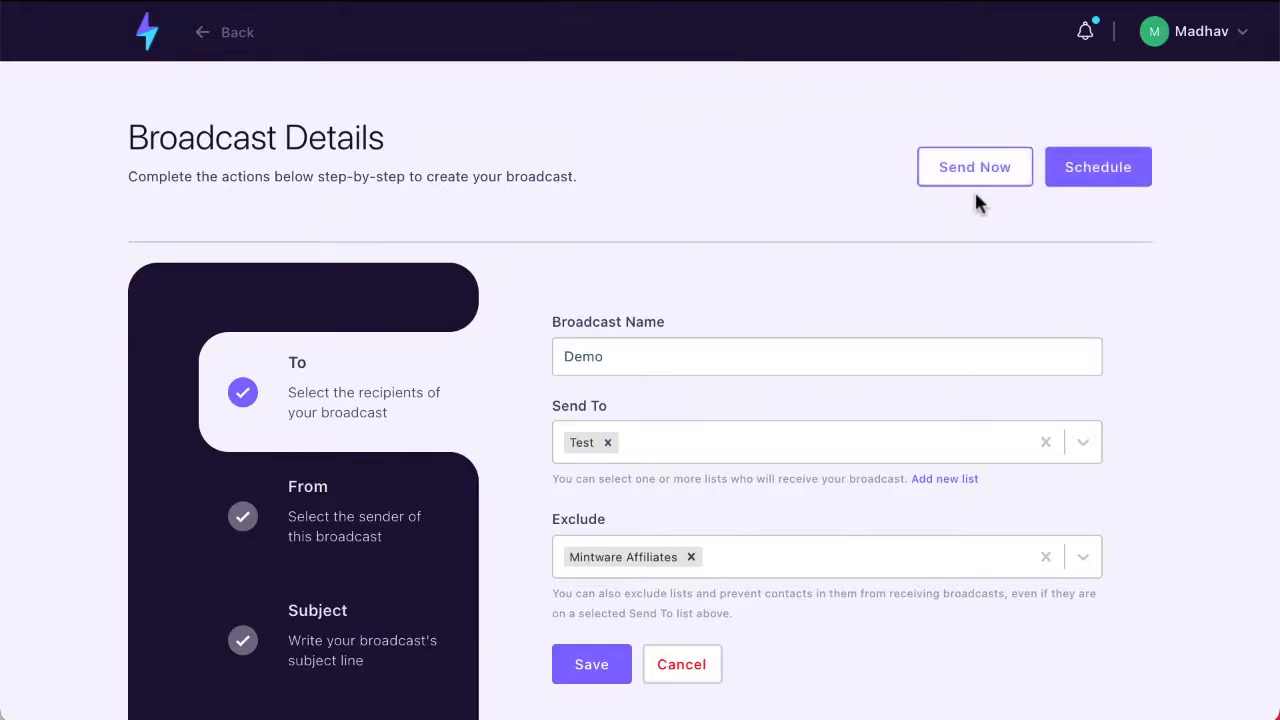
# Step: Try scheduling the broadcast with the (UTC-05:00) Eastern Time (US & Canada) timezone and cancel the scheduling
pyautogui.click(1137, 165)
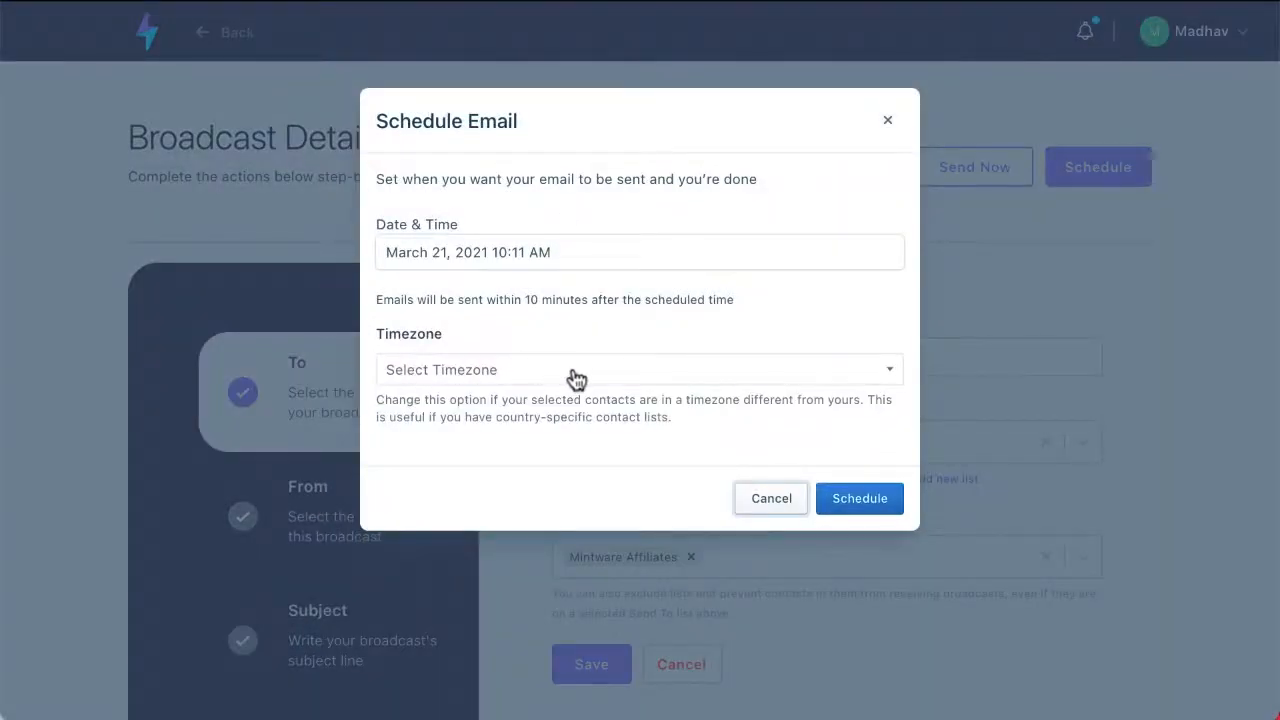
pyautogui.click(489, 370)
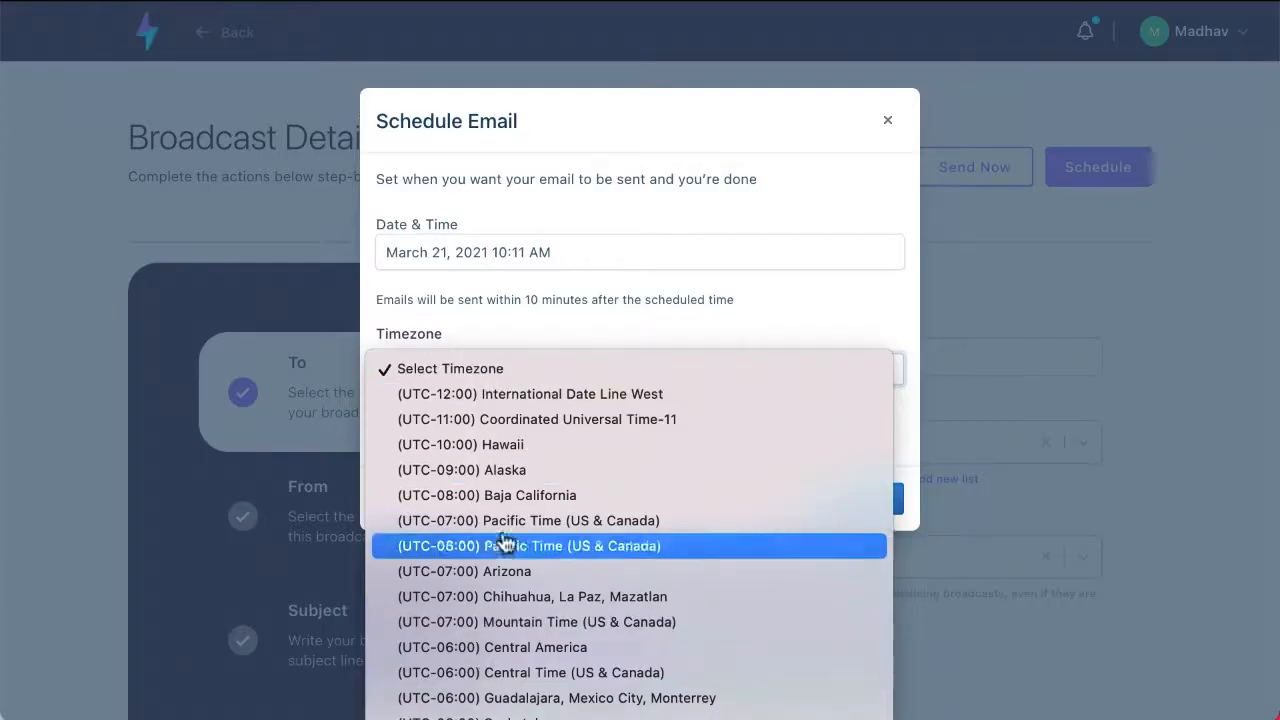
pyautogui.click(530, 718)
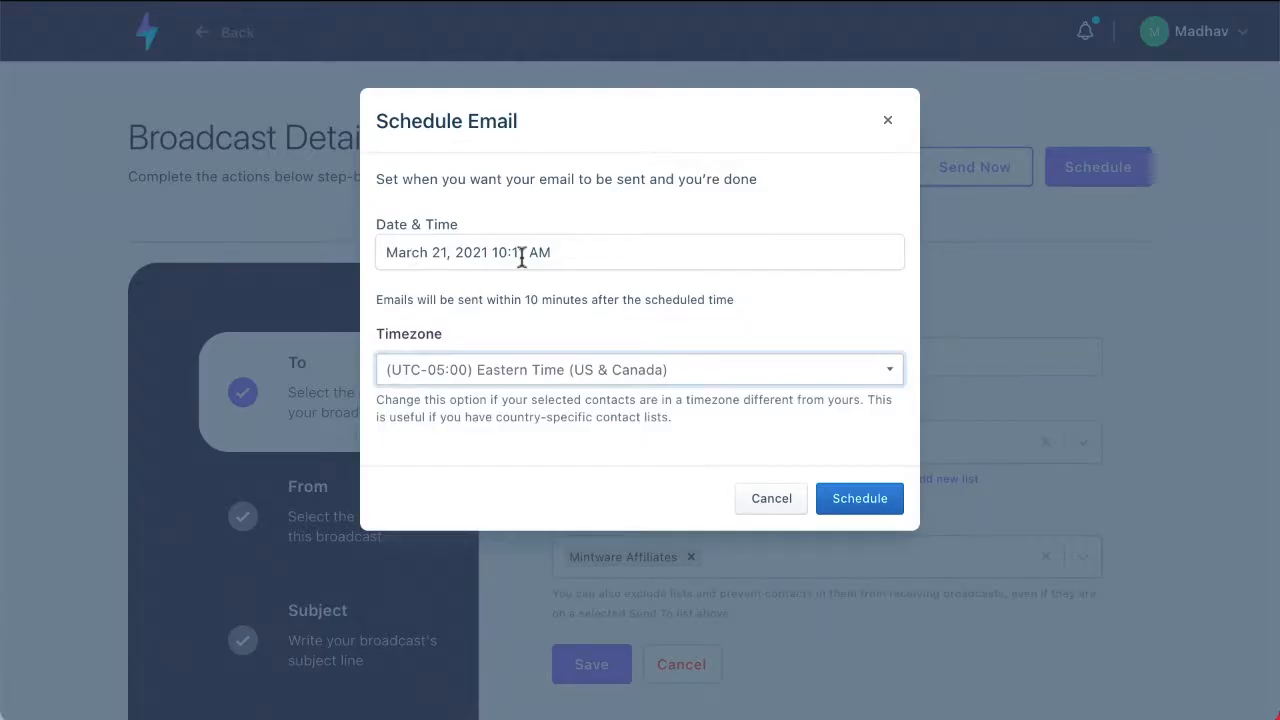
pyautogui.click(762, 501)
# Step: Save the Demo broadcast's recipient settings again and return to the start of the broadcast details
pyautogui.scroll(-3, 560, 430)
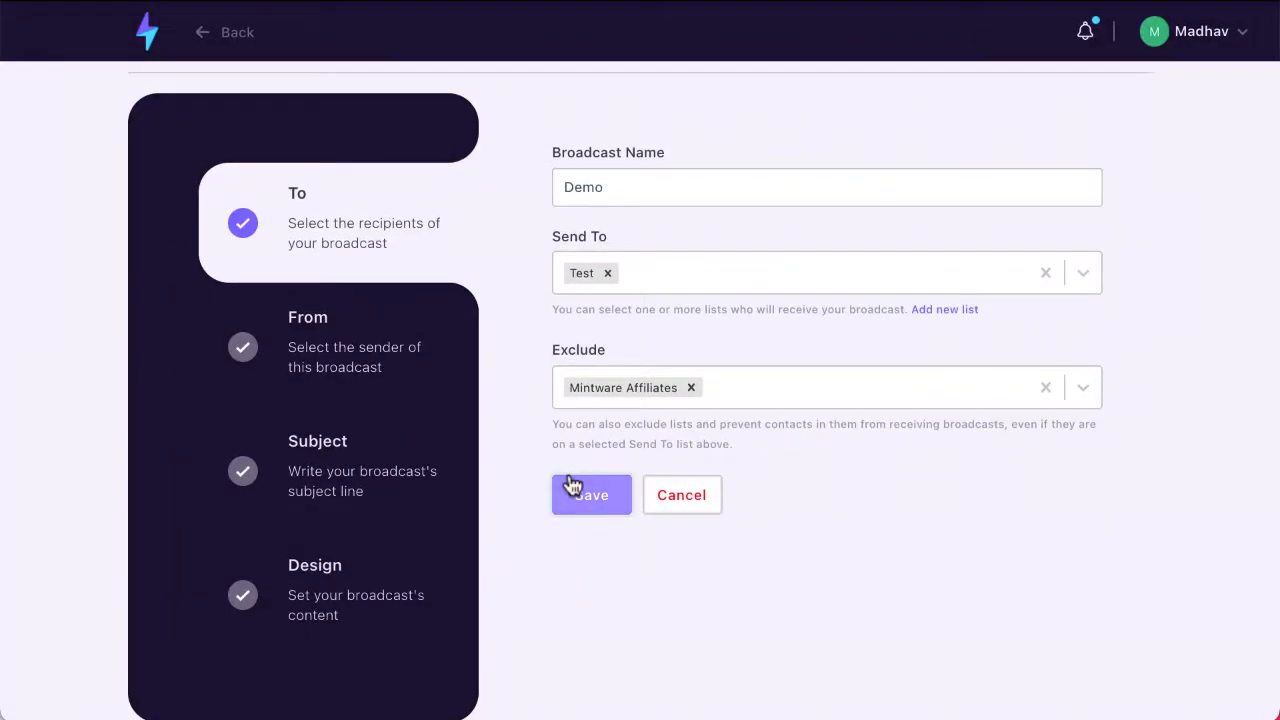
pyautogui.click(572, 488)
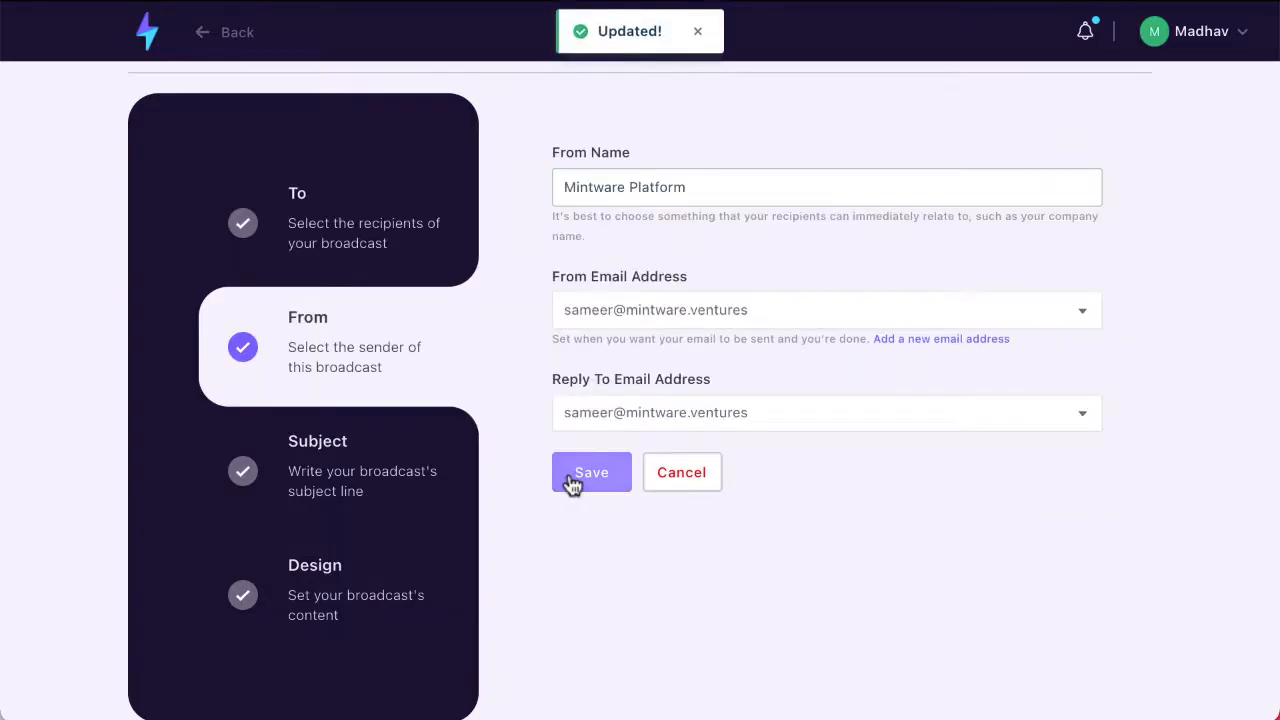
pyautogui.scroll(3, 572, 485)
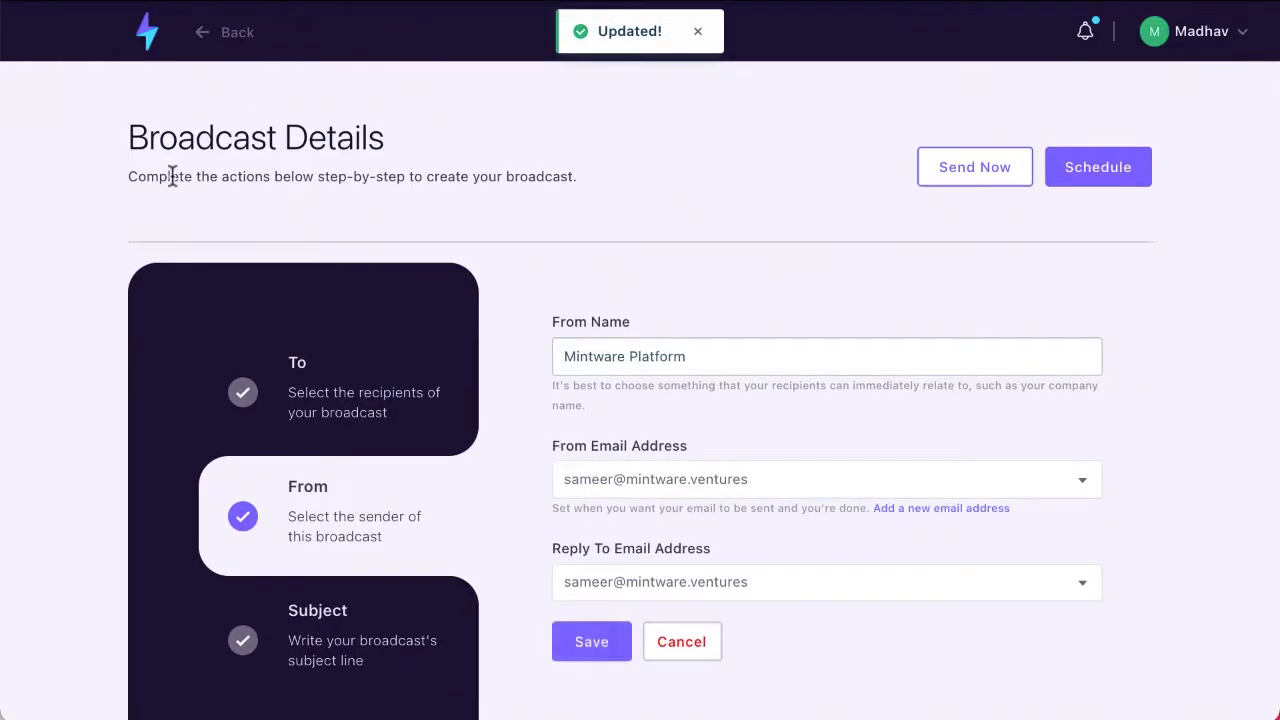
# Step: Leave the broadcast details for the dashboard and open the list of broadcasts
pyautogui.click(145, 38)
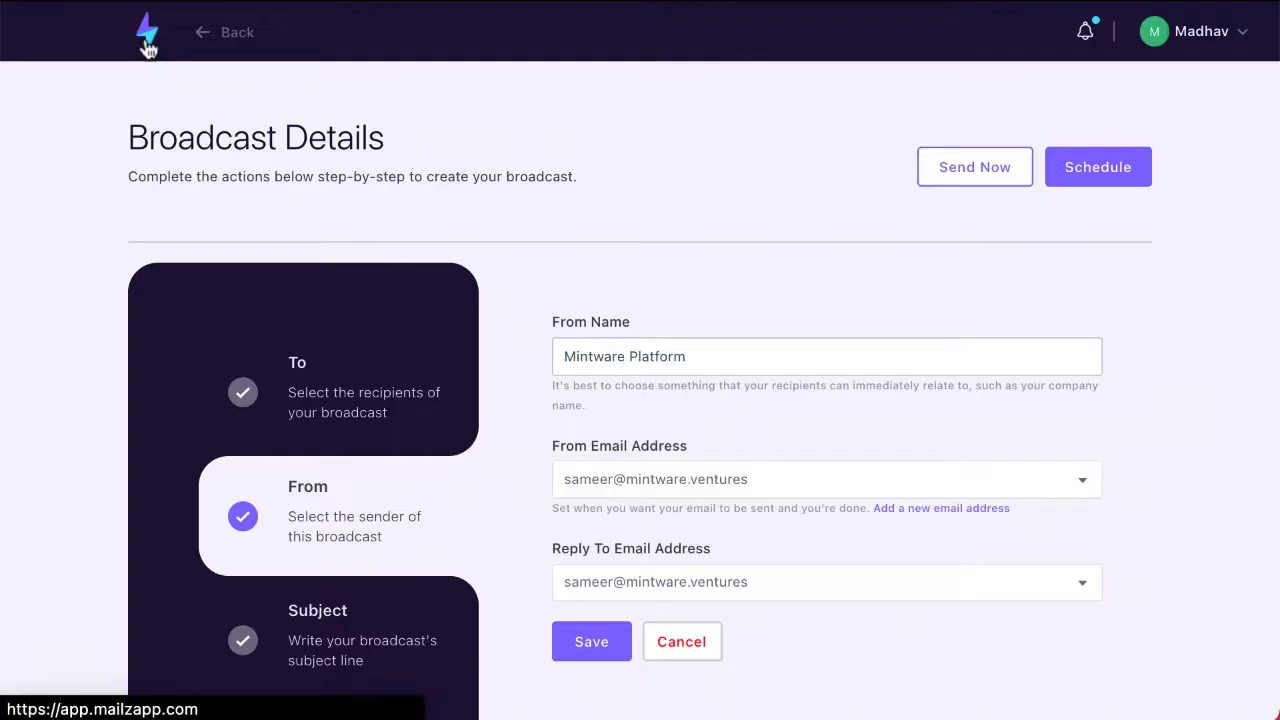
pyautogui.click(149, 177)
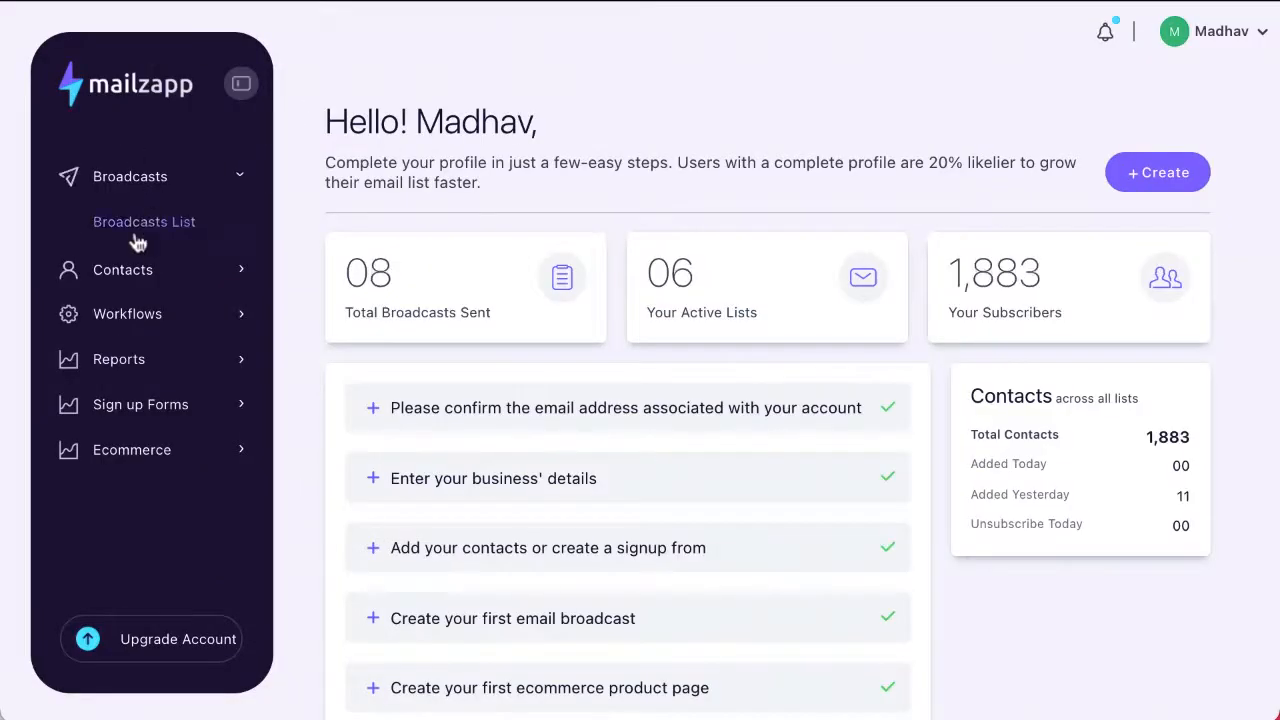
pyautogui.click(152, 223)
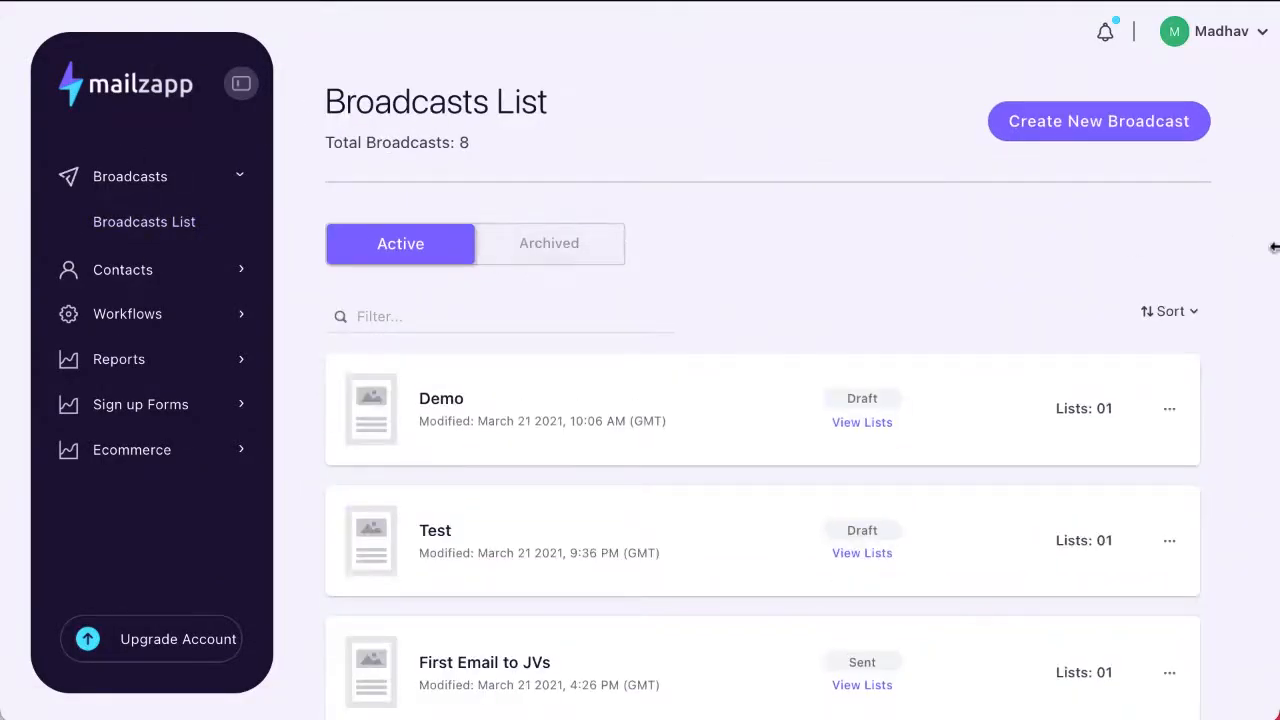
# Step: Create a new broadcast named Demo DnD that uses the Drag & Drop Editor
pyautogui.click(1097, 138)
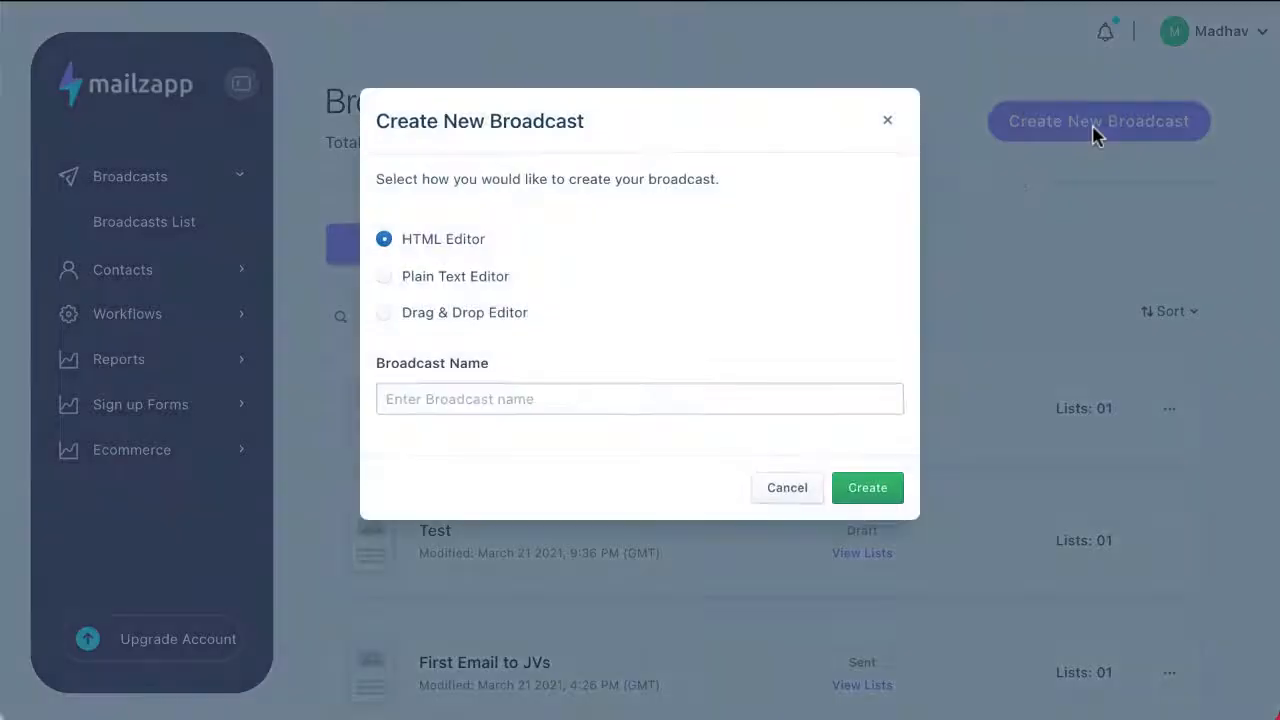
pyautogui.click(384, 313)
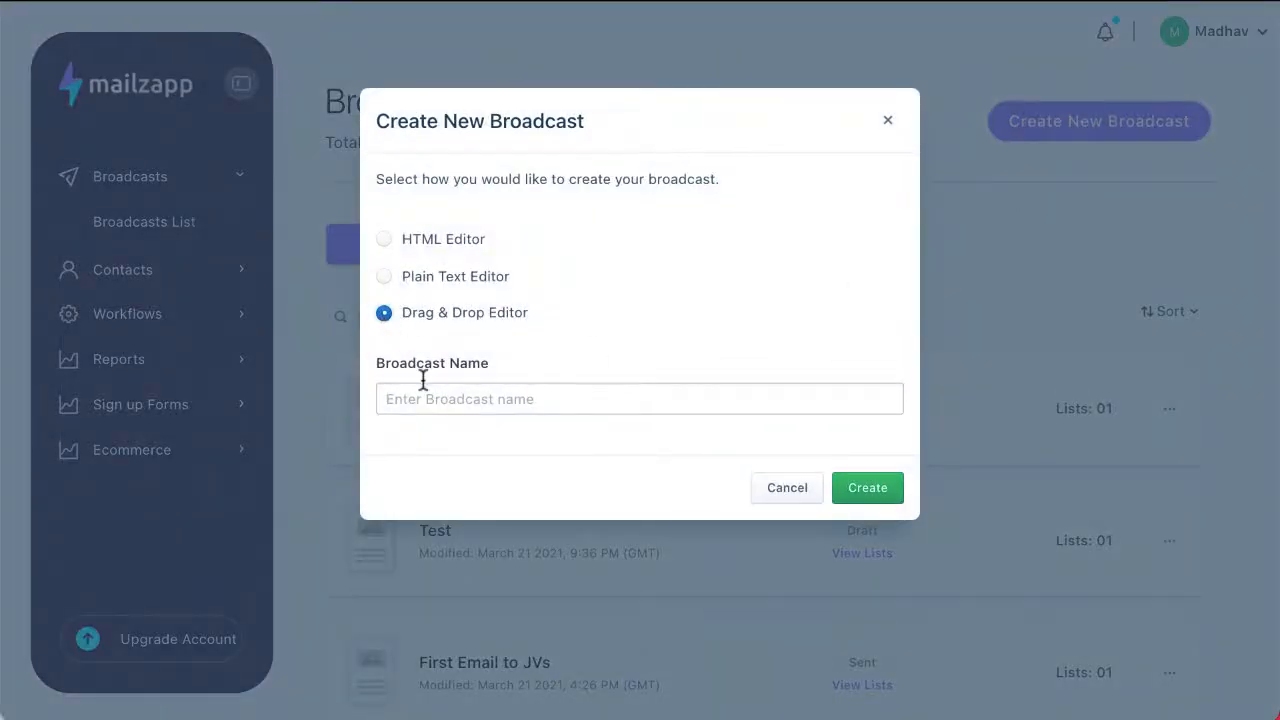
pyautogui.click(423, 384)
pyautogui.write('Demo DnD')
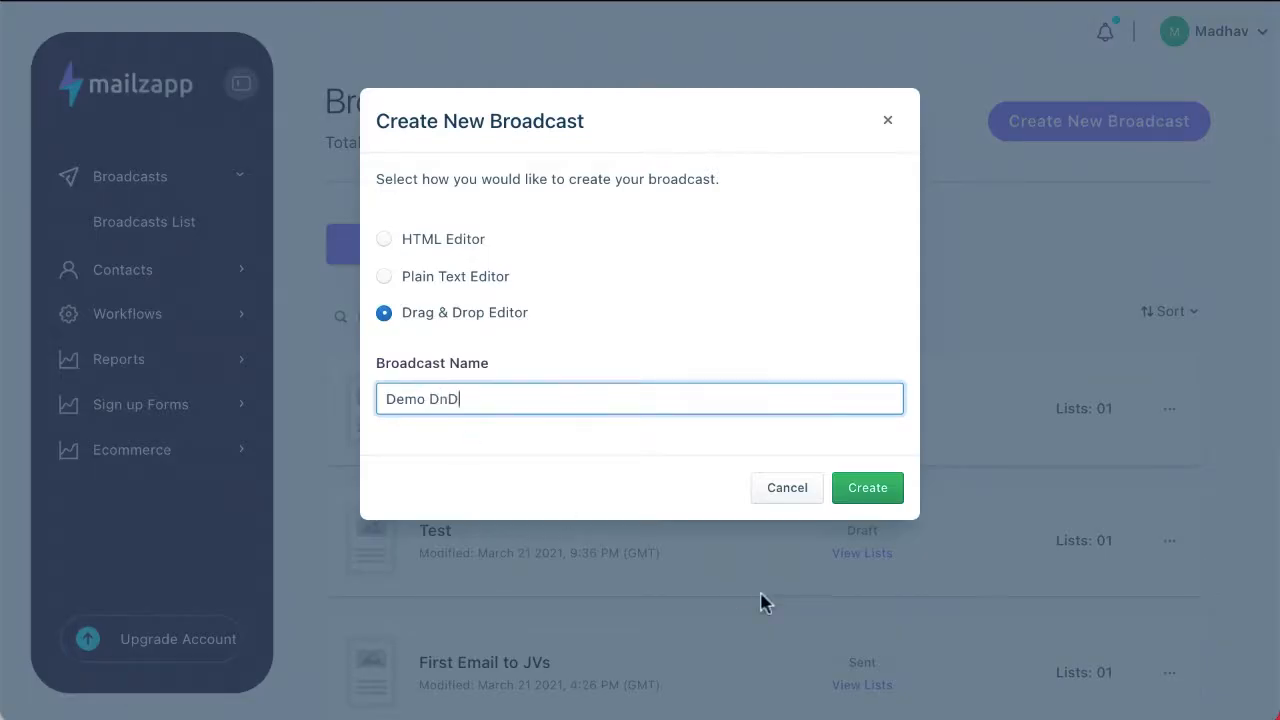
pyautogui.click(862, 488)
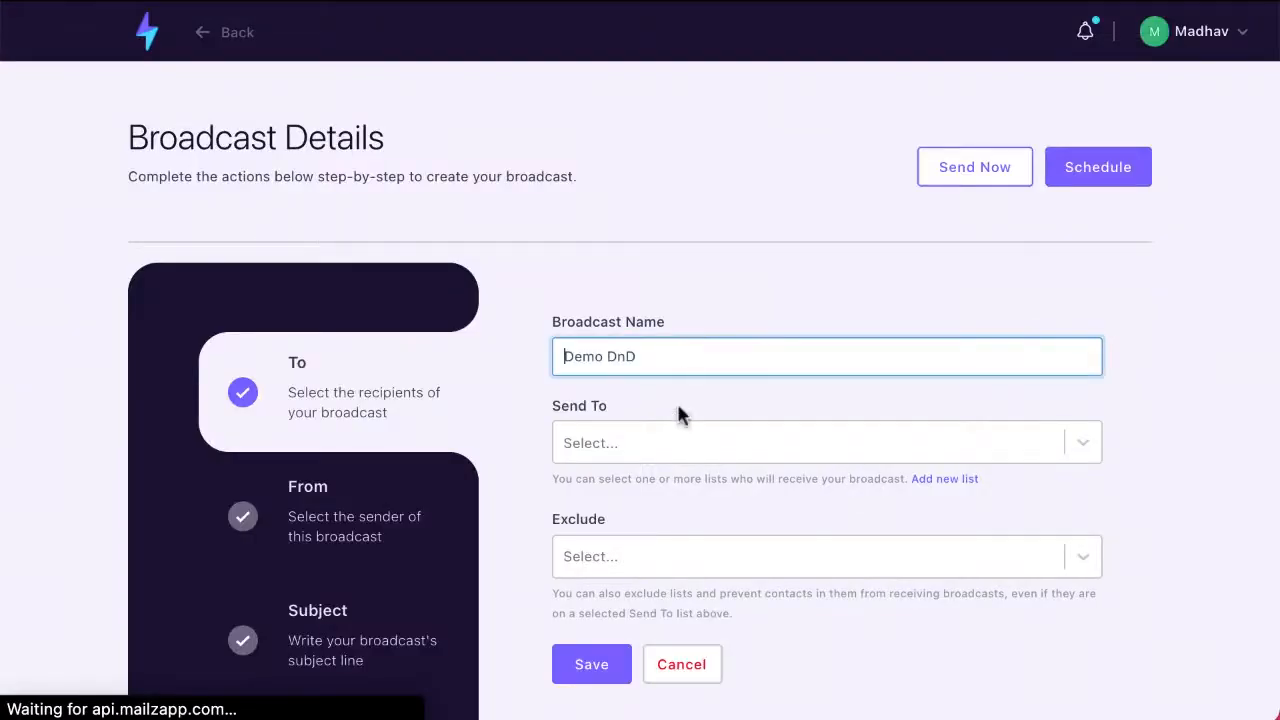
# Step: Set Test List as the Demo DnD broadcast's recipients, save it, and save the sender details with their fields left blank
pyautogui.click(680, 440)
pyautogui.click(653, 593)
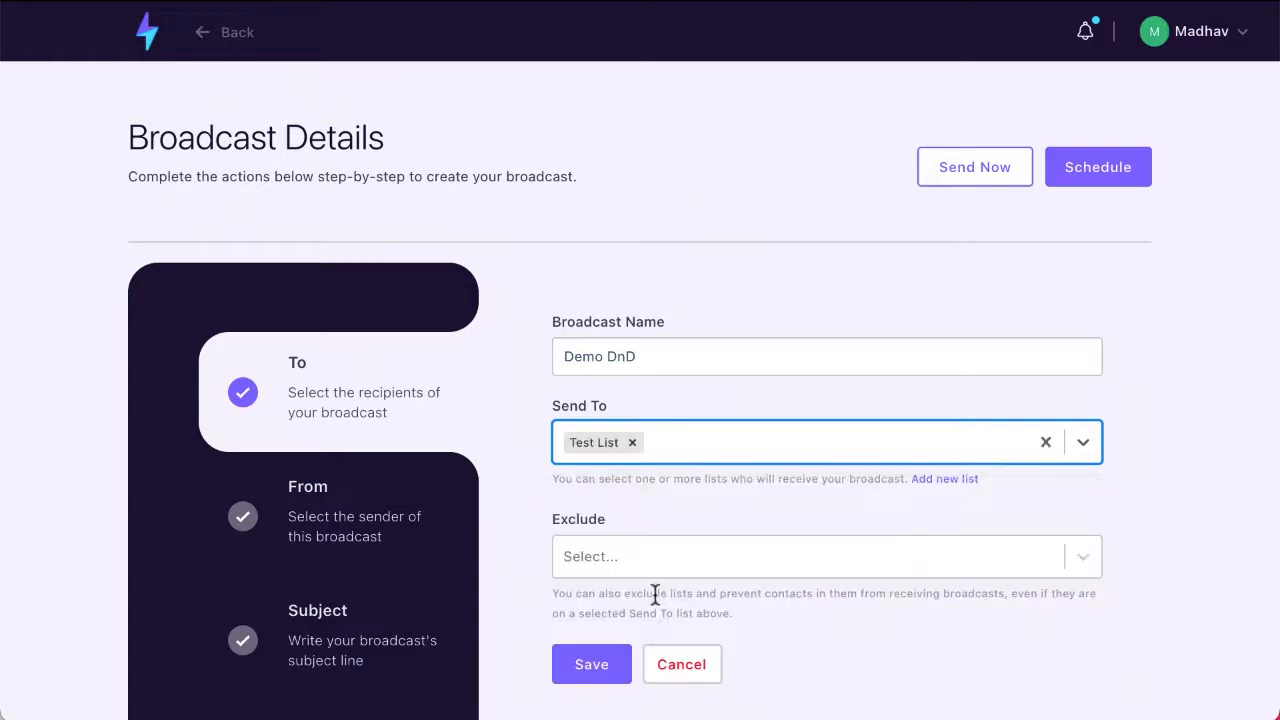
pyautogui.click(600, 666)
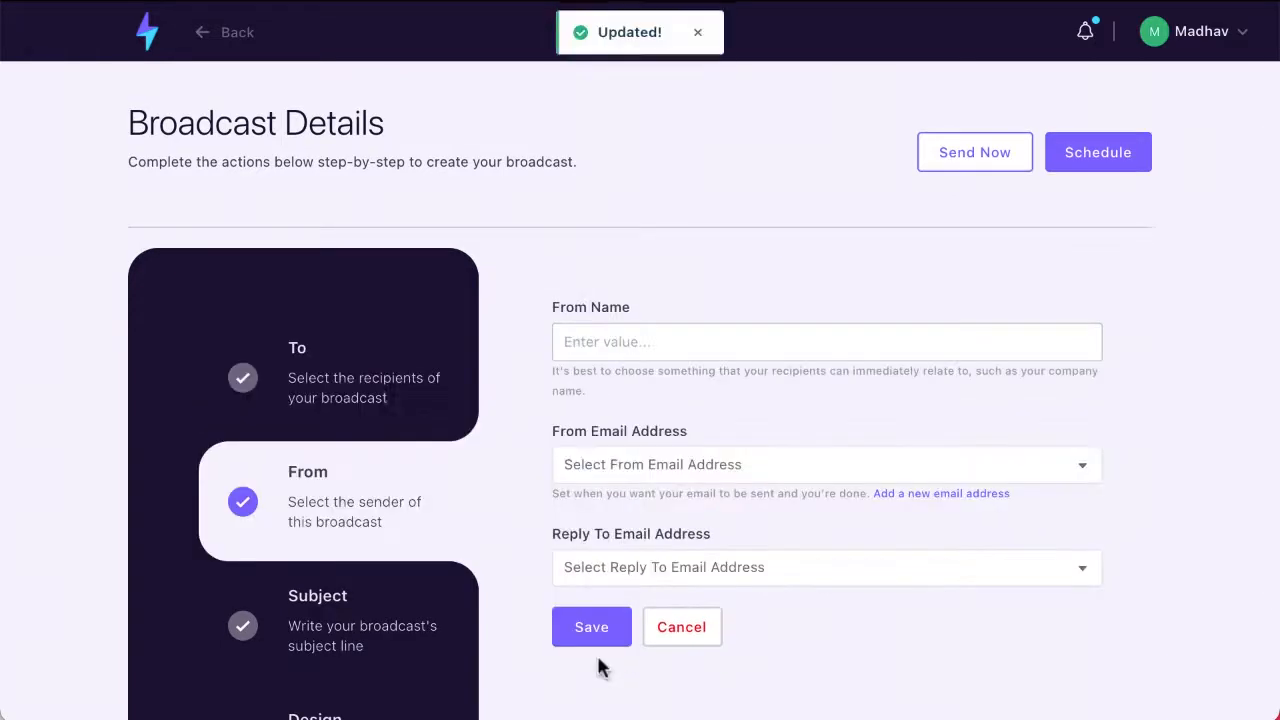
pyautogui.click(600, 640)
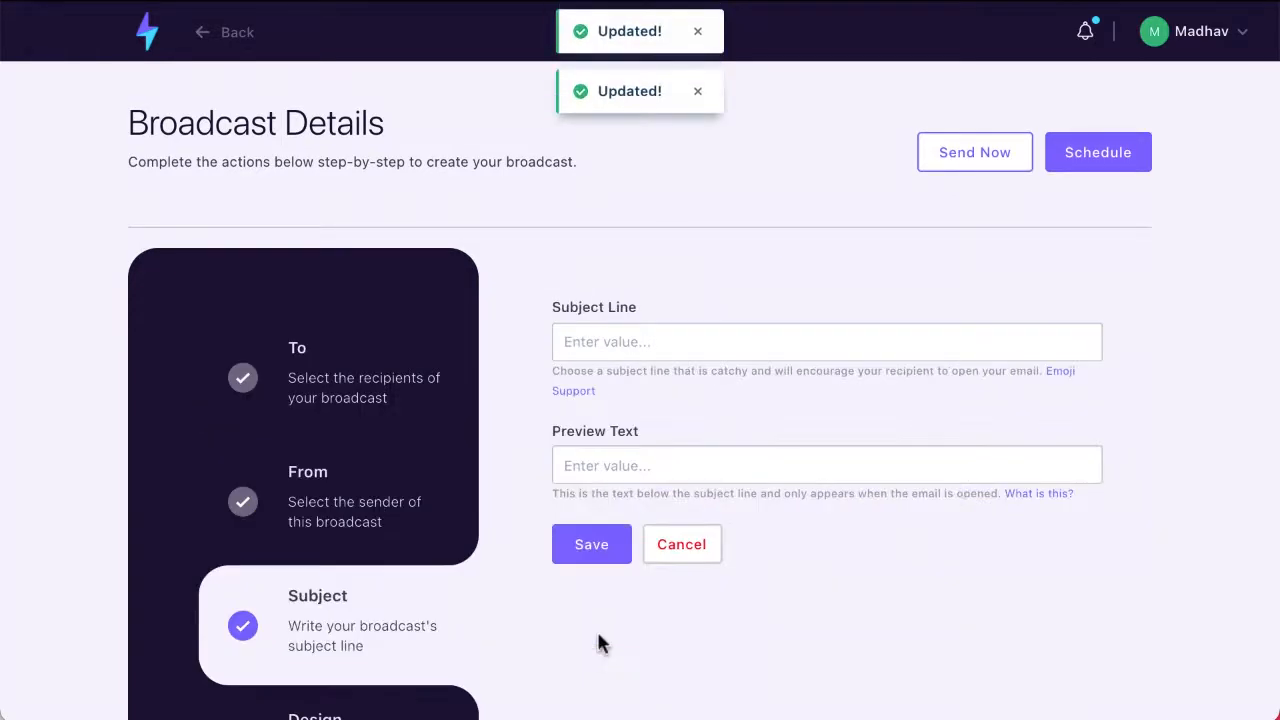
# Step: Set the broadcast's subject line to DnD, leave the preview text empty, and save the subject
pyautogui.click(578, 344)
pyautogui.write('Dnd')
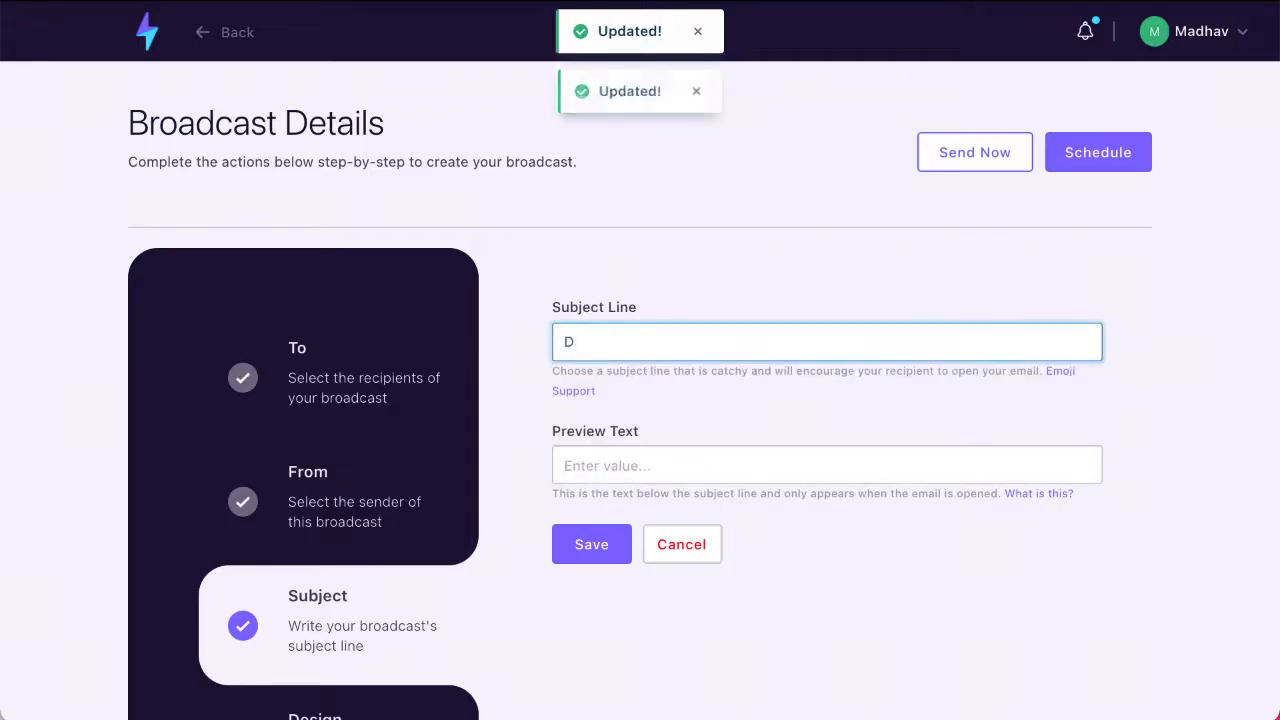
pyautogui.click(514, 488)
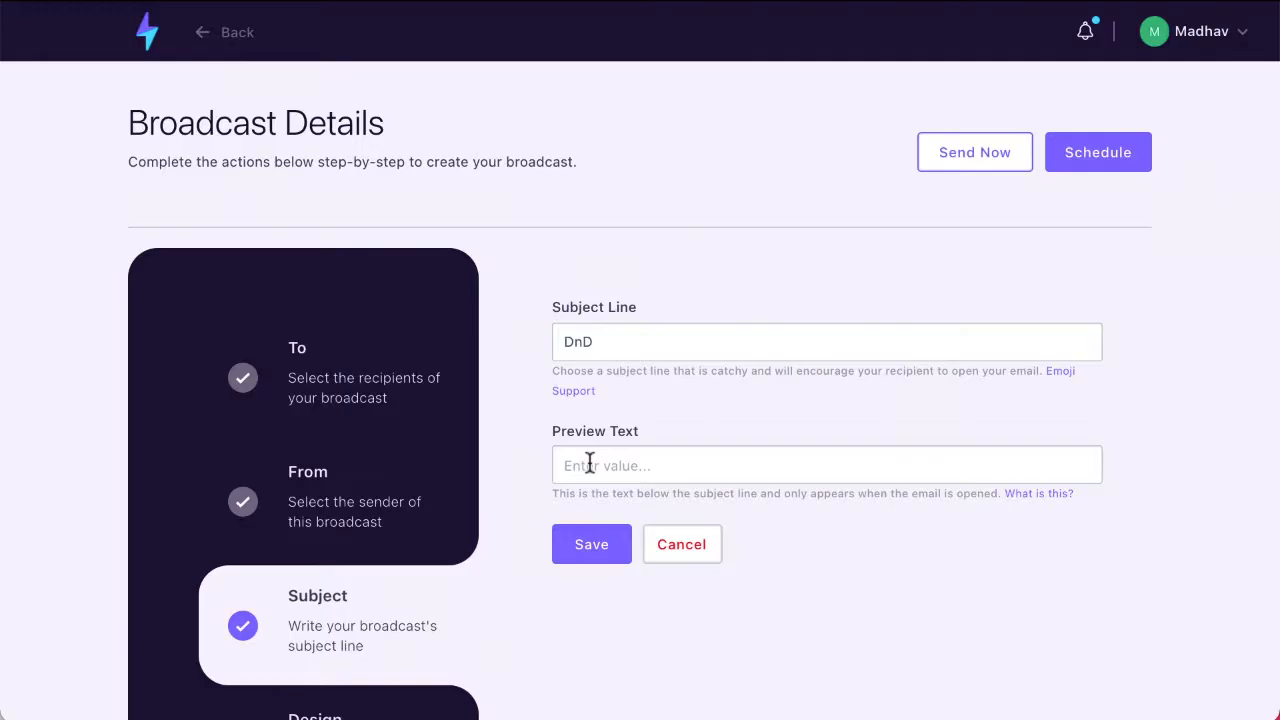
pyautogui.click(590, 347)
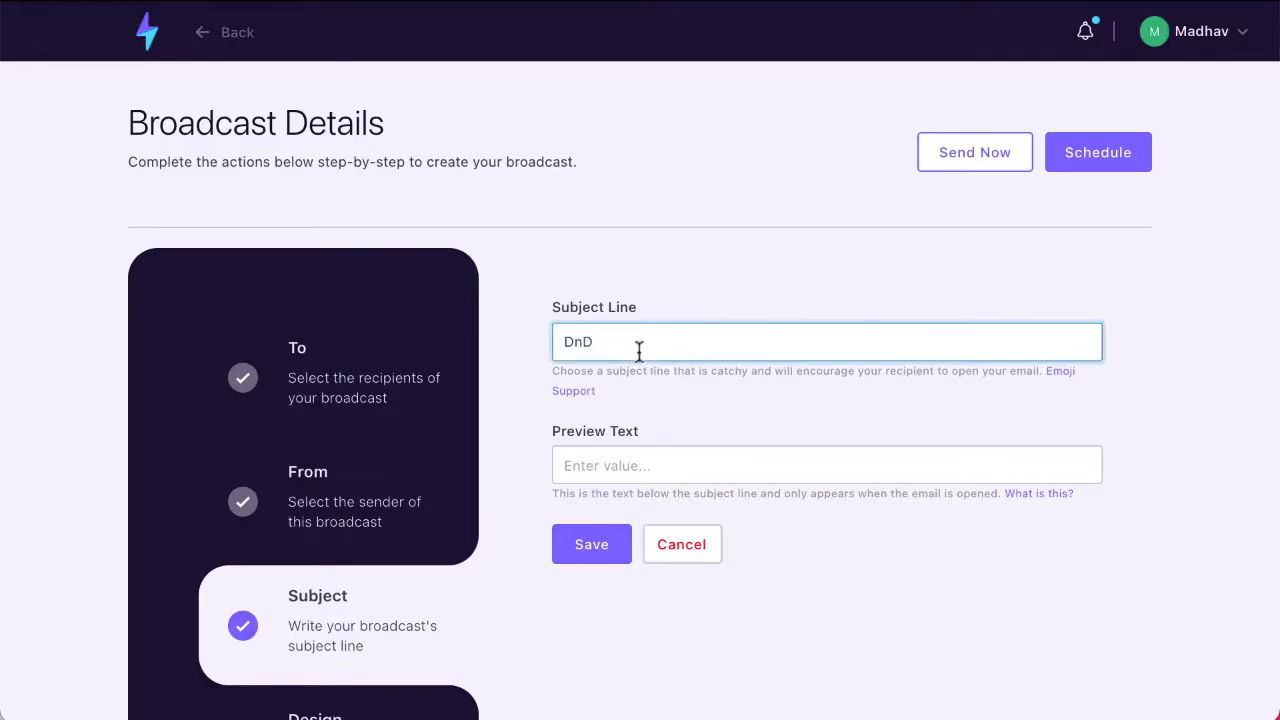
pyautogui.press('BackSpace')
pyautogui.press('BackSpace')
pyautogui.press('BackSpace')
pyautogui.write('D')
pyautogui.press('BackSpace')
pyautogui.write('D')
pyautogui.click(592, 546)
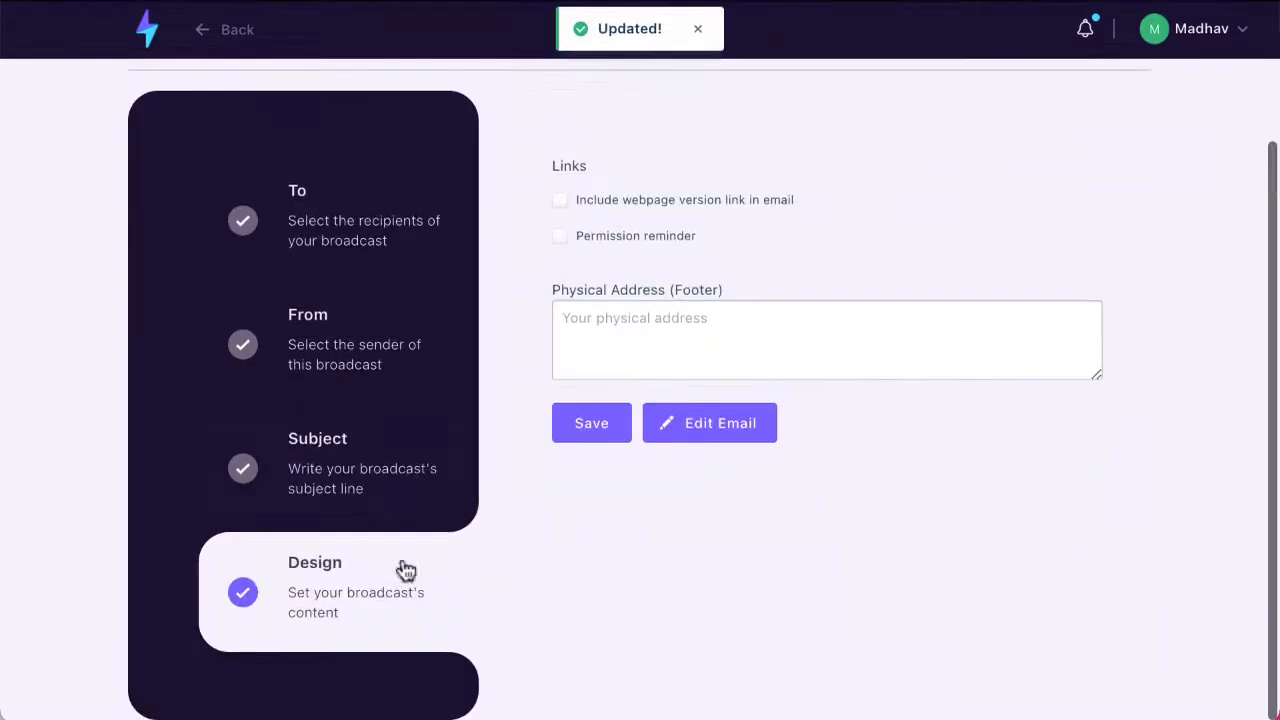
# Step: Enter "This is required" as the footer's physical address and save the design settings
pyautogui.click(574, 444)
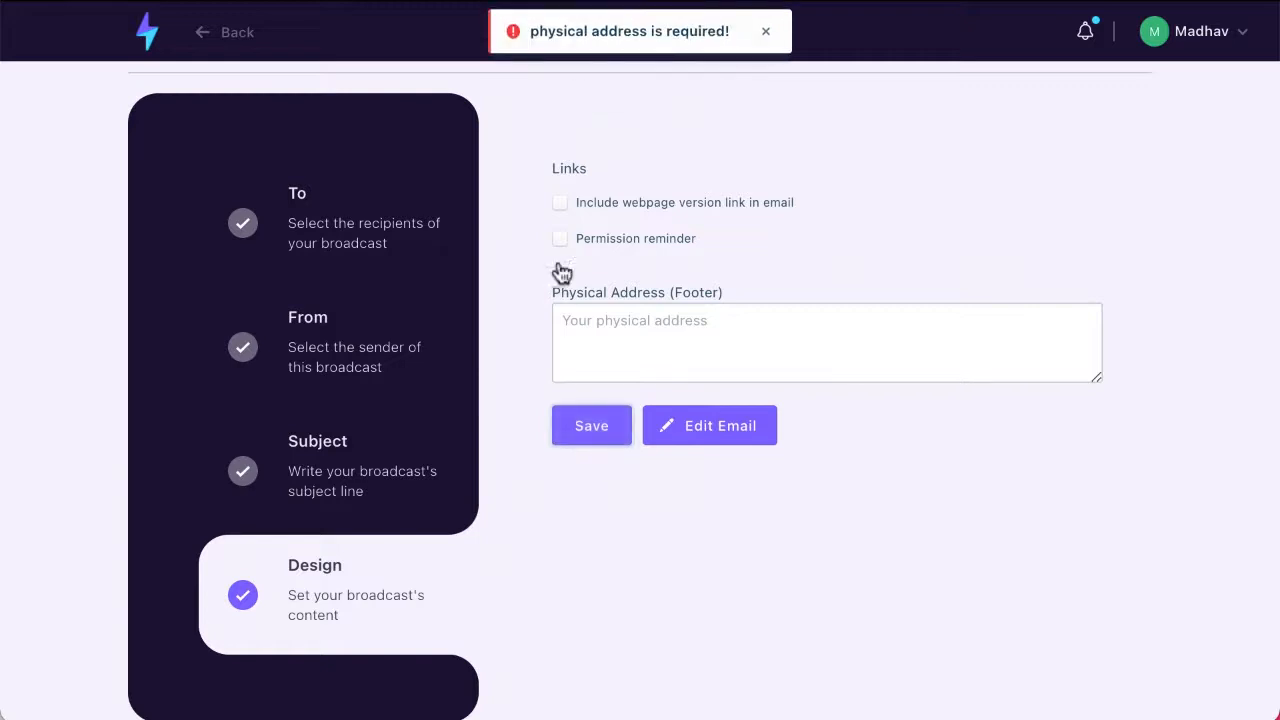
pyautogui.click(597, 312)
pyautogui.write('This')
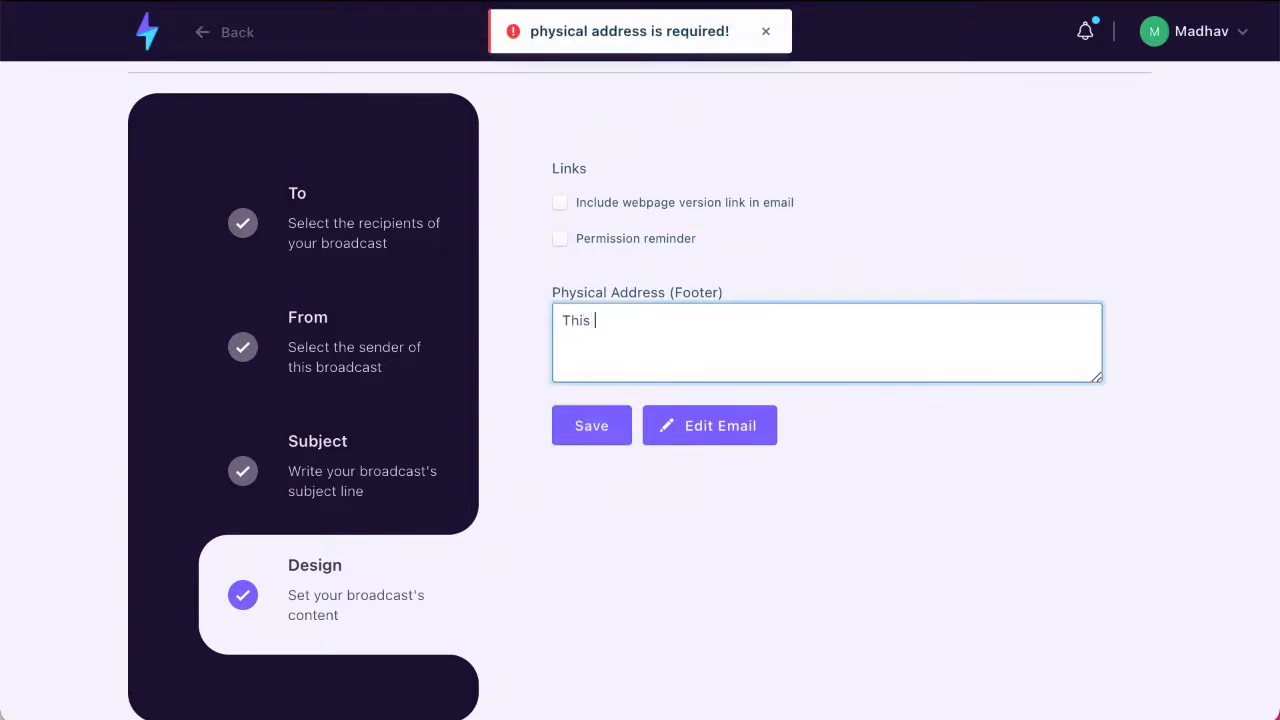
pyautogui.write(' is required')
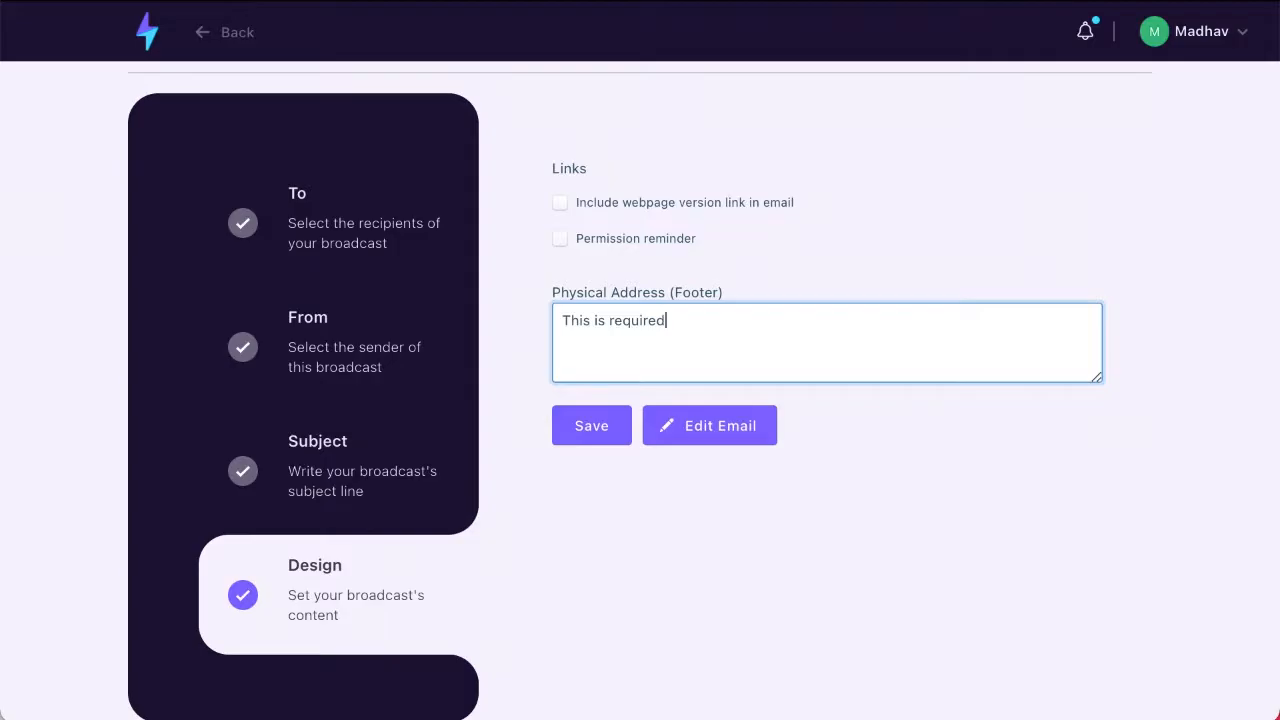
pyautogui.click(593, 430)
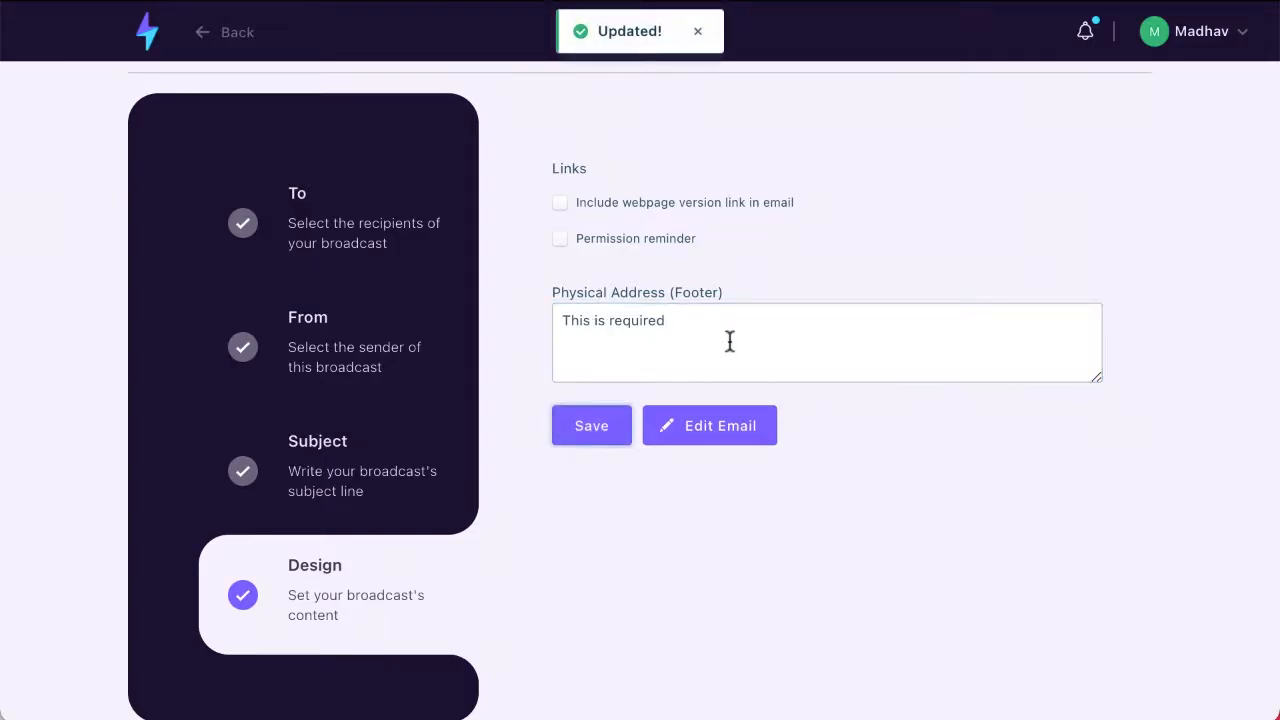
# Step: Open the email for editing with the text-only blank layout
pyautogui.click(713, 434)
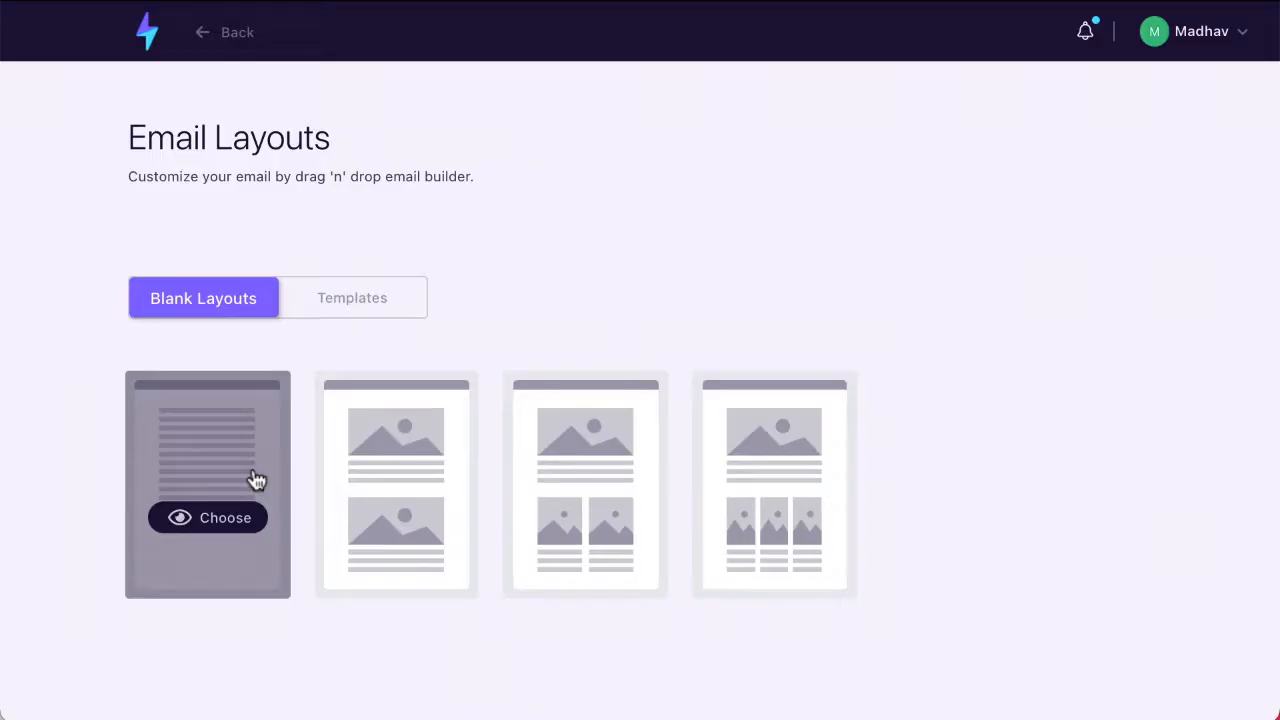
pyautogui.click(218, 526)
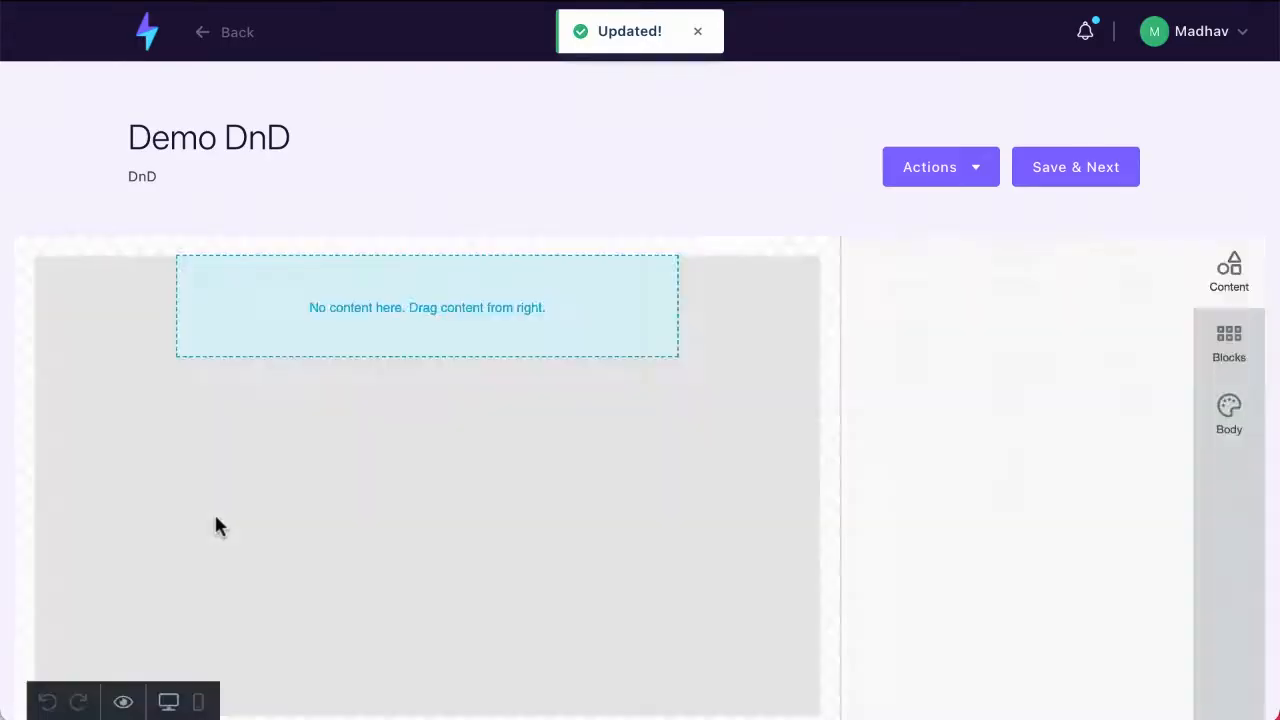
pyautogui.scroll(-1, 216, 517)
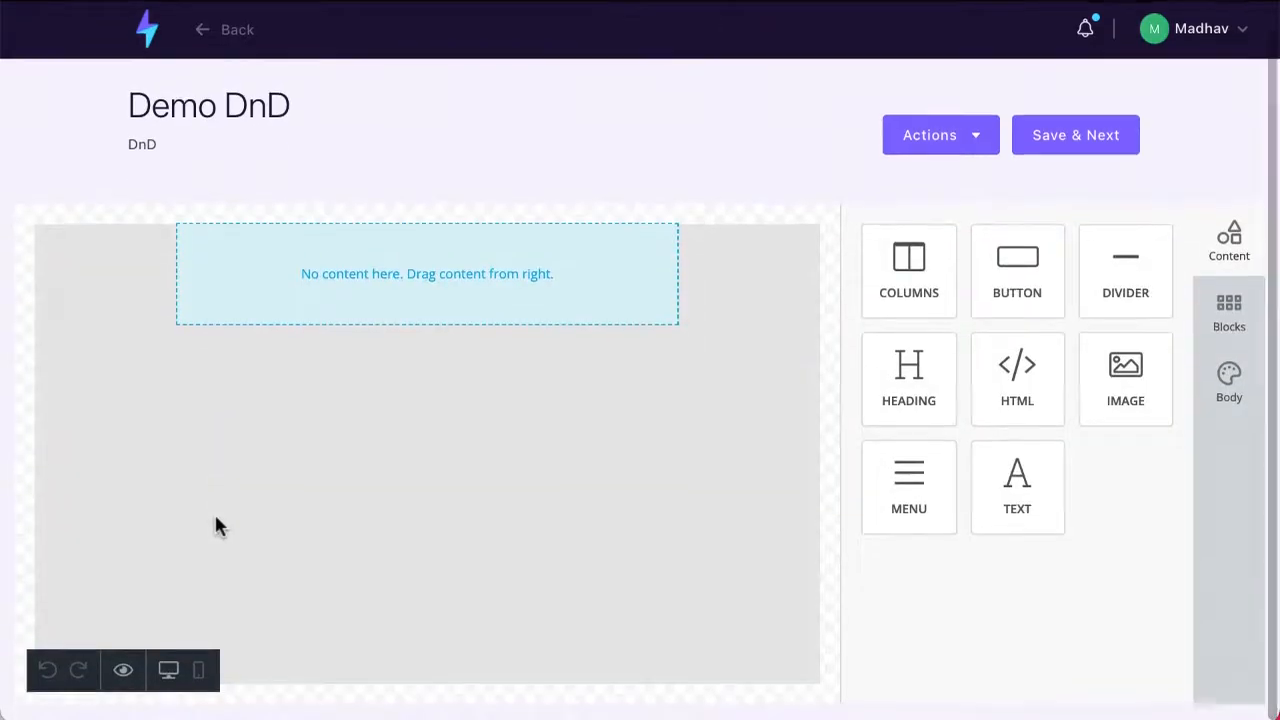
# Step: Add an empty single-column row under the first one and place an HTML block with an image placeholder below it
pyautogui.moveTo(890, 275); pyautogui.dragTo(350, 379)
pyautogui.moveTo(963, 411); pyautogui.dragTo(450, 470)
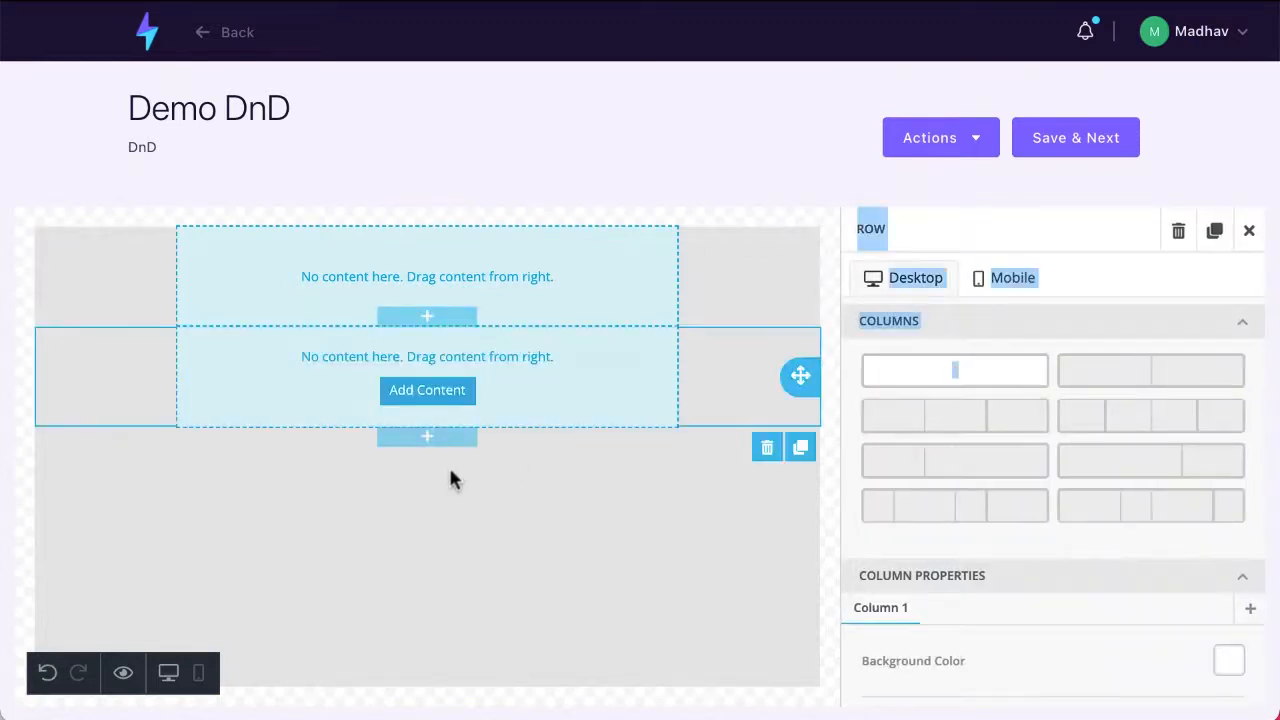
pyautogui.scroll(-1, 579, 381)
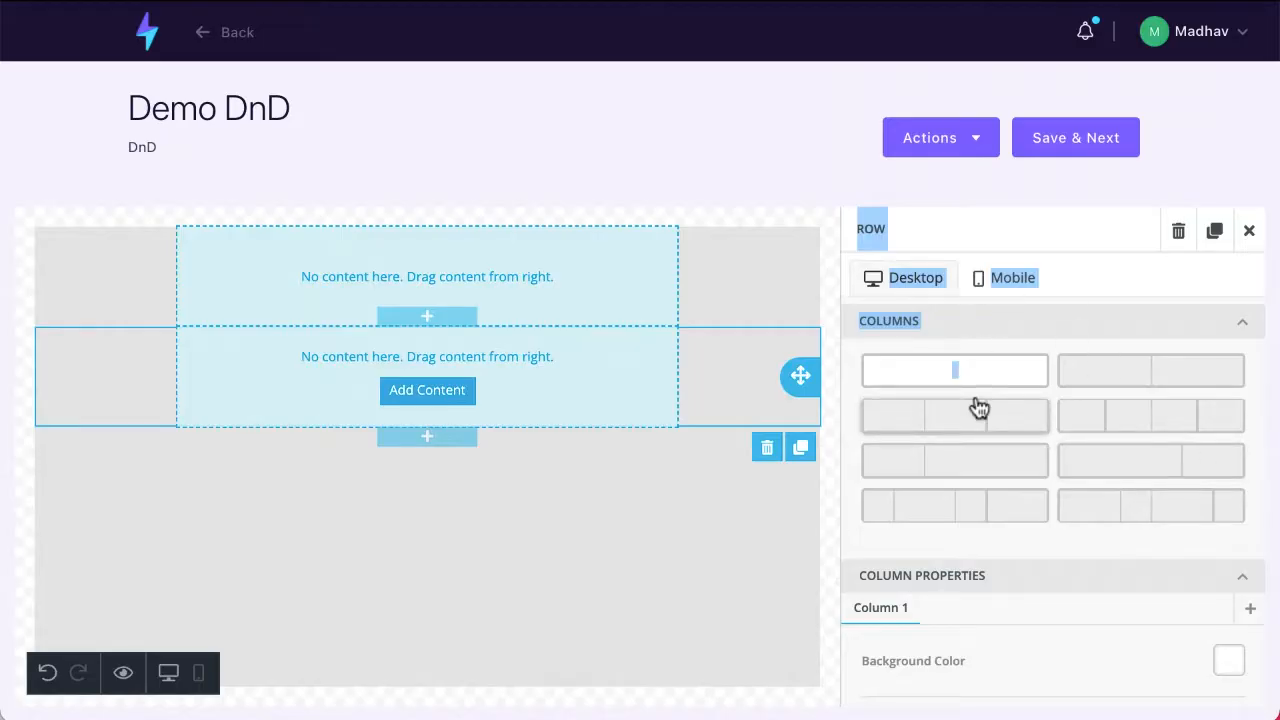
pyautogui.click(1249, 230)
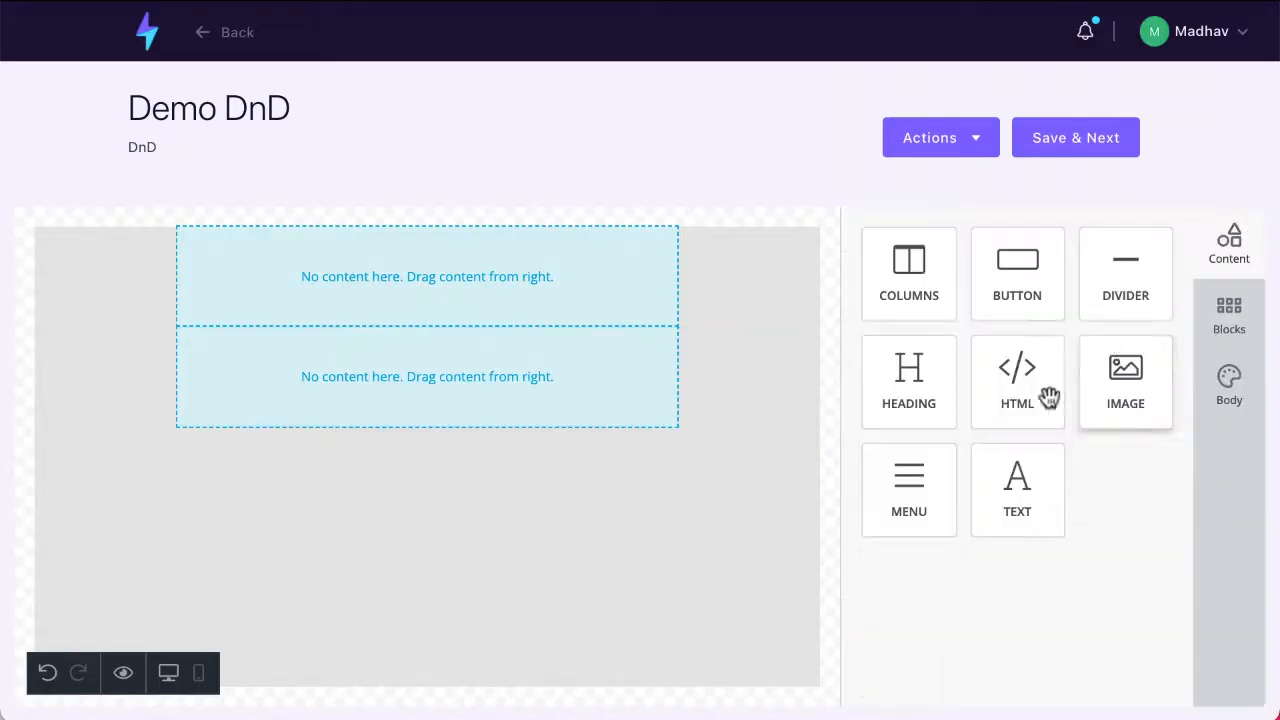
pyautogui.moveTo(1017, 385); pyautogui.dragTo(376, 540)
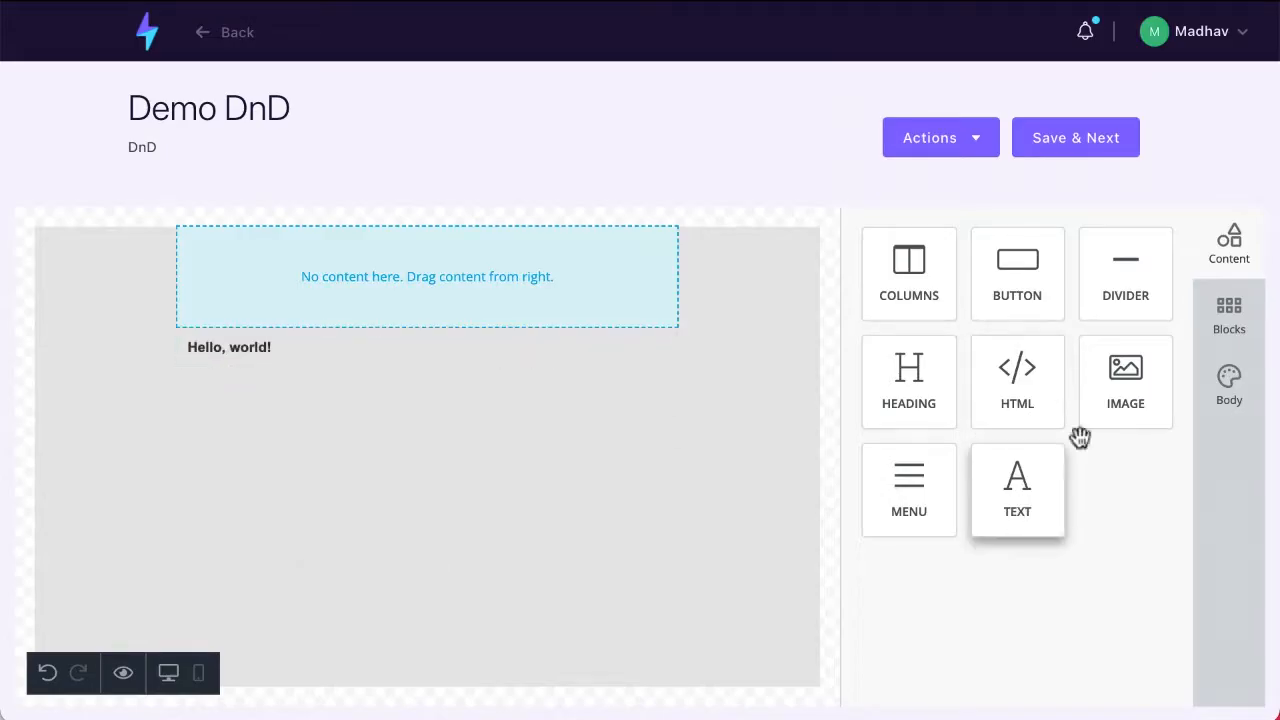
pyautogui.moveTo(1110, 400); pyautogui.dragTo(320, 452)
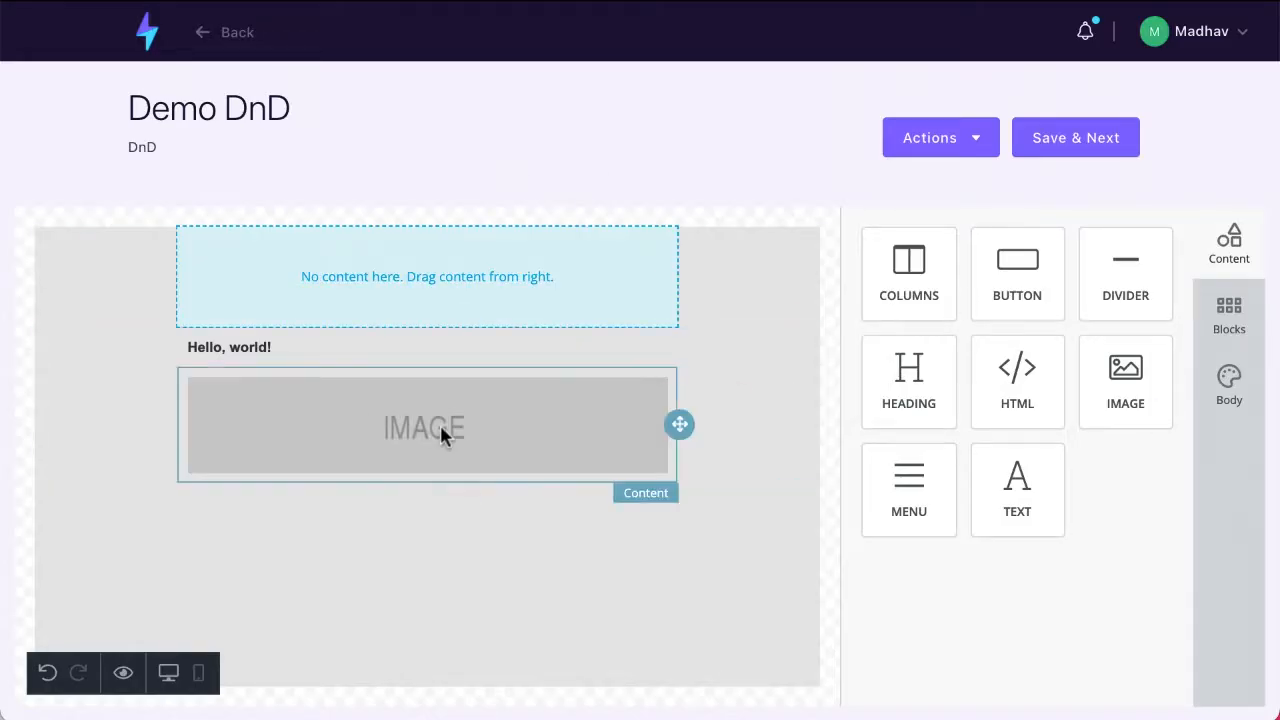
# Step: Examine the editor's blank column blocks and the email's body settings, and return to the content elements
pyautogui.click(1236, 318)
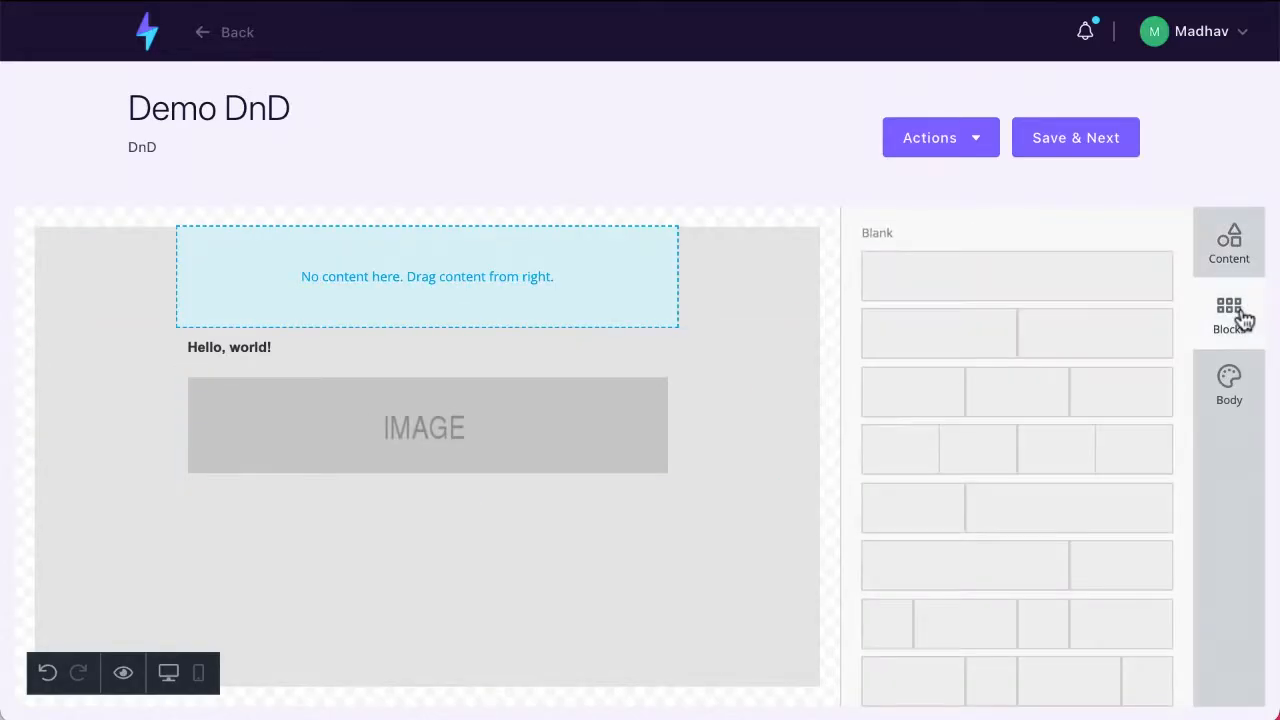
pyautogui.click(1238, 380)
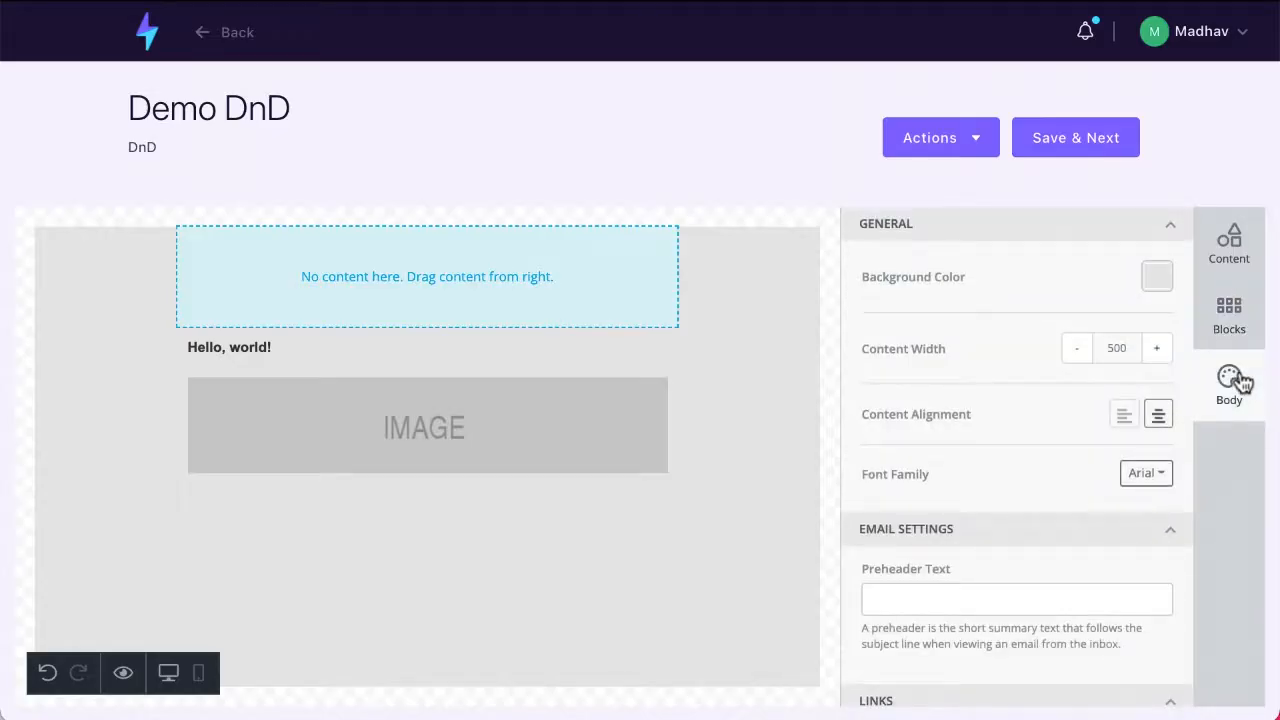
pyautogui.click(1230, 246)
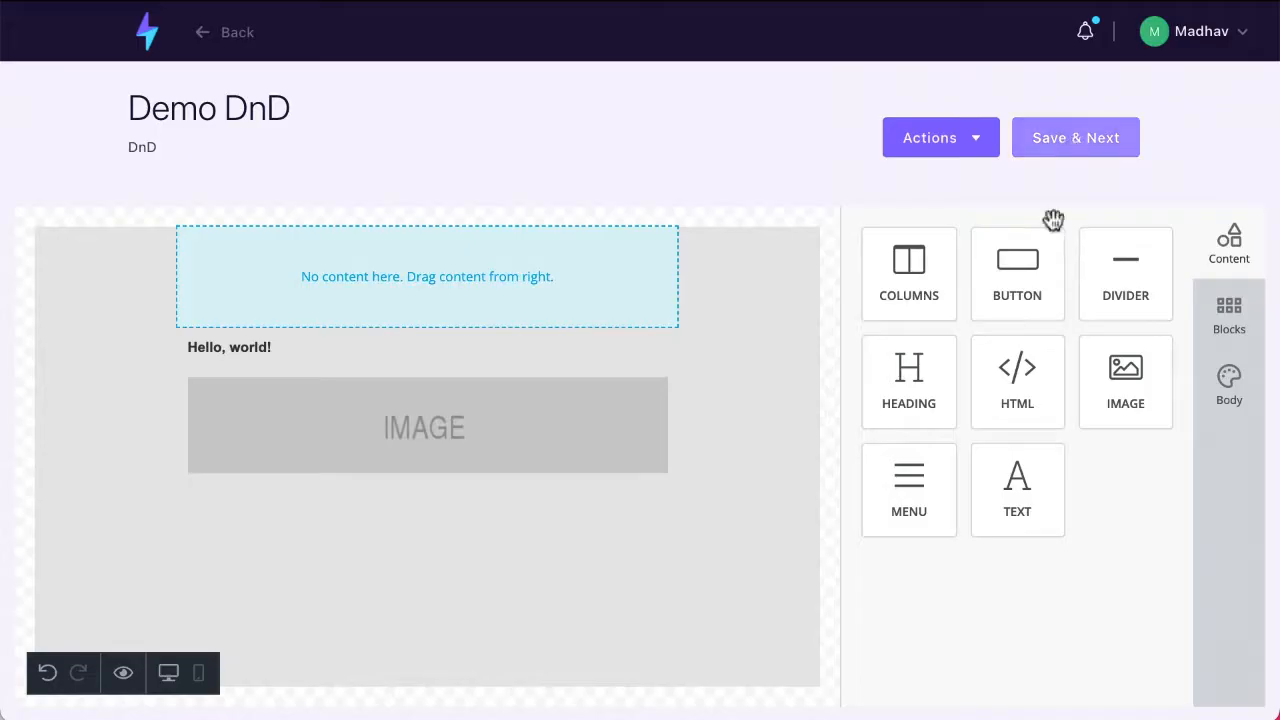
# Step: Add a button below the image placeholder and set its text to "Click Here Now"
pyautogui.moveTo(1032, 260); pyautogui.dragTo(421, 531)
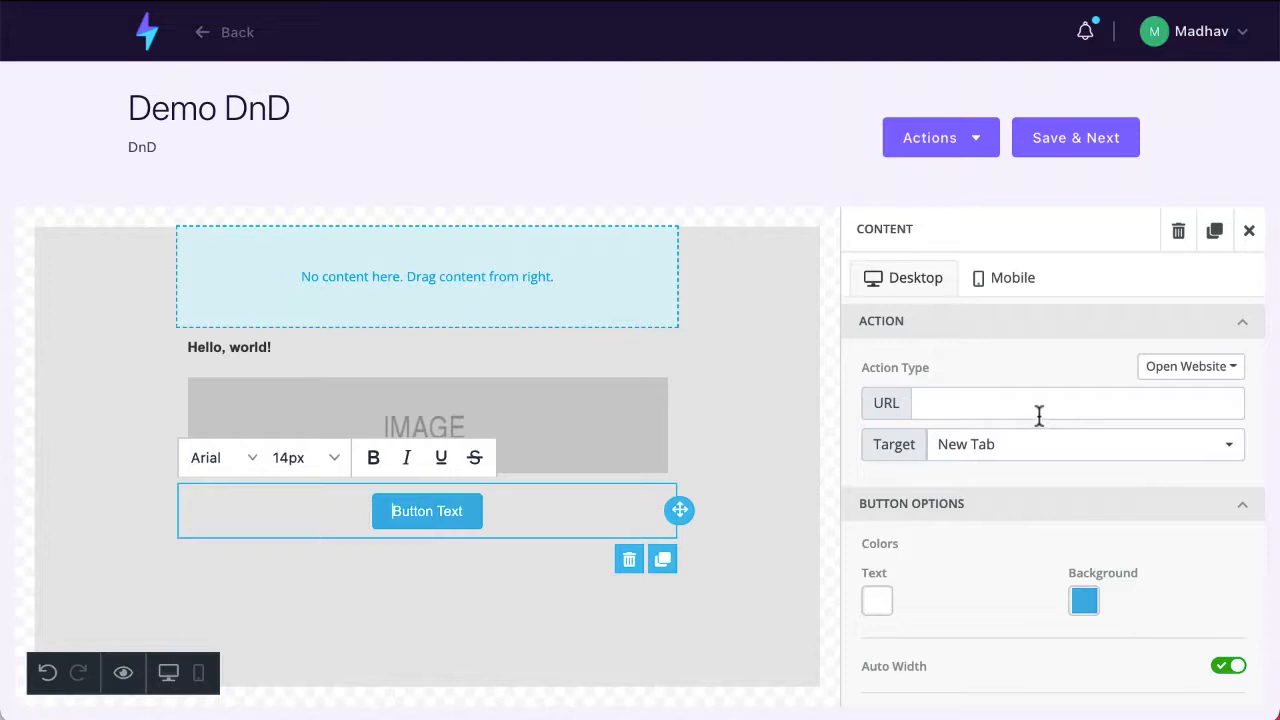
pyautogui.scroll(-1, 1082, 592)
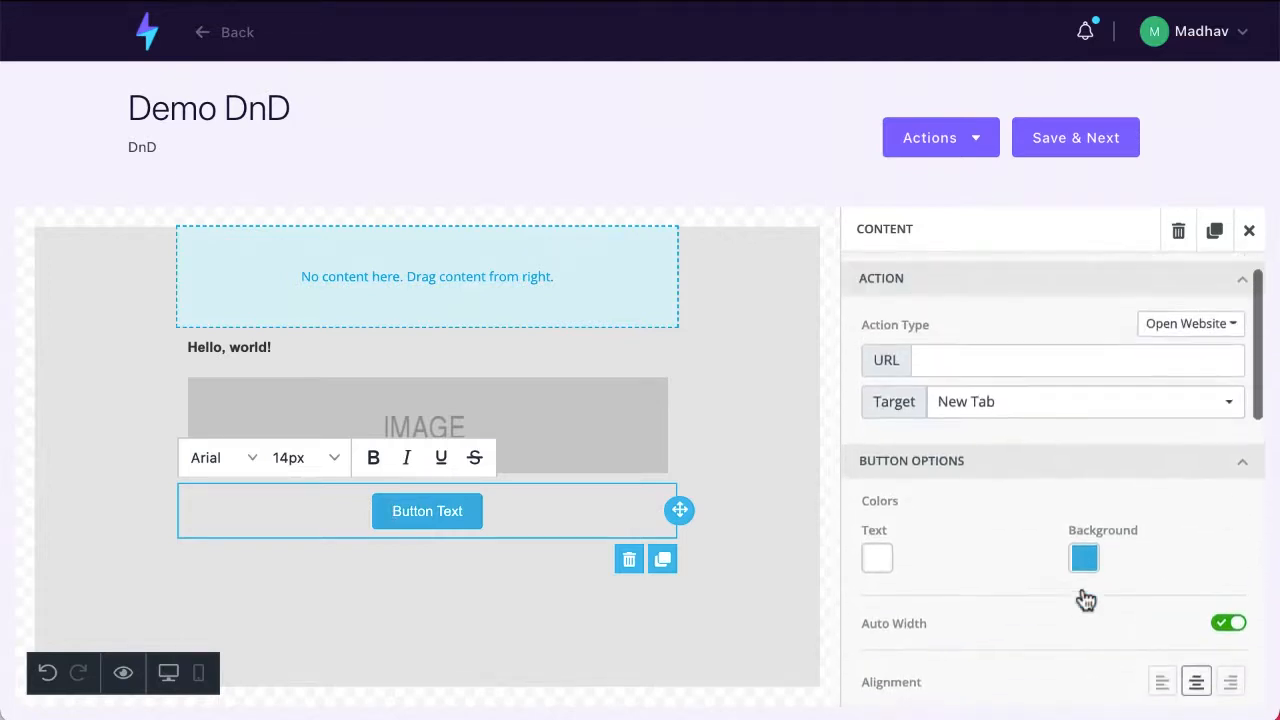
pyautogui.moveTo(387, 513); pyautogui.dragTo(491, 513)
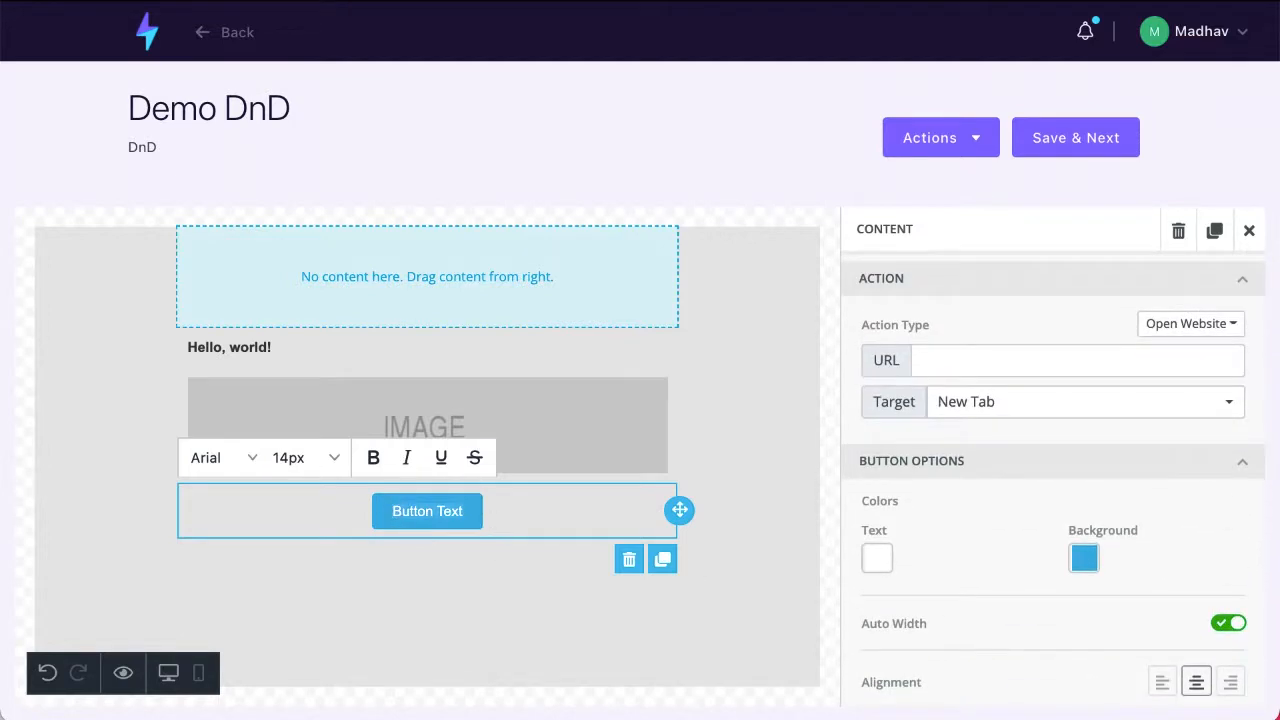
pyautogui.write('Clike')
pyautogui.press('BackSpace')
pyautogui.press('BackSpace')
pyautogui.write('ck Her')
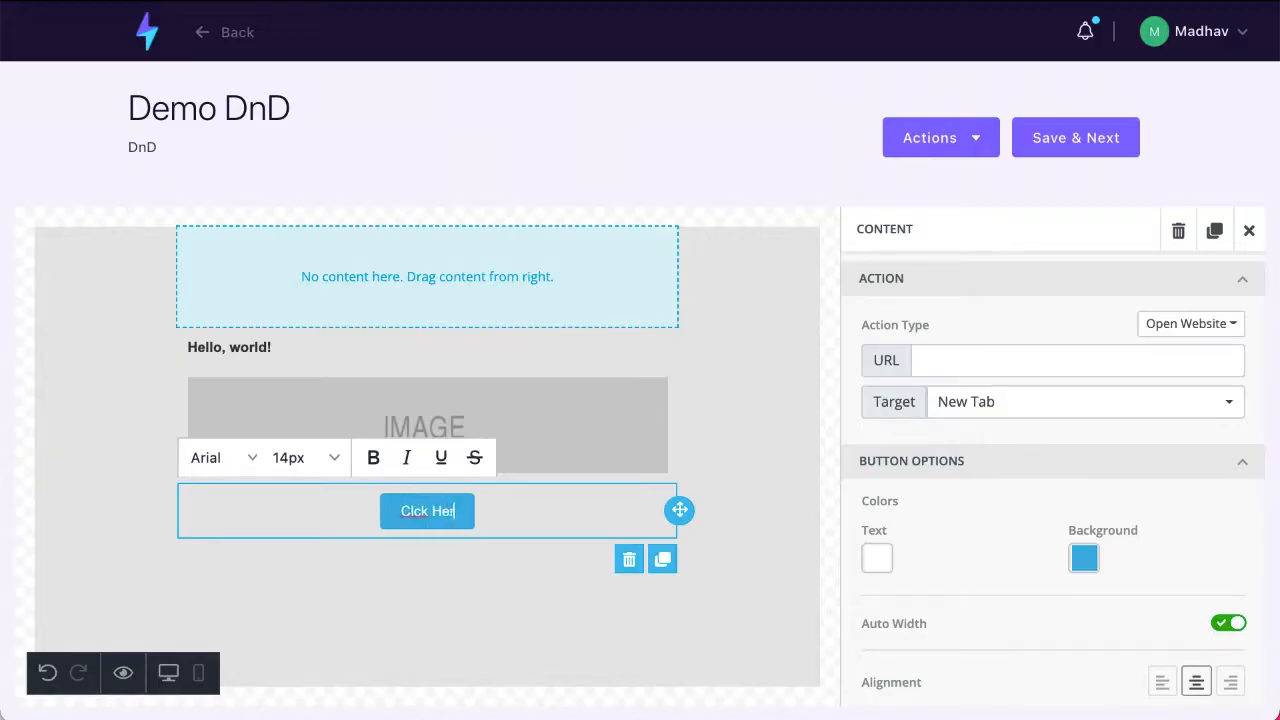
pyautogui.write('e Now')
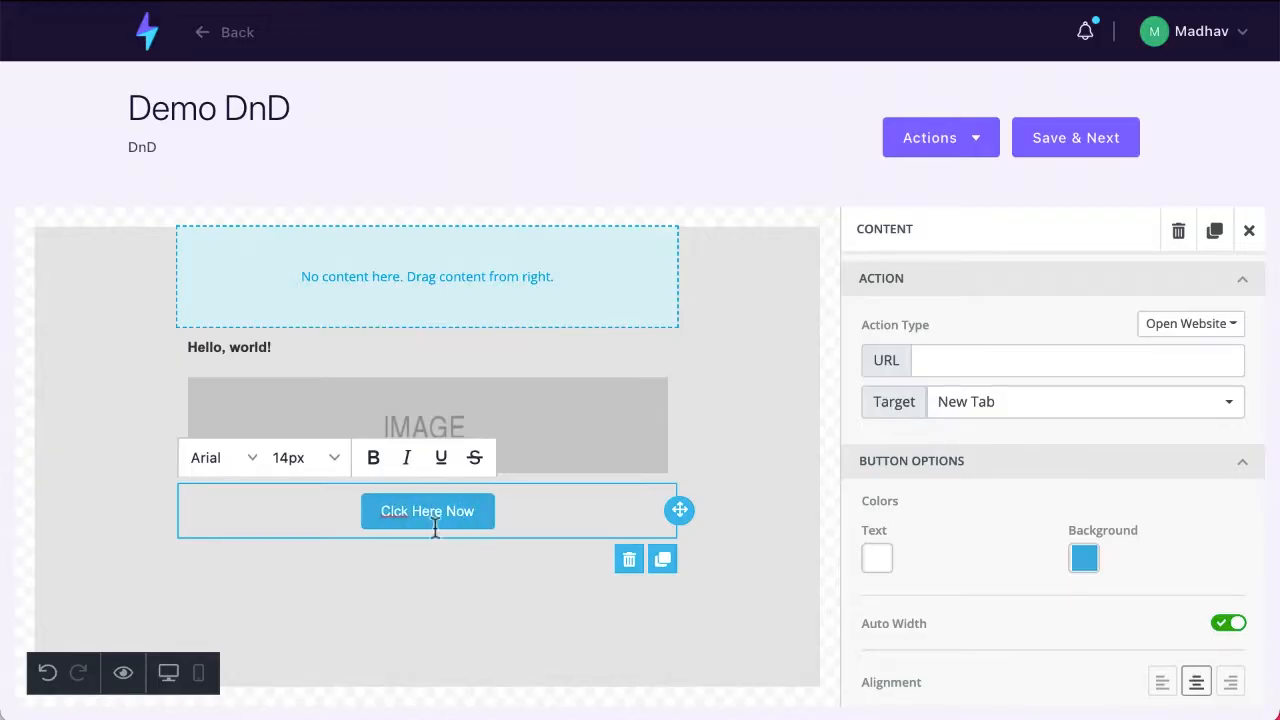
pyautogui.write('i')
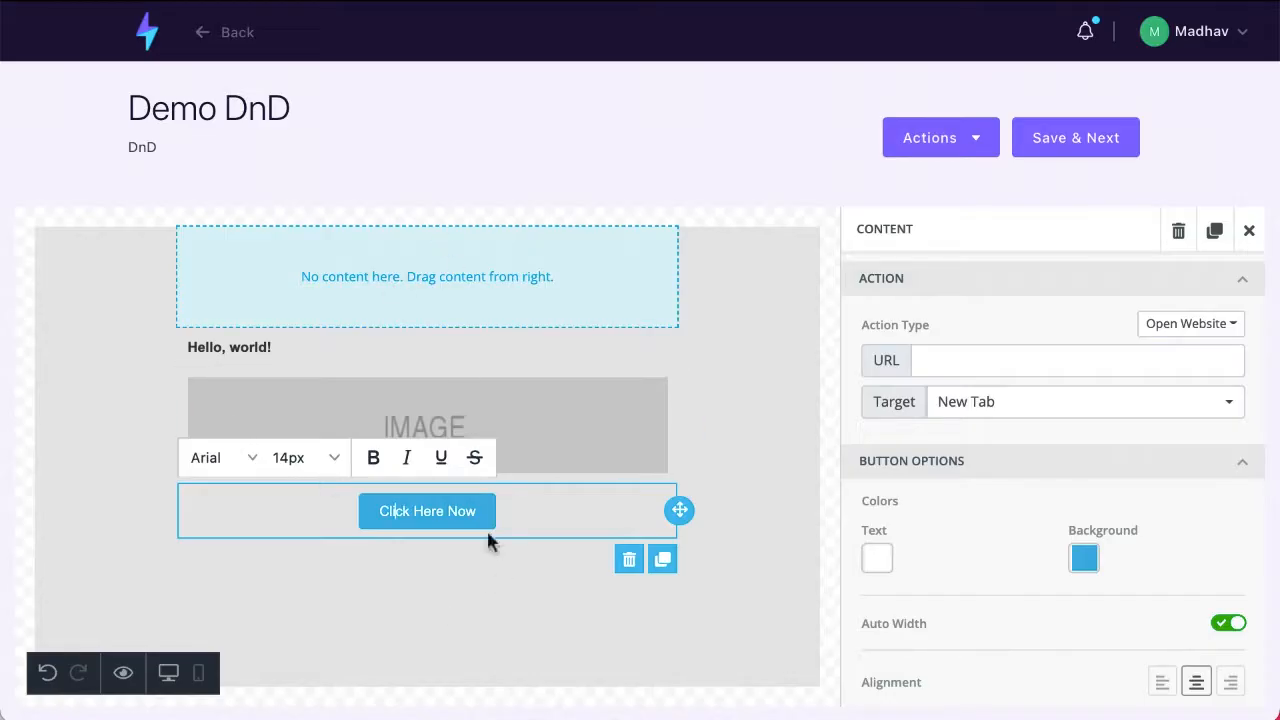
# Step: Set the "Click Here Now" button's background colour to bright green from the preset swatches
pyautogui.click(1084, 558)
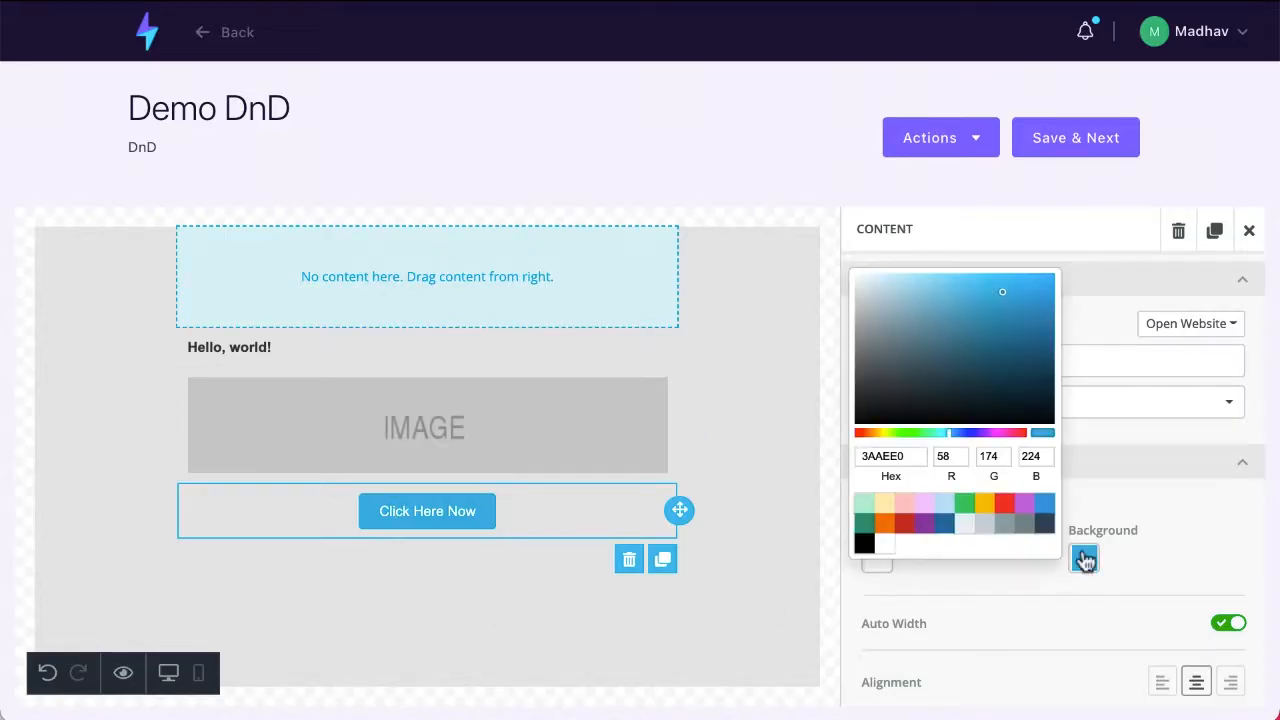
pyautogui.click(862, 523)
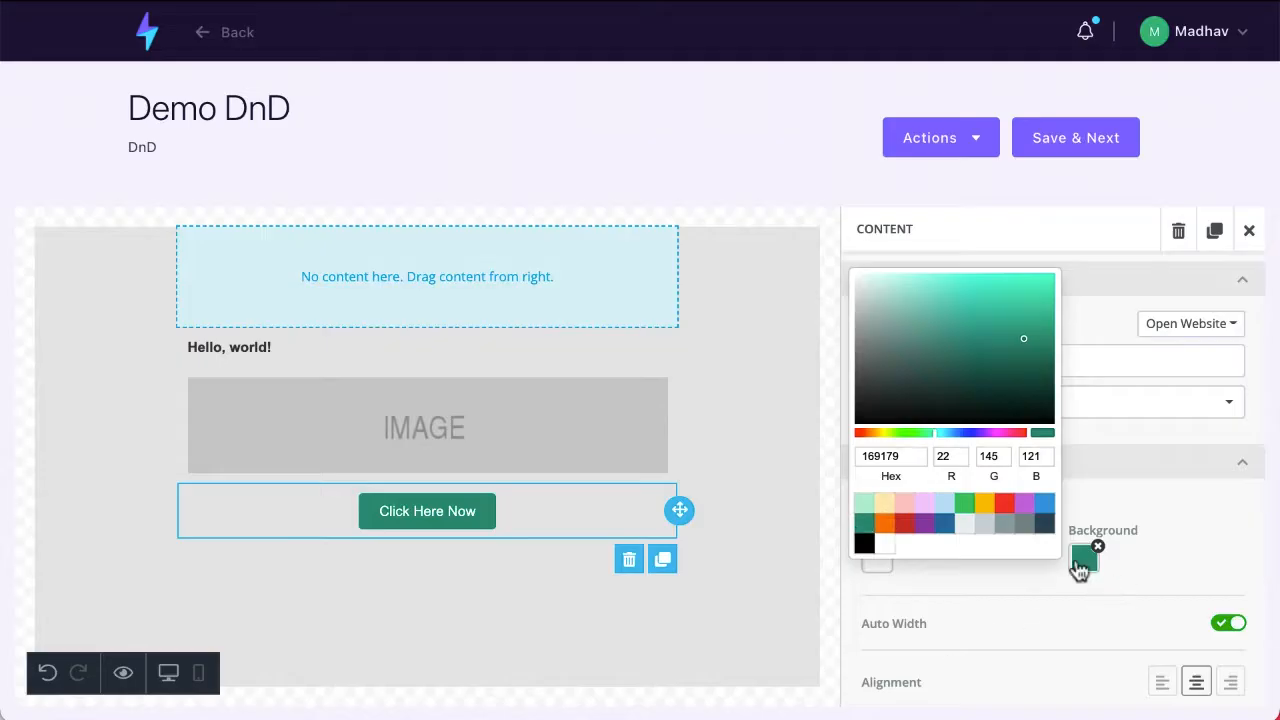
pyautogui.moveTo(1078, 563); pyautogui.dragTo(972, 512)
pyautogui.click(972, 512)
pyautogui.click(965, 591)
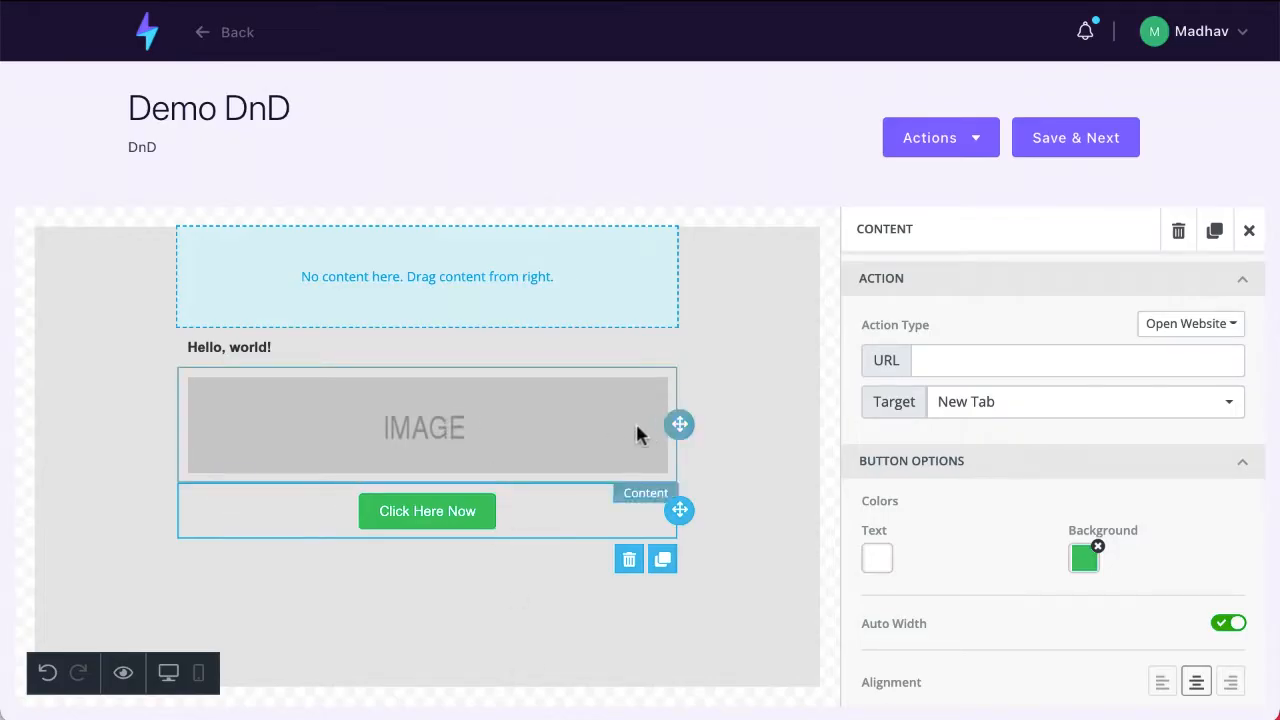
# Step: Leave the email editor for the dashboard and open the contacts list
pyautogui.click(1243, 35)
pyautogui.click(514, 120)
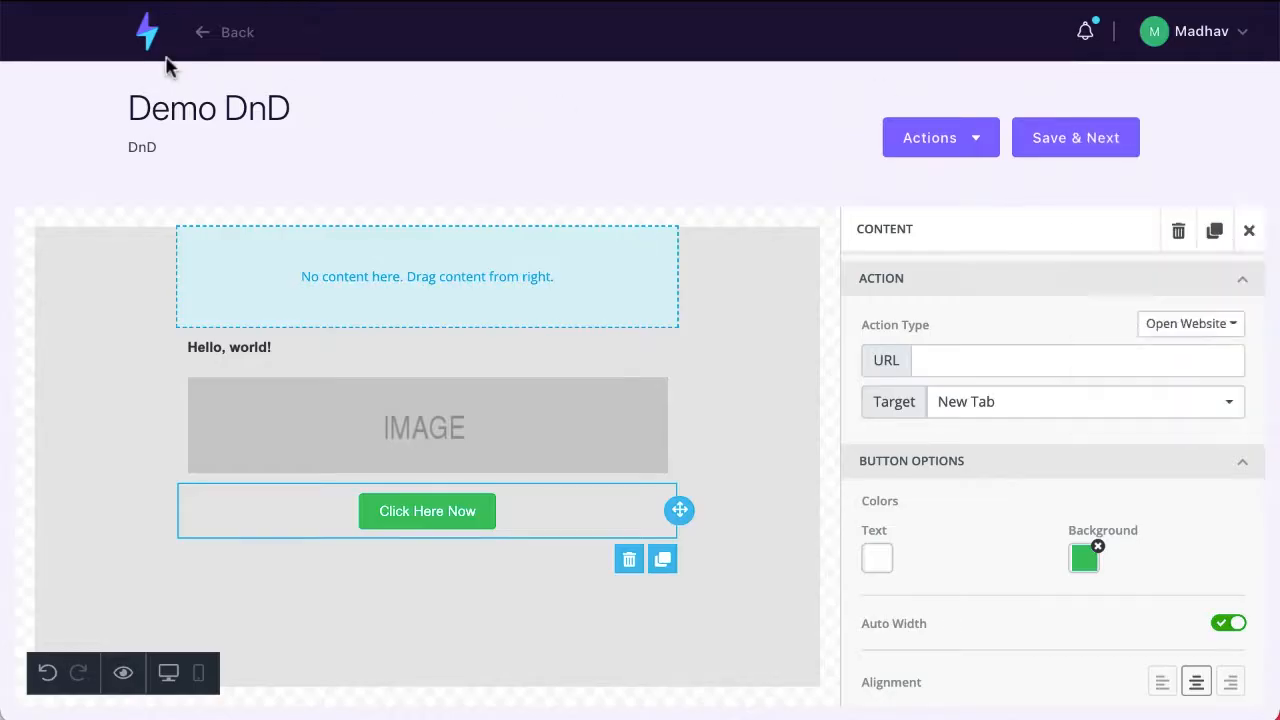
pyautogui.click(148, 45)
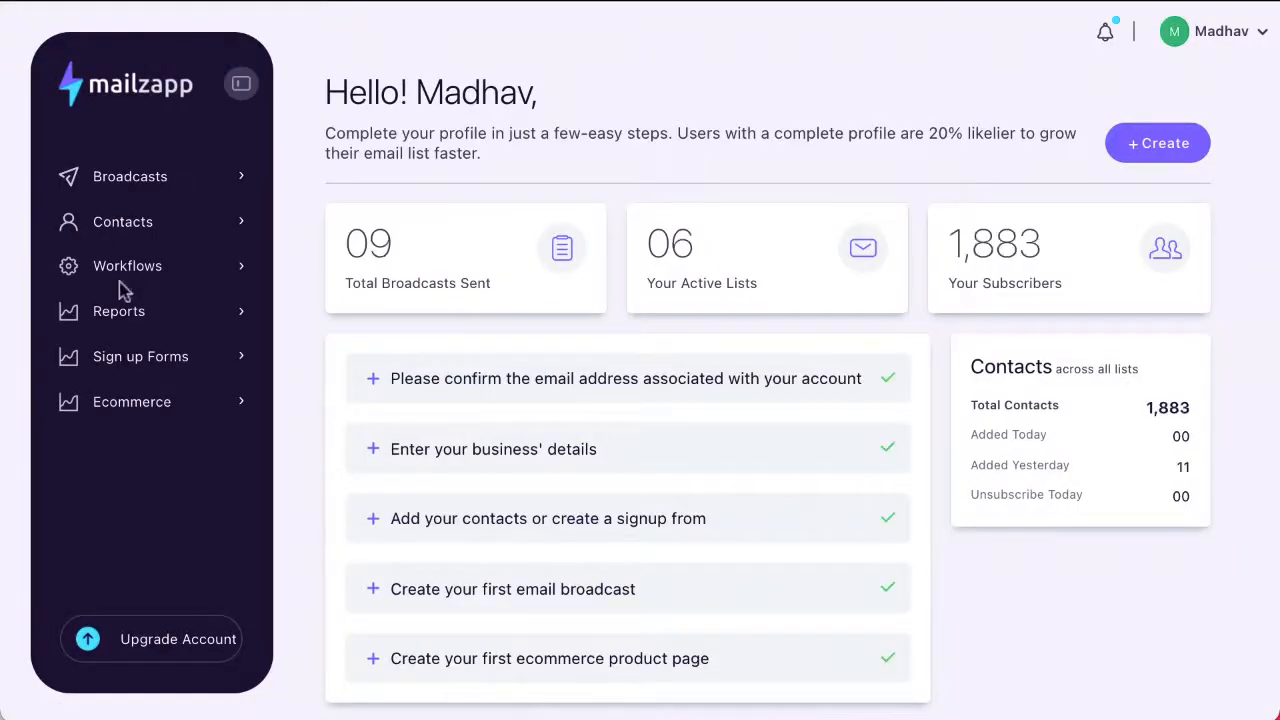
pyautogui.click(138, 228)
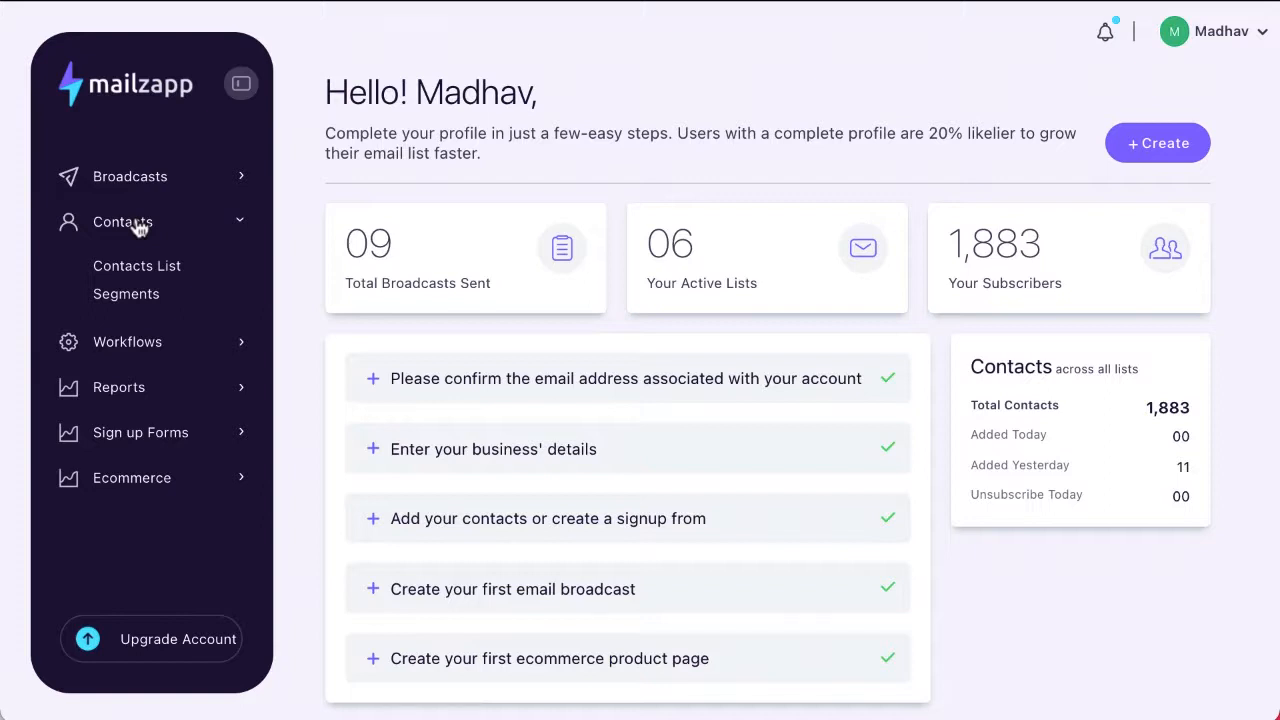
pyautogui.click(155, 275)
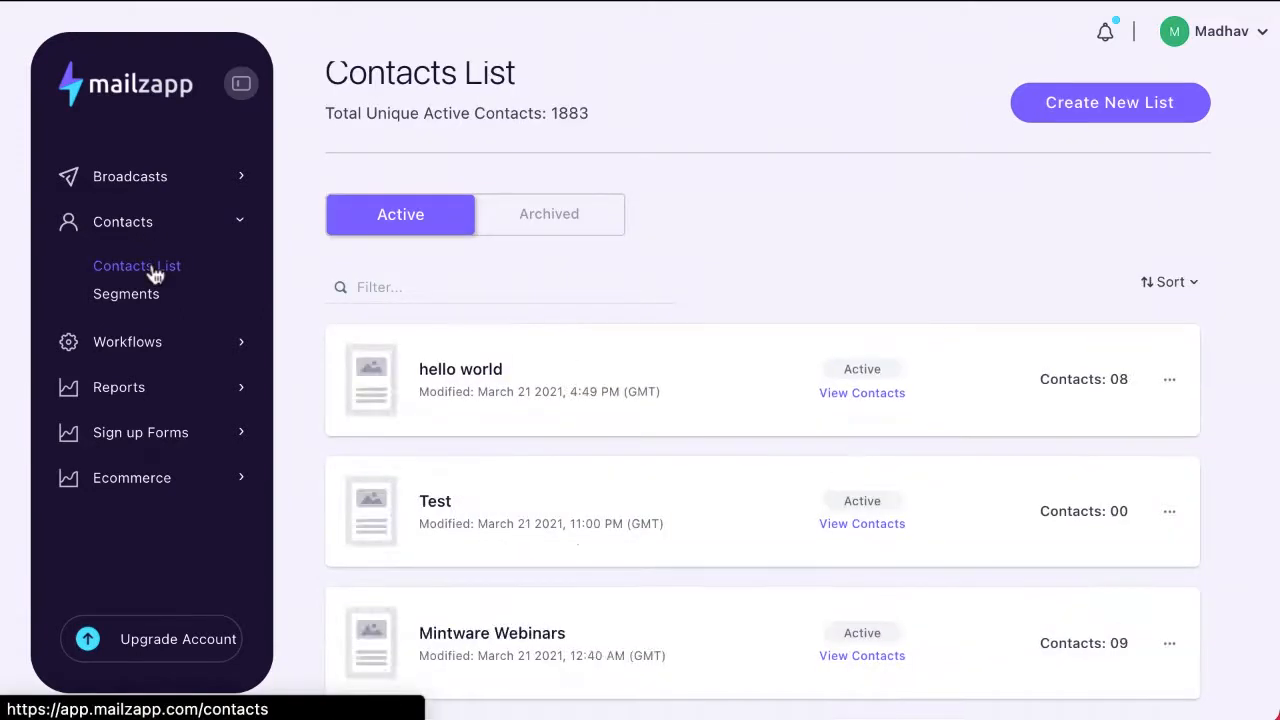
pyautogui.scroll(2, 443, 403)
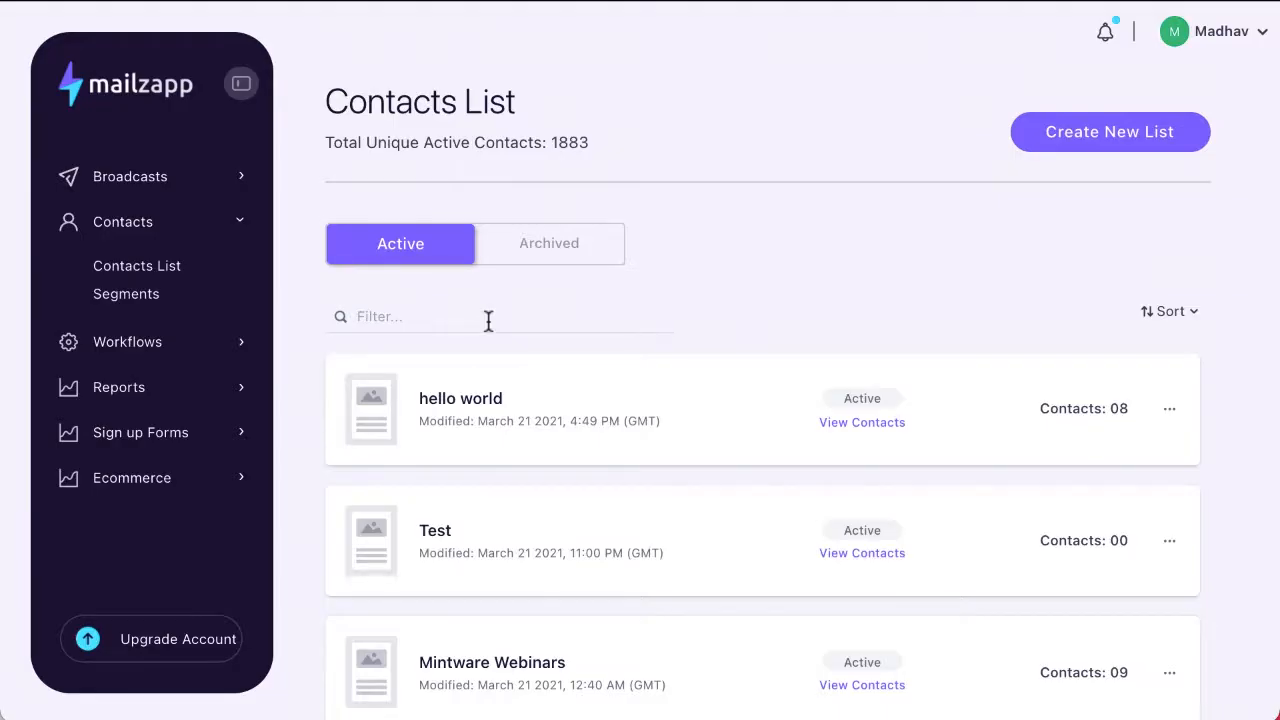
# Step: Start a new contact list named "Demo File" with the description "I imported these from a file"
pyautogui.click(1107, 134)
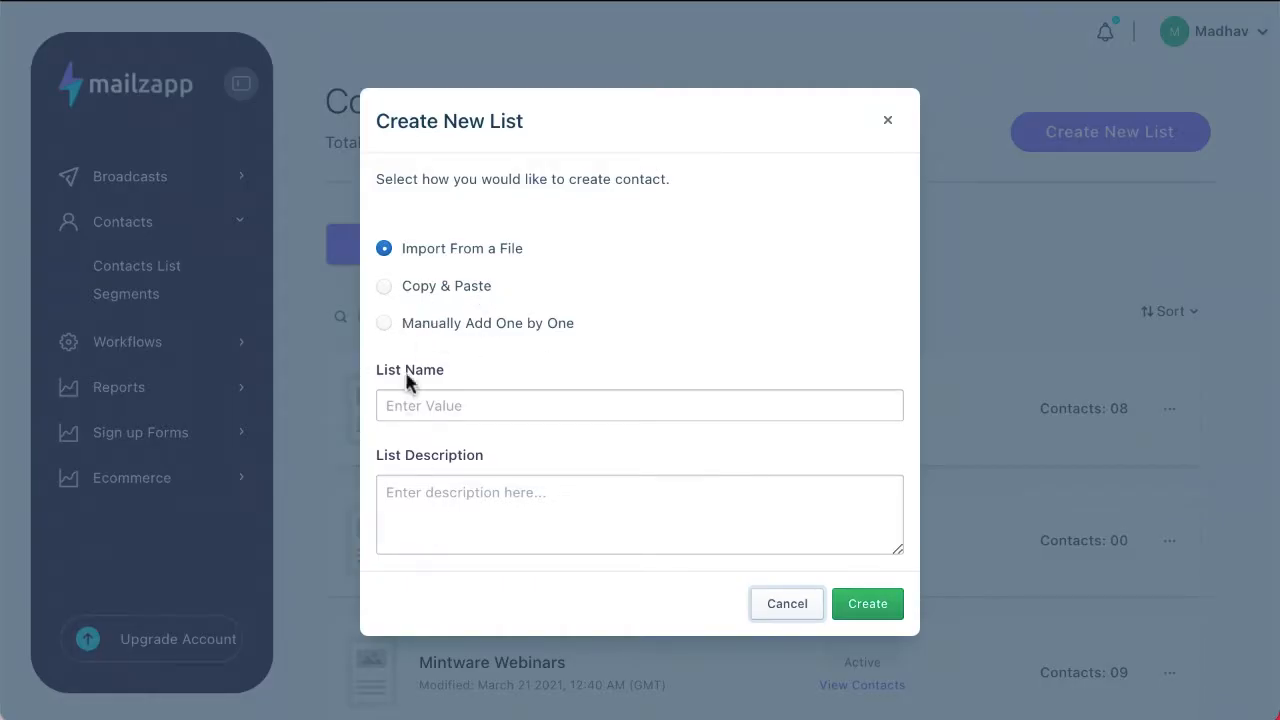
pyautogui.click(465, 412)
pyautogui.write('D')
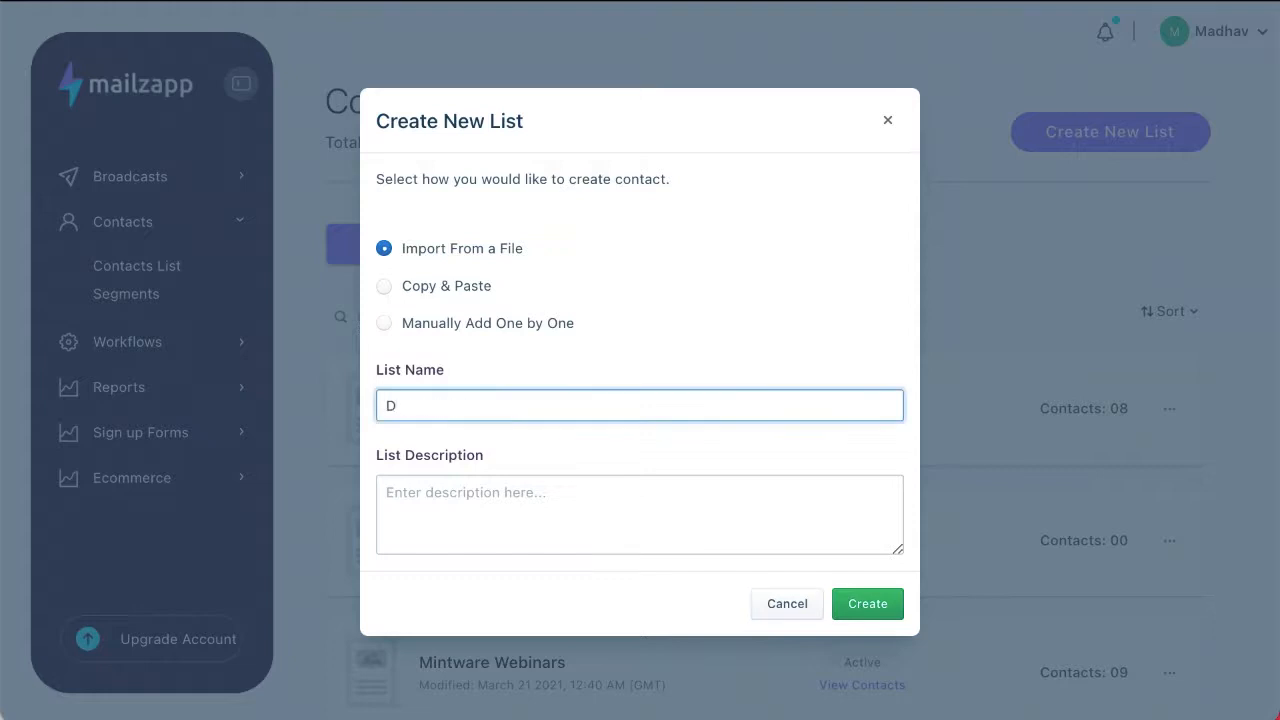
pyautogui.write('emo File')
pyautogui.click(456, 492)
pyautogui.write('I m')
pyautogui.press('BackSpace')
pyautogui.write('imported these')
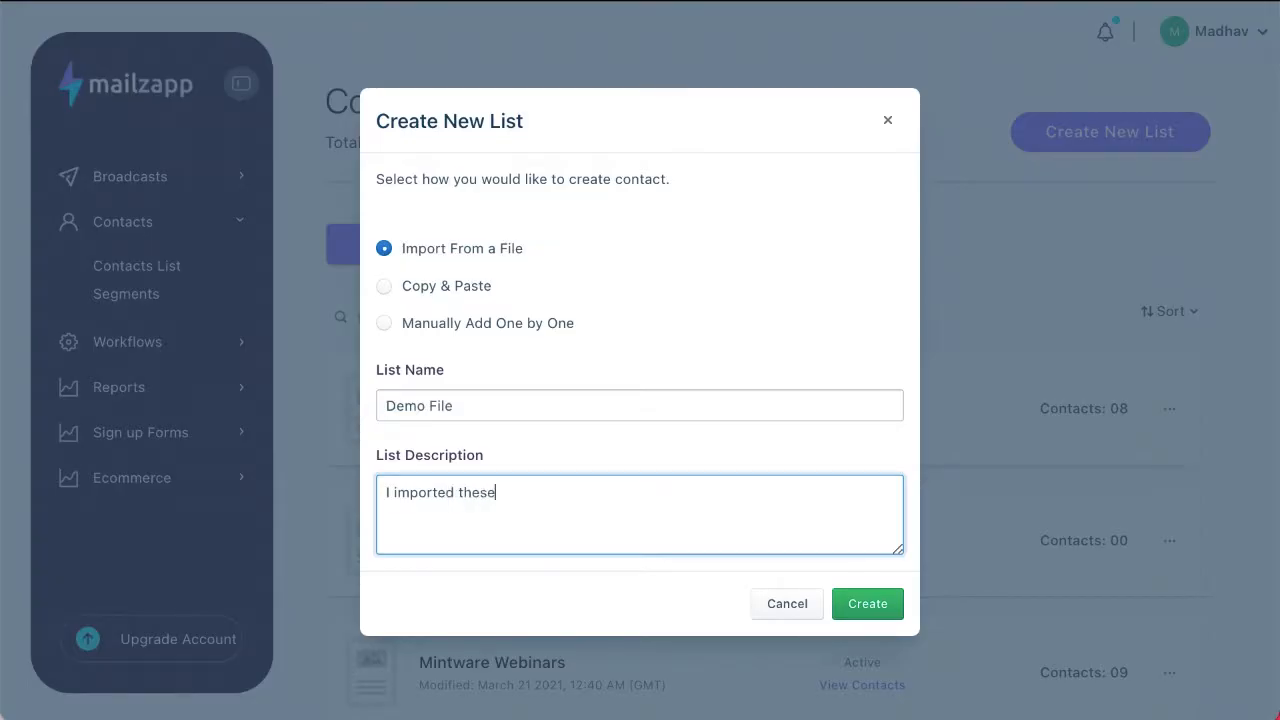
pyautogui.write(' from a file')
# Step: Enter the sender's name for the new list and select the available sender email
pyautogui.click(631, 341)
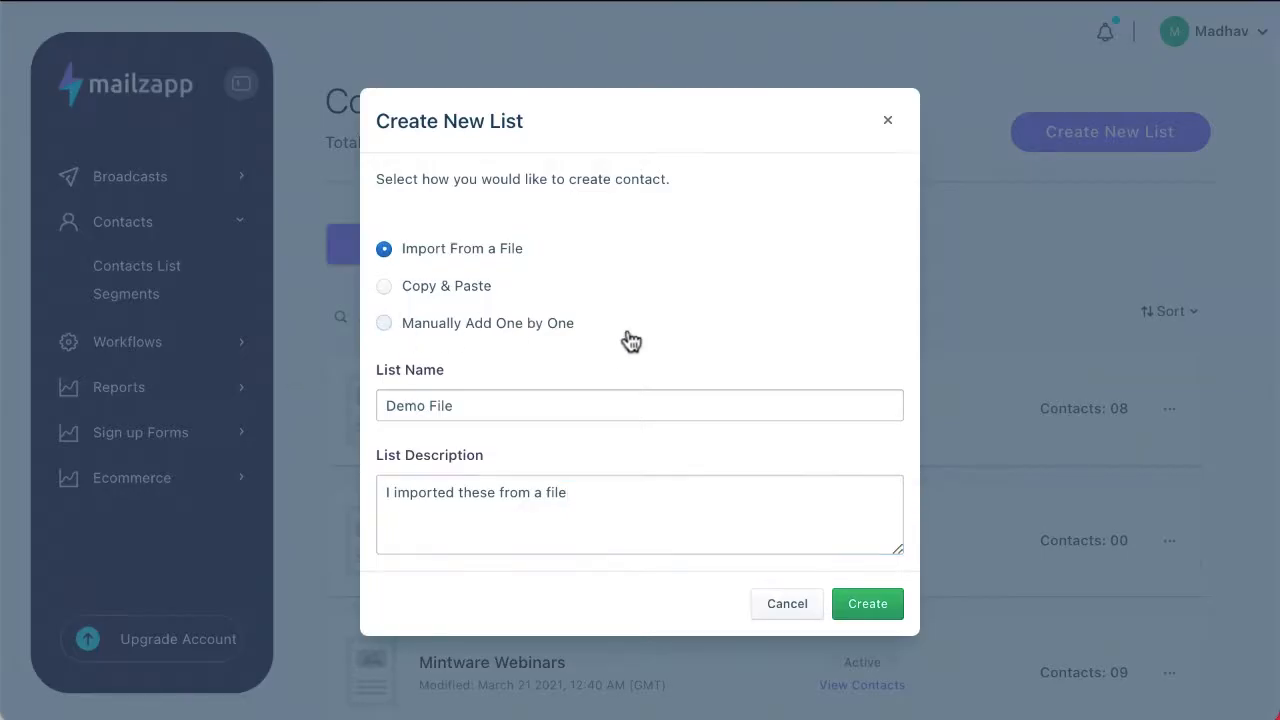
pyautogui.scroll(-2, 572, 474)
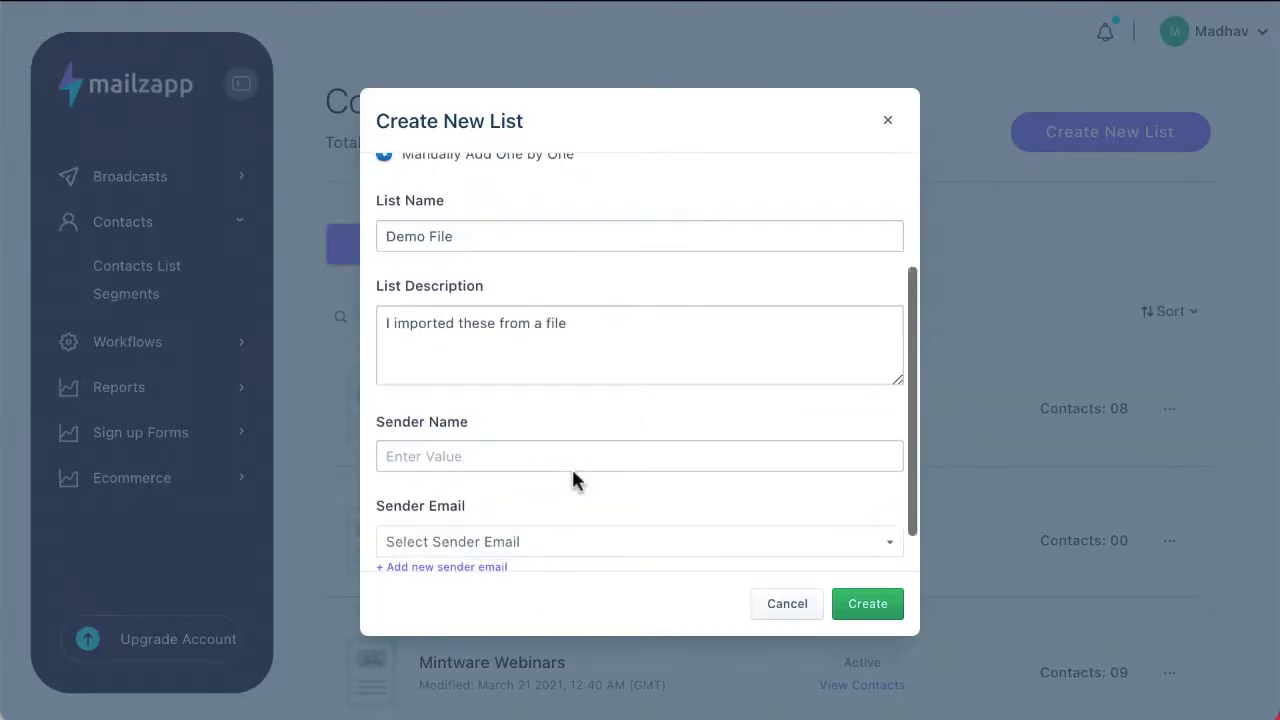
pyautogui.scroll(3, 571, 466)
pyautogui.scroll(-2, 571, 466)
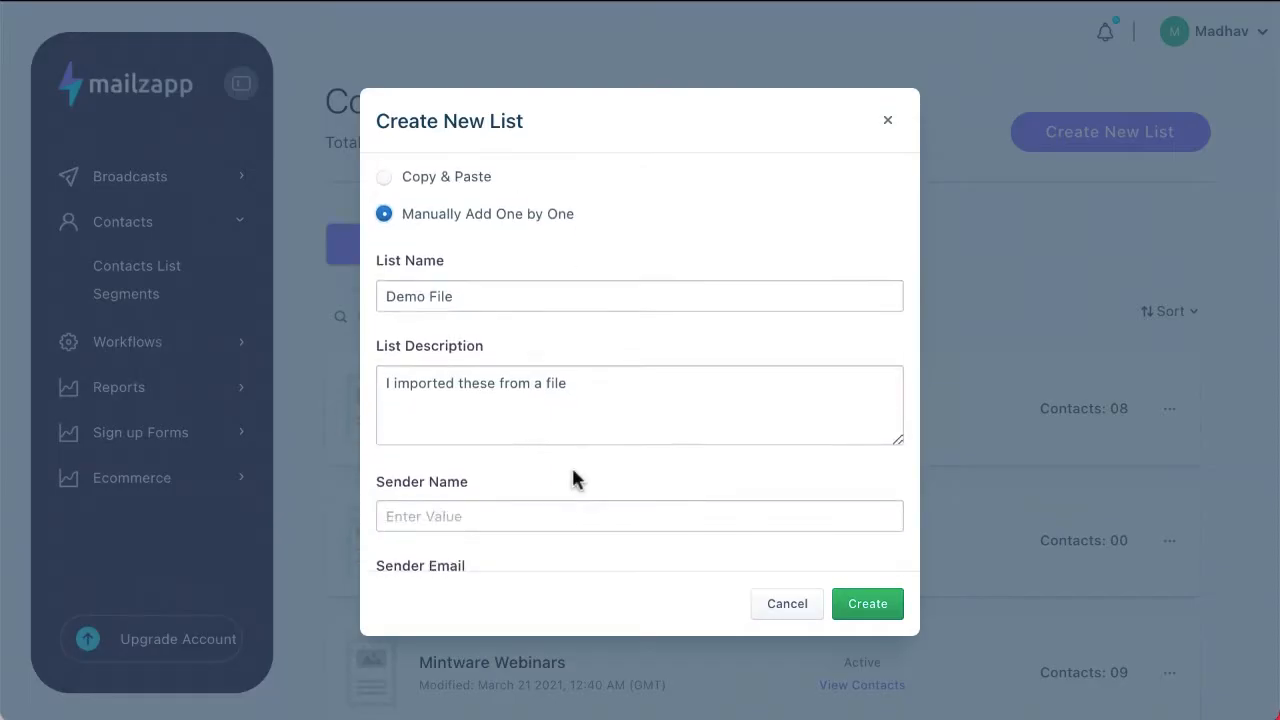
pyautogui.scroll(-2, 571, 465)
pyautogui.scroll(-2, 540, 400)
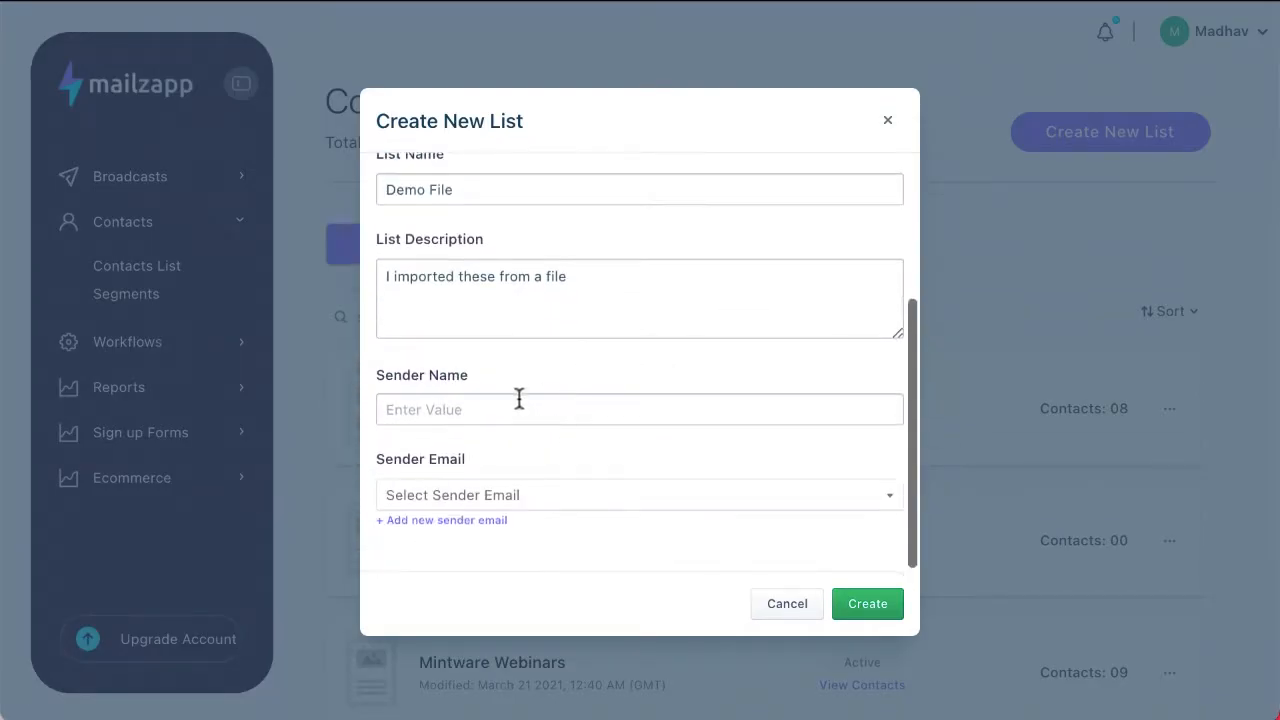
pyautogui.click(519, 402)
pyautogui.scroll(-2, 691, 440)
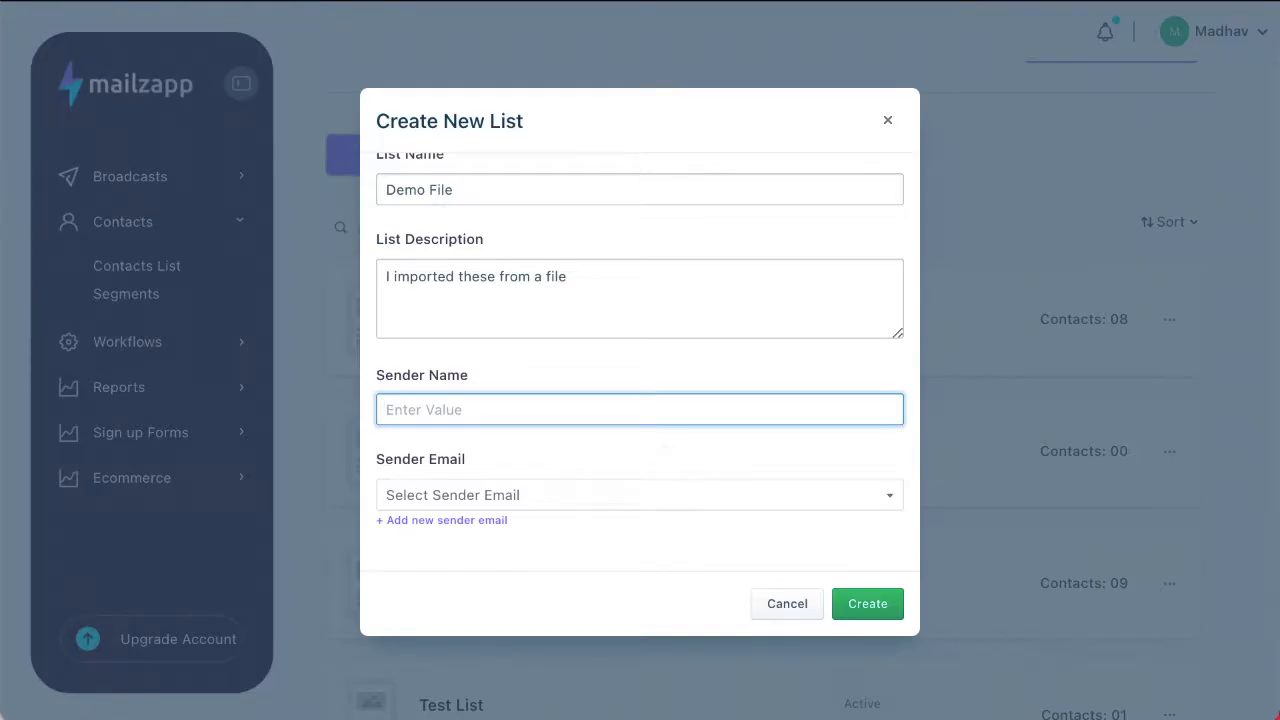
pyautogui.write('Same')
pyautogui.press('Tab')
pyautogui.click(614, 408)
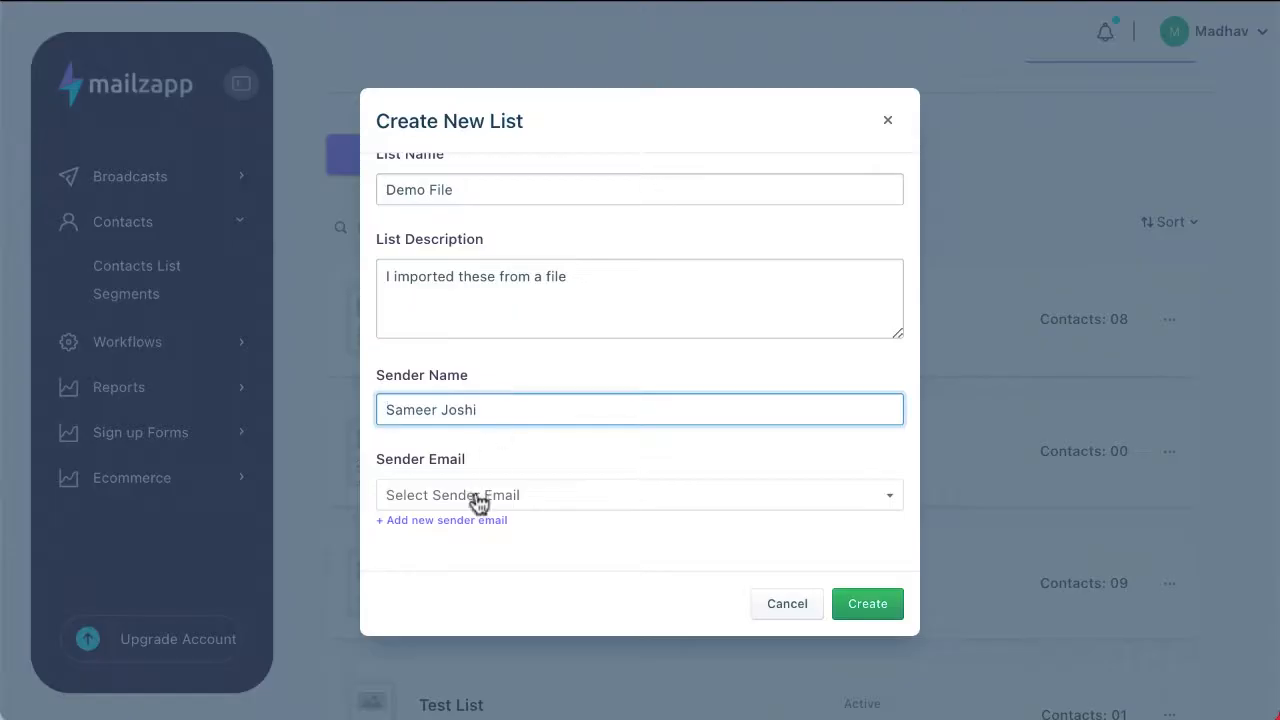
pyautogui.click(479, 503)
pyautogui.click(486, 528)
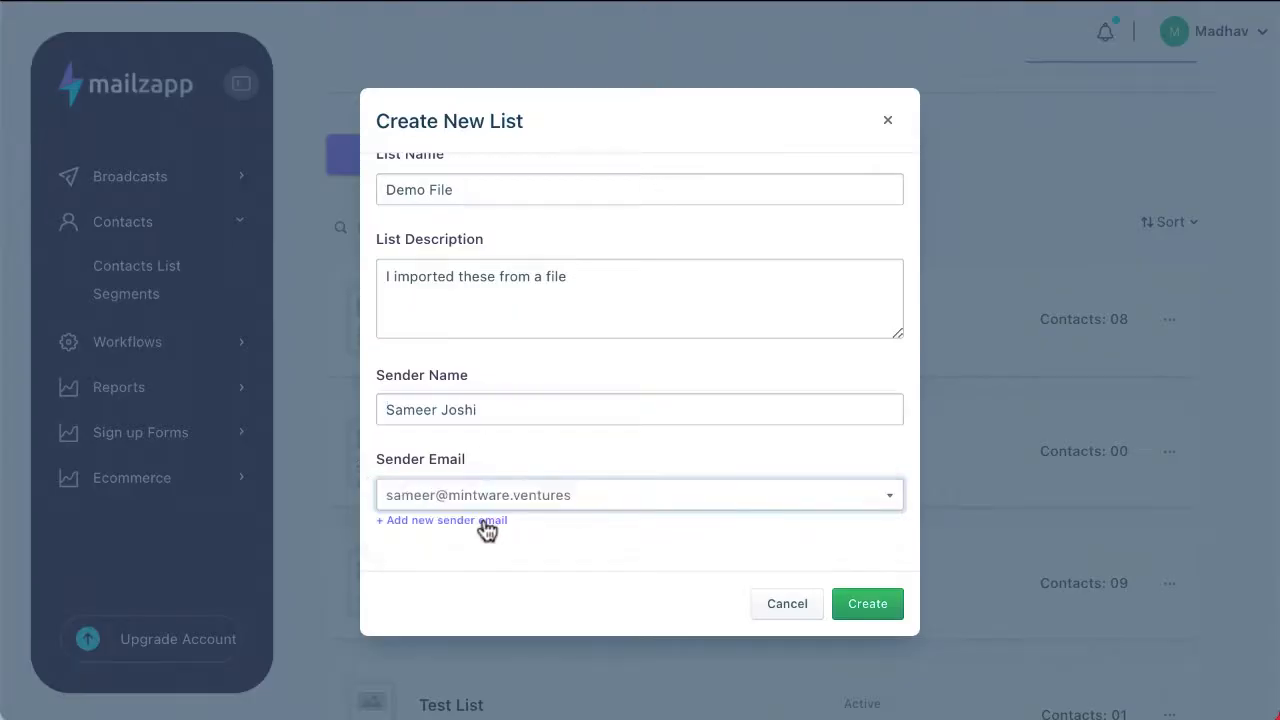
# Step: Choose Import From a File as the contact creation method and create the list
pyautogui.scroll(3, 487, 530)
pyautogui.click(386, 250)
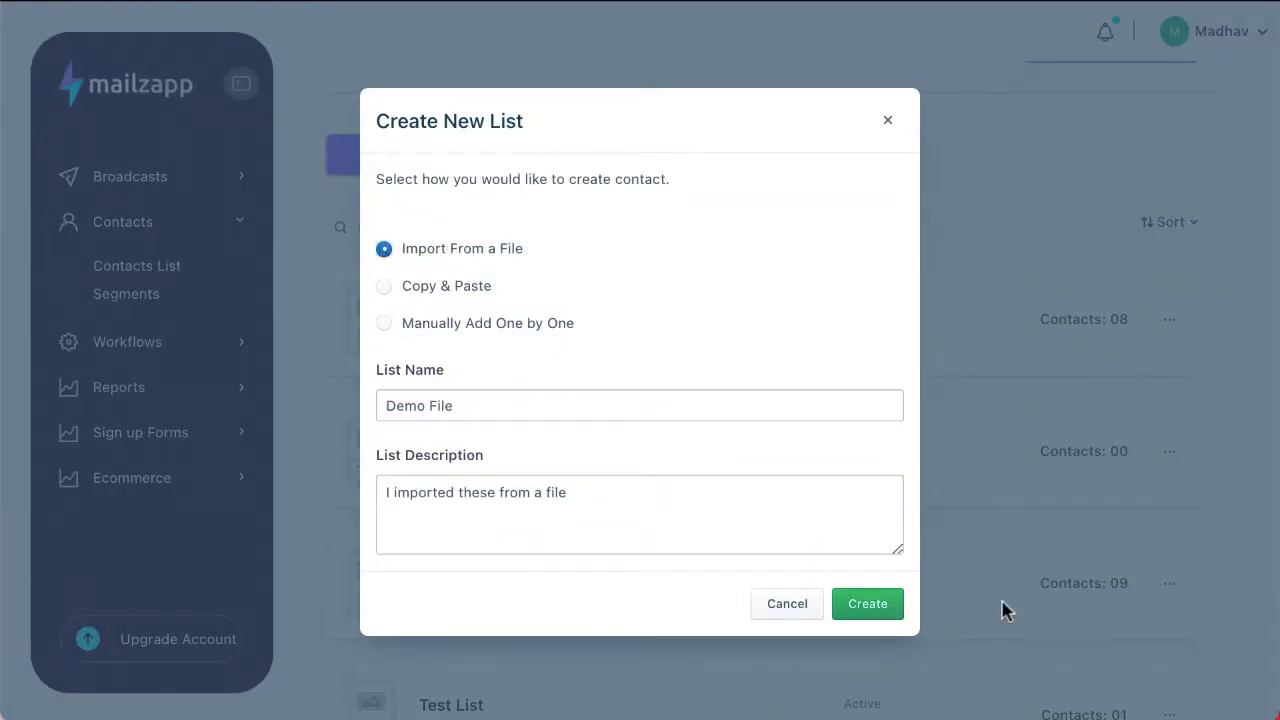
pyautogui.click(856, 610)
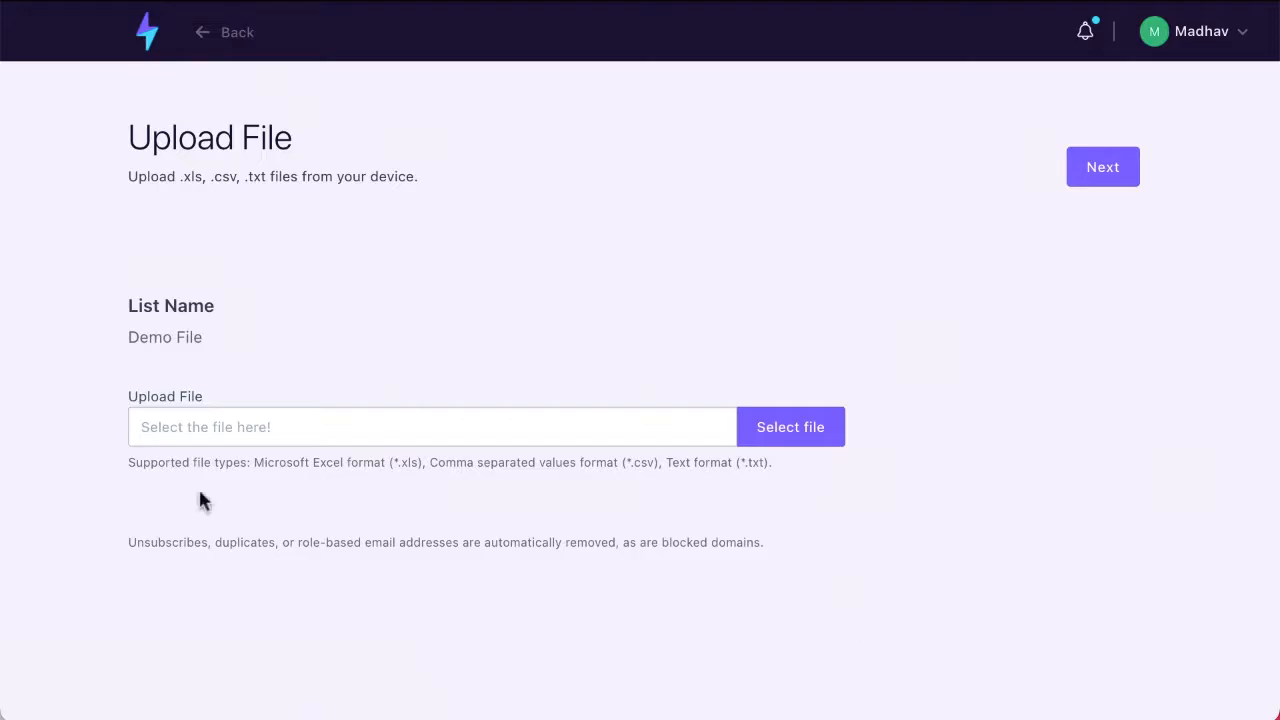
# Step: Open the file selection for uploading contacts to the new list
pyautogui.click(212, 438)
pyautogui.click(829, 429)
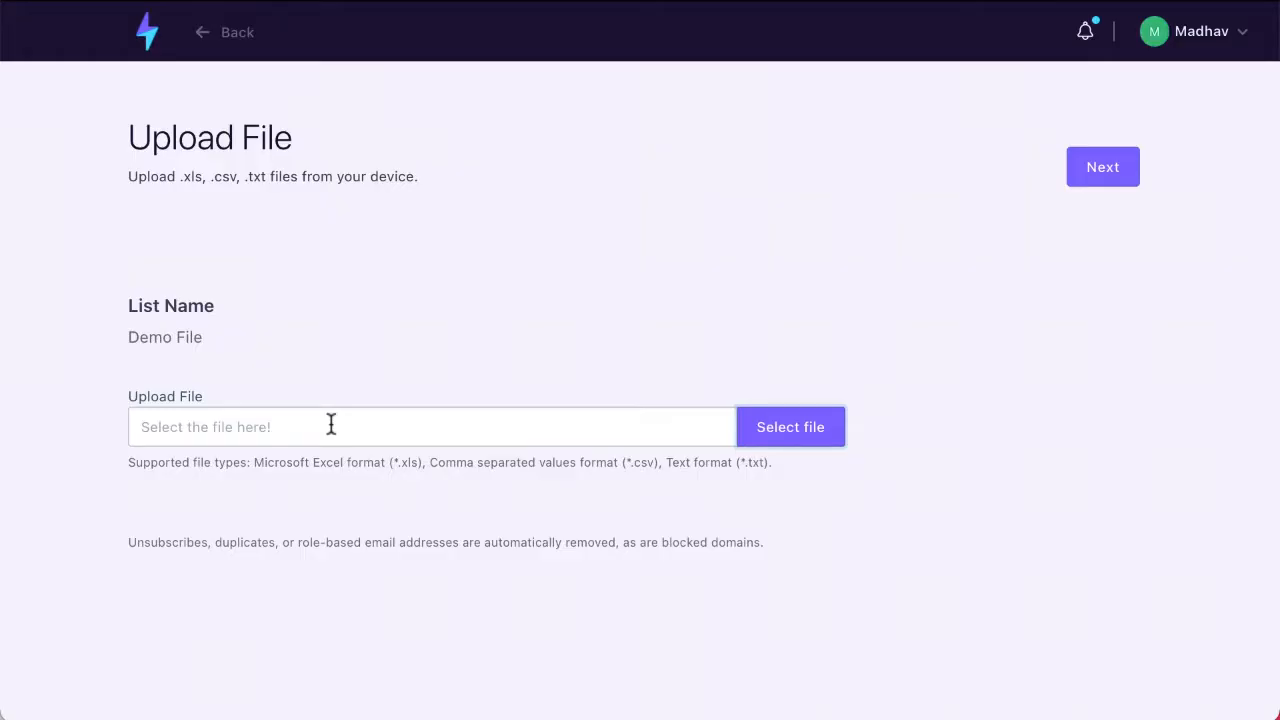
# Step: Leave the file upload page, return to the contacts list and look through the active lists
pyautogui.click(150, 42)
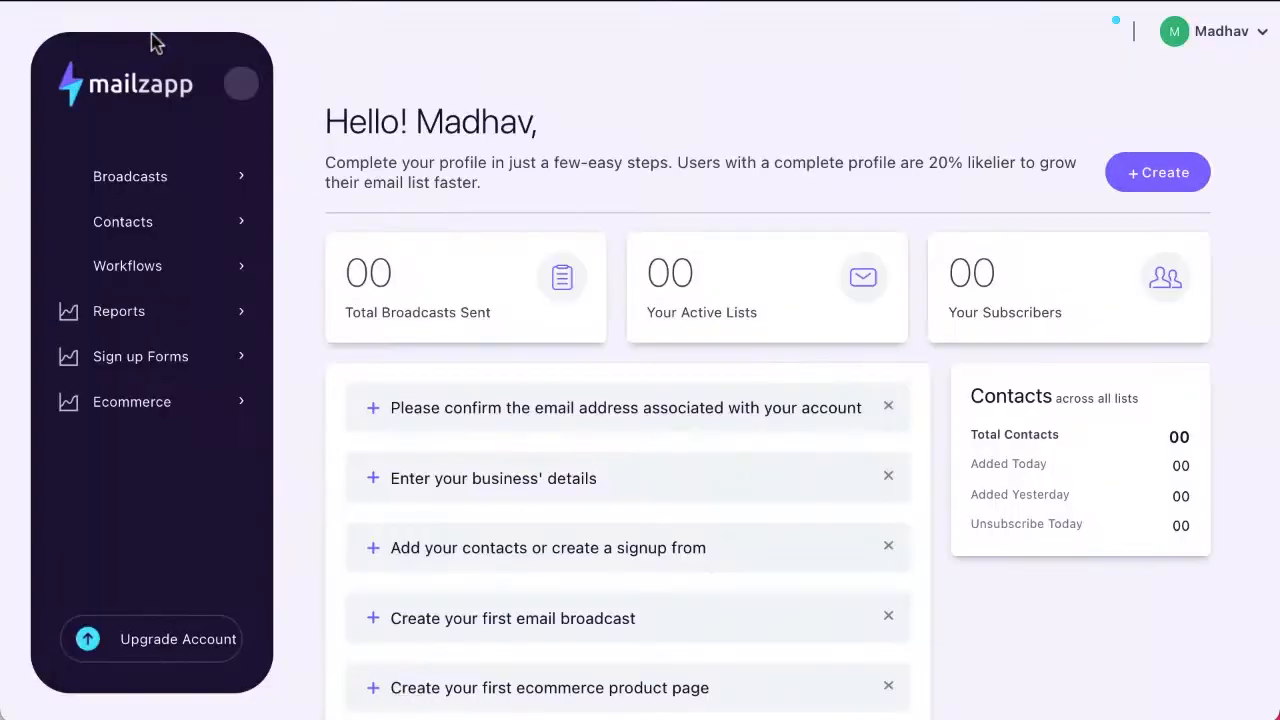
pyautogui.click(137, 228)
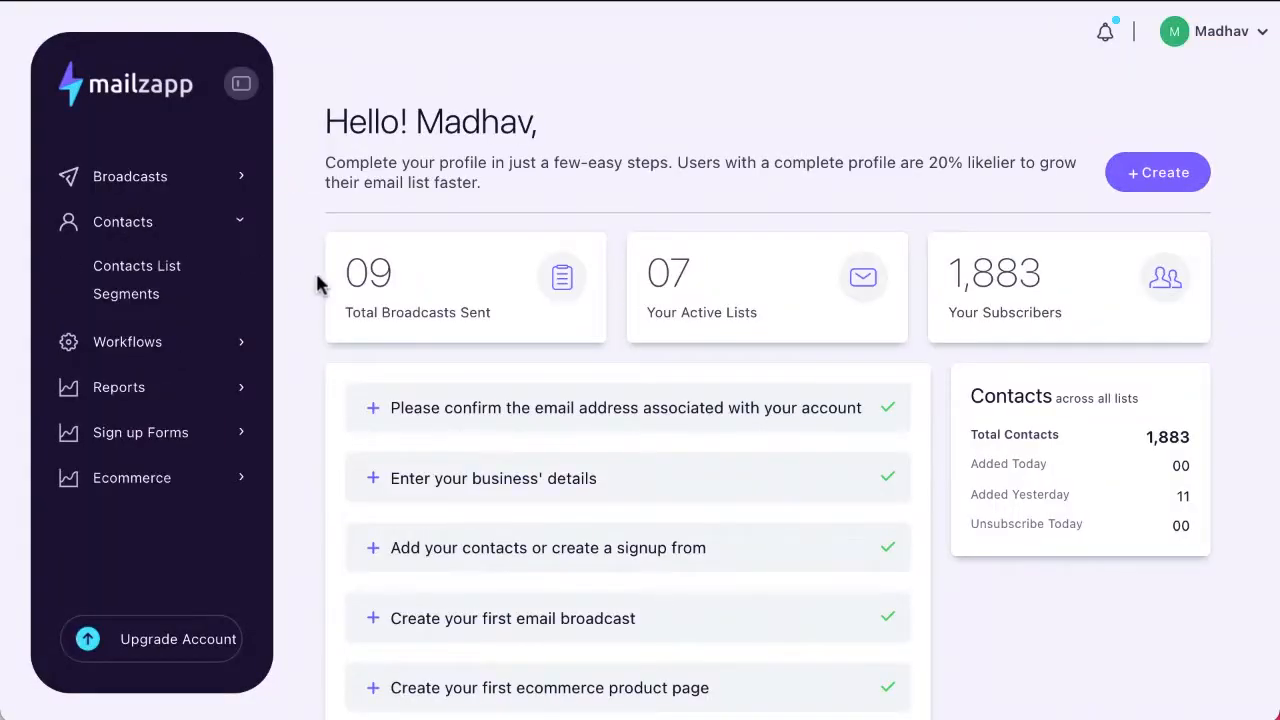
pyautogui.click(172, 268)
pyautogui.click(1120, 136)
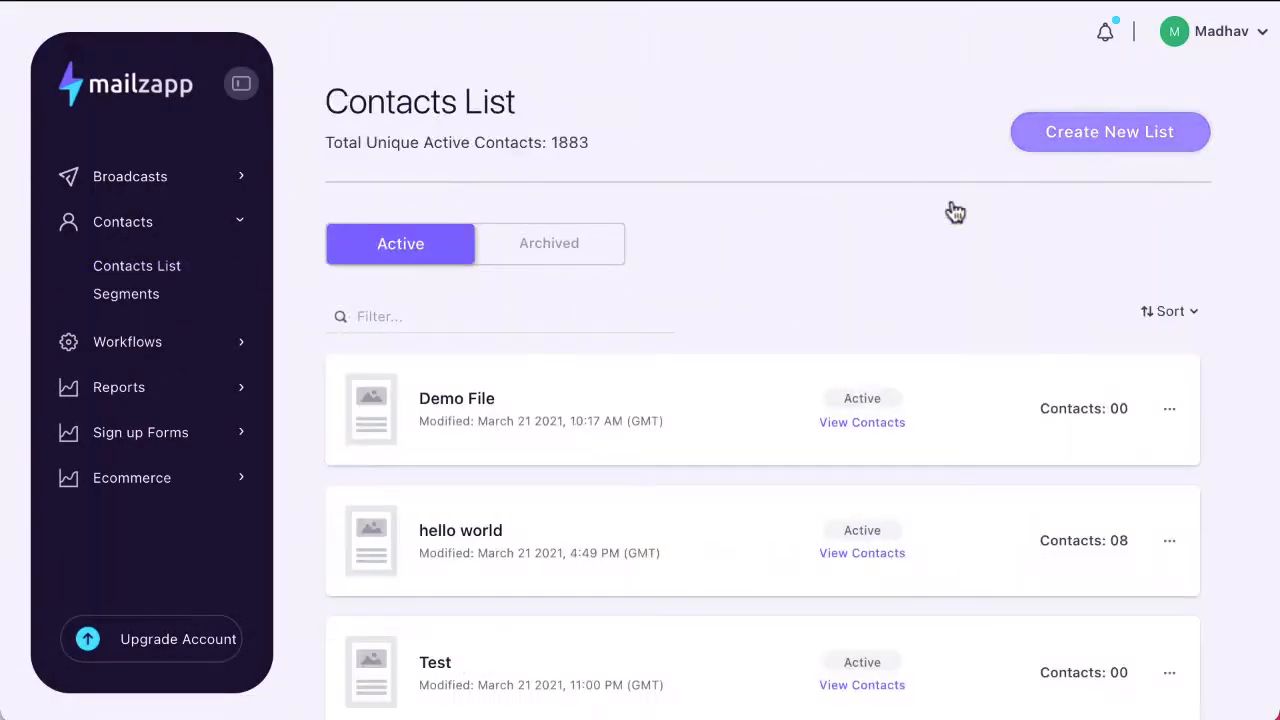
pyautogui.click(886, 123)
pyautogui.scroll(-6, 810, 291)
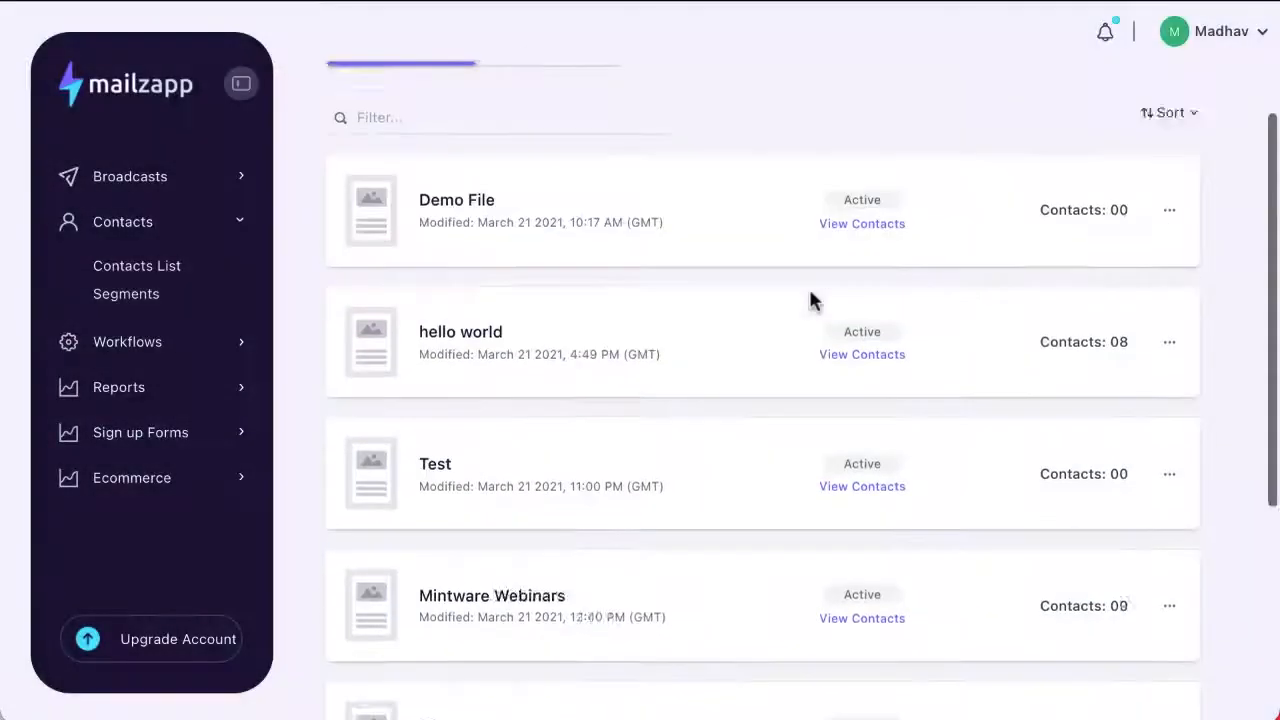
pyautogui.scroll(6, 810, 291)
# Step: Start a new Copy & Paste contact list named "Demo CnC" with the description "Copy and Paste"
pyautogui.click(1130, 135)
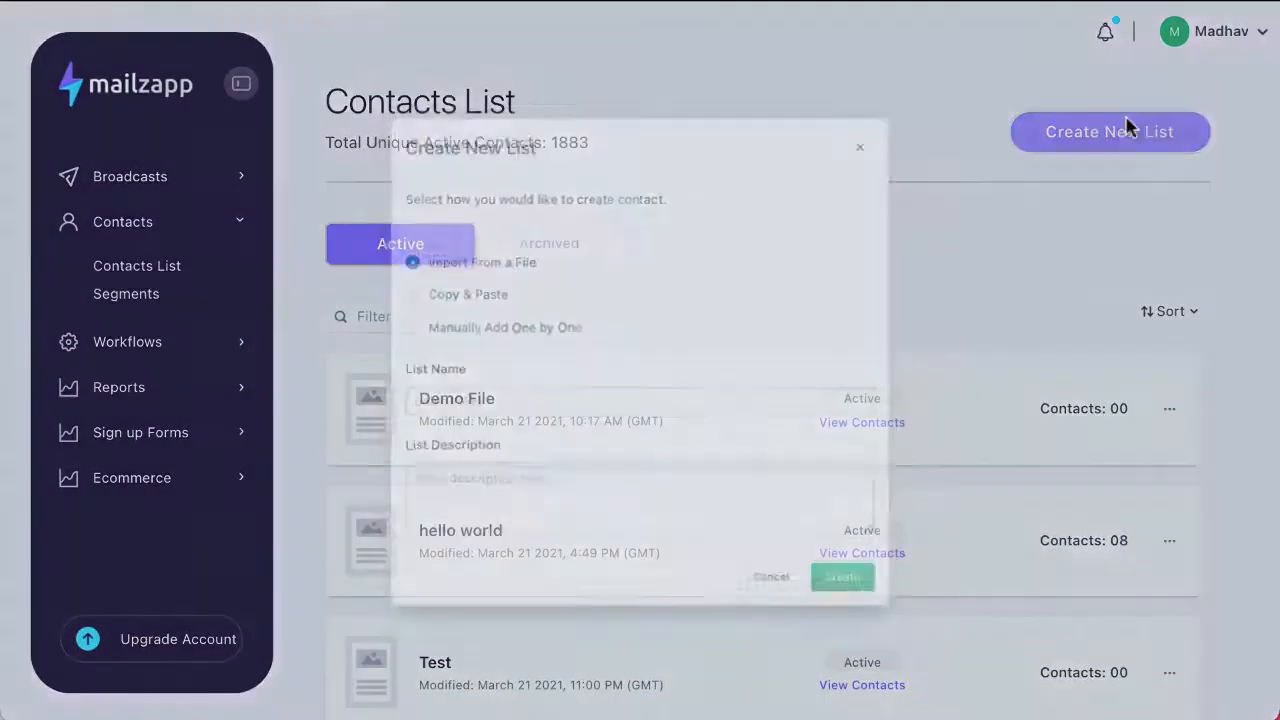
pyautogui.click(414, 288)
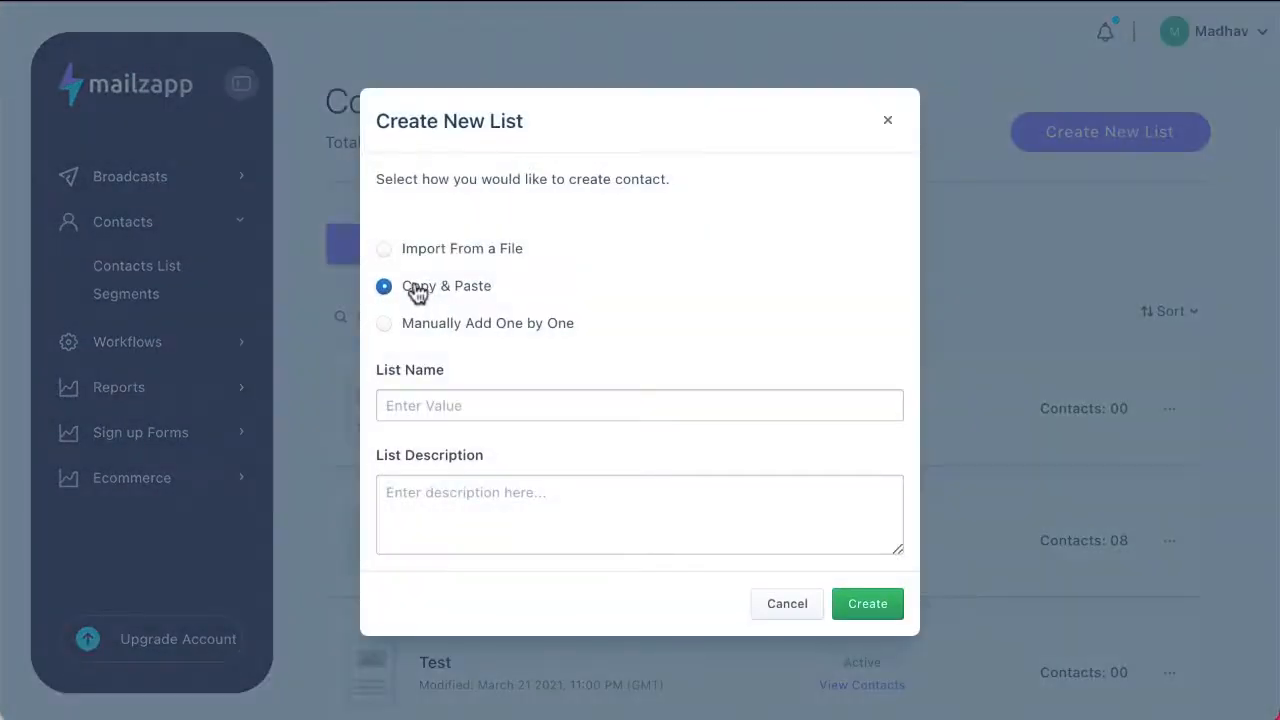
pyautogui.click(395, 404)
pyautogui.write('Demo CnC')
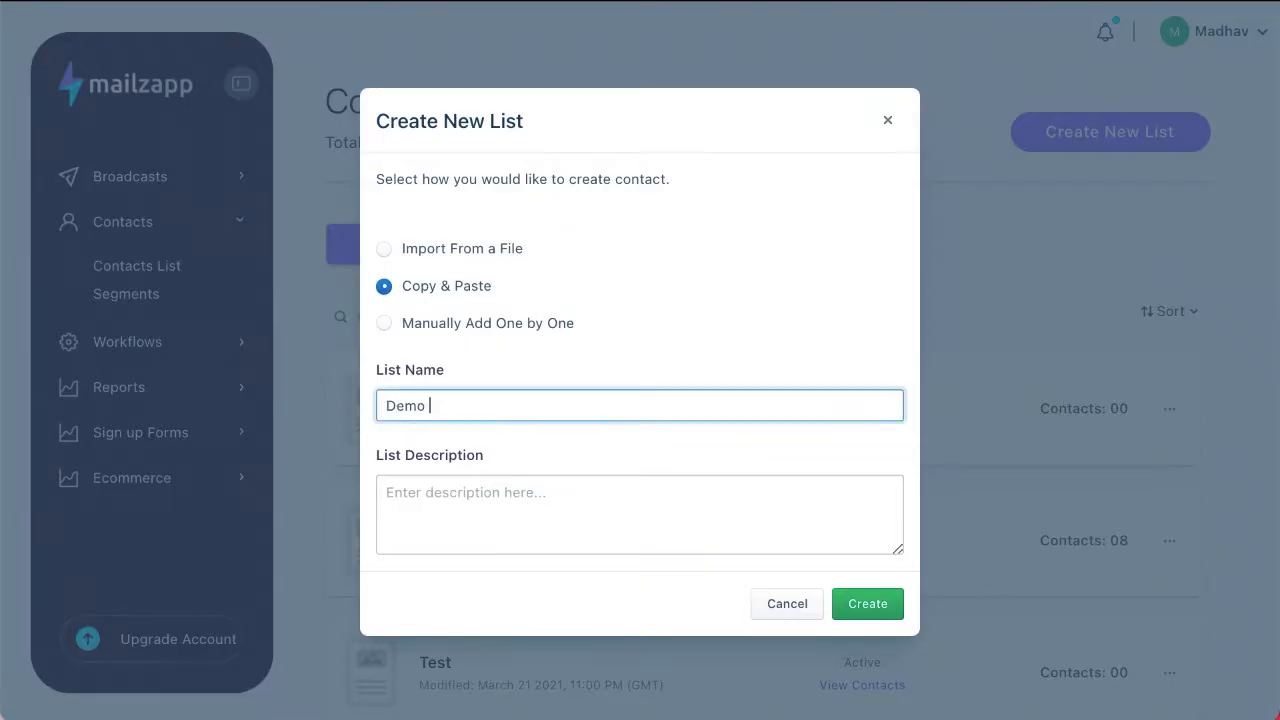
pyautogui.click(479, 495)
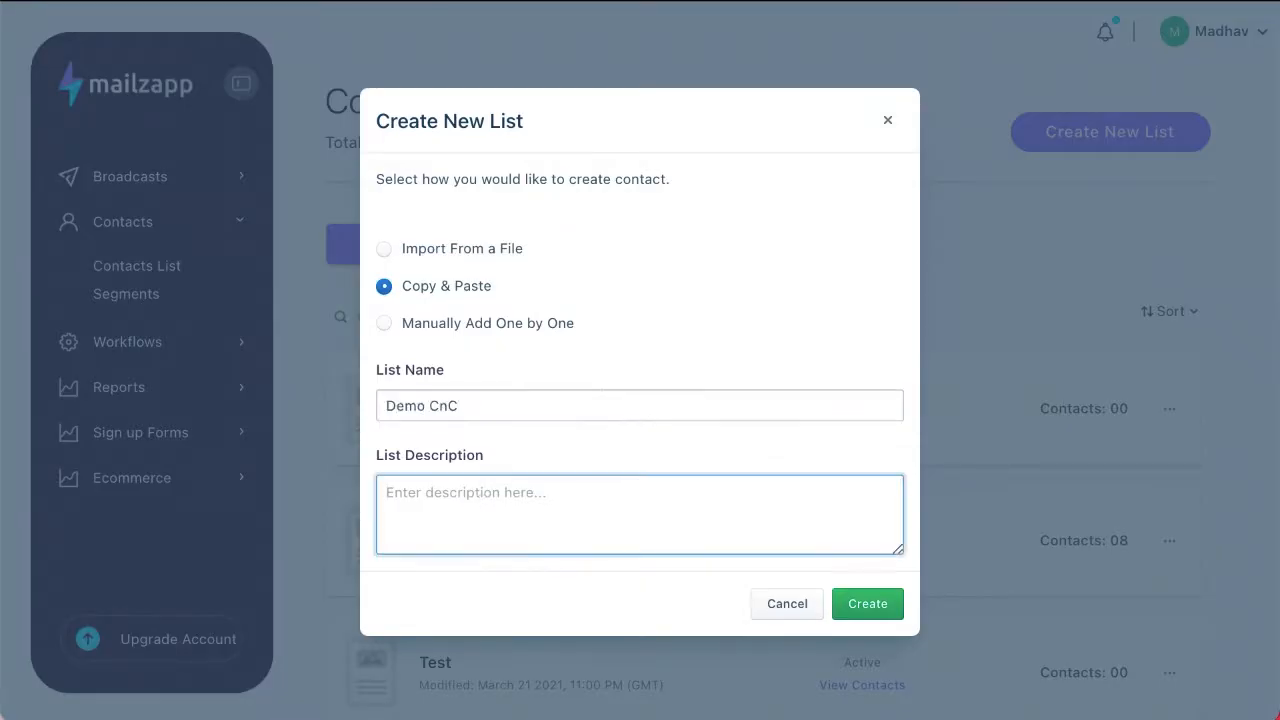
pyautogui.write('Copy and Past')
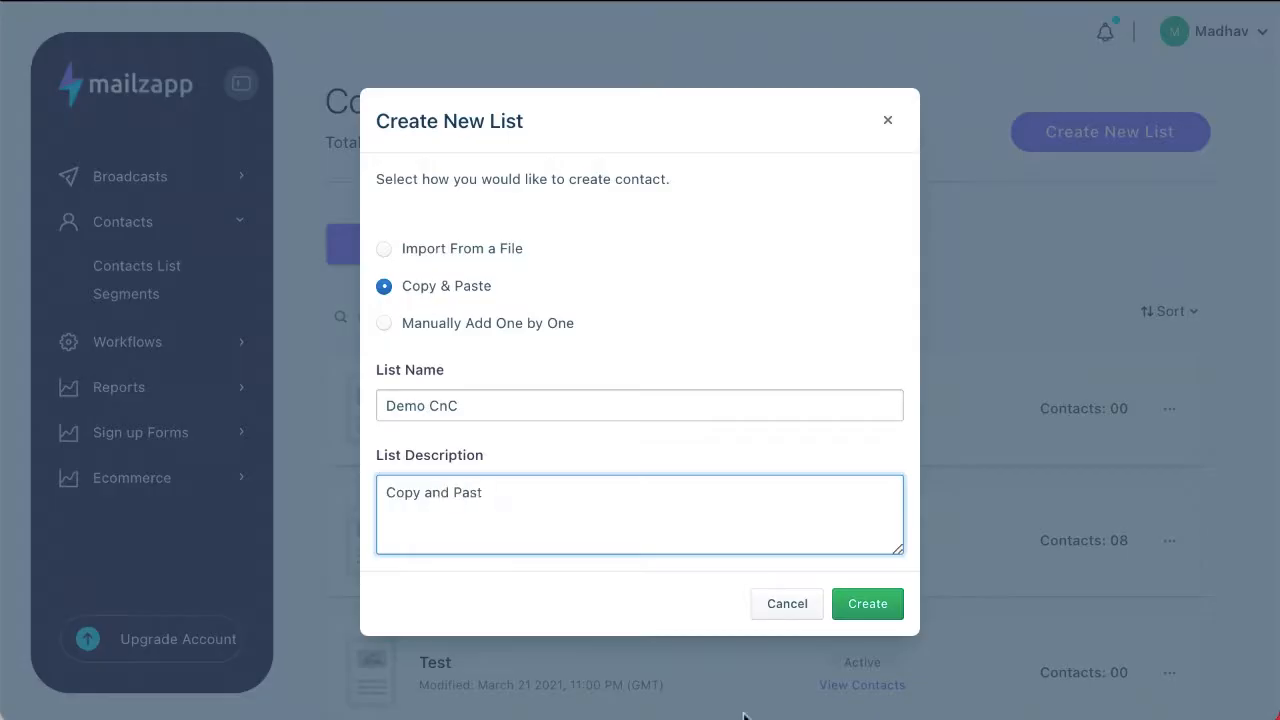
pyautogui.scroll(-1, 560, 456)
pyautogui.write('e')
pyautogui.scroll(-2, 570, 490)
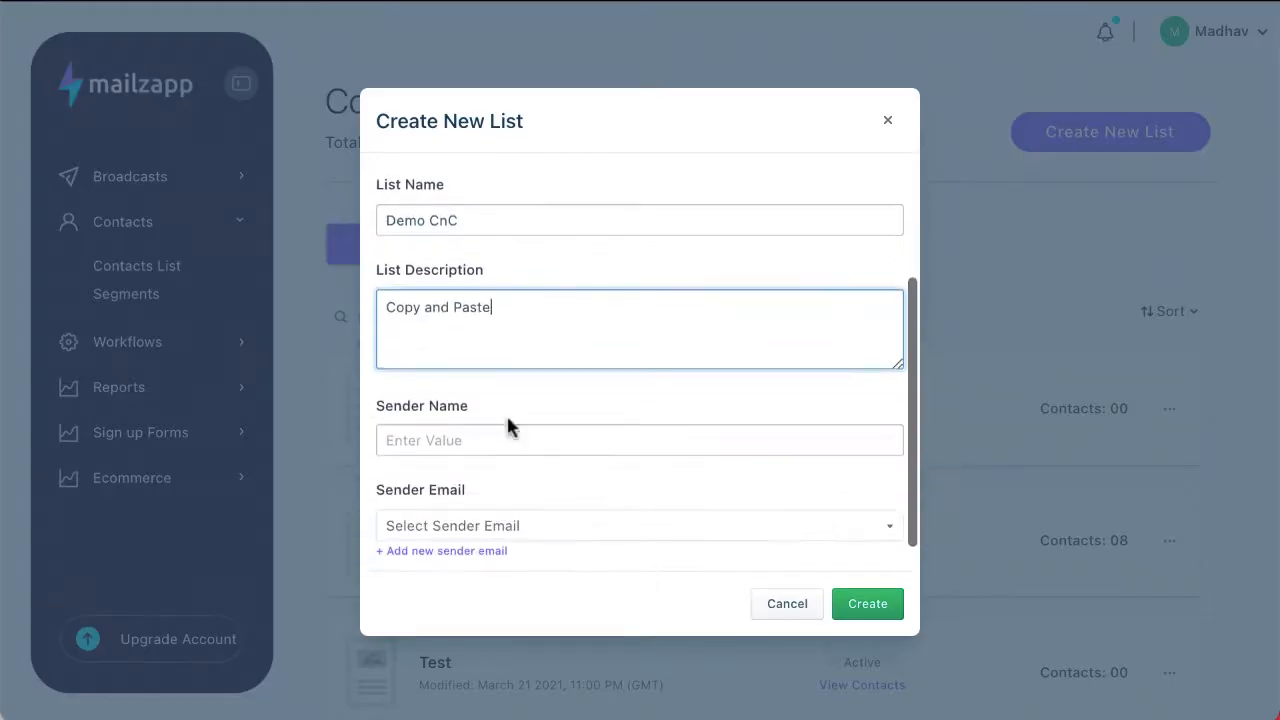
# Step: Enter the sender's name for the copy-and-paste list and try to choose its sender email
pyautogui.click(506, 445)
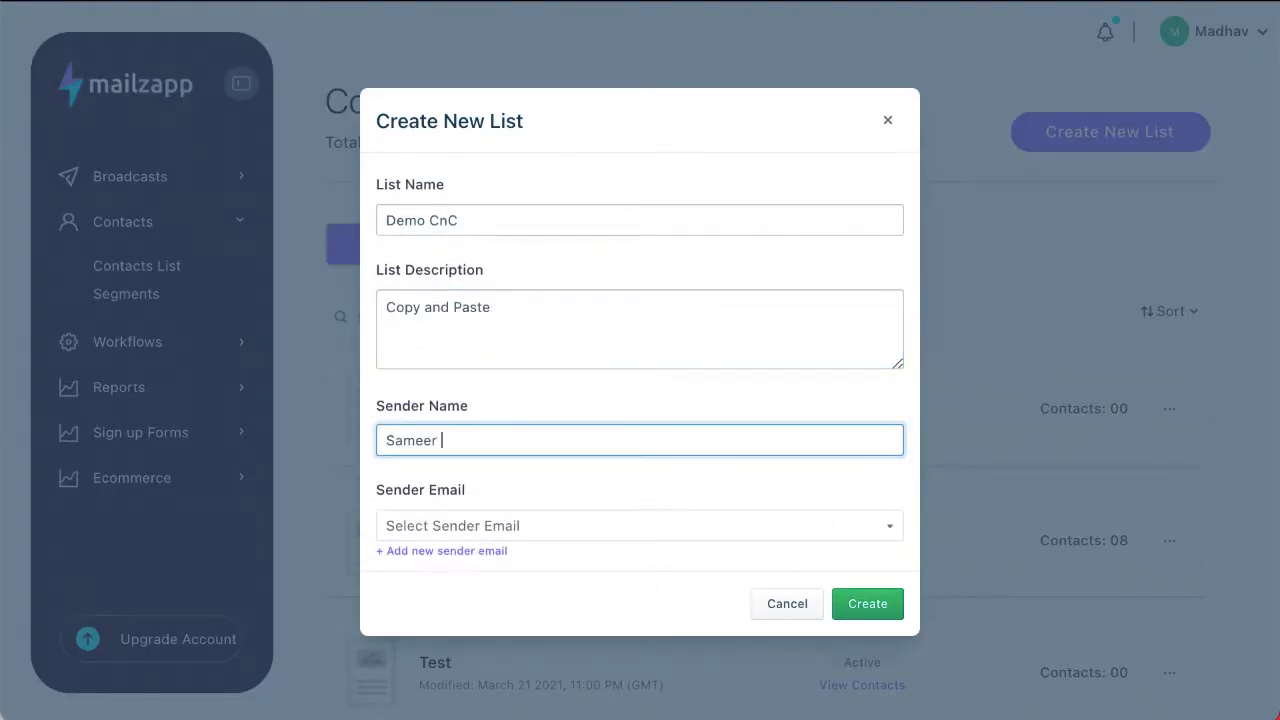
pyautogui.click(475, 526)
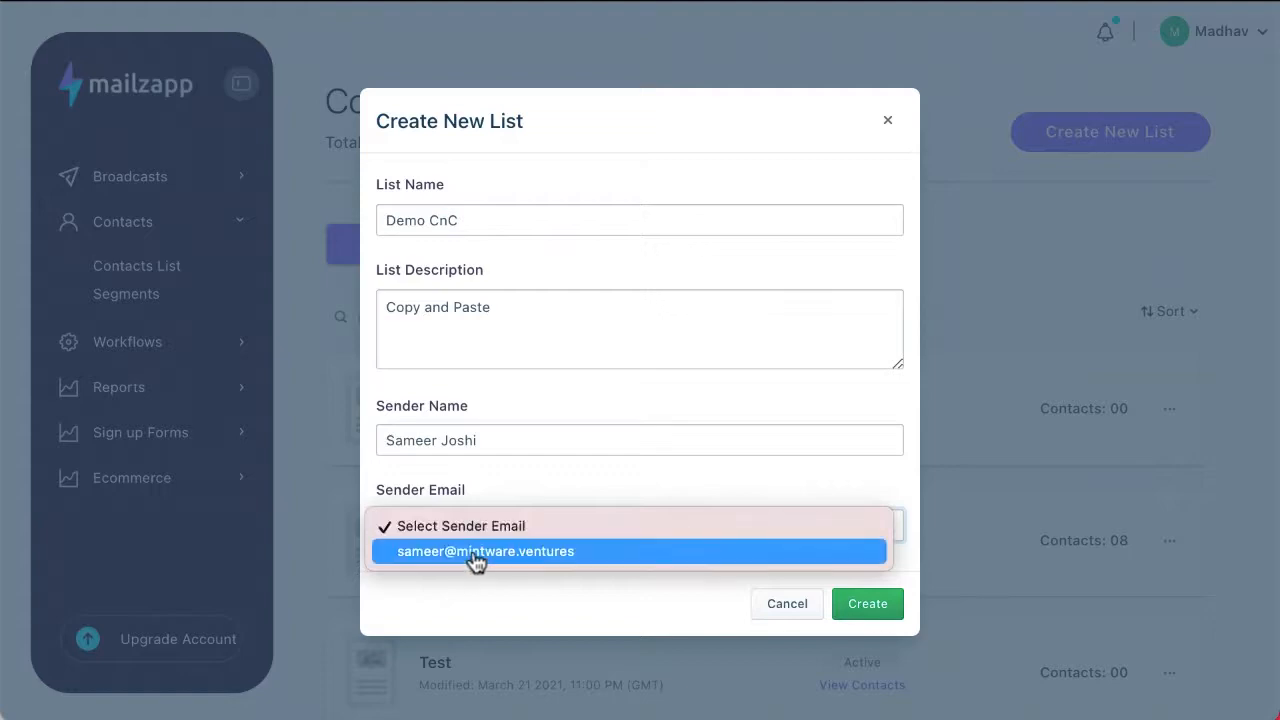
pyautogui.press('Escape')
pyautogui.scroll(-1, 474, 554)
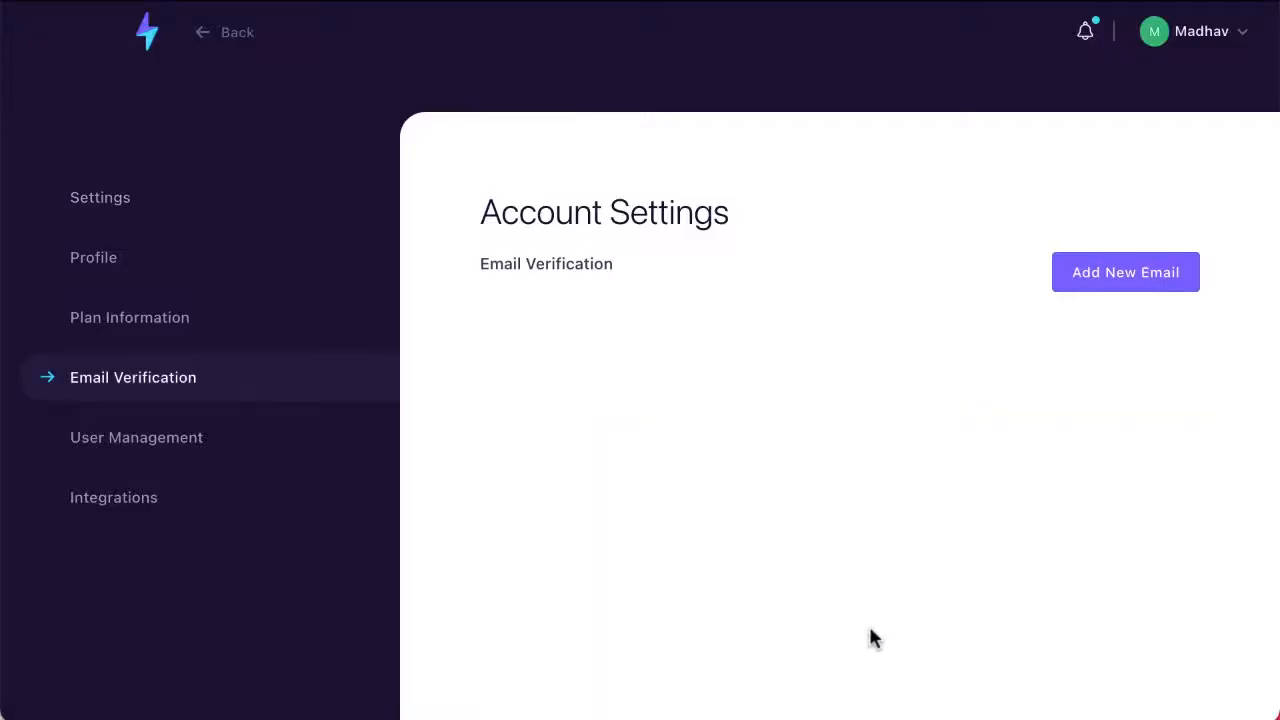
# Step: Return from the email verification settings to the contacts list and start a new list with the Copy & Paste method
pyautogui.click(198, 44)
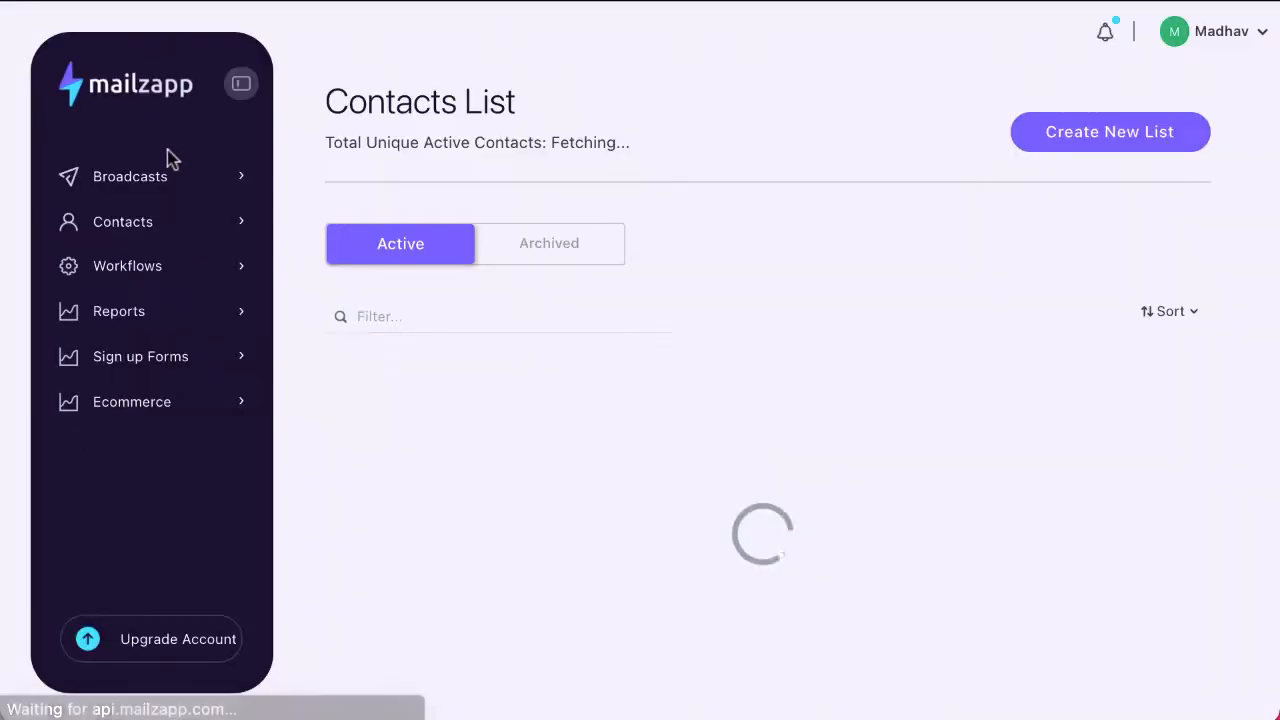
pyautogui.click(1097, 143)
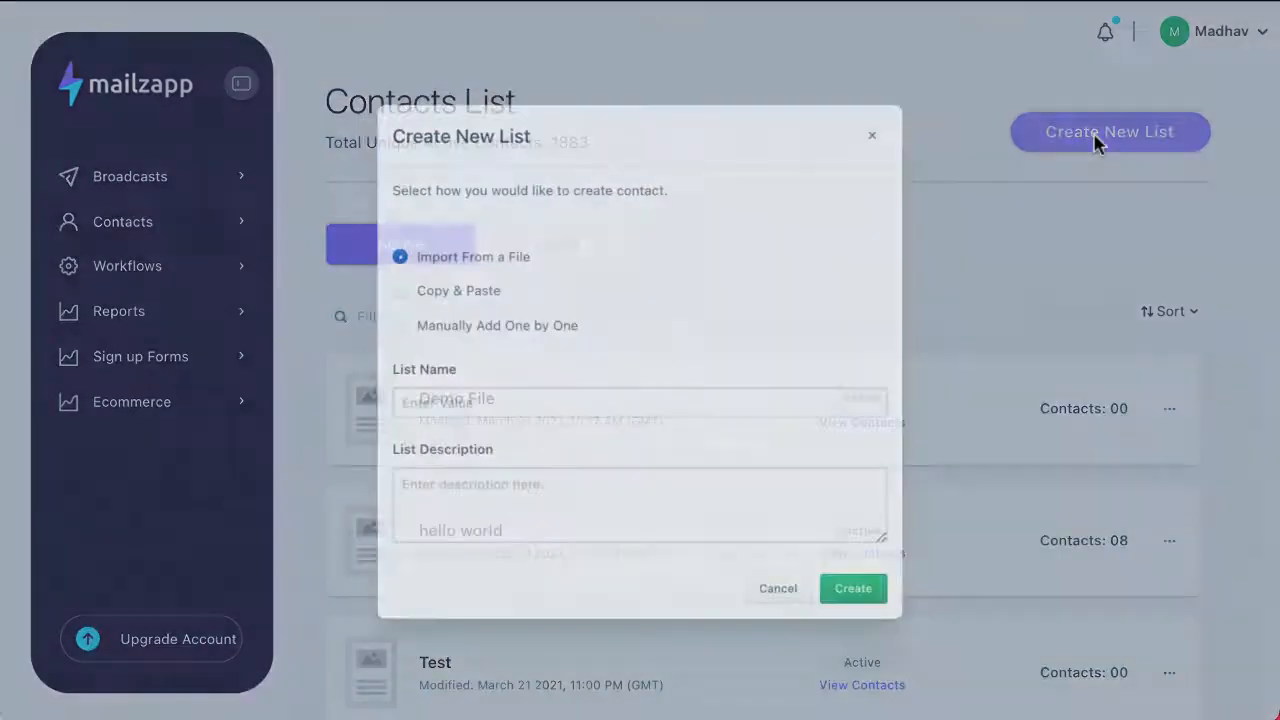
pyautogui.click(392, 287)
# Step: Name the copy-and-paste list "Demo CnP" and give it the description "CnP"
pyautogui.click(398, 399)
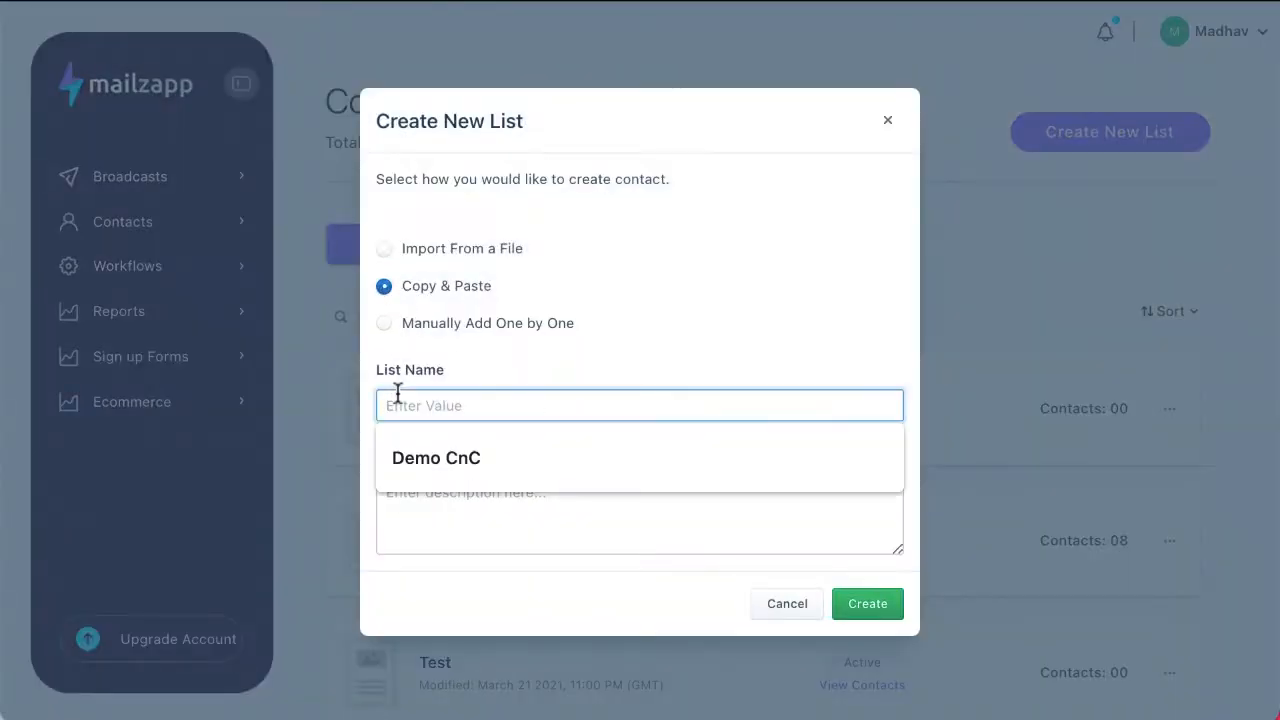
pyautogui.click(423, 458)
pyautogui.click(417, 517)
pyautogui.write('C')
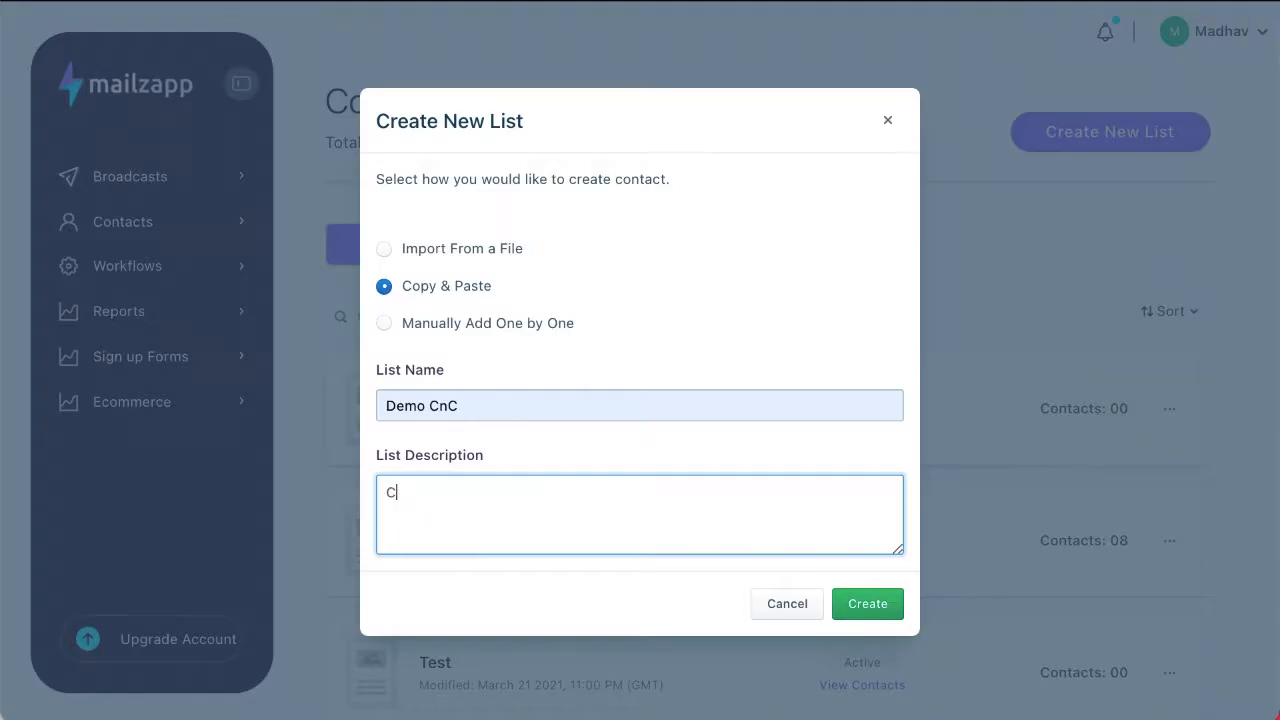
pyautogui.write('nC')
pyautogui.press('BackSpace')
pyautogui.write('C')
pyautogui.press('BackSpace')
pyautogui.write('P')
pyautogui.click(480, 398)
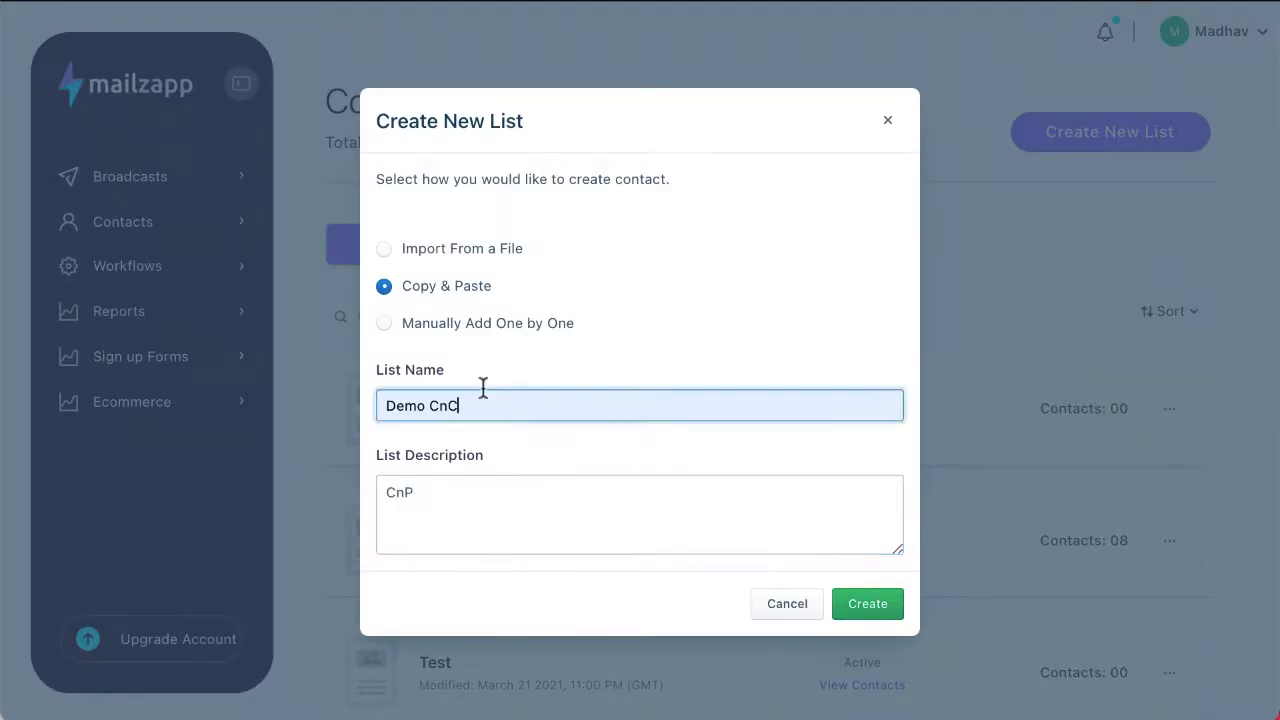
pyautogui.press('BackSpace')
pyautogui.write('P')
pyautogui.click(559, 482)
# Step: Fill in the list's sender name, select the sender email and create the list
pyautogui.scroll(-2, 559, 482)
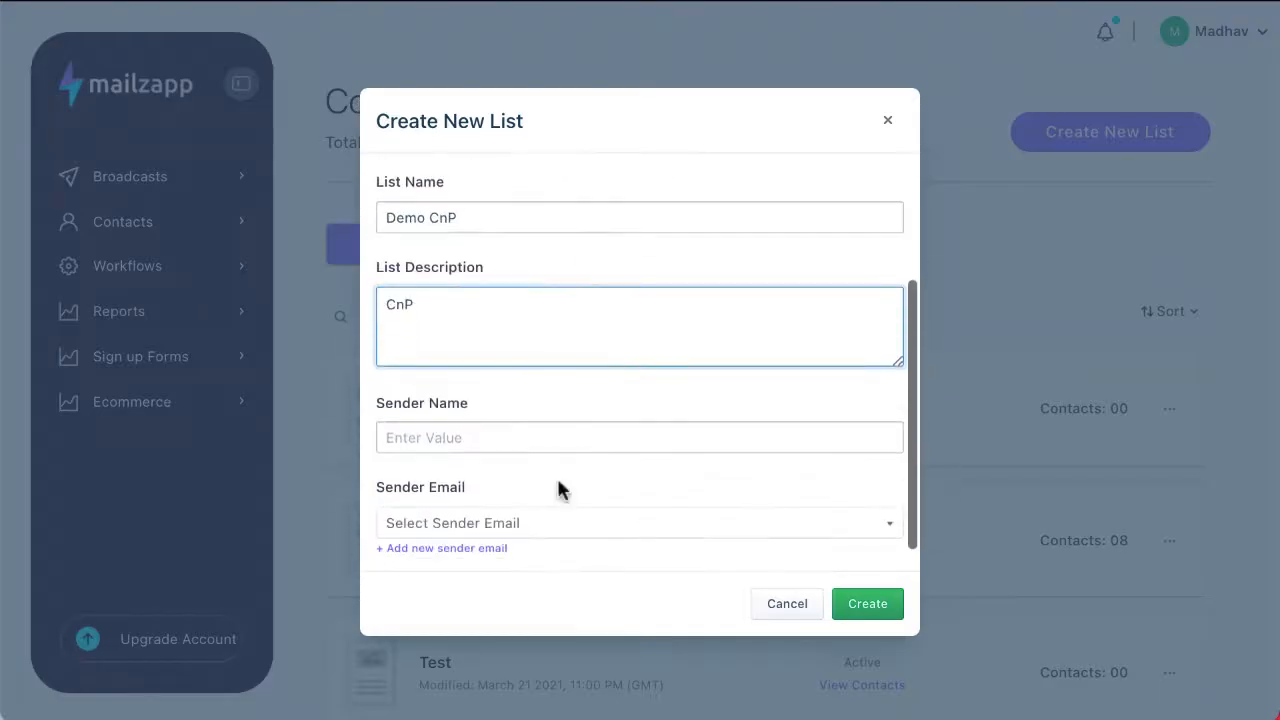
pyautogui.click(514, 434)
pyautogui.click(512, 506)
pyautogui.click(503, 531)
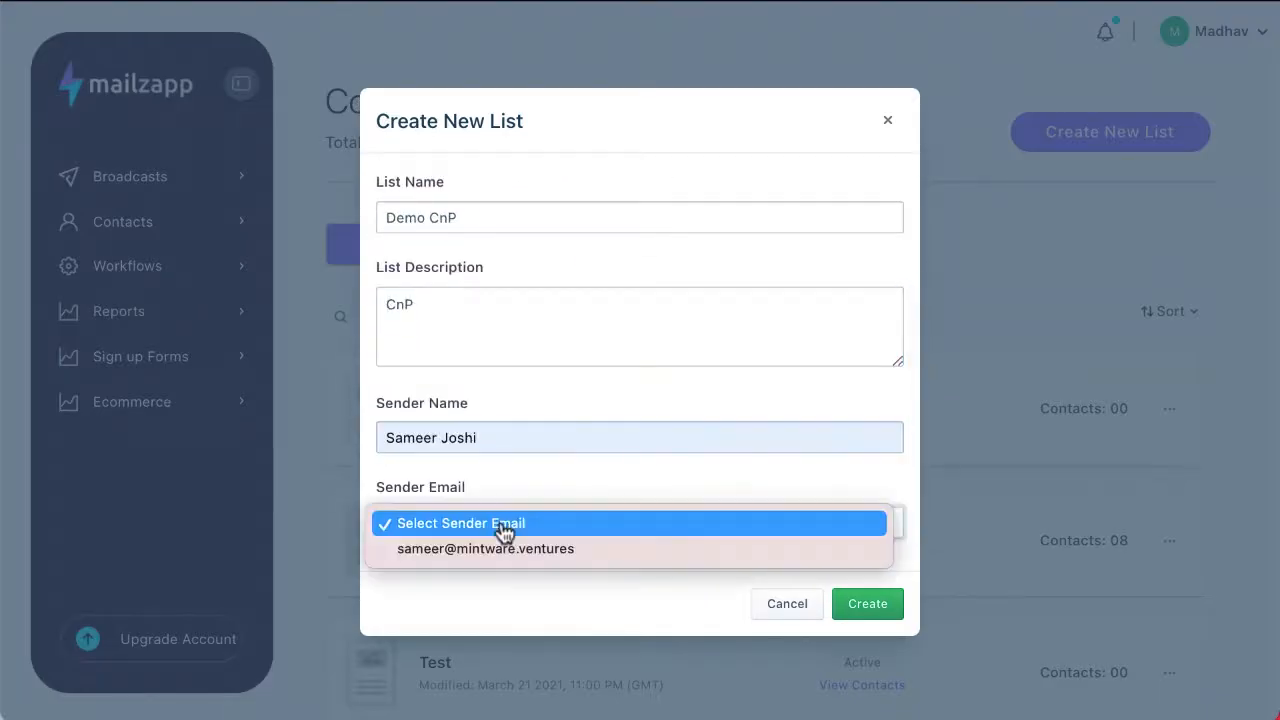
pyautogui.click(509, 551)
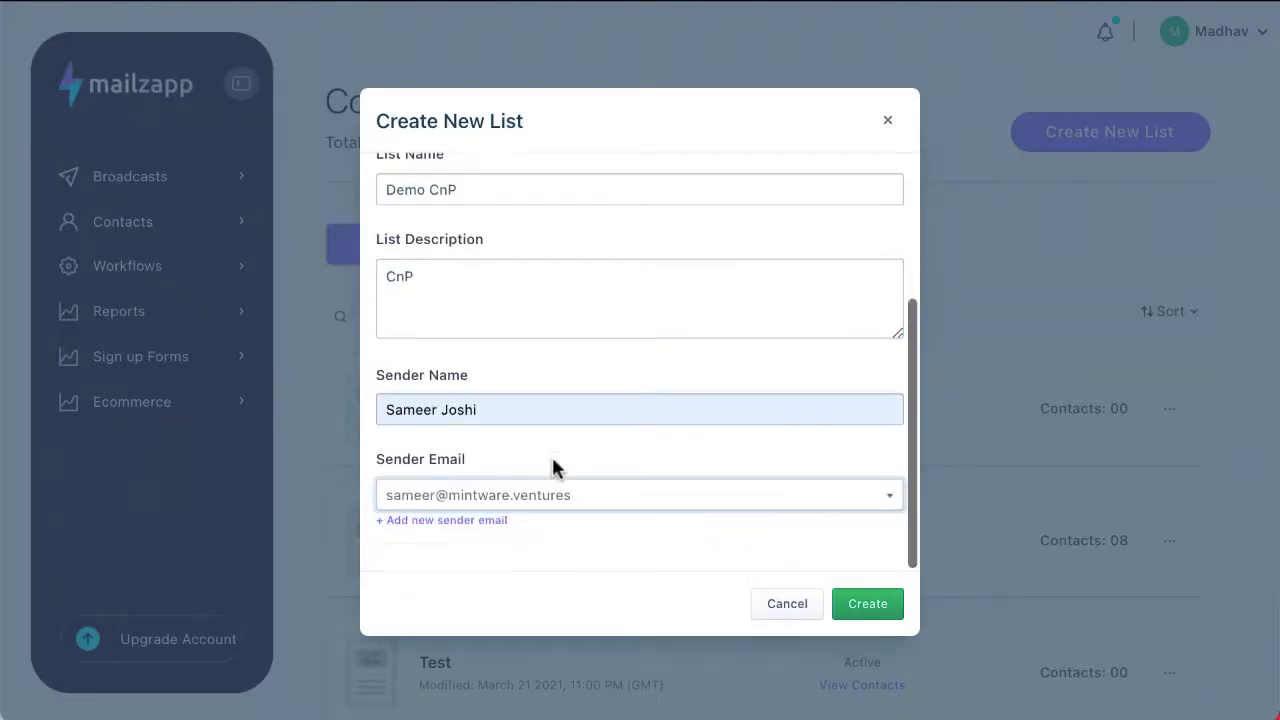
pyautogui.click(884, 619)
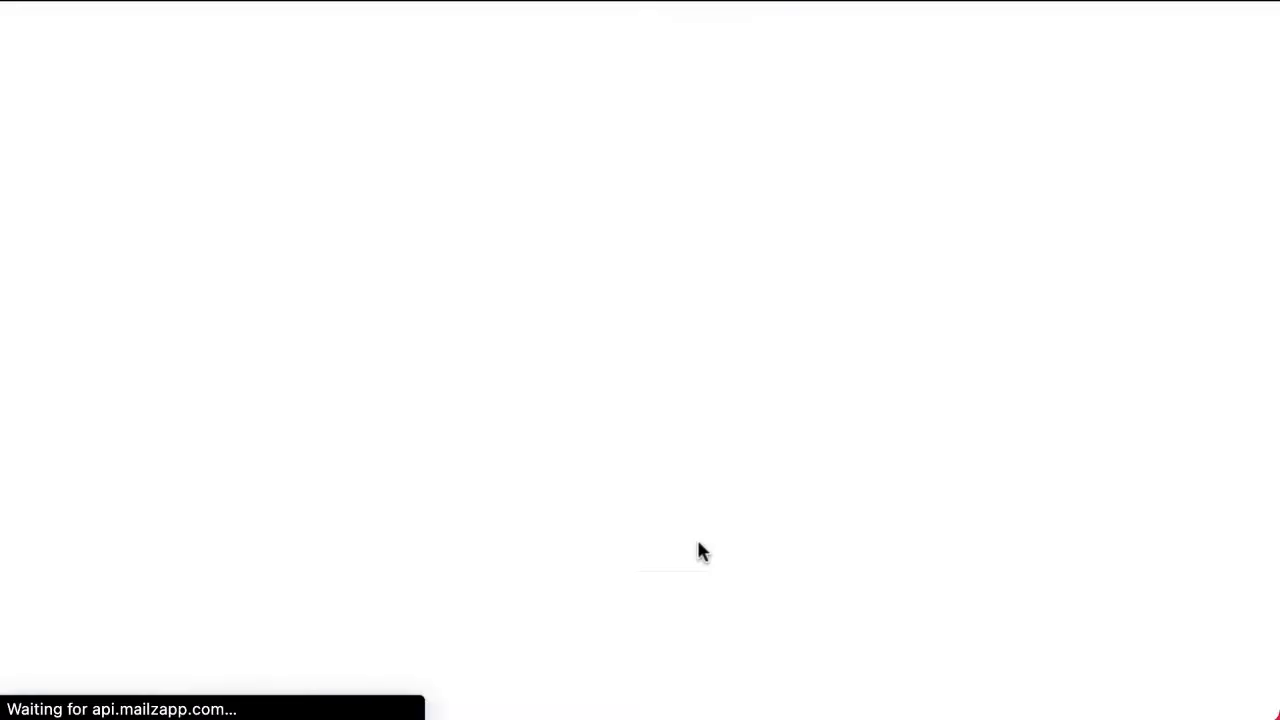
# Step: Enter a contact's email address among the pasted contacts of the Demo CnP list
pyautogui.scroll(-2, 700, 550)
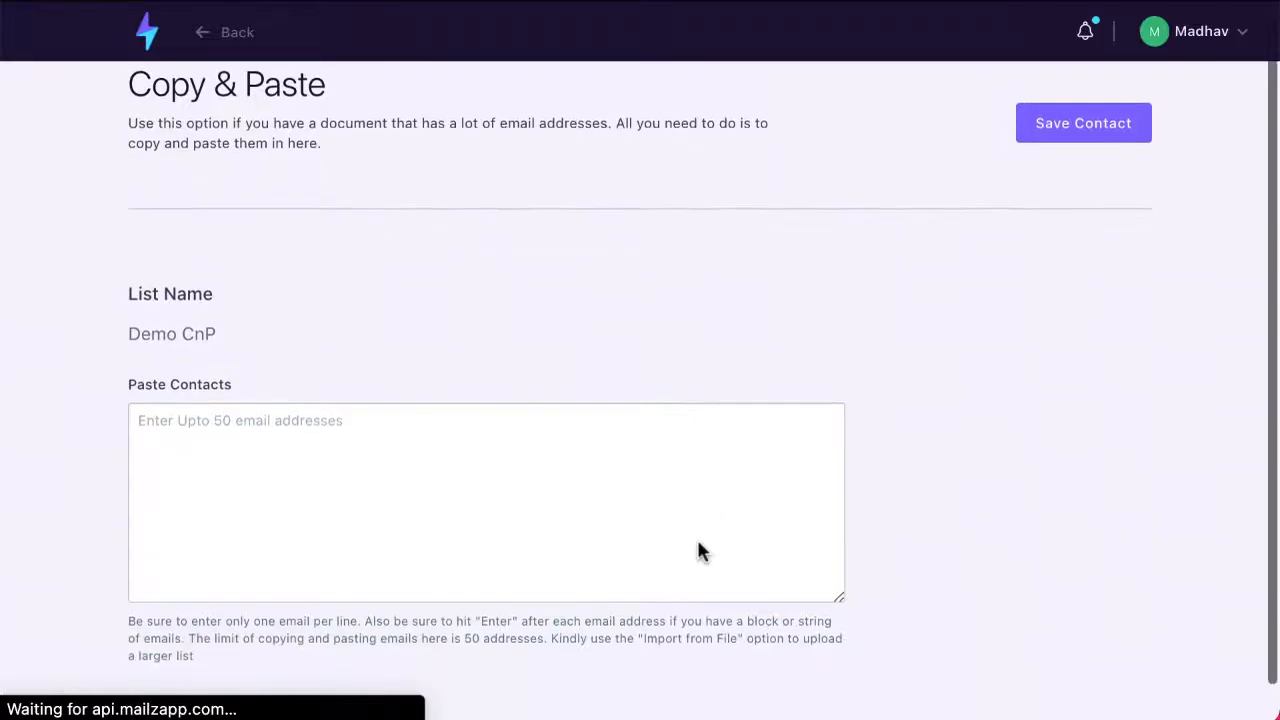
pyautogui.click(183, 405)
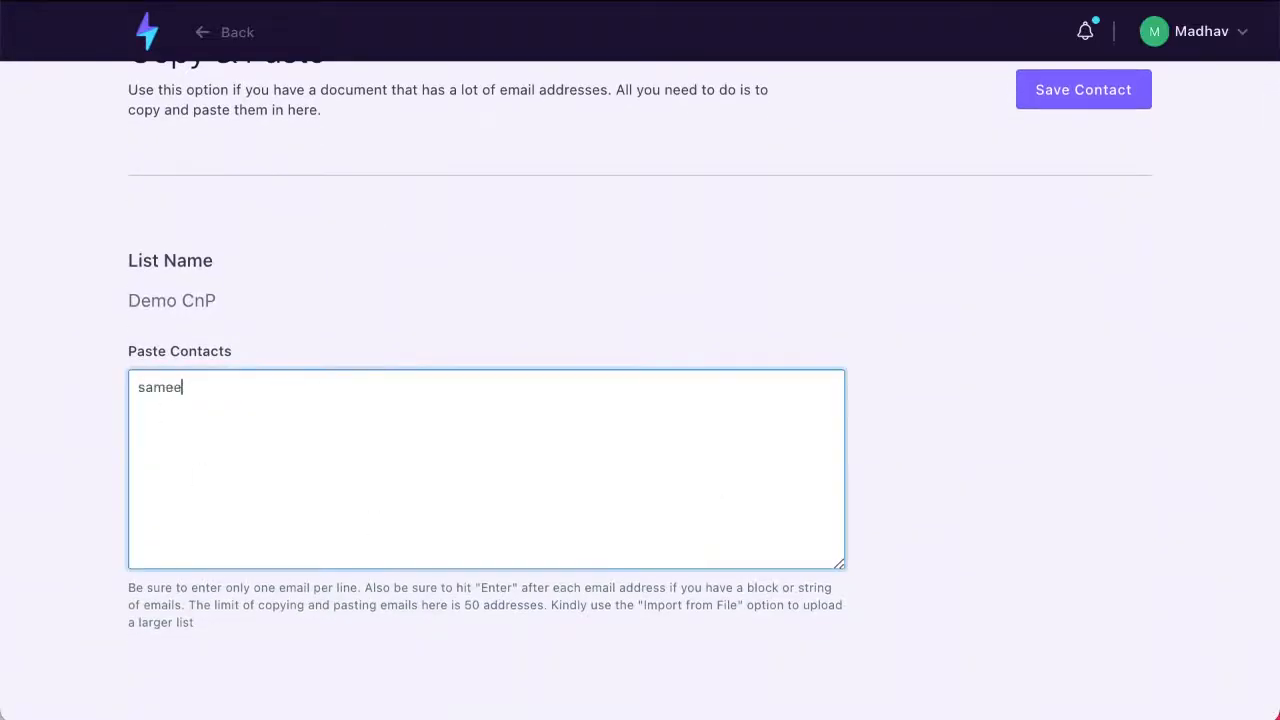
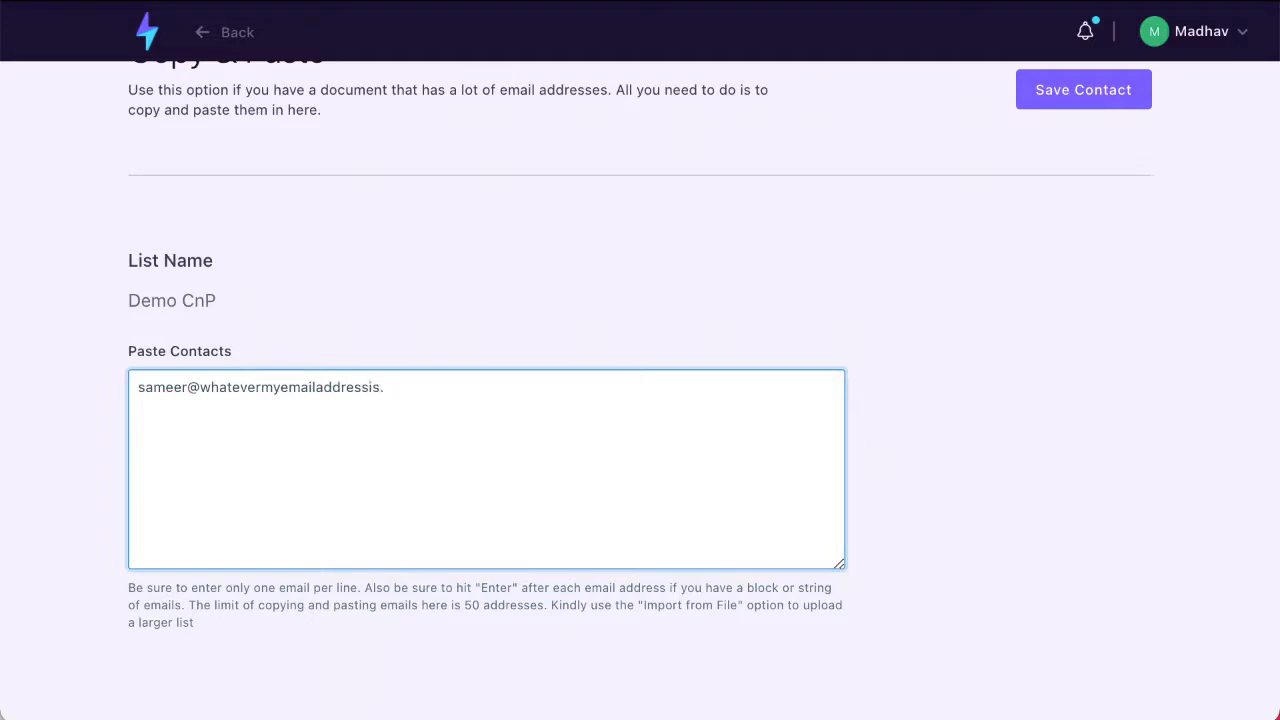
# Step: Replace the domain name and its ending in the contact's email address with the correct ones
pyautogui.doubleClick(236, 388)
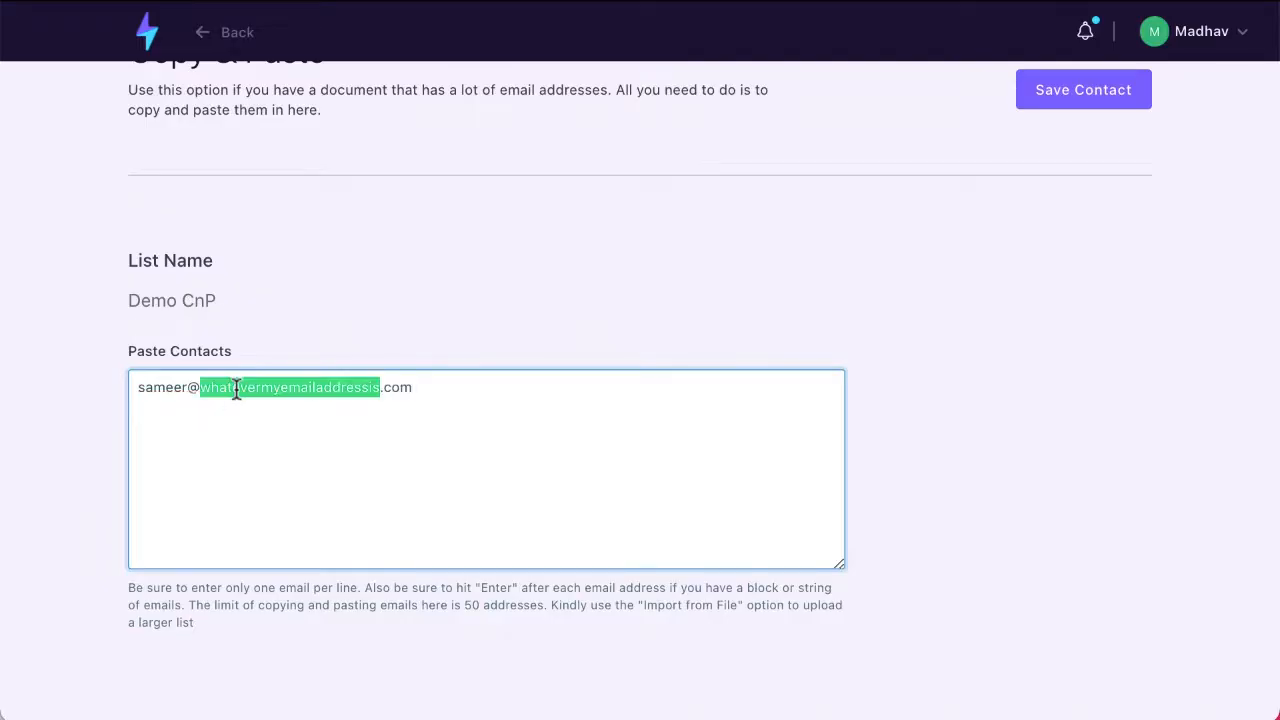
pyautogui.scroll(1, 236, 390)
pyautogui.write('minta')
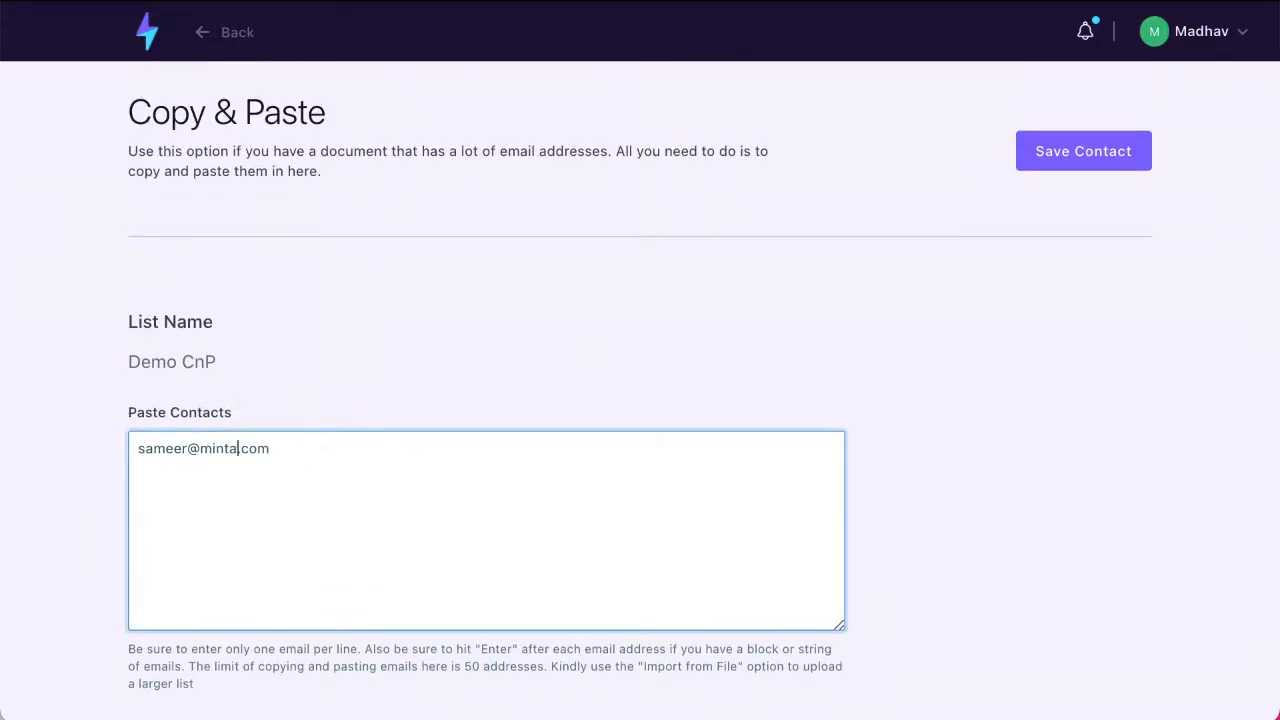
pyautogui.press('BackSpace')
pyautogui.write('ware')
pyautogui.doubleClick(288, 452)
pyautogui.write('ventures')
# Step: Save the pasted contact to the Demo CnP list and check its contact status
pyautogui.click(1106, 150)
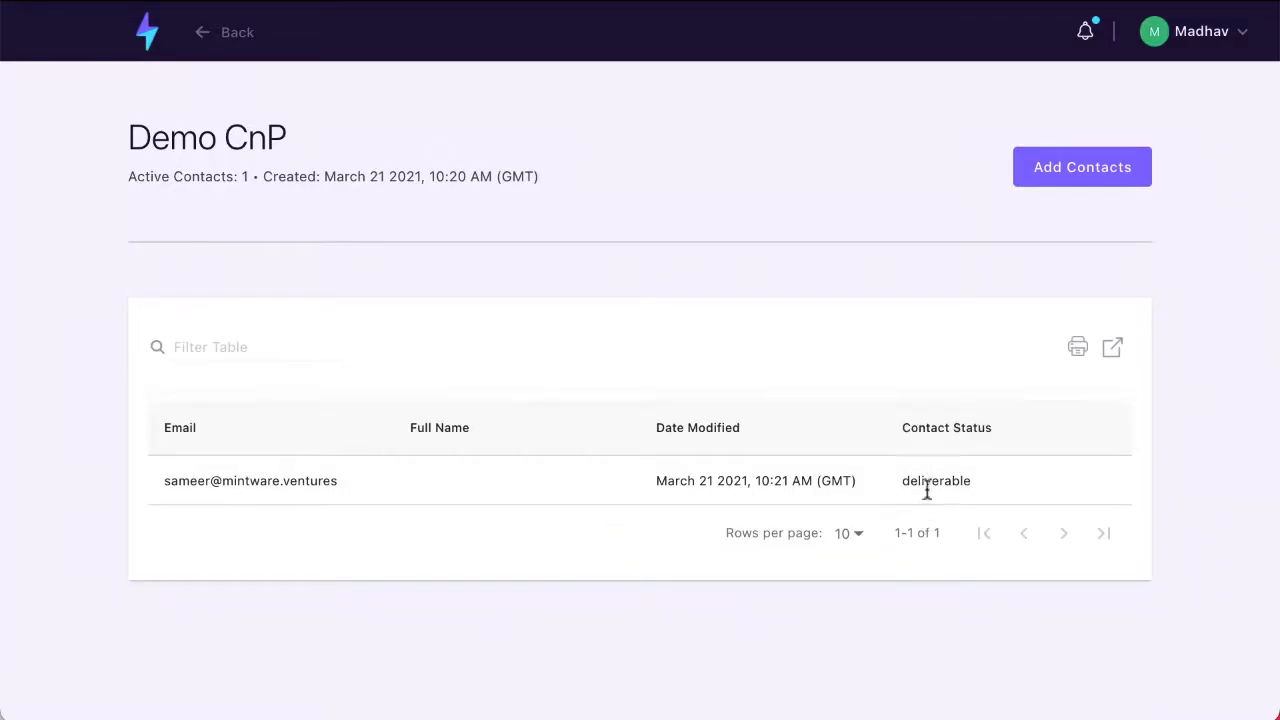
pyautogui.moveTo(917, 482); pyautogui.dragTo(972, 484)
pyautogui.click(677, 578)
# Step: Go to the contact segments from the dashboard and start a new segment
pyautogui.click(150, 36)
pyautogui.click(126, 234)
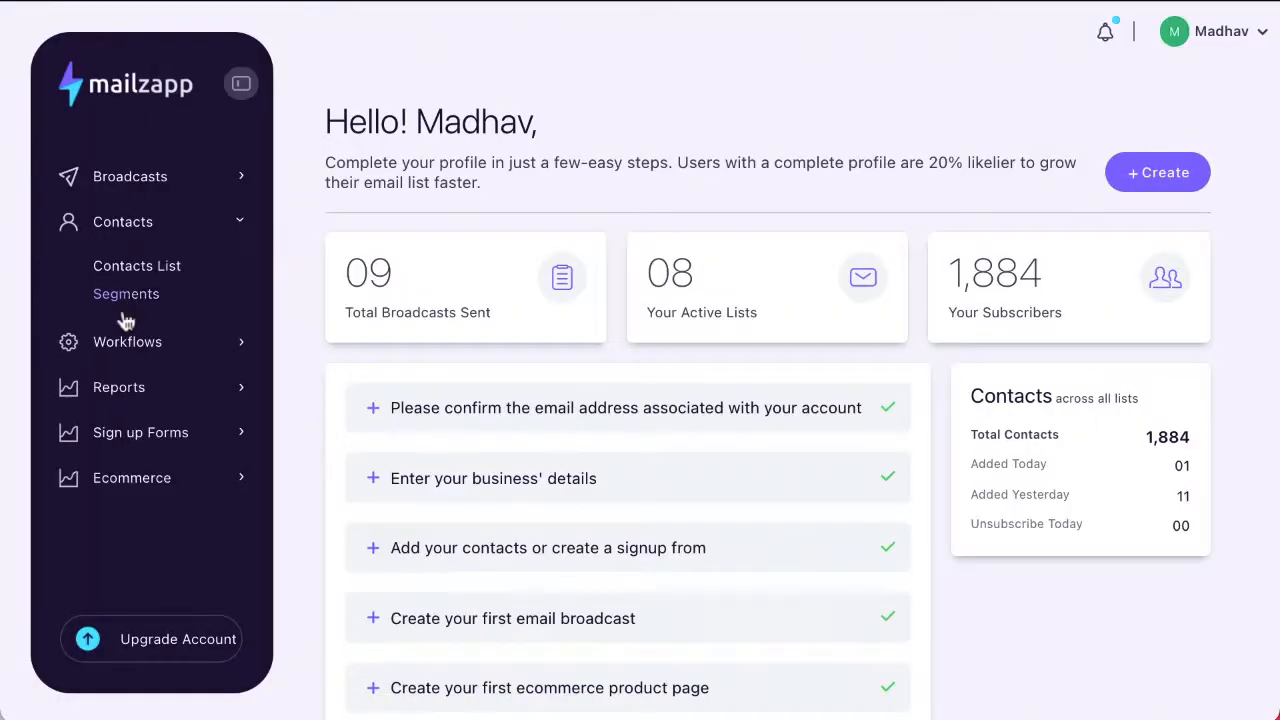
pyautogui.click(134, 295)
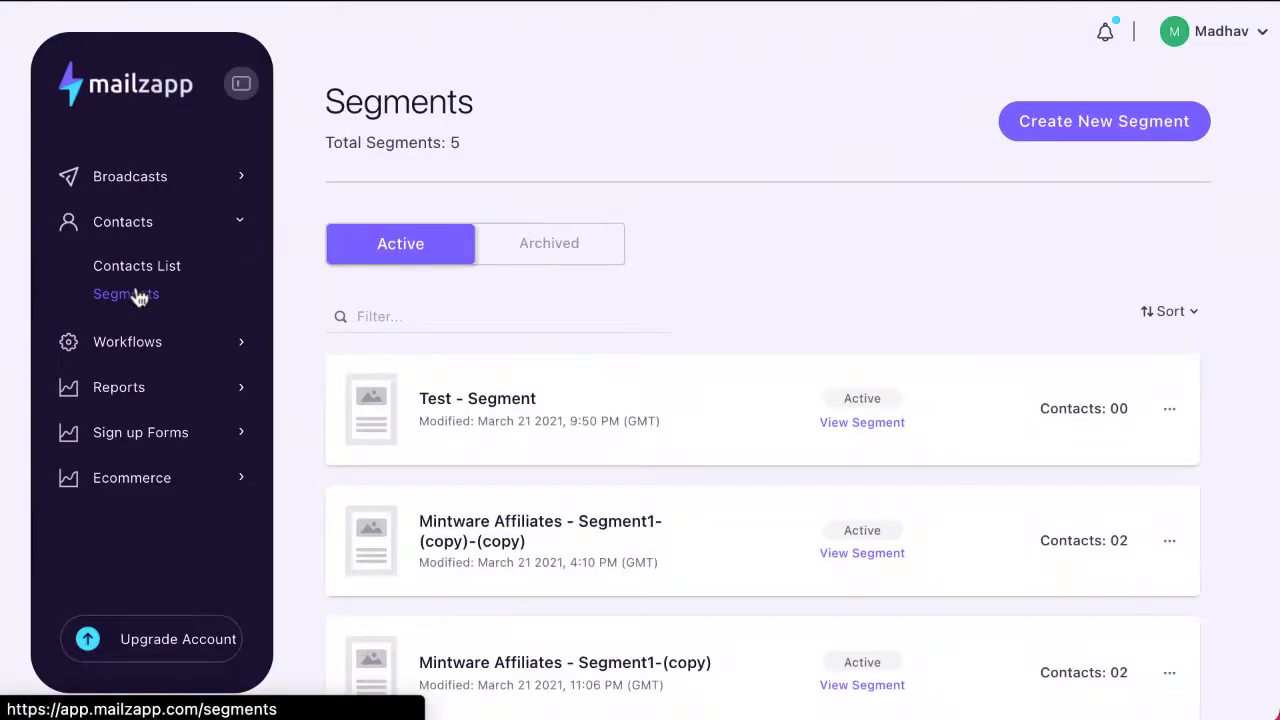
pyautogui.click(1089, 135)
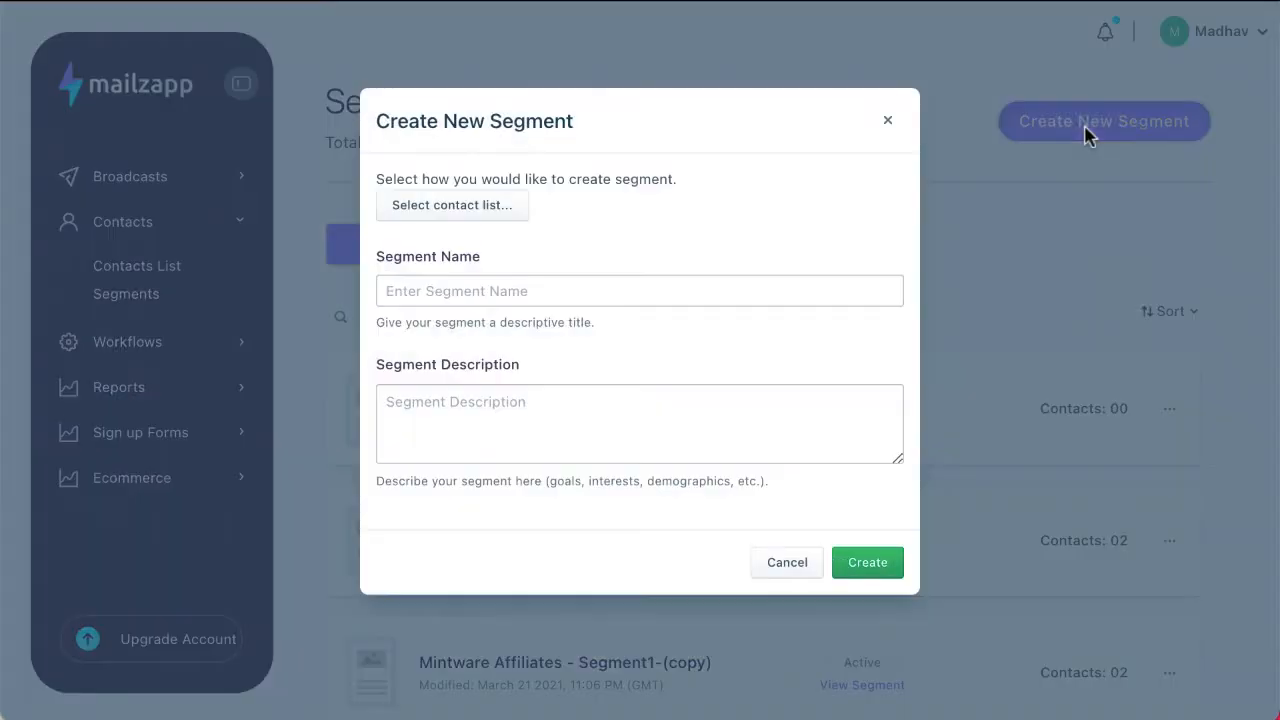
# Step: Base the segment on the "Demo CnP" contact list, keep the suggested name and description, and create it
pyautogui.click(521, 219)
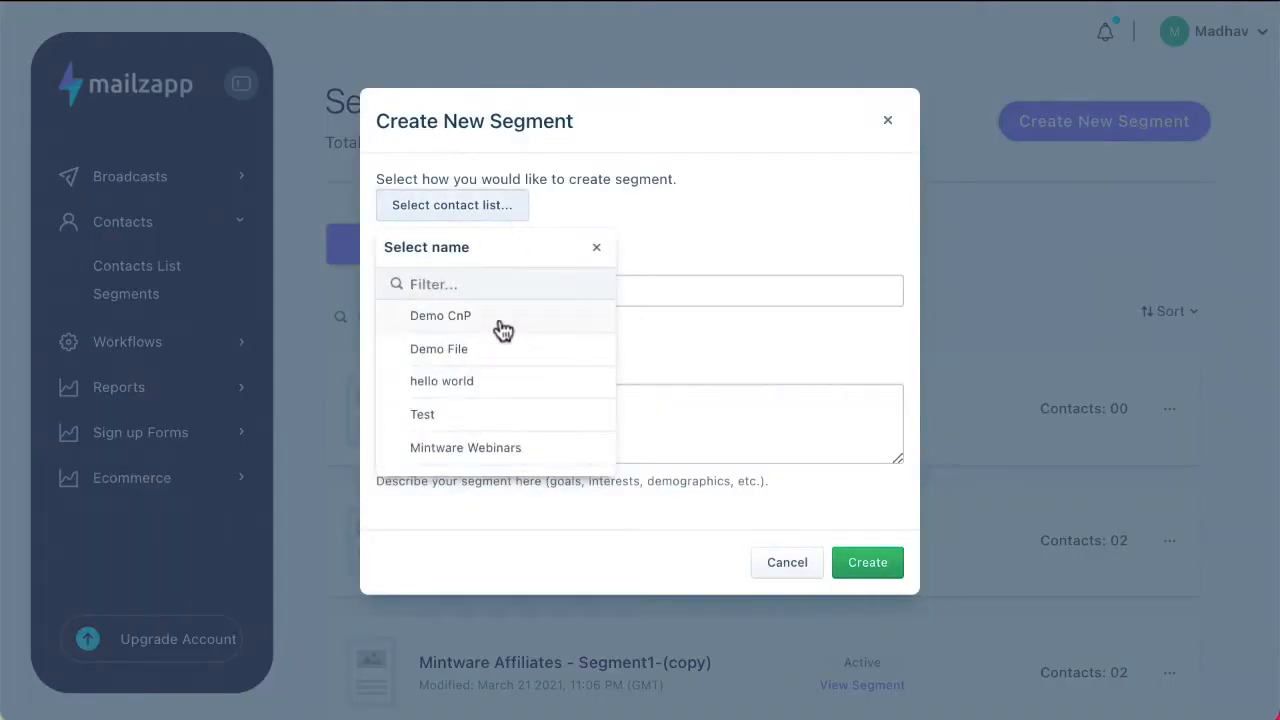
pyautogui.click(501, 331)
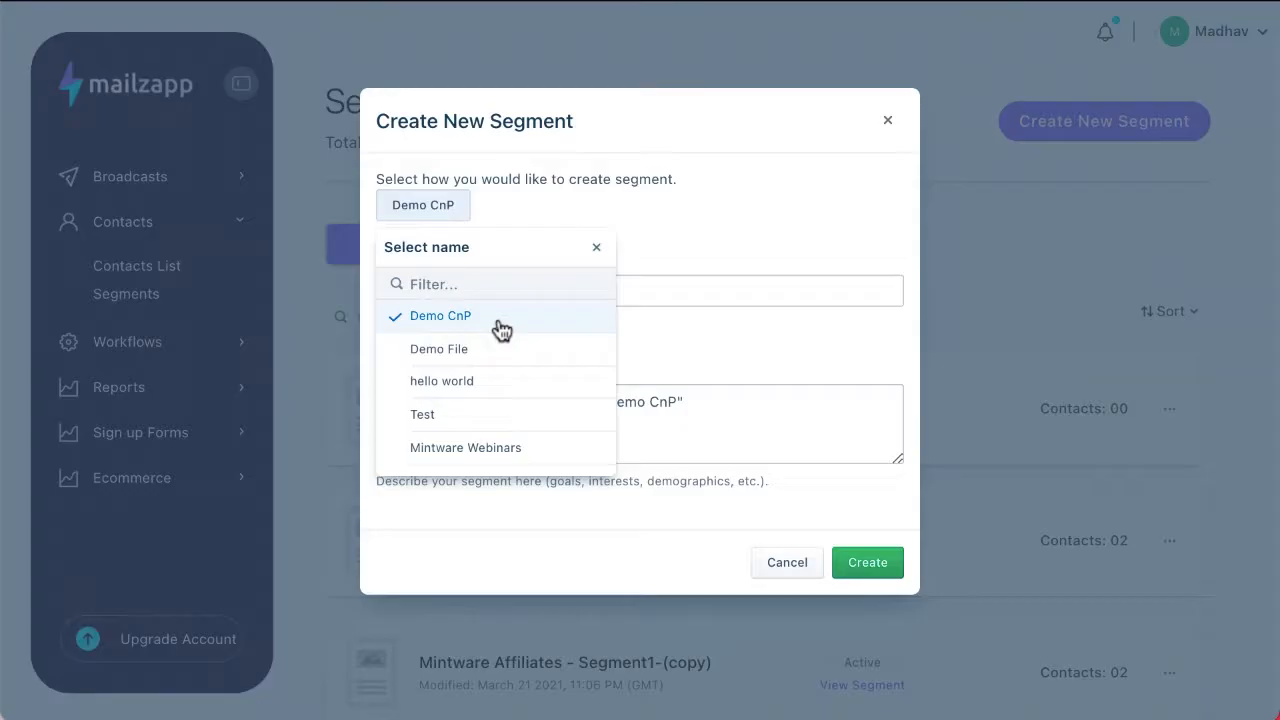
pyautogui.click(683, 348)
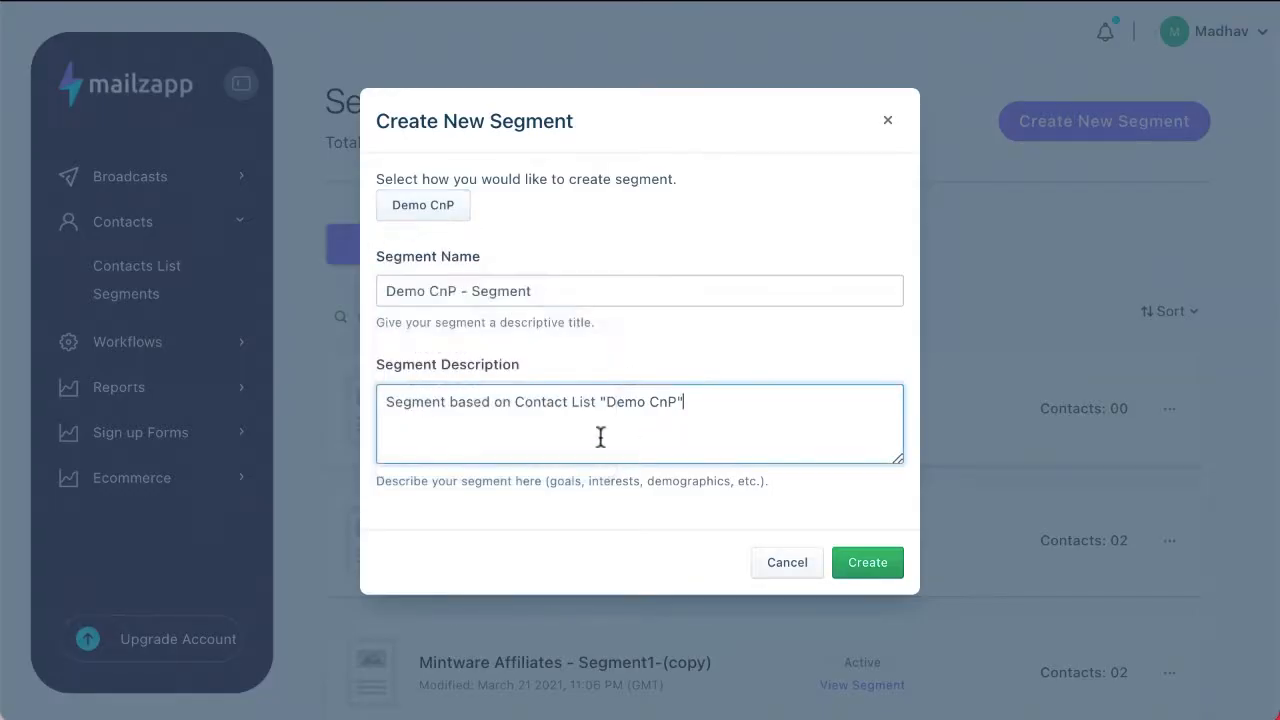
pyautogui.scroll(-2, 635, 432)
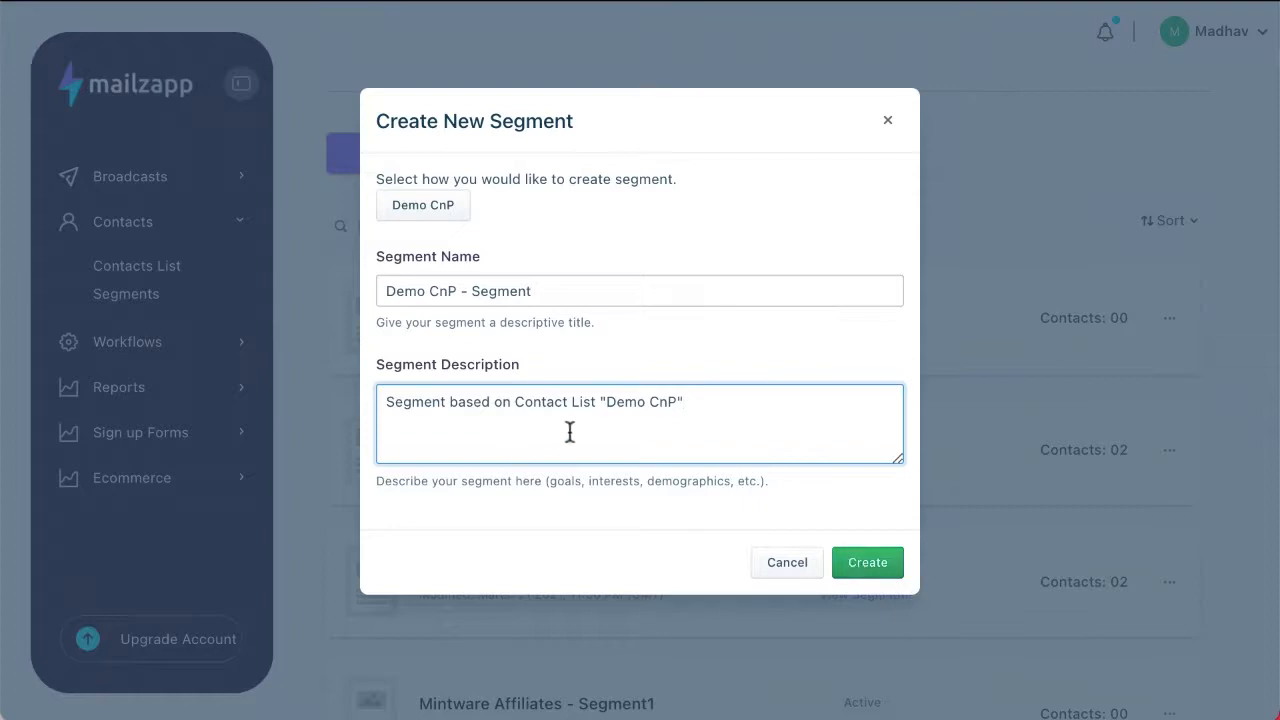
pyautogui.click(850, 563)
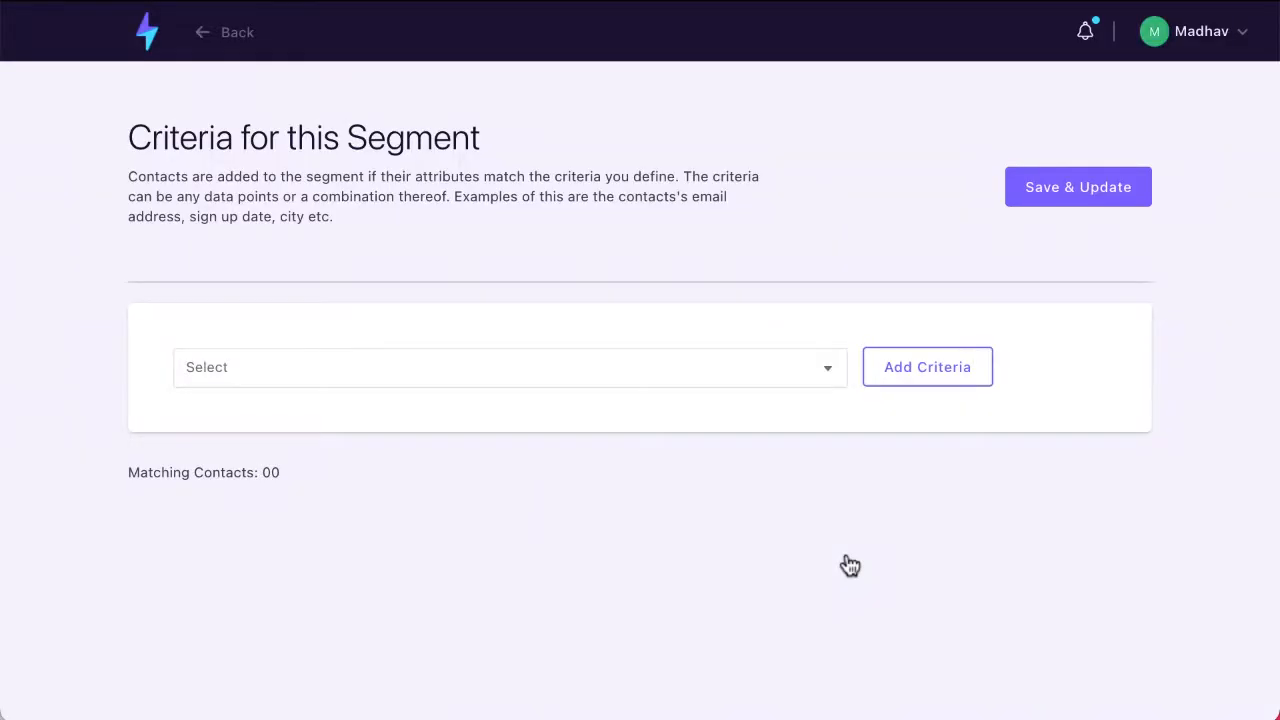
# Step: Add a Job title criterion with the condition contains "Chief" and add a second, blank condition to it
pyautogui.click(838, 368)
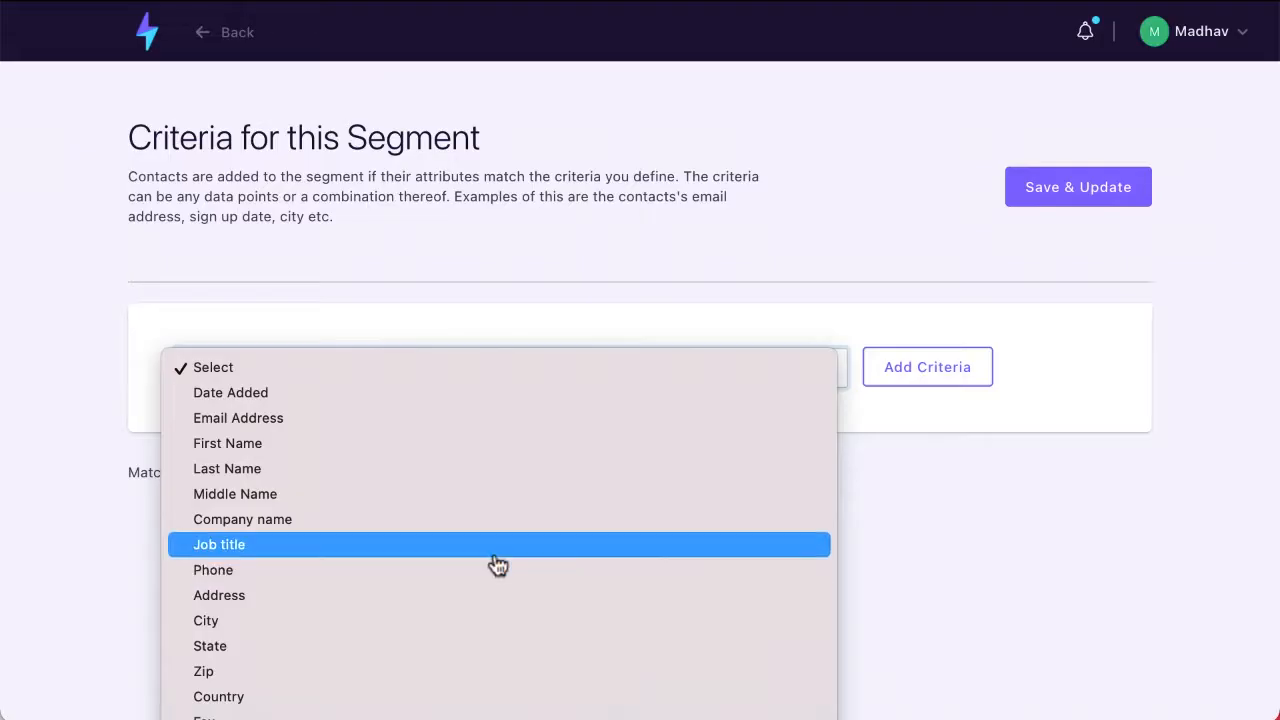
pyautogui.click(528, 555)
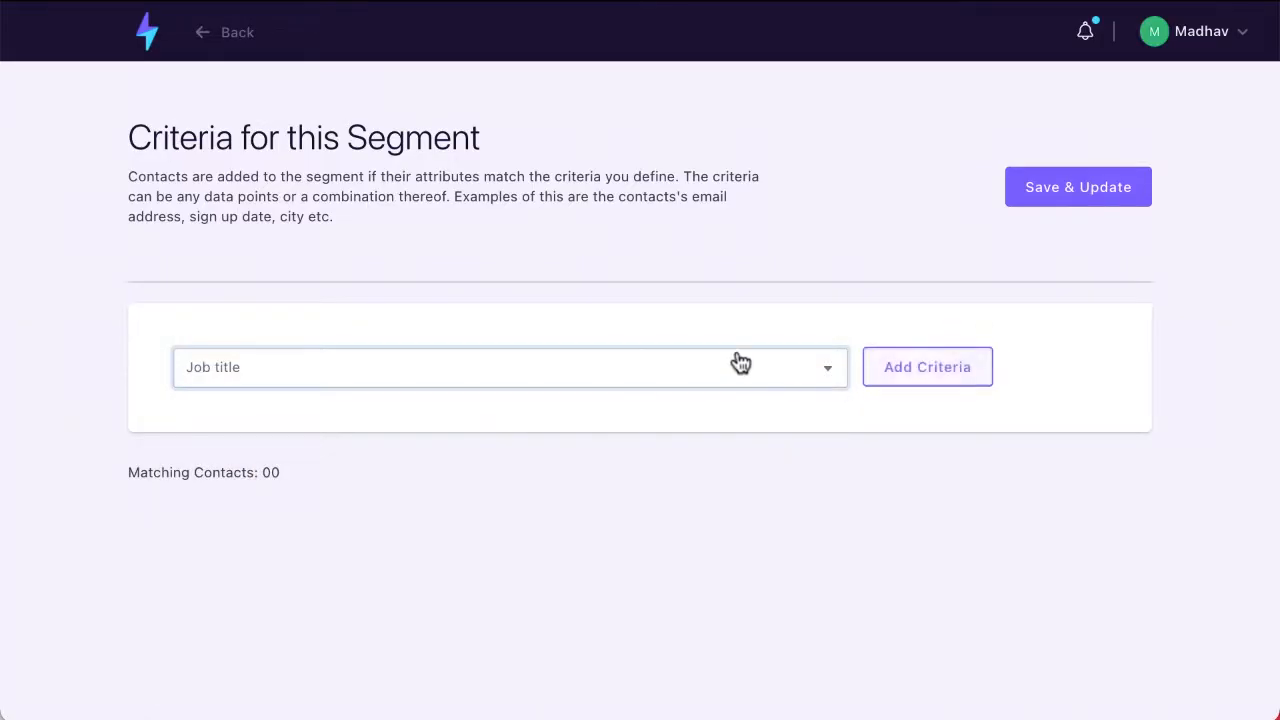
pyautogui.click(940, 378)
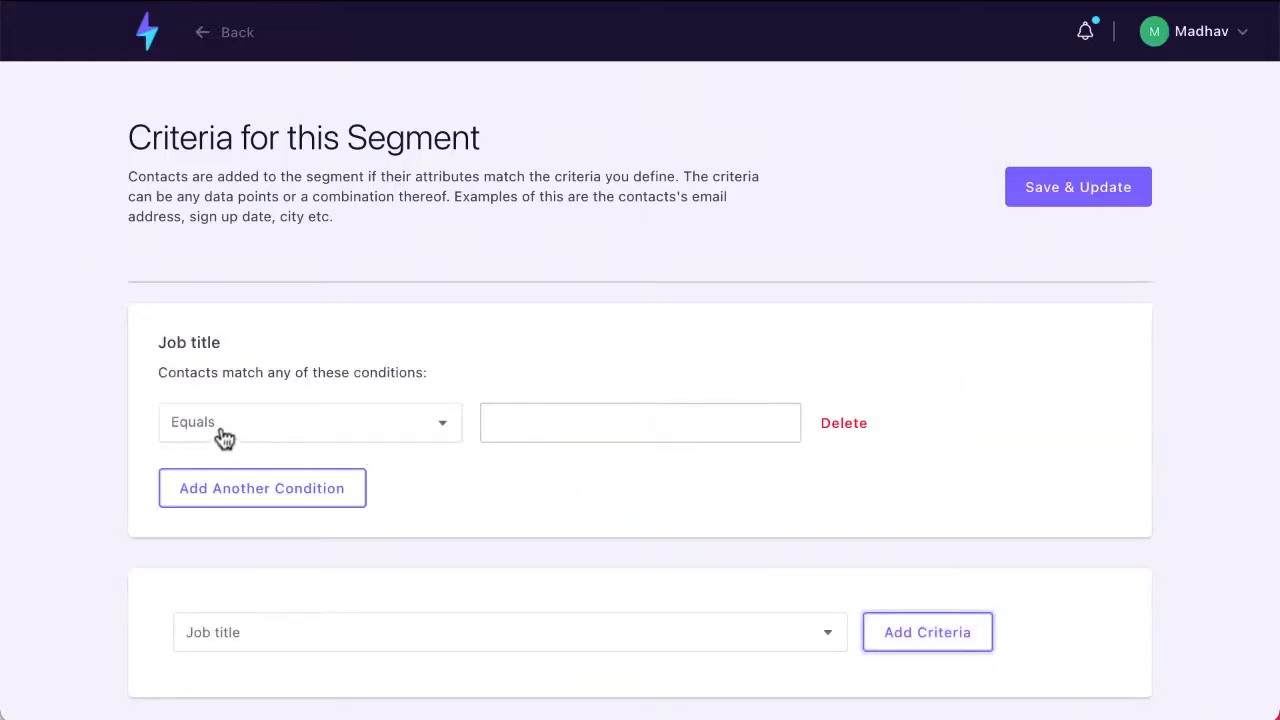
pyautogui.click(440, 436)
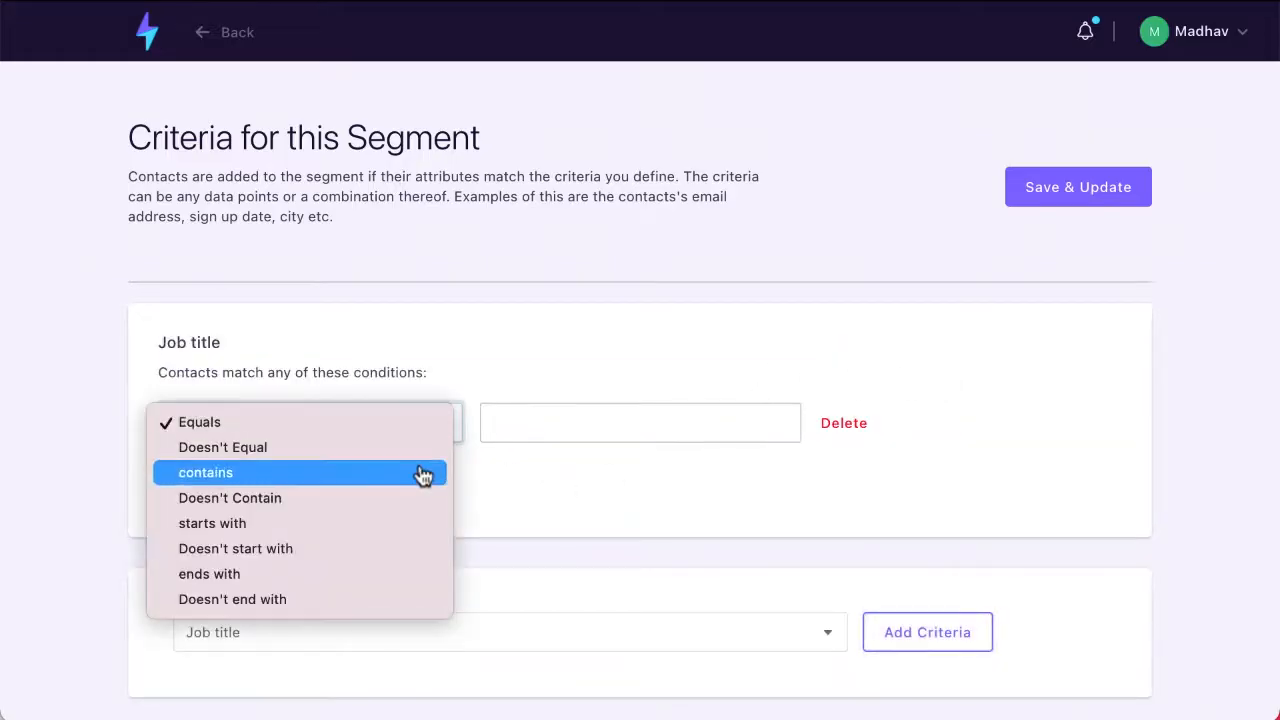
pyautogui.click(428, 473)
pyautogui.click(578, 424)
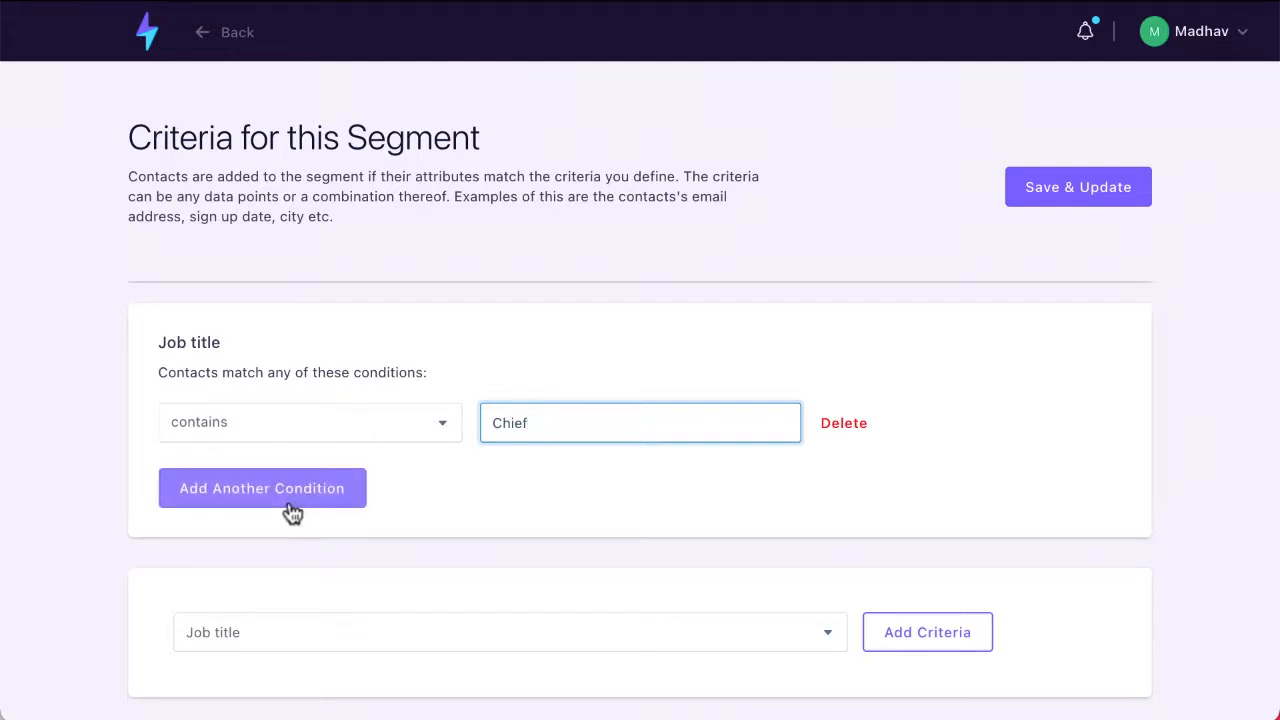
pyautogui.scroll(-1, 290, 514)
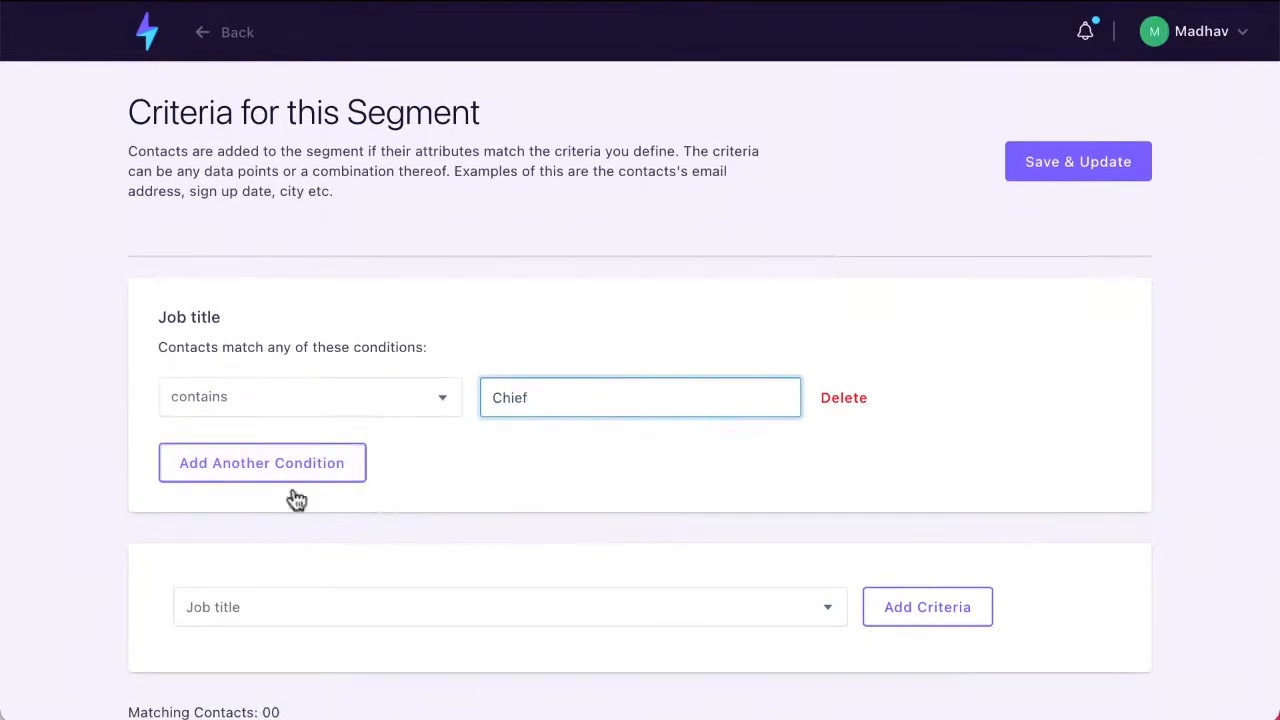
pyautogui.click(312, 465)
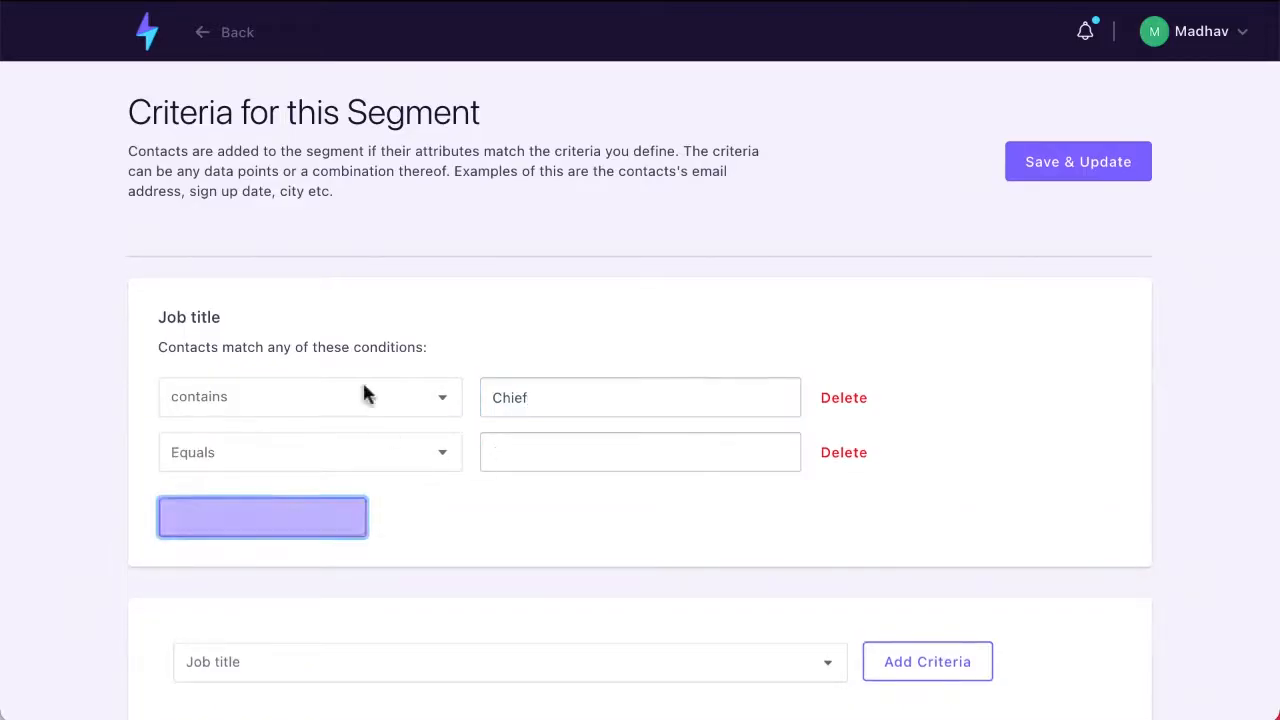
# Step: Look through the attributes offered for a further segment criterion and keep the current selection
pyautogui.scroll(-2, 546, 563)
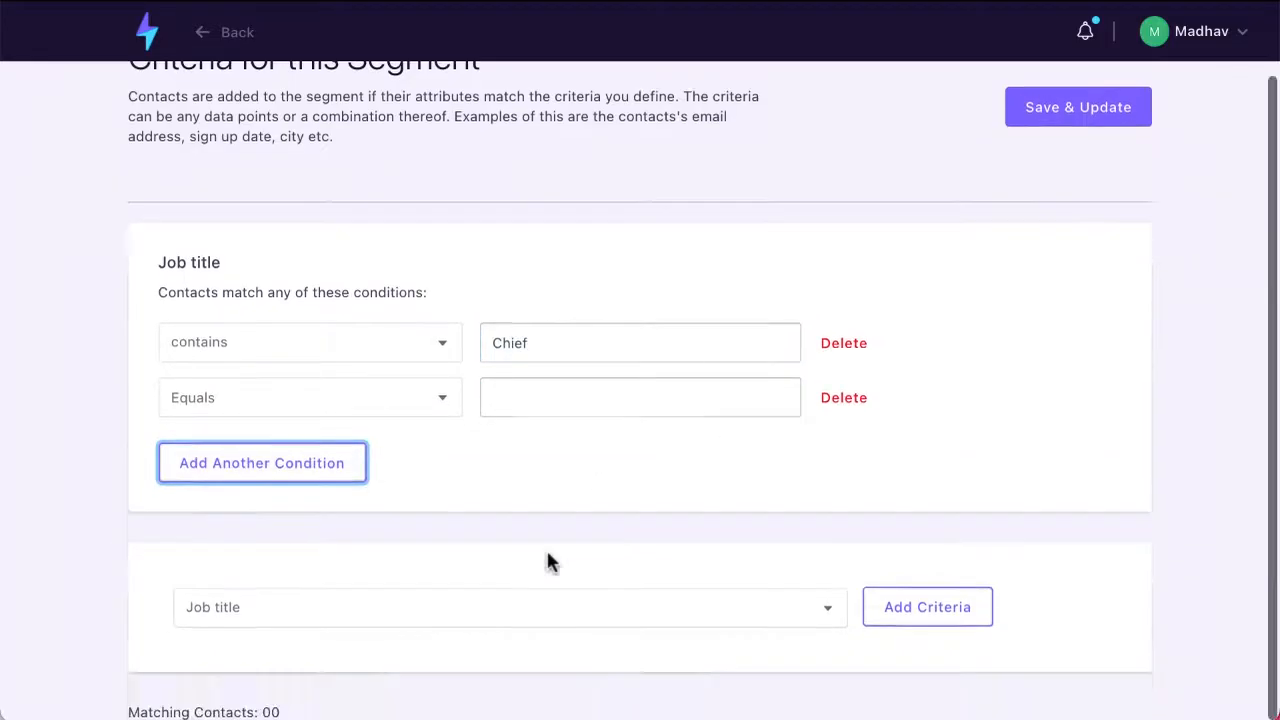
pyautogui.click(828, 610)
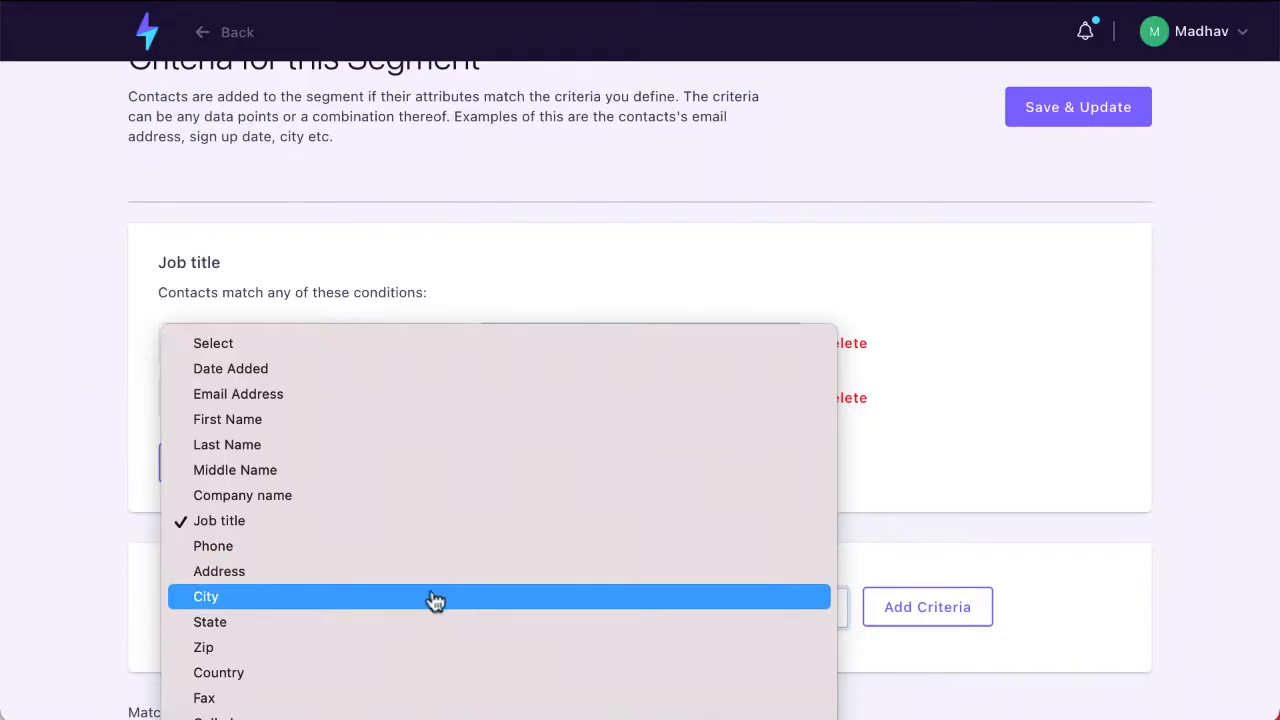
pyautogui.click(1008, 400)
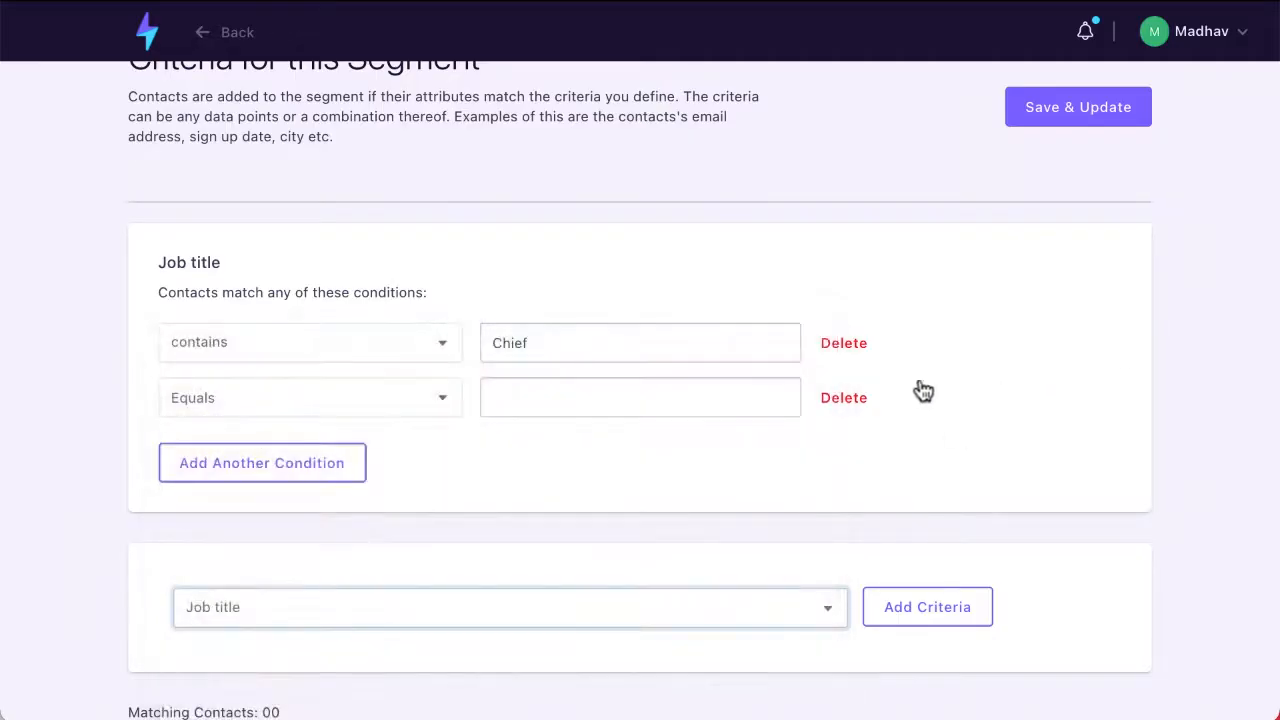
pyautogui.scroll(3, 350, 420)
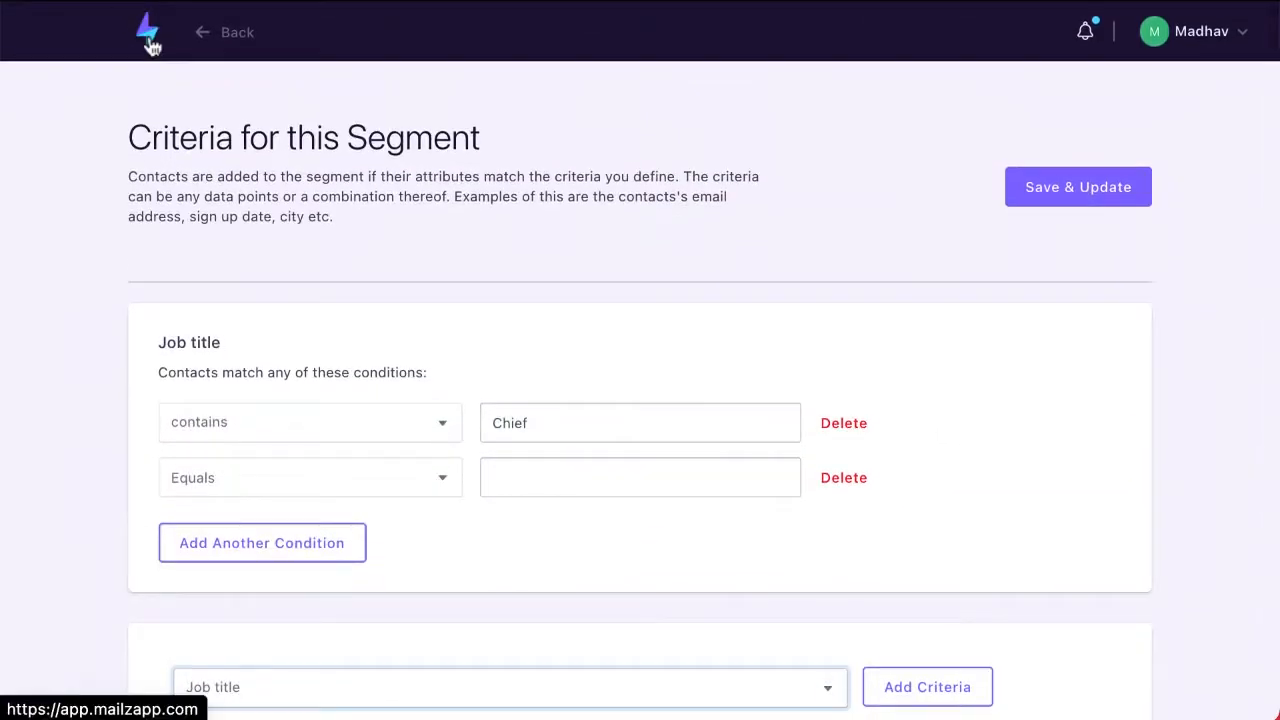
# Step: Go to Workflow Automation from the dashboard and start a new automation
pyautogui.click(150, 44)
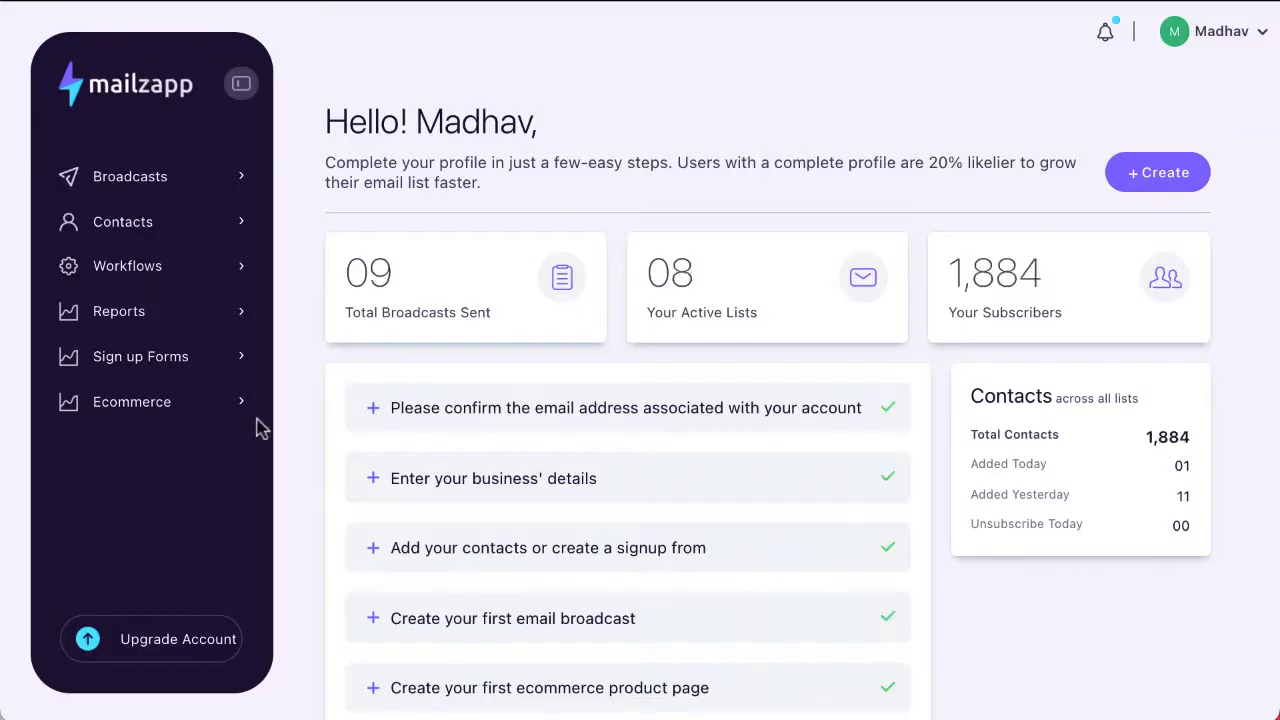
pyautogui.click(161, 279)
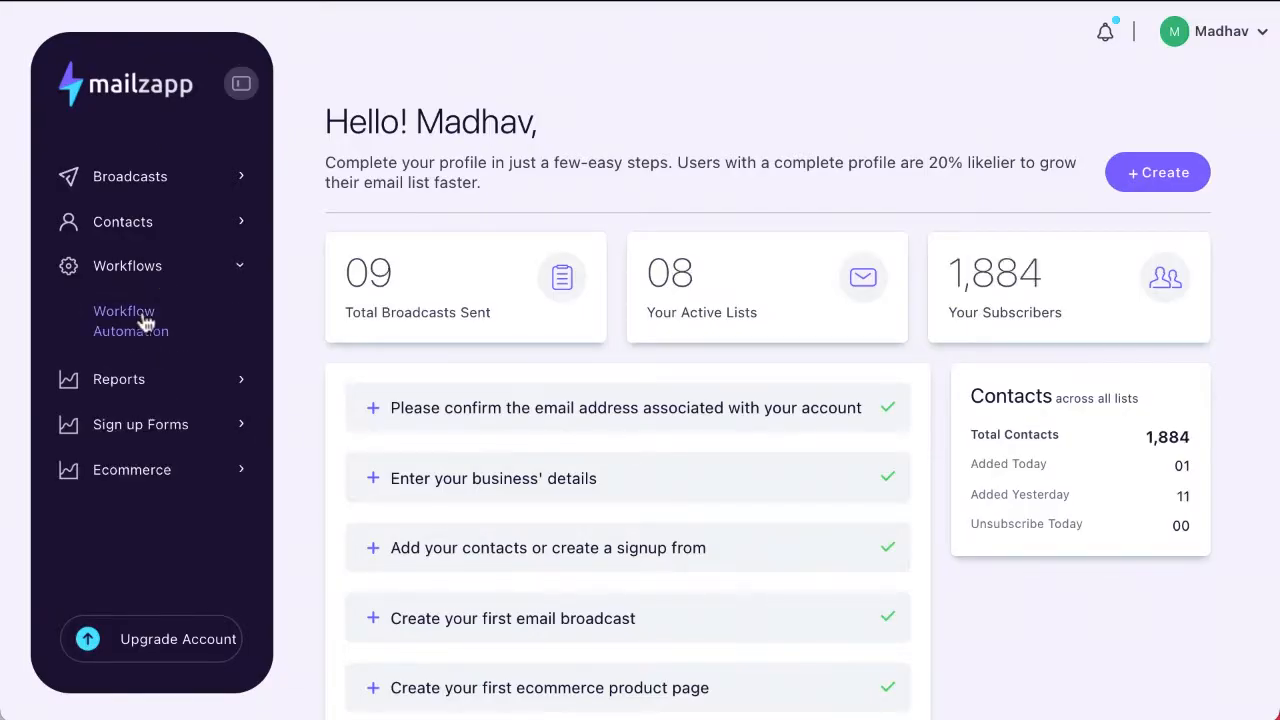
pyautogui.click(145, 321)
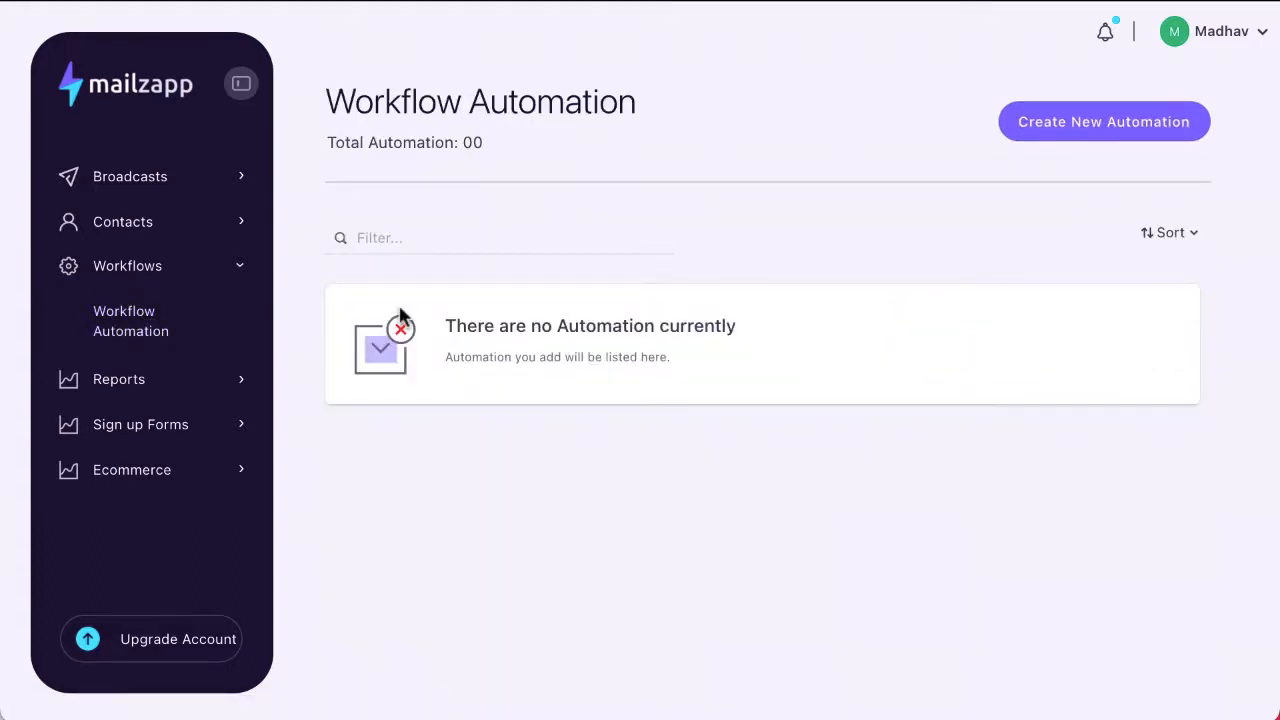
pyautogui.click(1113, 129)
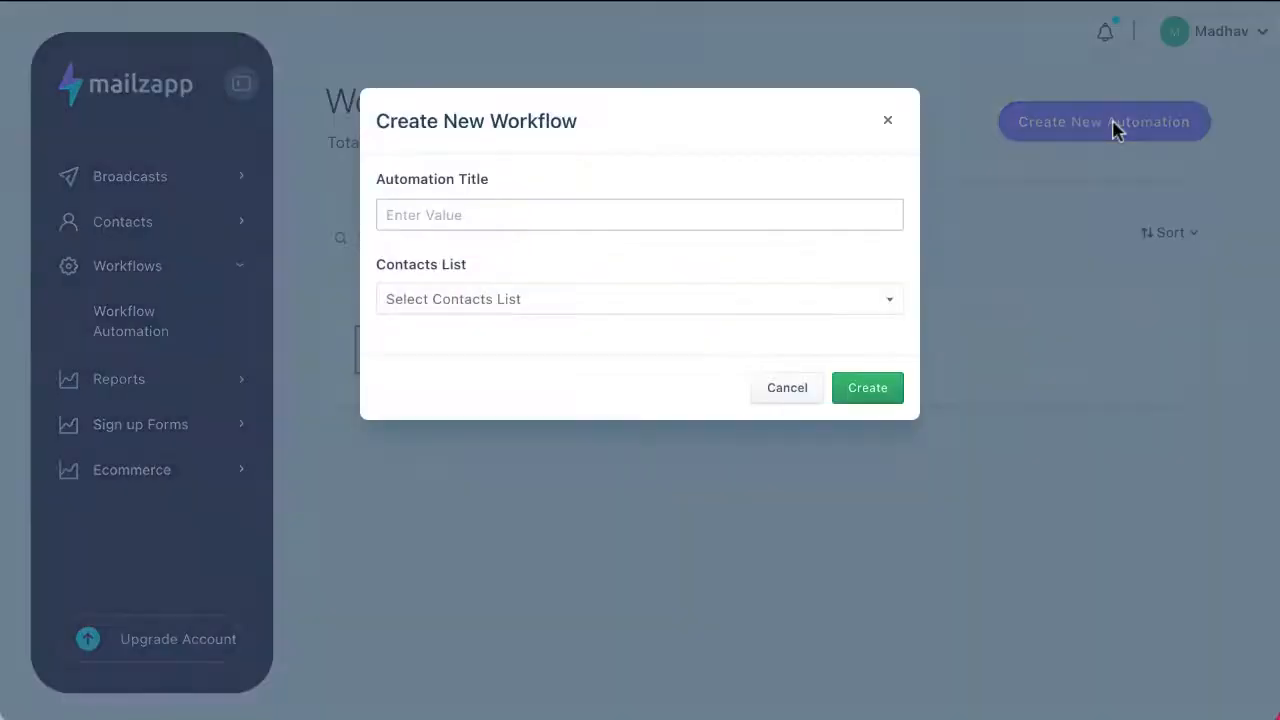
# Step: Title the new workflow "Demo Automation", assign it the "My First List" contacts list, and create it
pyautogui.click(499, 216)
pyautogui.write('Demo Automation')
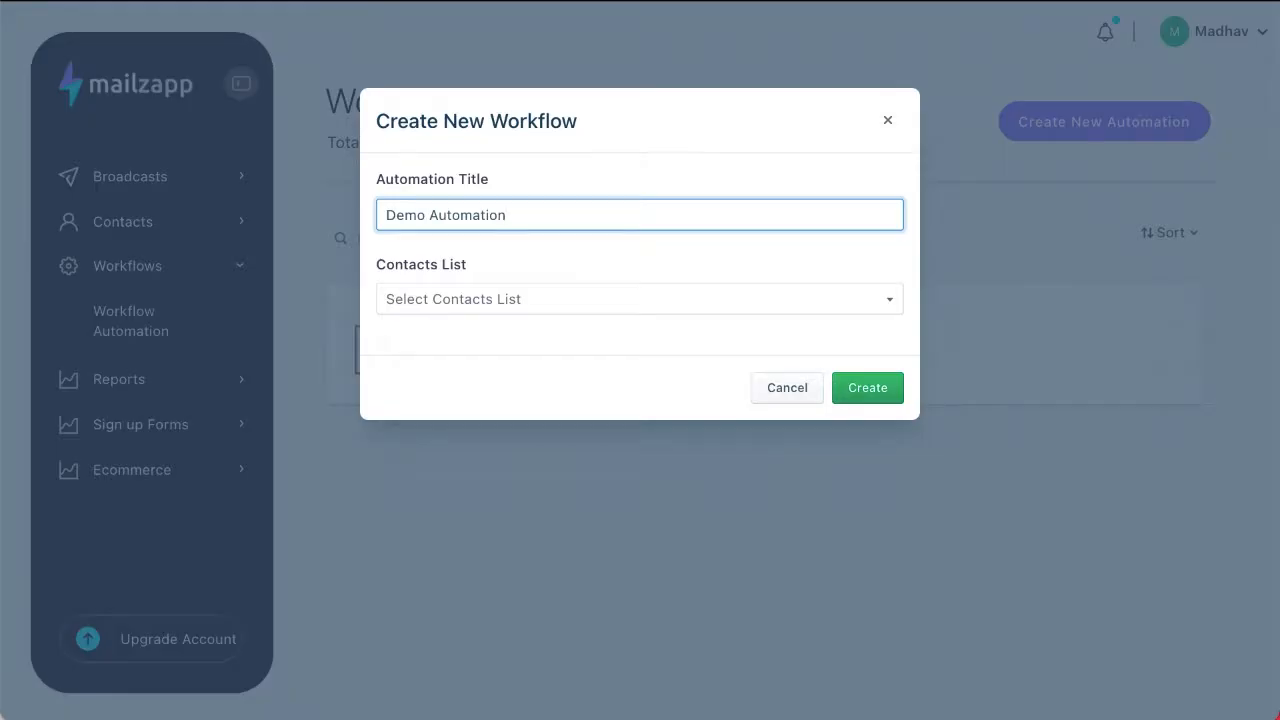
pyautogui.doubleClick(530, 121)
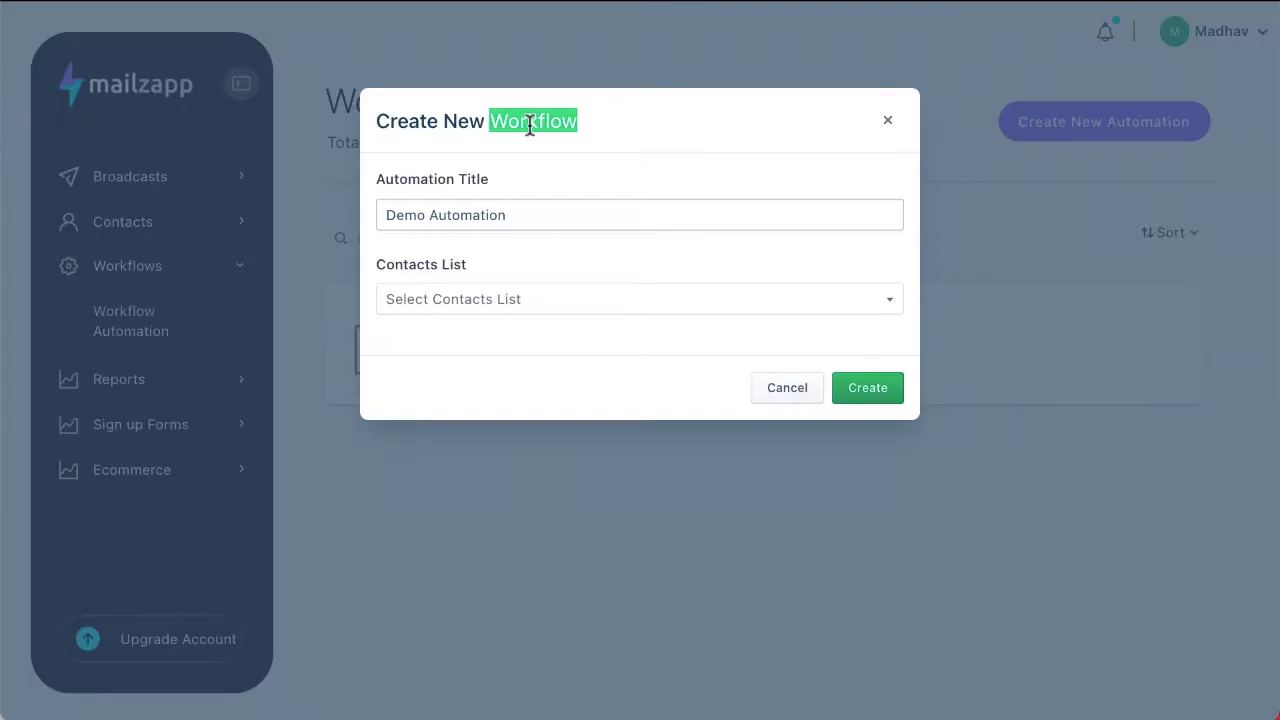
pyautogui.click(521, 304)
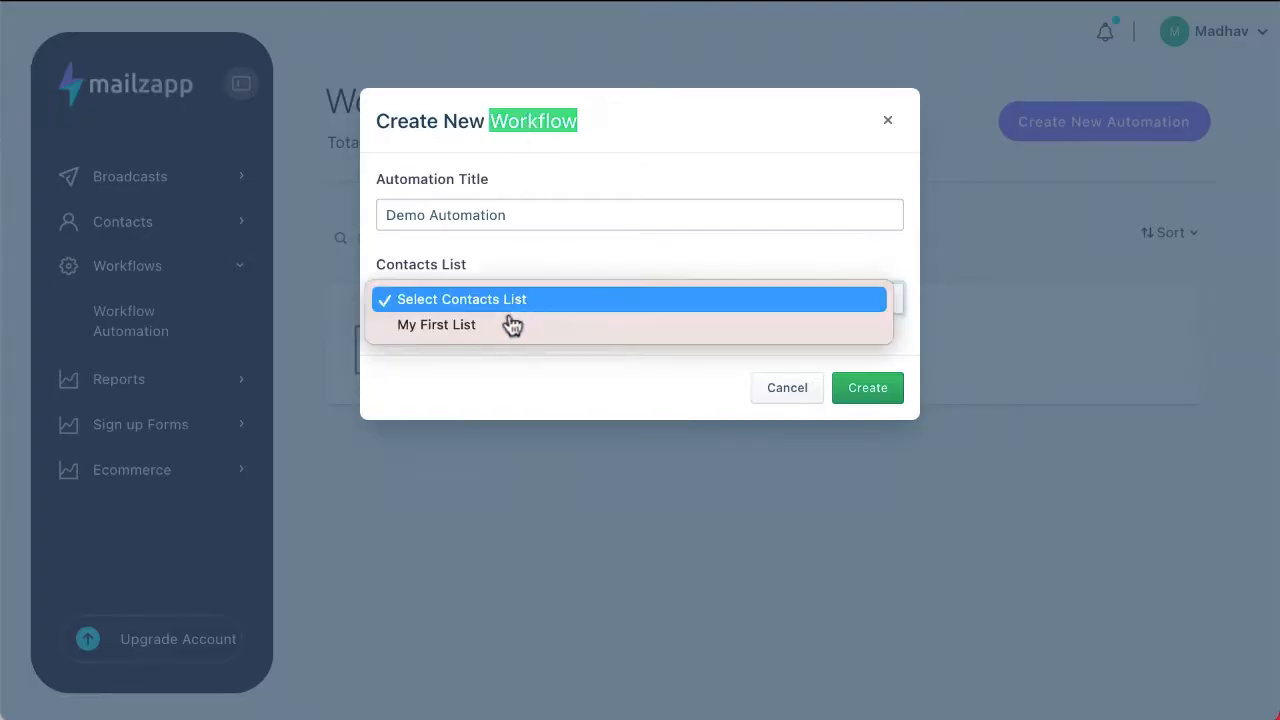
pyautogui.click(514, 323)
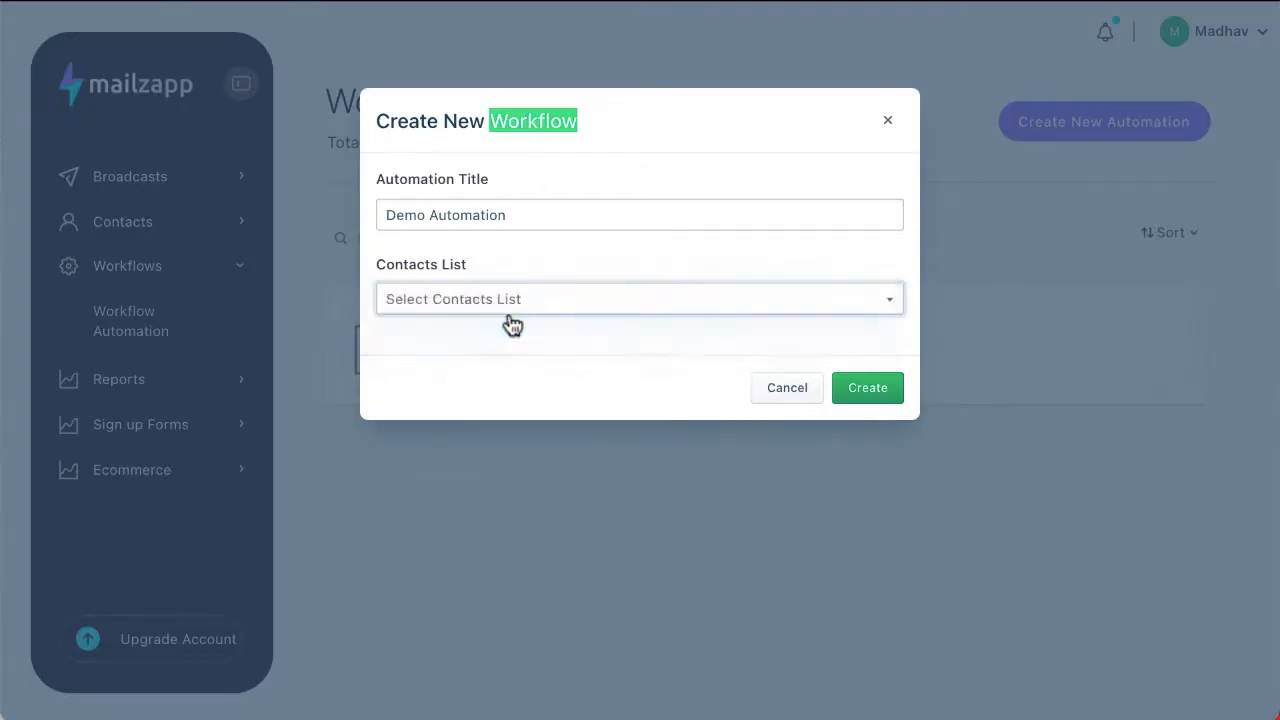
pyautogui.click(874, 386)
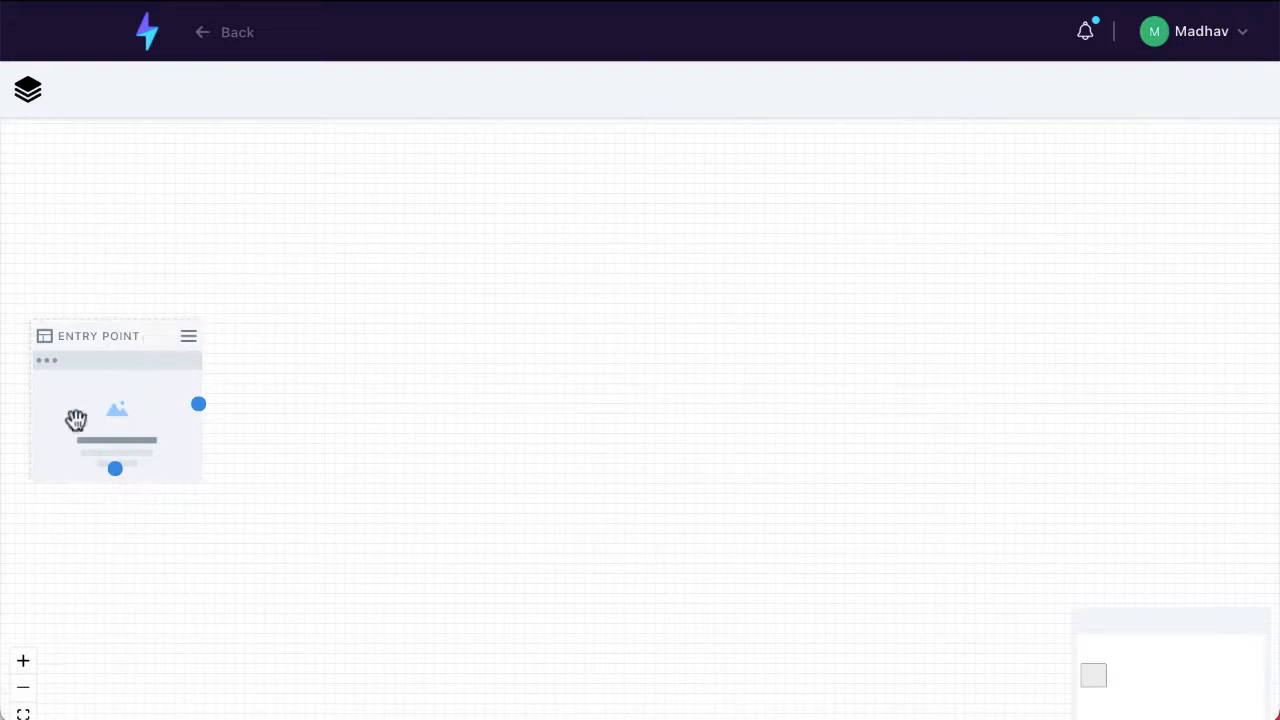
# Step: Add a Custom page to the workflow canvas beside the entry point, with the entry point linked to it
pyautogui.click(28, 90)
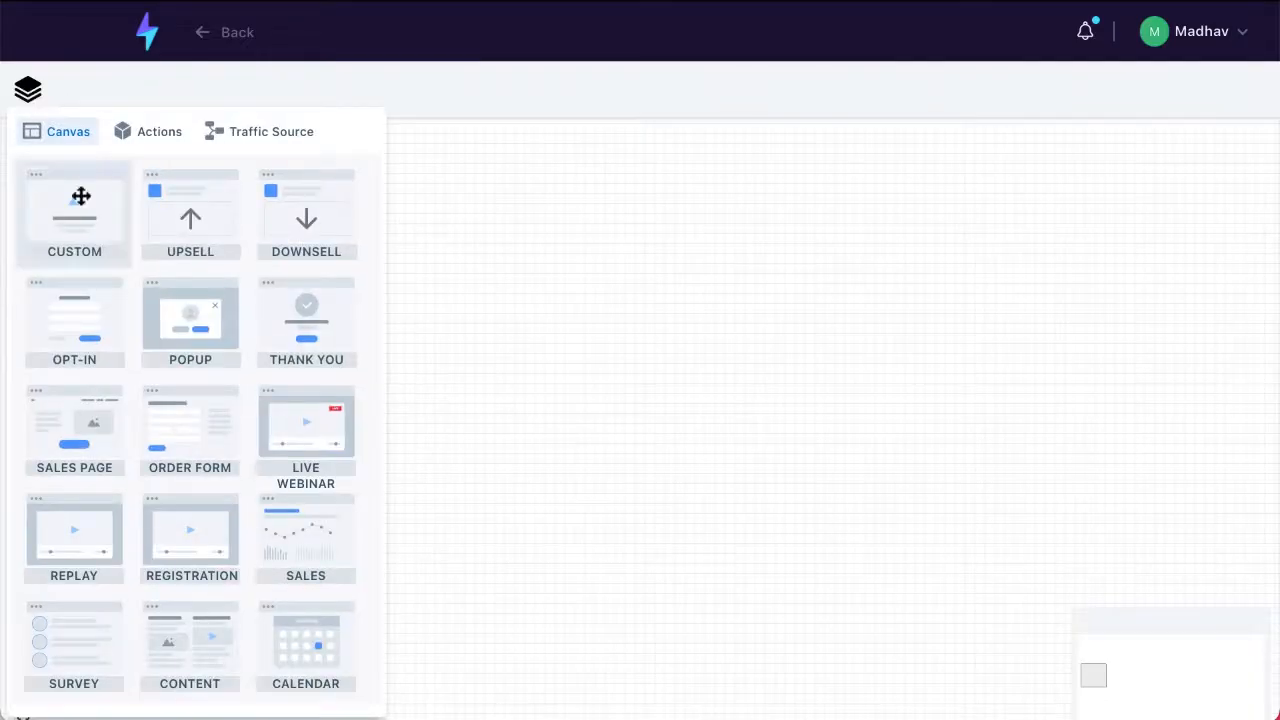
pyautogui.moveTo(81, 196); pyautogui.dragTo(534, 497)
pyautogui.click(563, 340)
pyautogui.moveTo(623, 543); pyautogui.dragTo(506, 409)
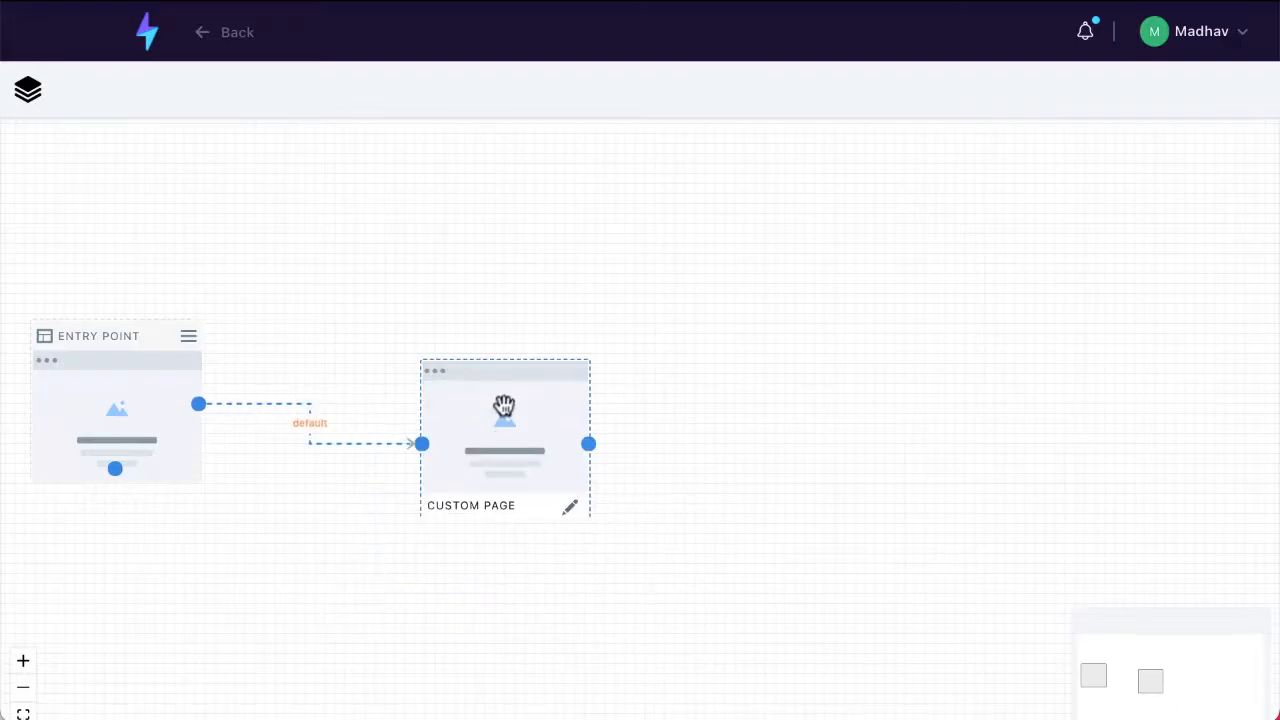
# Step: Add a second Custom page beyond the first one and connect the first page to it
pyautogui.click(27, 94)
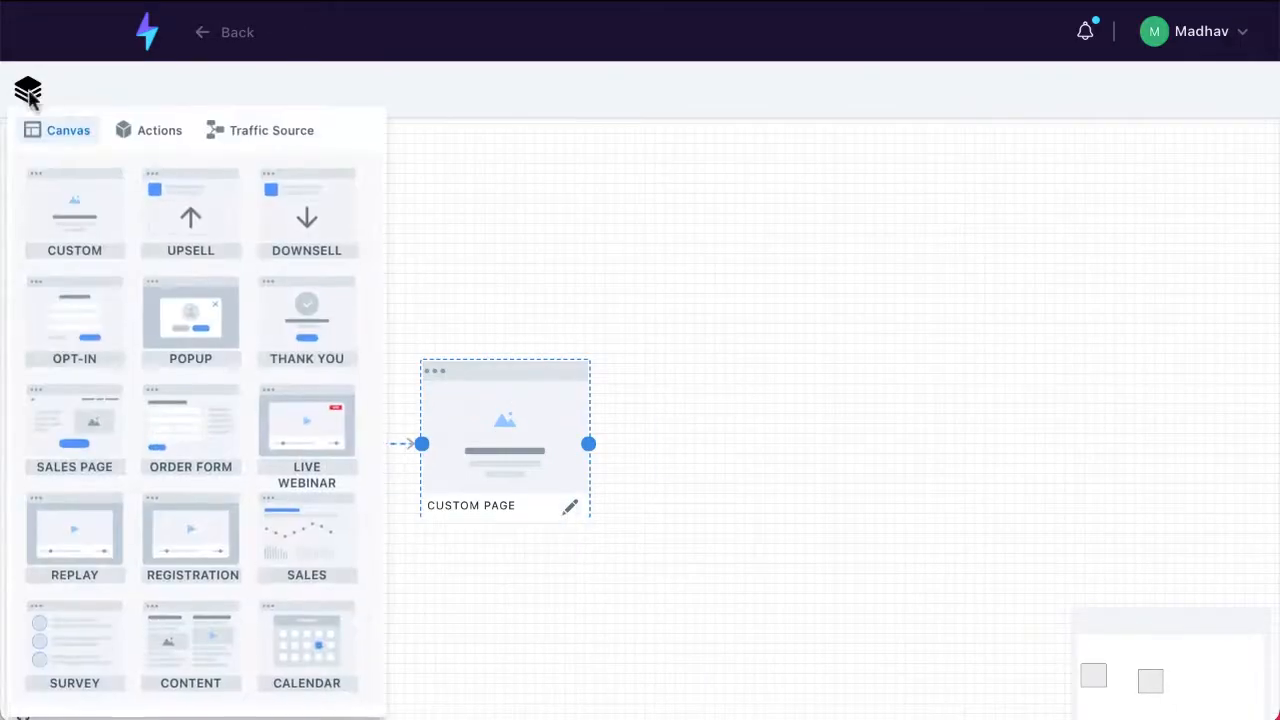
pyautogui.moveTo(63, 175); pyautogui.dragTo(775, 366)
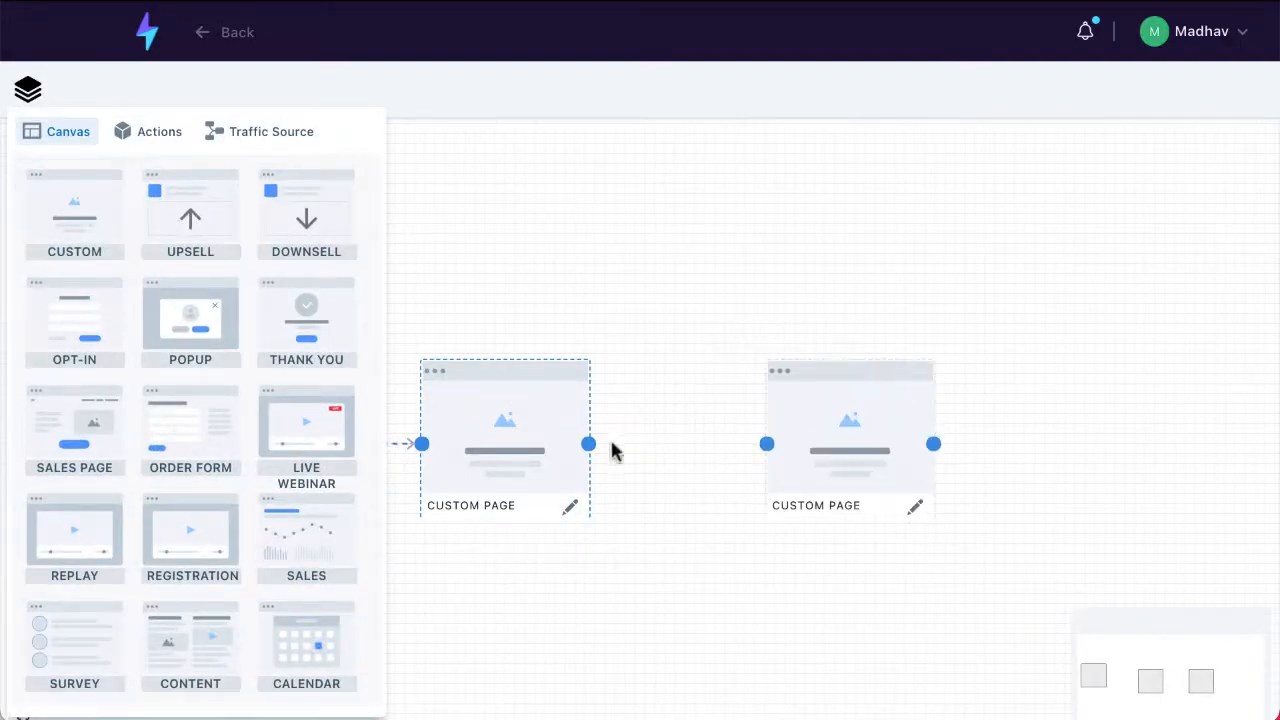
pyautogui.moveTo(583, 443); pyautogui.dragTo(766, 443)
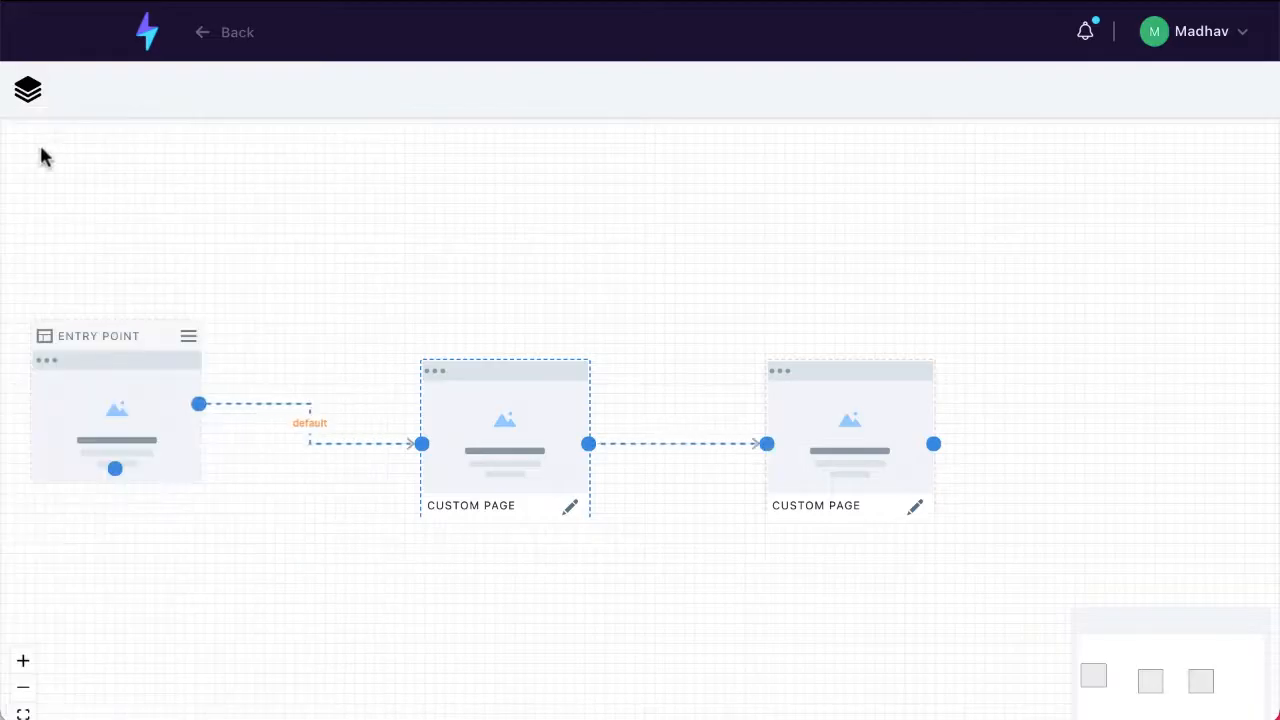
pyautogui.scroll(-1, 1063, 649)
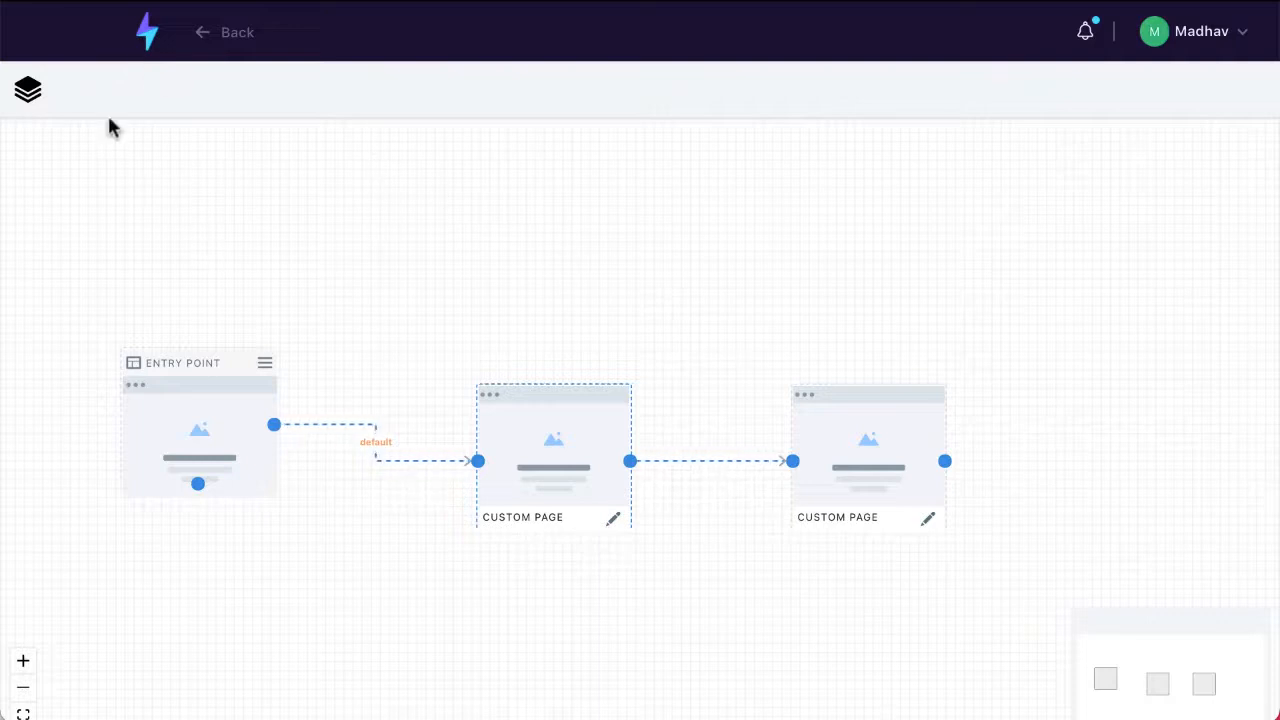
pyautogui.click(30, 92)
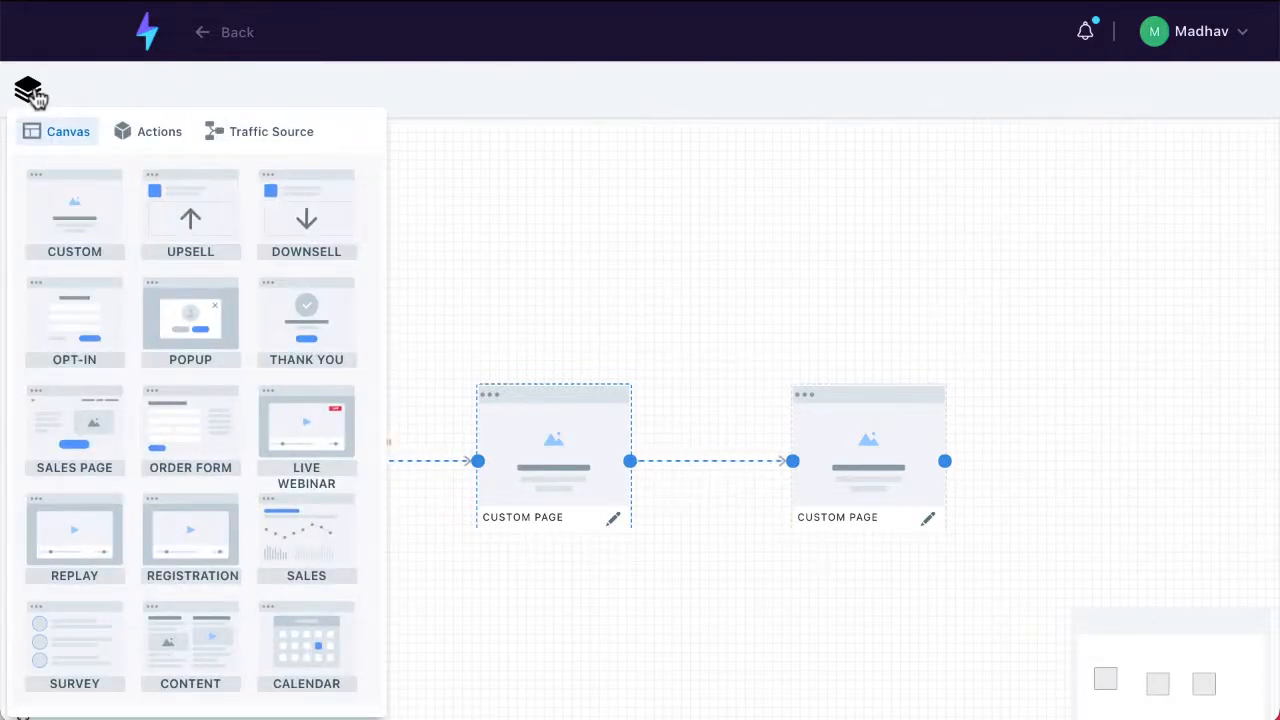
pyautogui.click(30, 92)
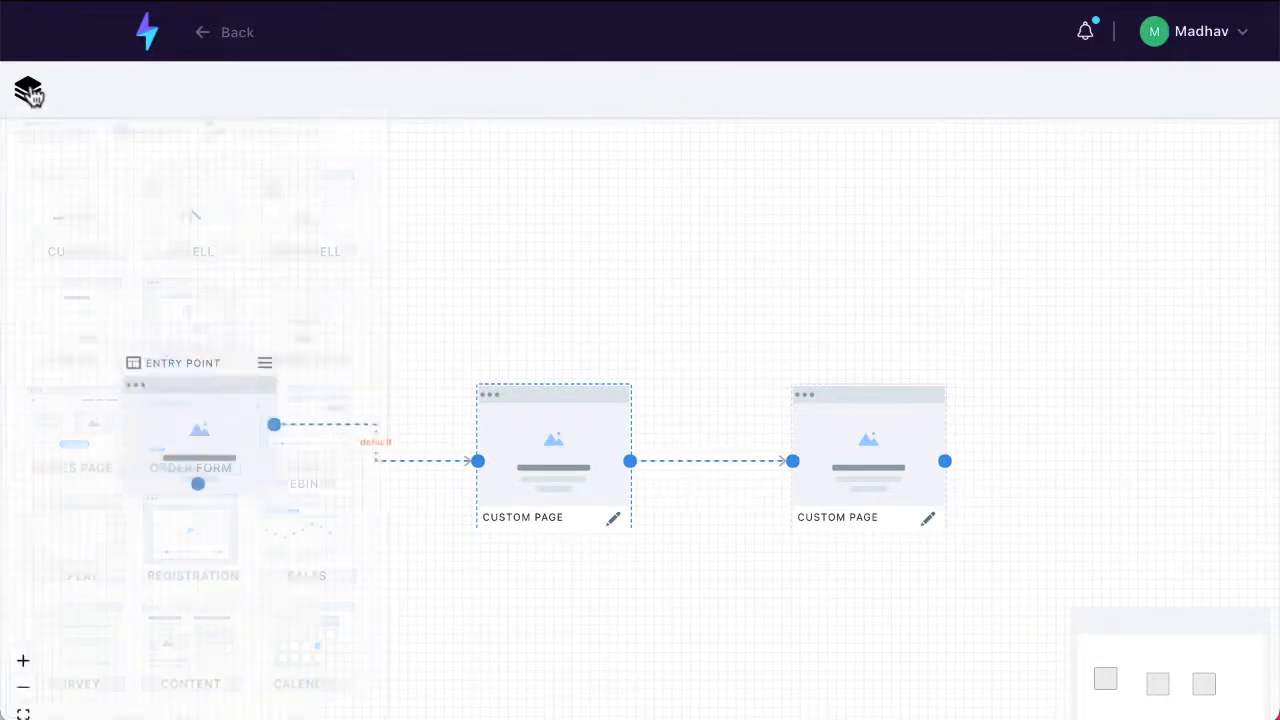
# Step: Go to the broadcast reports from the dashboard and open the stats of the "First Email to JVs" broadcast
pyautogui.click(146, 33)
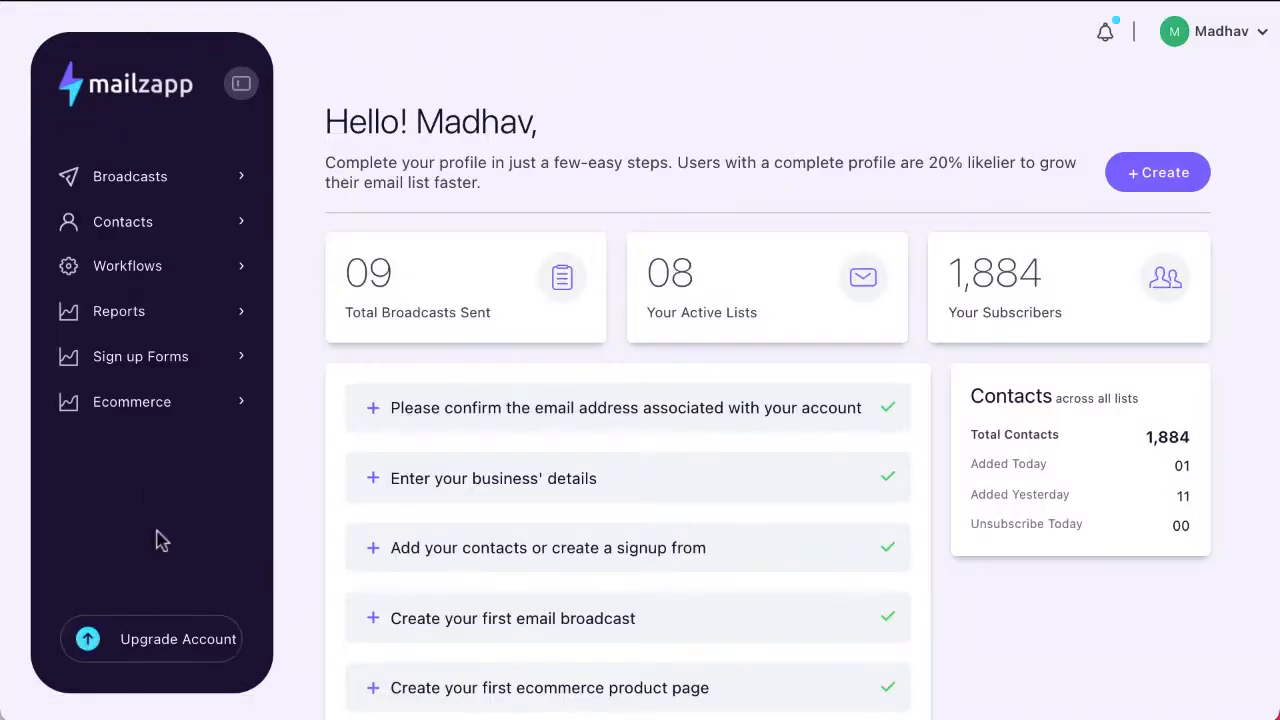
pyautogui.click(132, 322)
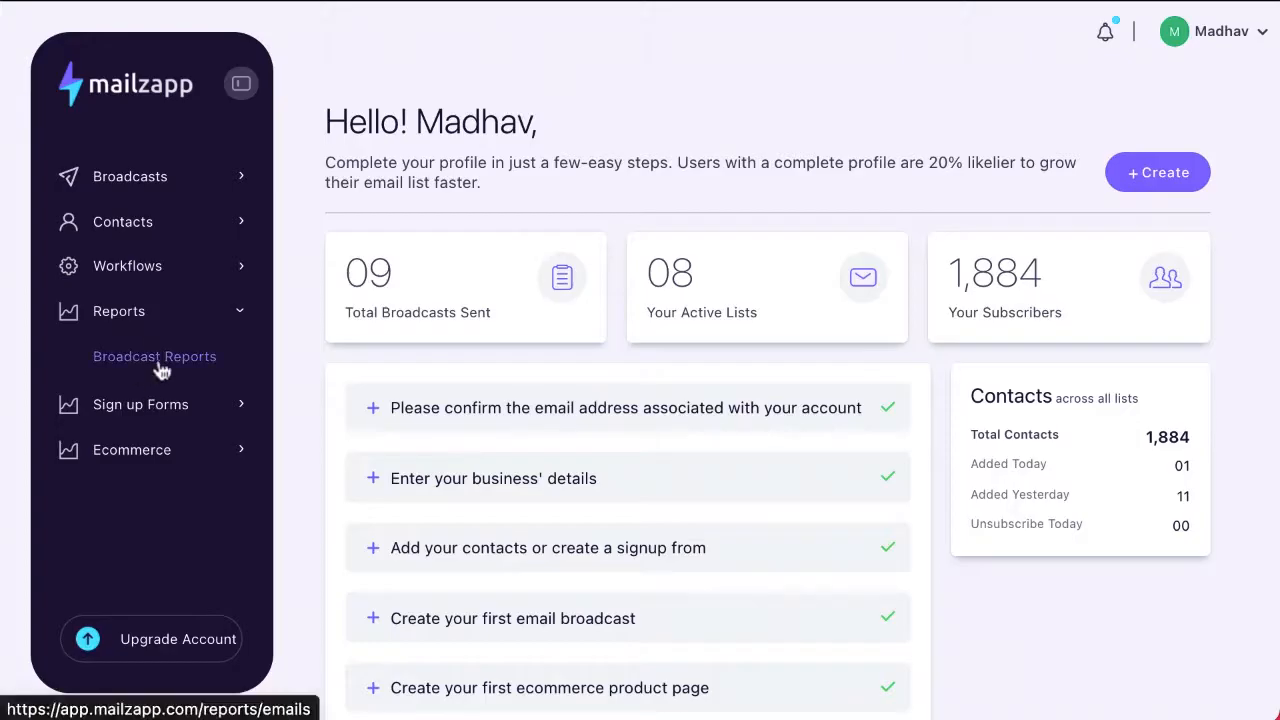
pyautogui.click(157, 360)
pyautogui.scroll(-1, 463, 553)
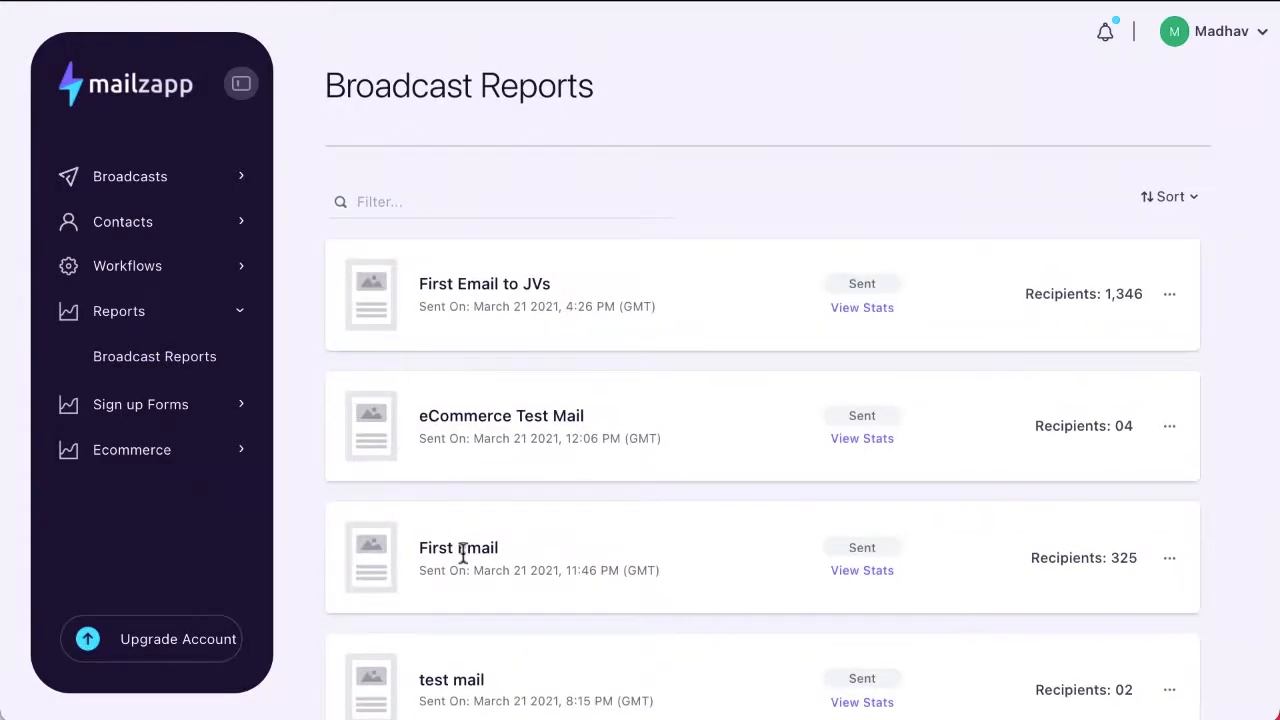
pyautogui.scroll(-1, 463, 553)
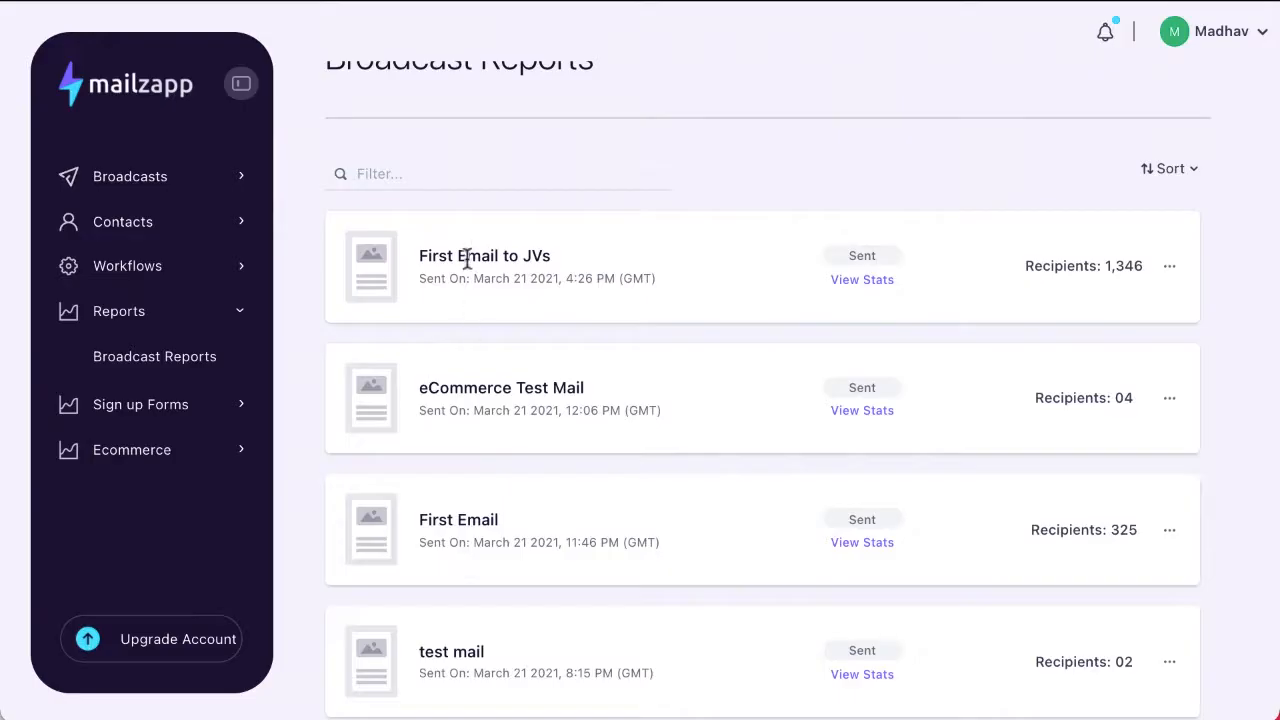
pyautogui.click(846, 281)
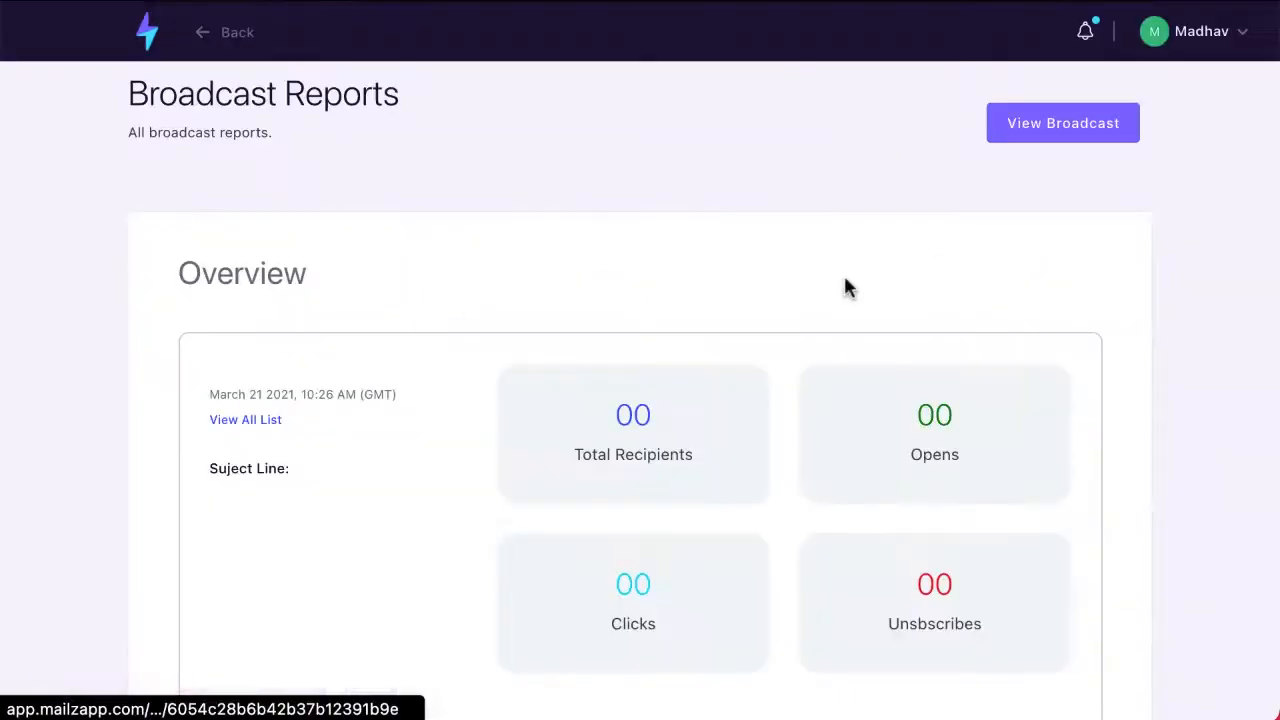
# Step: Examine the broadcast's report, covering recipients, opens, clicks, bounces, open rate, click-through rate, unsubscribes, abuse complaints and forwards
pyautogui.scroll(-2, 845, 286)
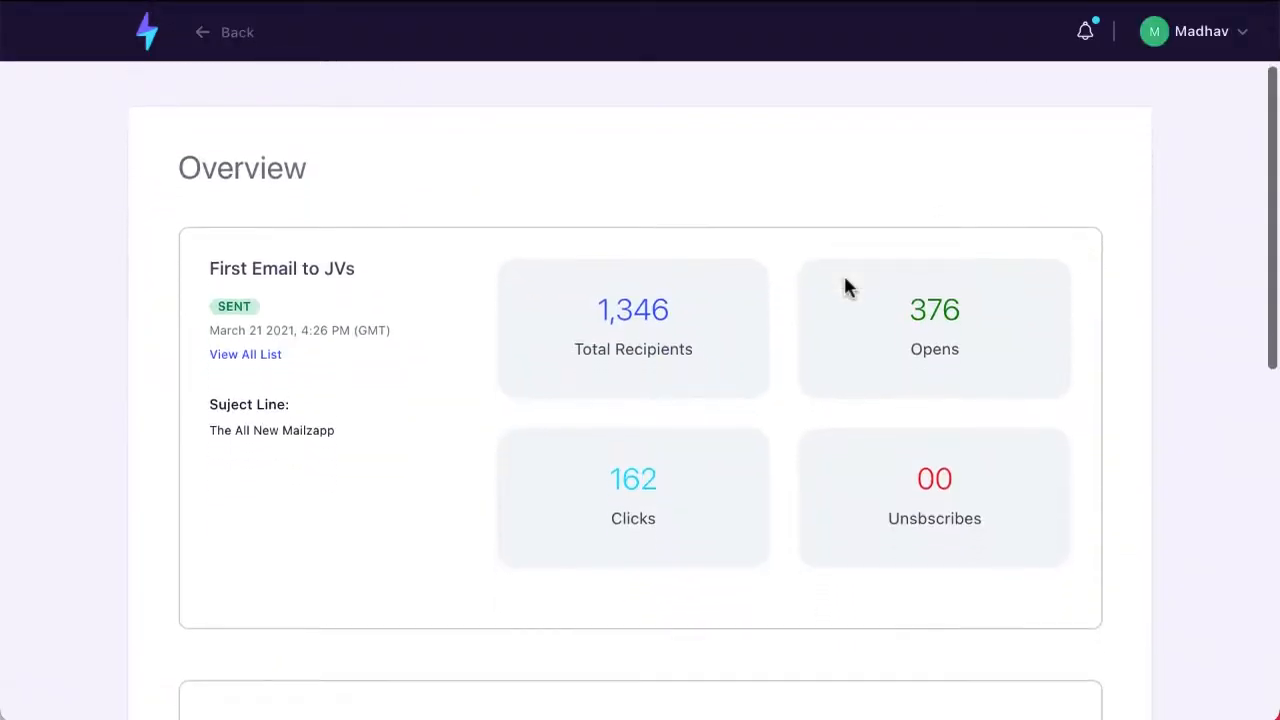
pyautogui.scroll(-1, 709, 324)
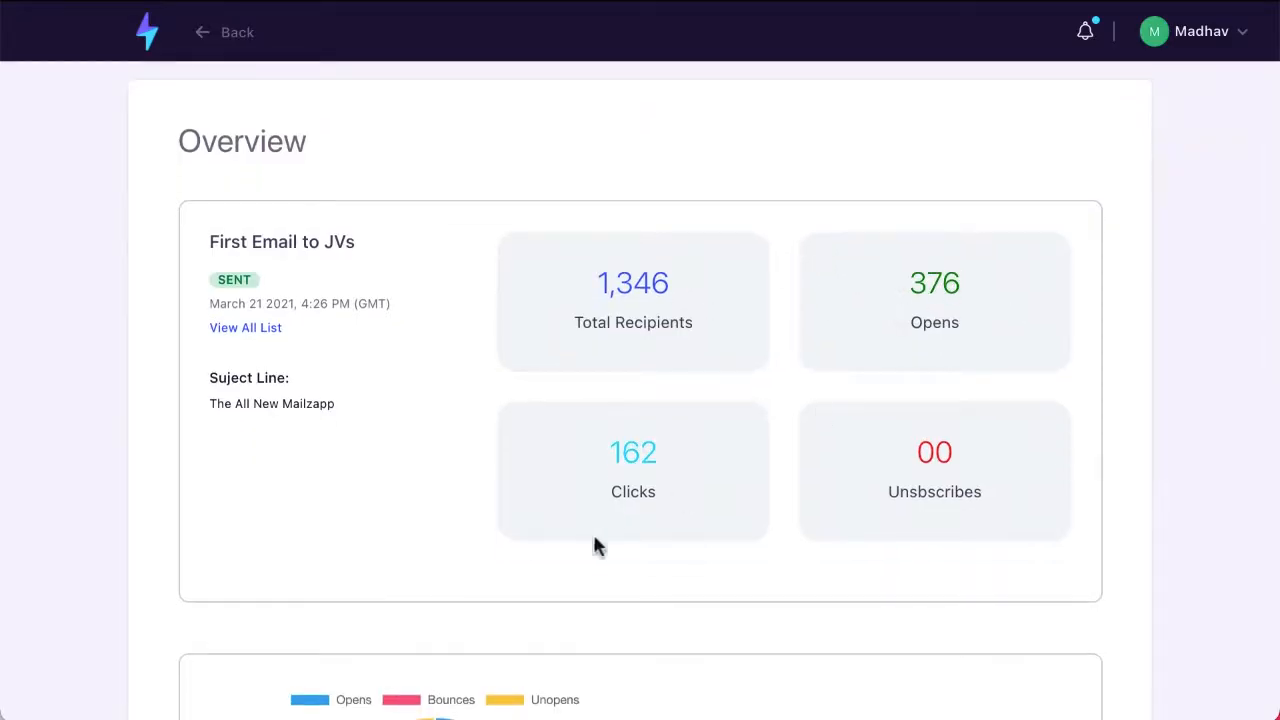
pyautogui.scroll(-6, 731, 606)
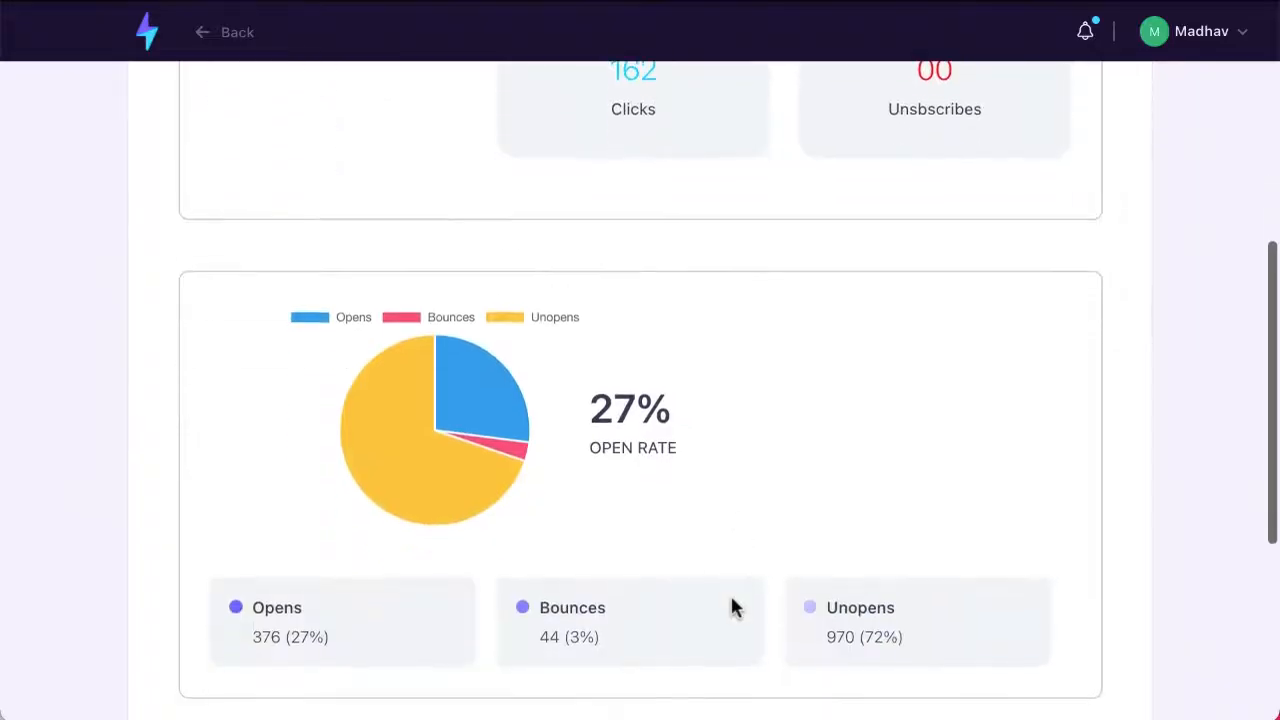
pyautogui.scroll(-1, 731, 606)
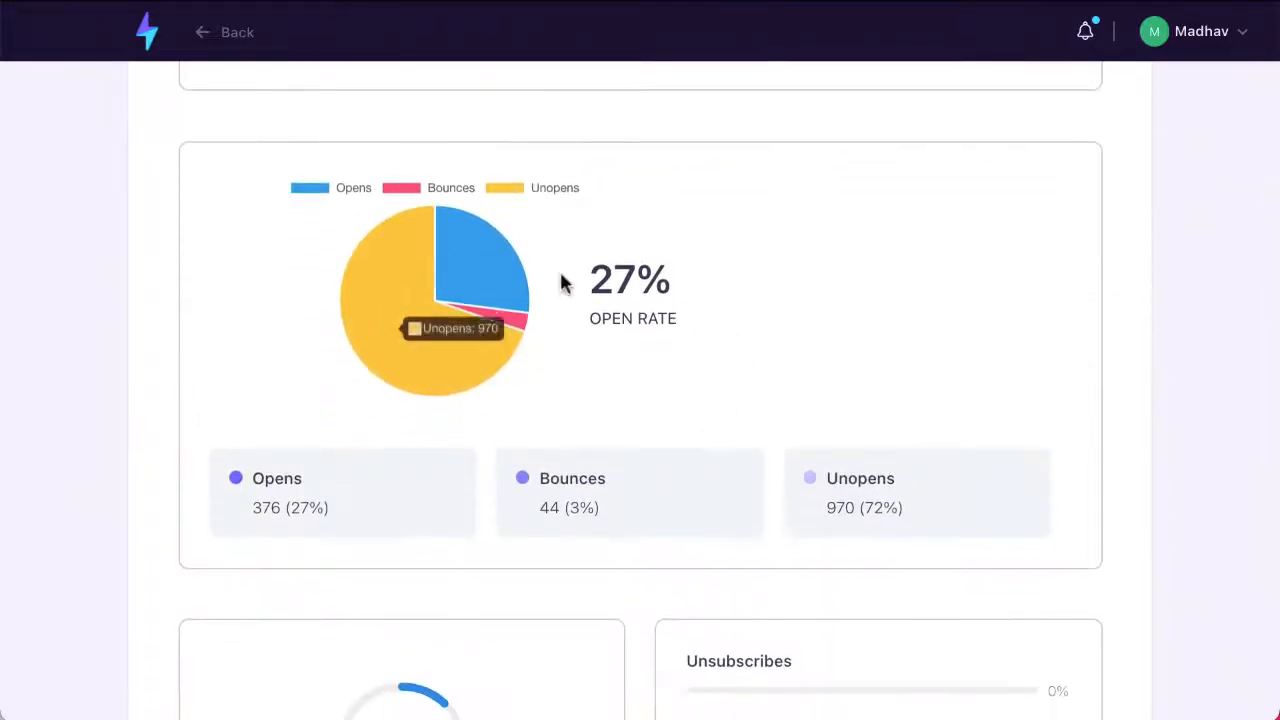
pyautogui.scroll(-2, 783, 423)
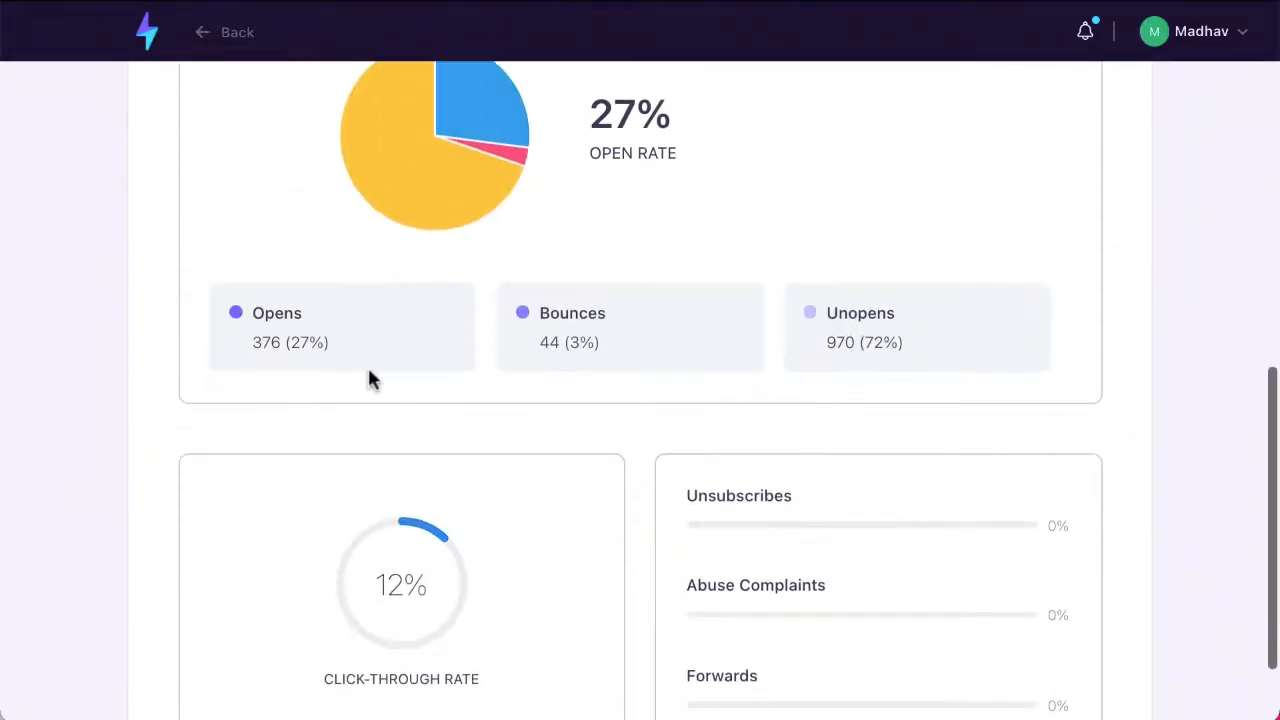
pyautogui.scroll(-1, 934, 409)
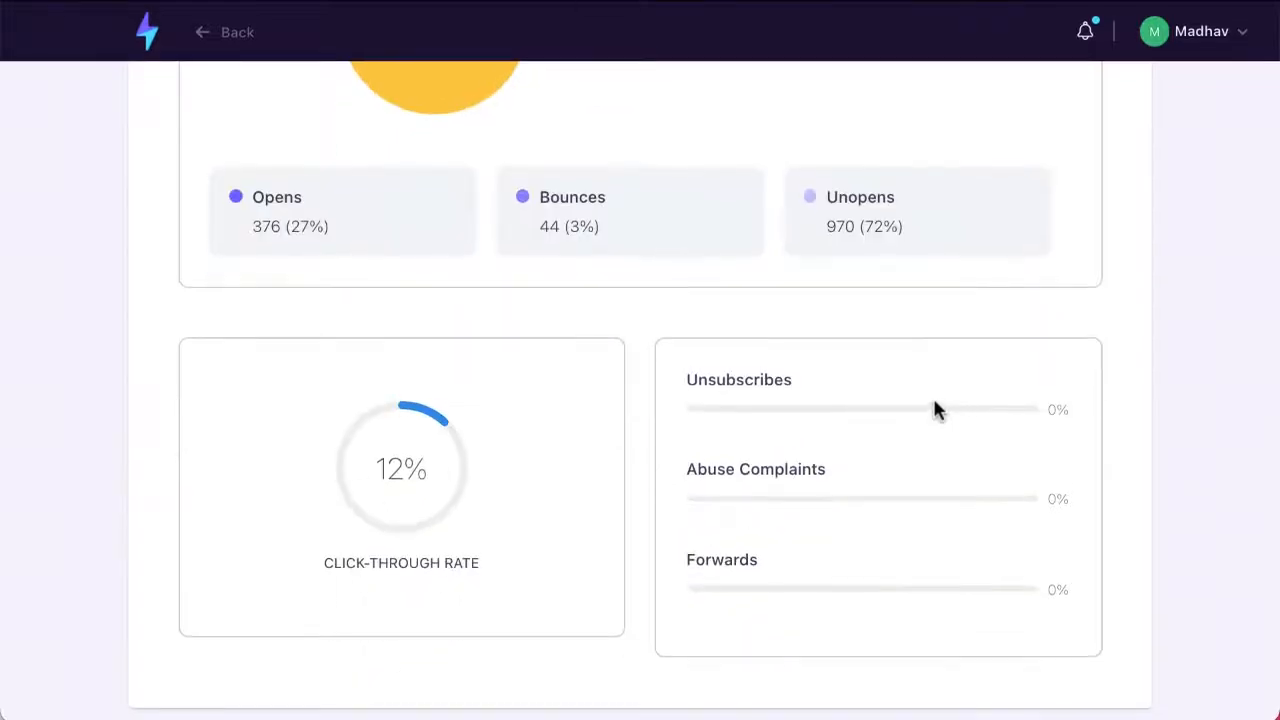
pyautogui.scroll(6, 766, 623)
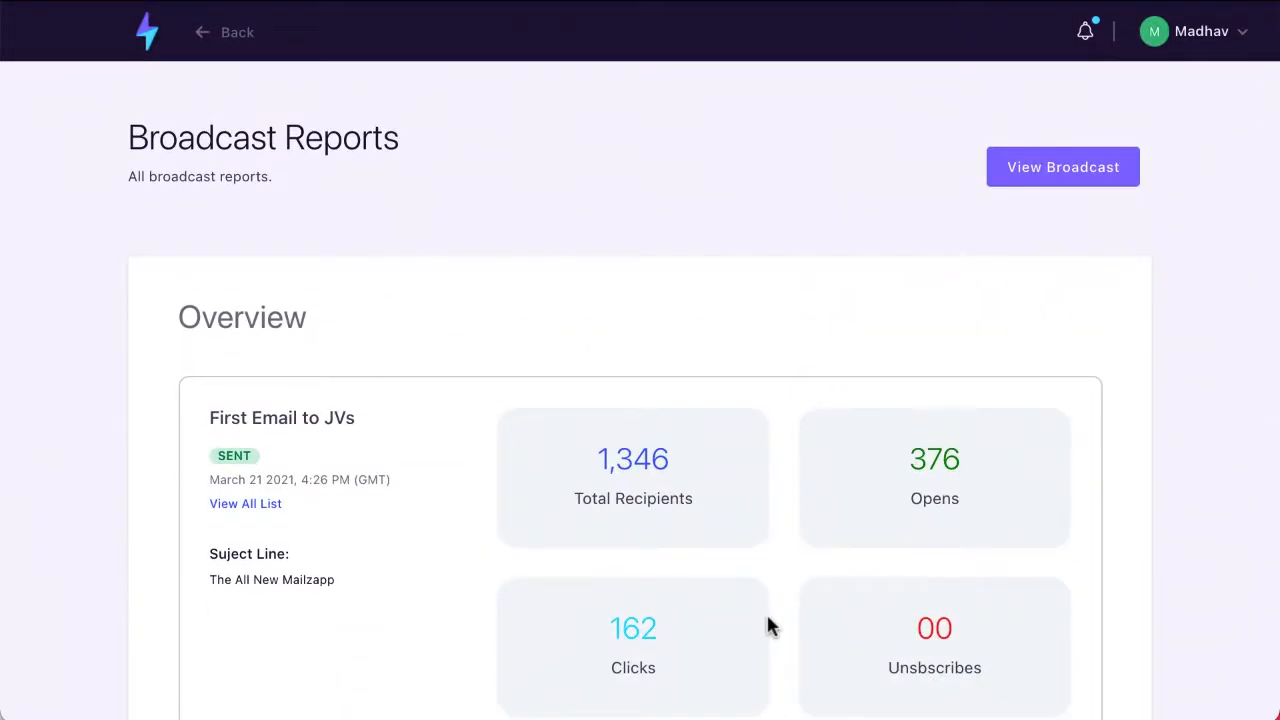
pyautogui.scroll(-6, 766, 626)
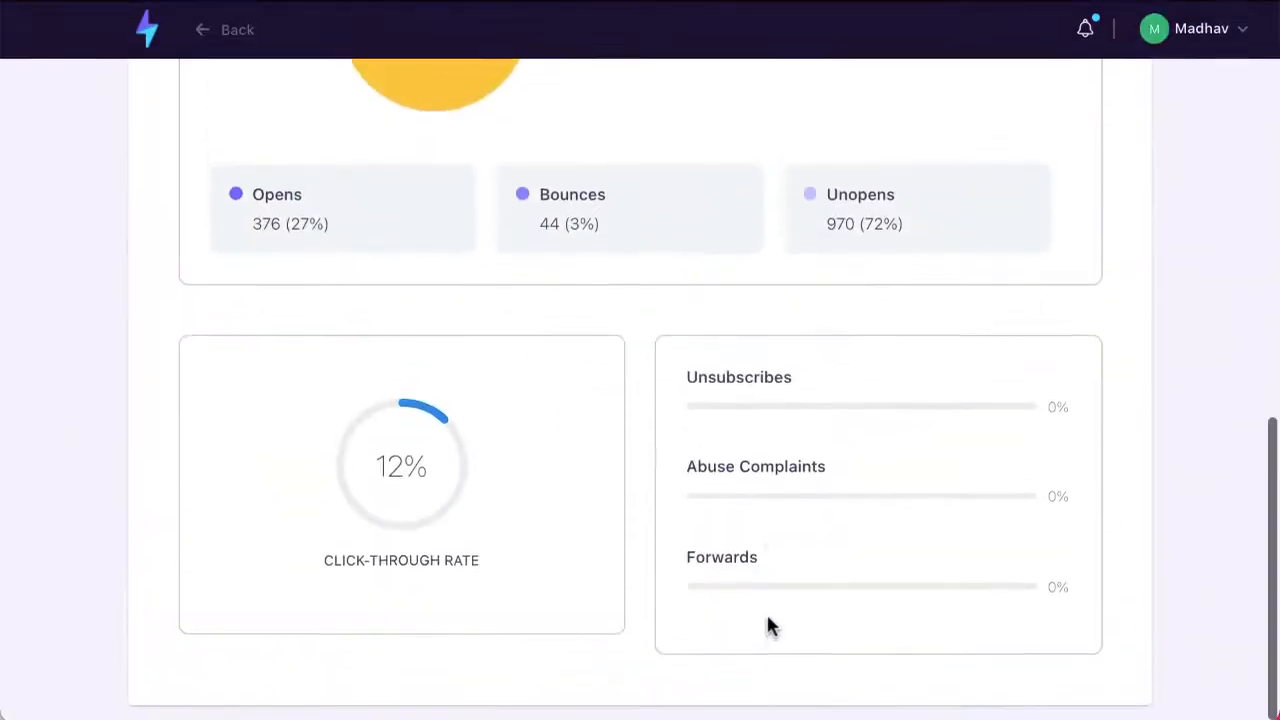
pyautogui.scroll(1, 300, 360)
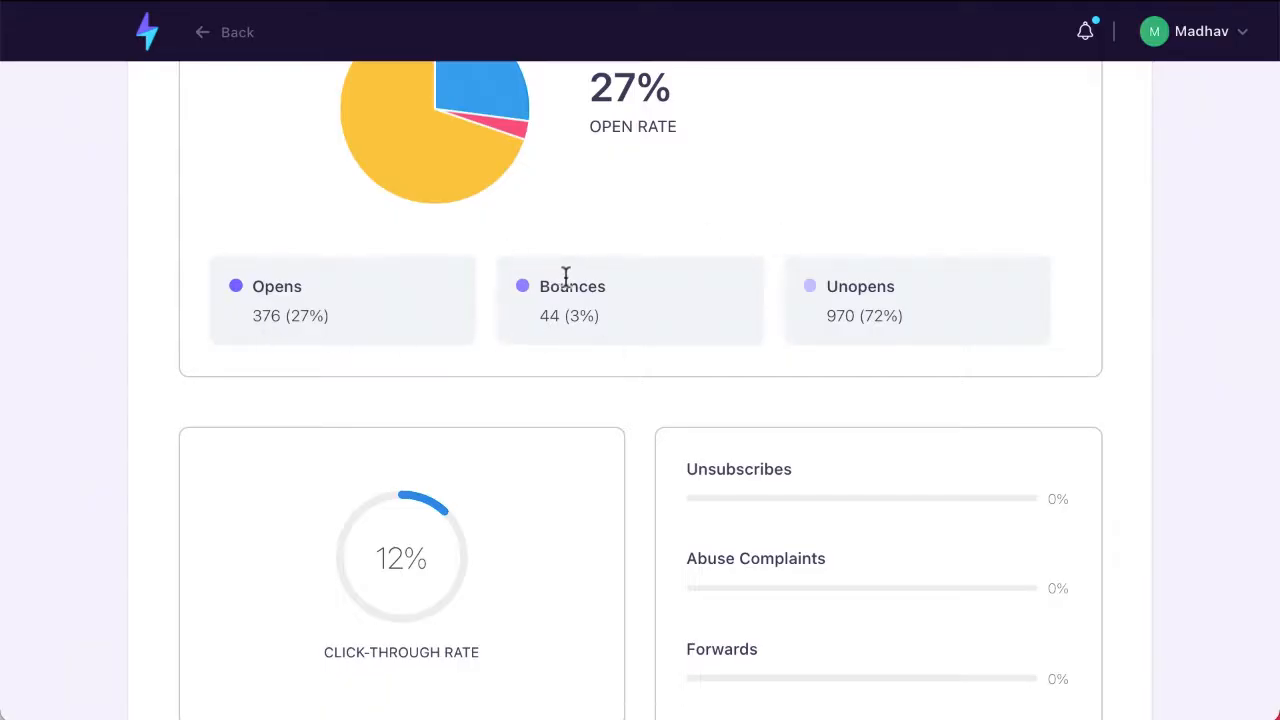
pyautogui.scroll(7, 566, 277)
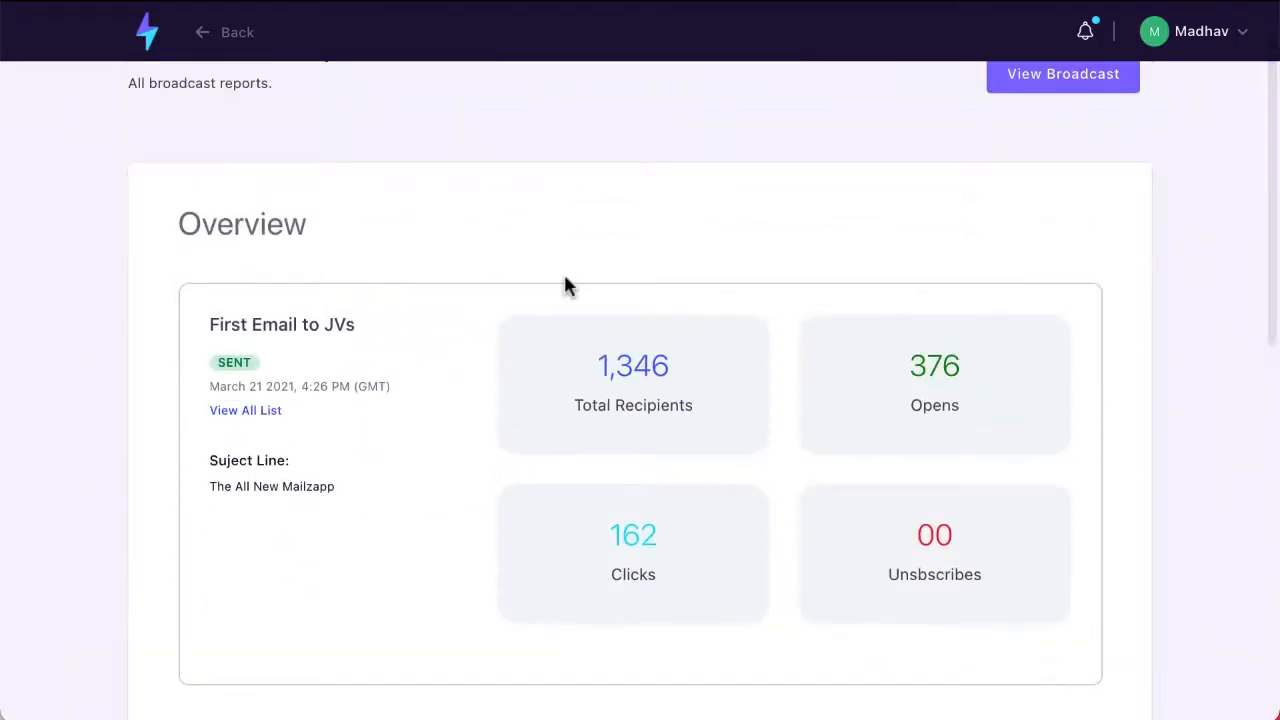
# Step: View the sent email of the "First Email to JVs" broadcast and read through its content
pyautogui.scroll(1, 564, 278)
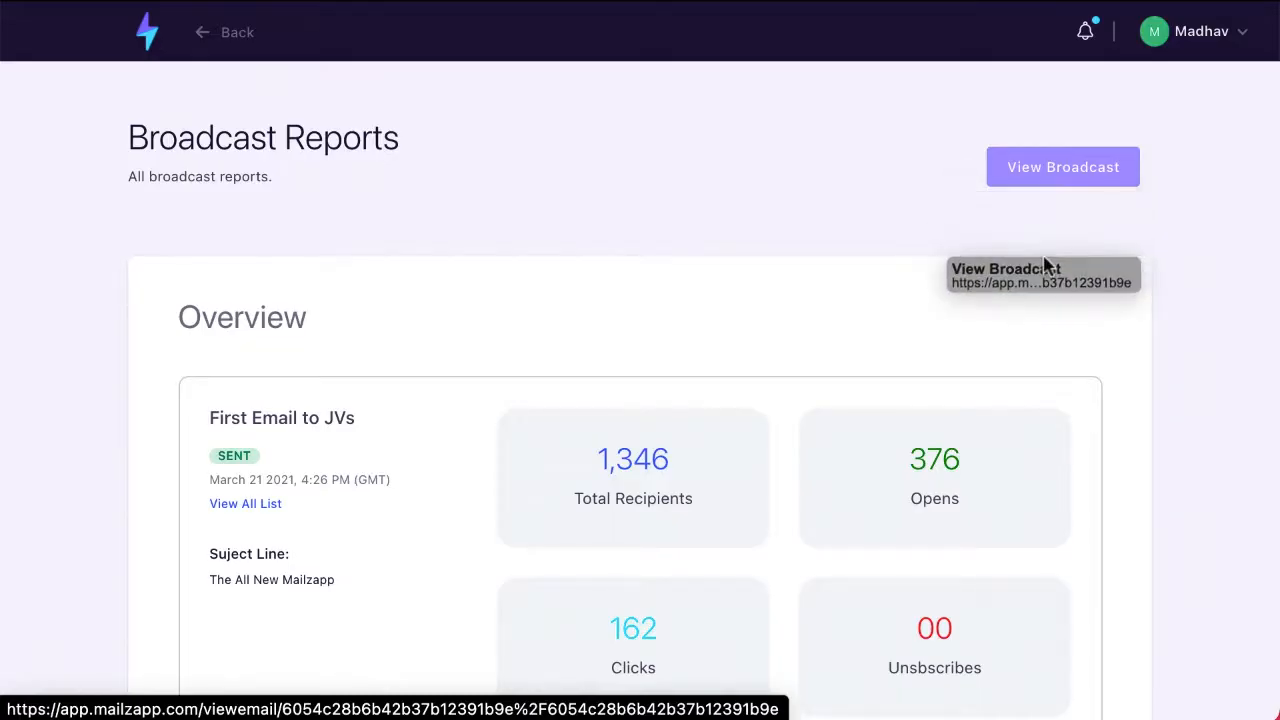
pyautogui.click(1050, 175)
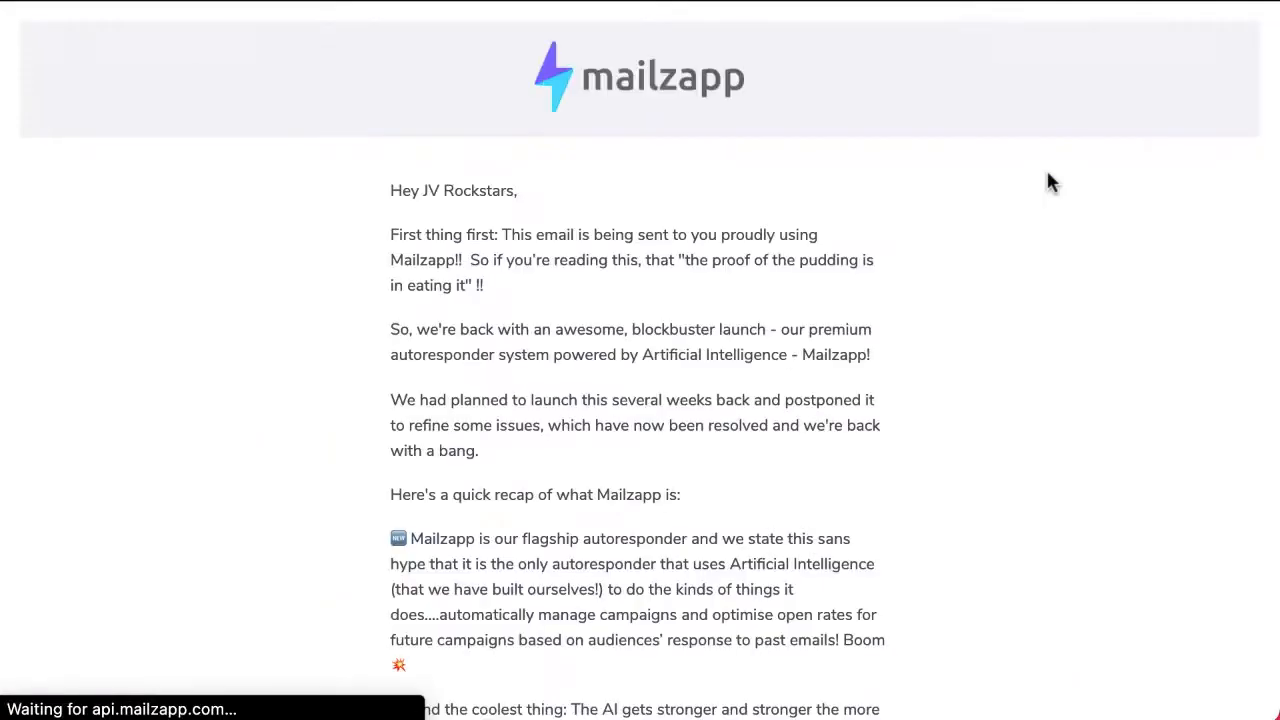
pyautogui.scroll(-5, 1046, 183)
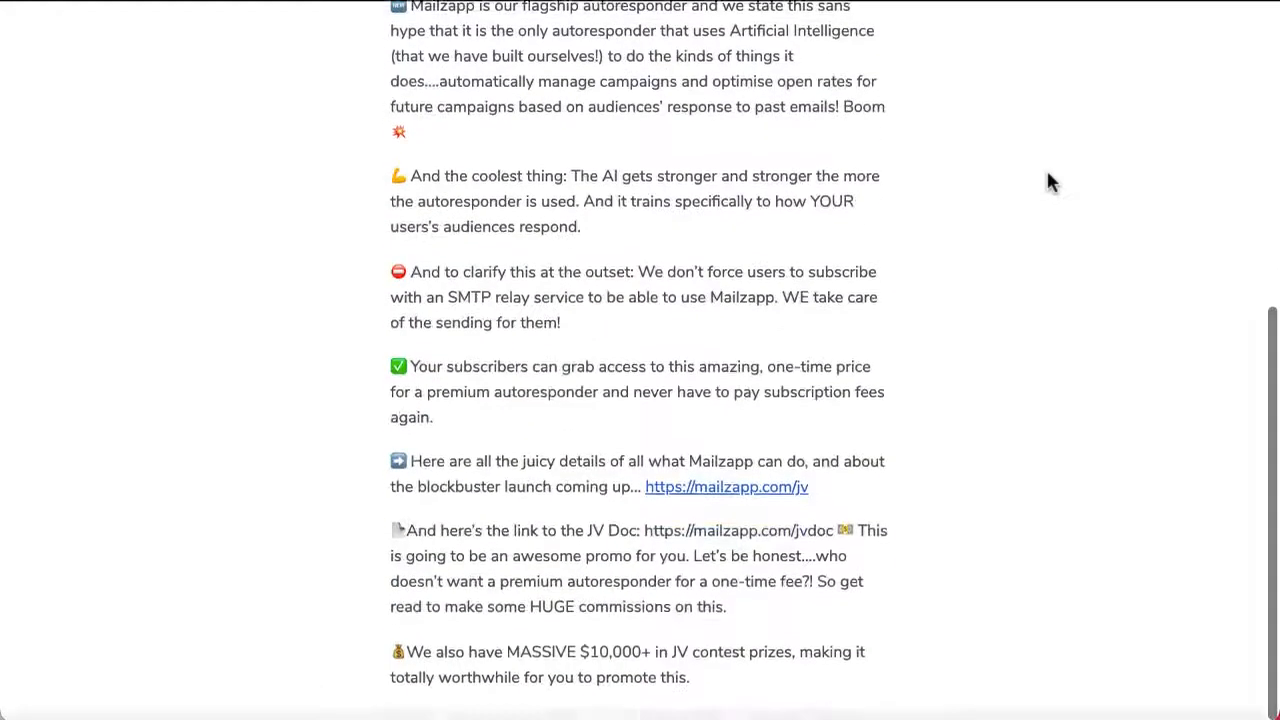
# Step: Leave the sent email, return to the dashboard and open the list of sign-up forms
pyautogui.scroll(6, 1046, 183)
pyautogui.scroll(-1, 640, 360)
pyautogui.press('super+Left')
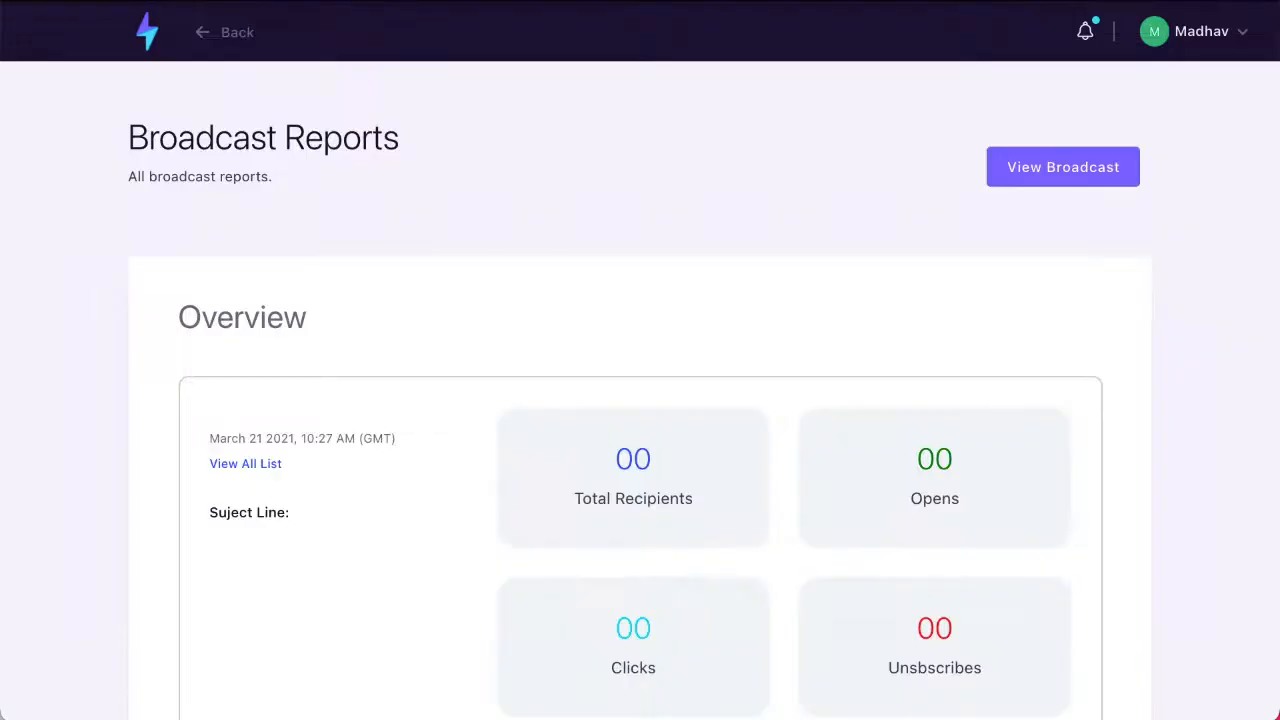
pyautogui.click(148, 45)
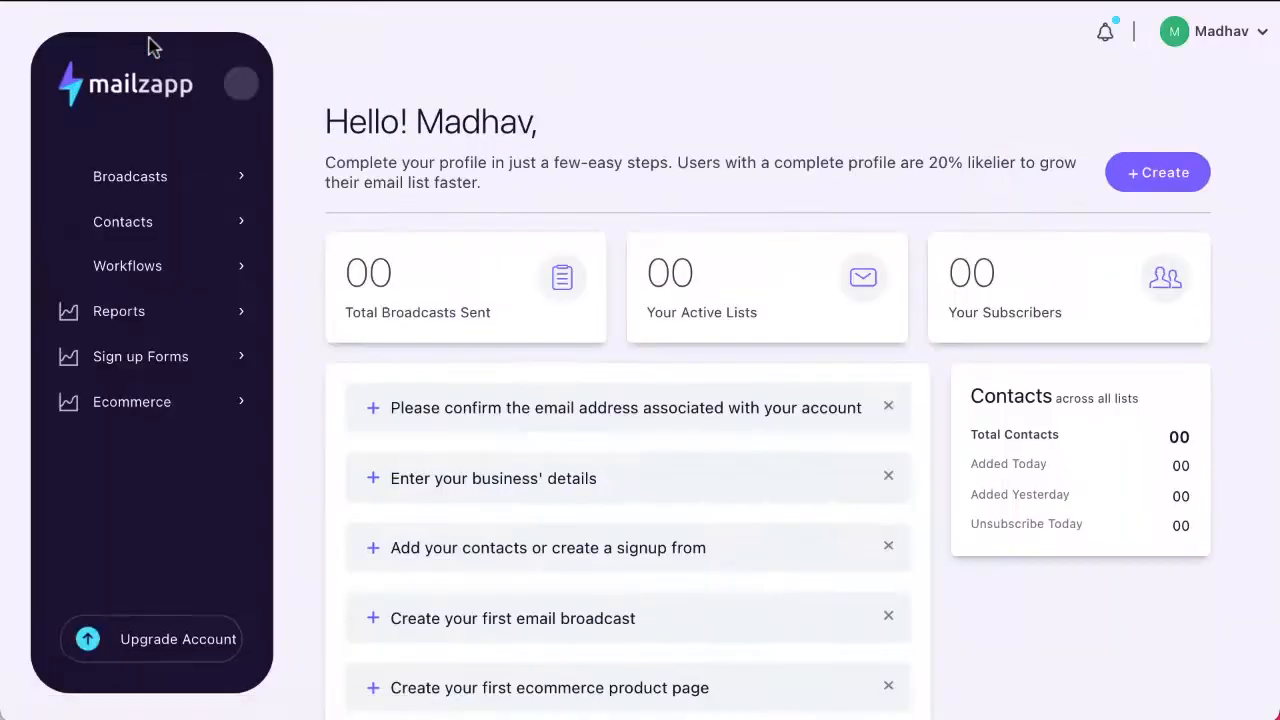
pyautogui.click(128, 366)
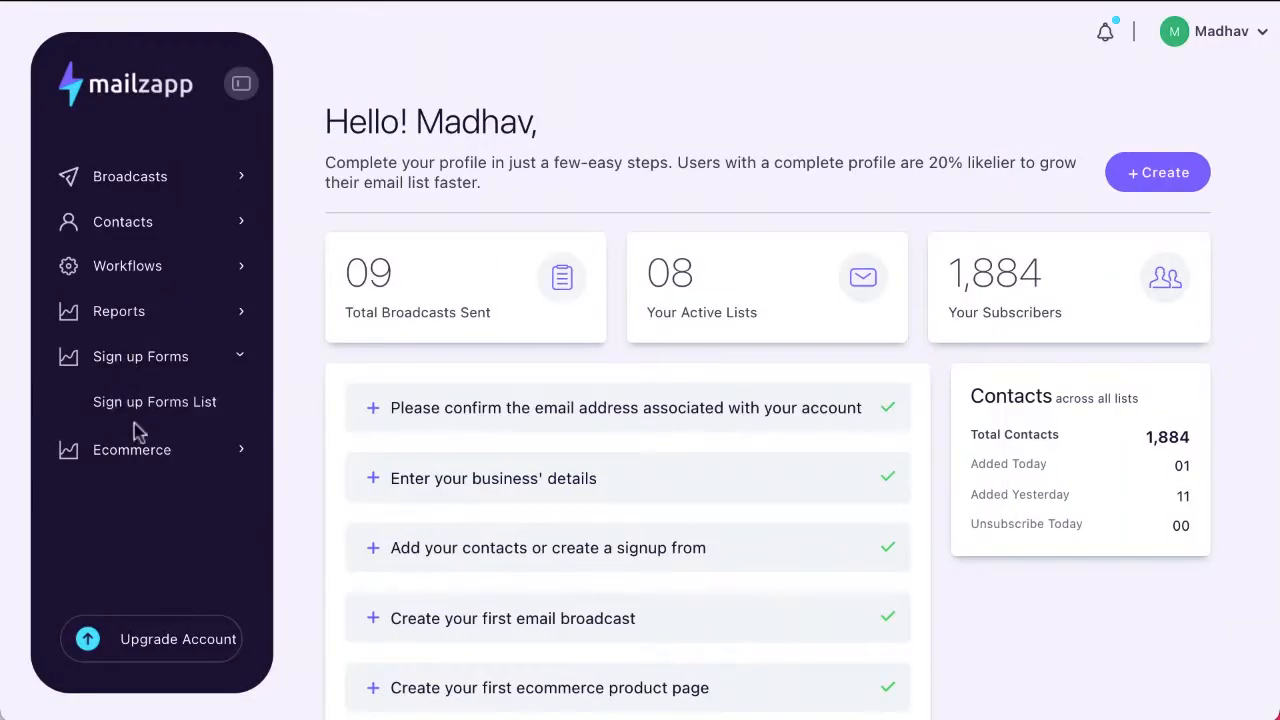
pyautogui.click(150, 401)
# Step: Create a signup form named "Demo" linked to the "Demo CnP" contact list, then save and publish it
pyautogui.click(1194, 140)
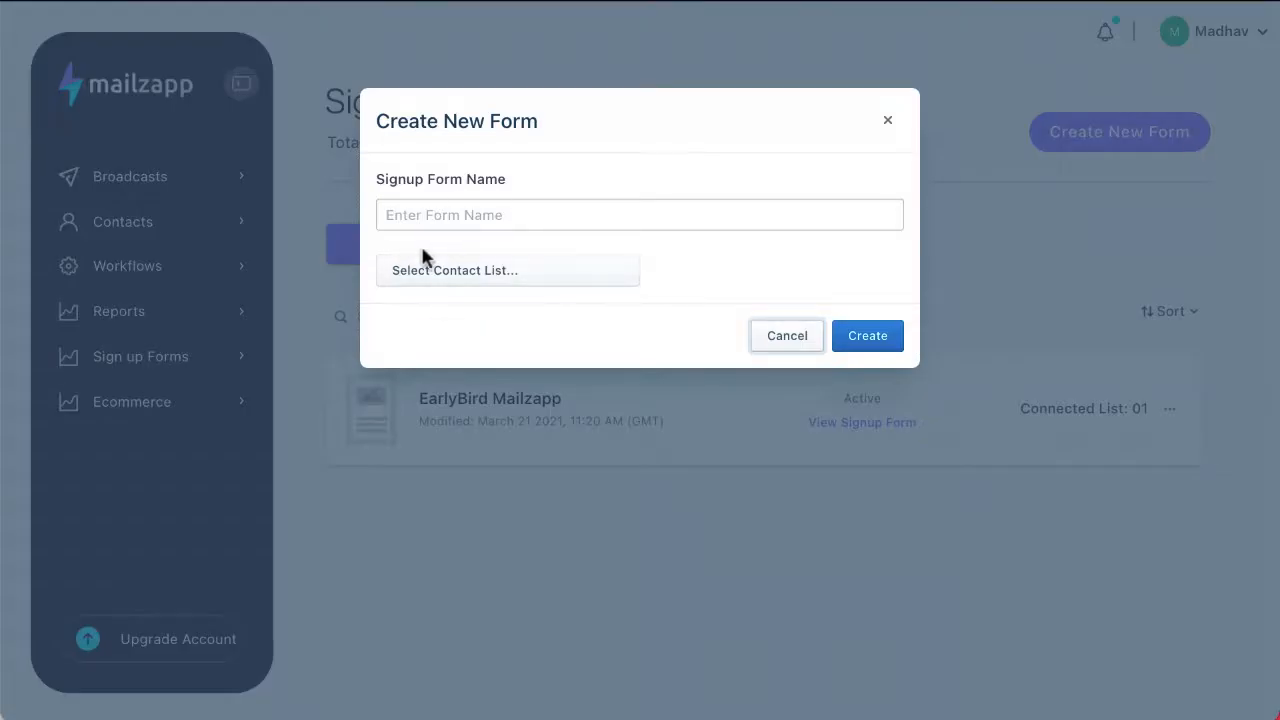
pyautogui.click(437, 212)
pyautogui.write('Demo')
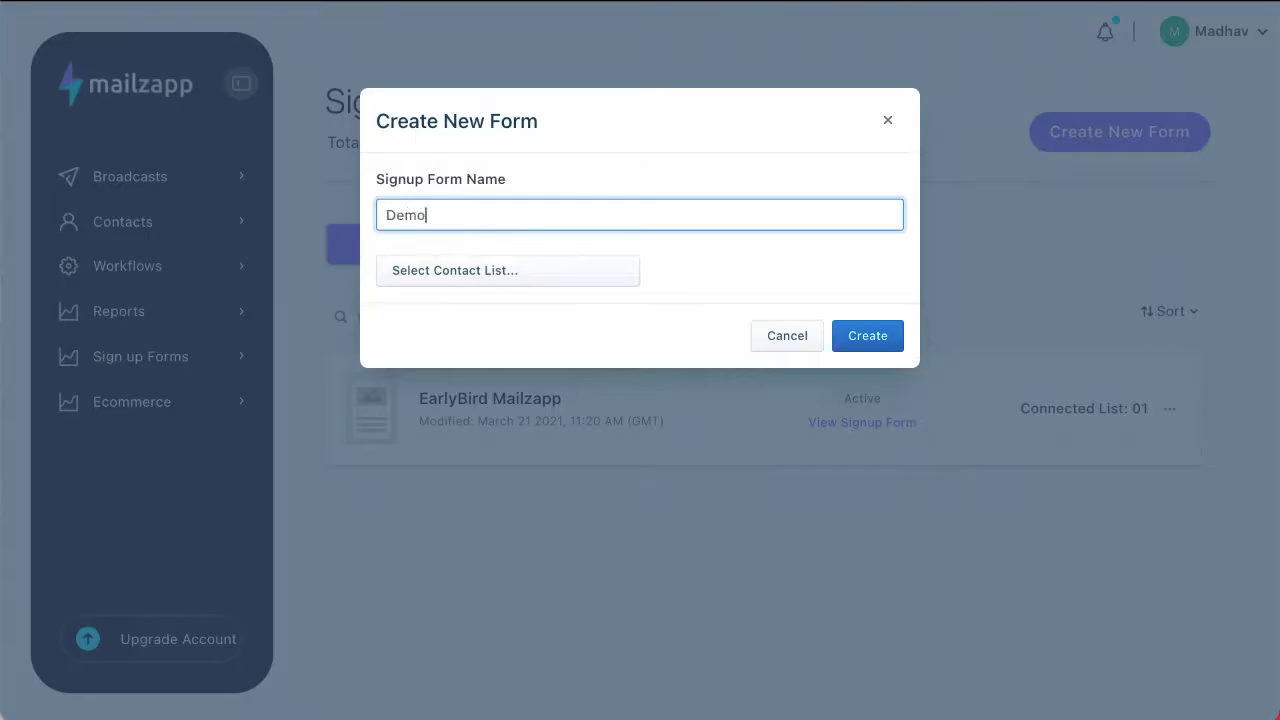
pyautogui.click(463, 279)
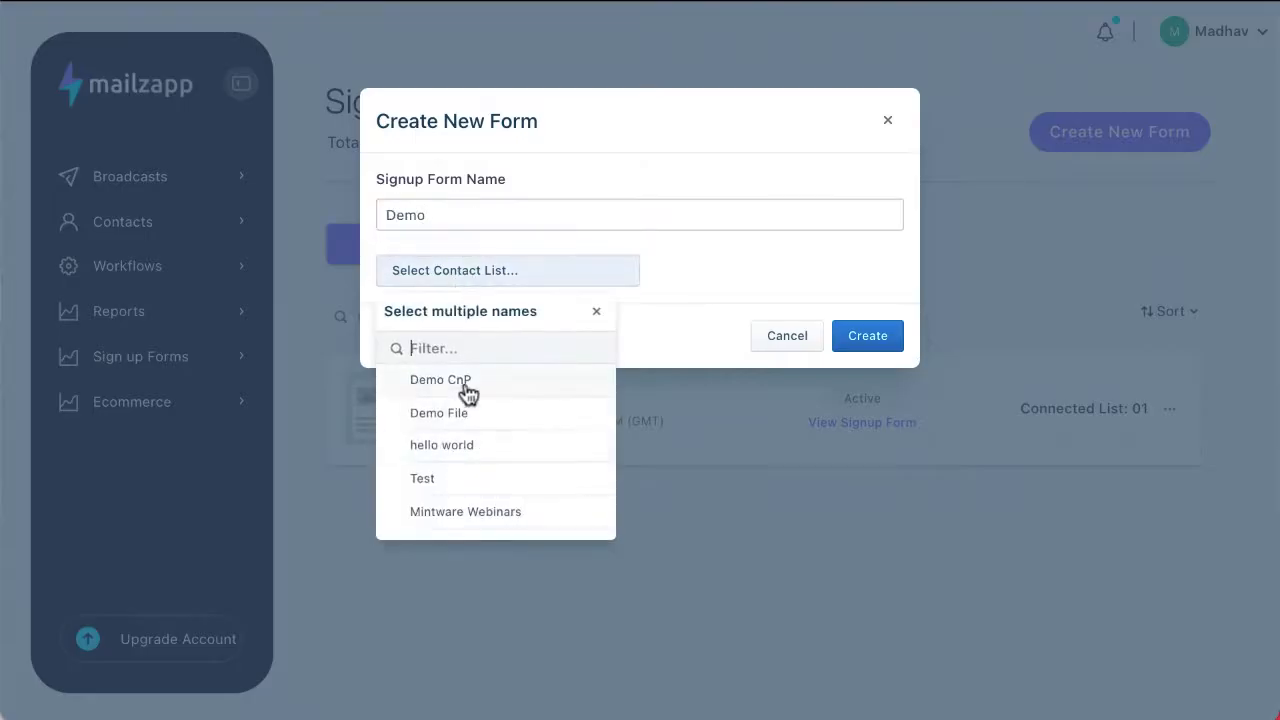
pyautogui.click(464, 391)
pyautogui.click(887, 350)
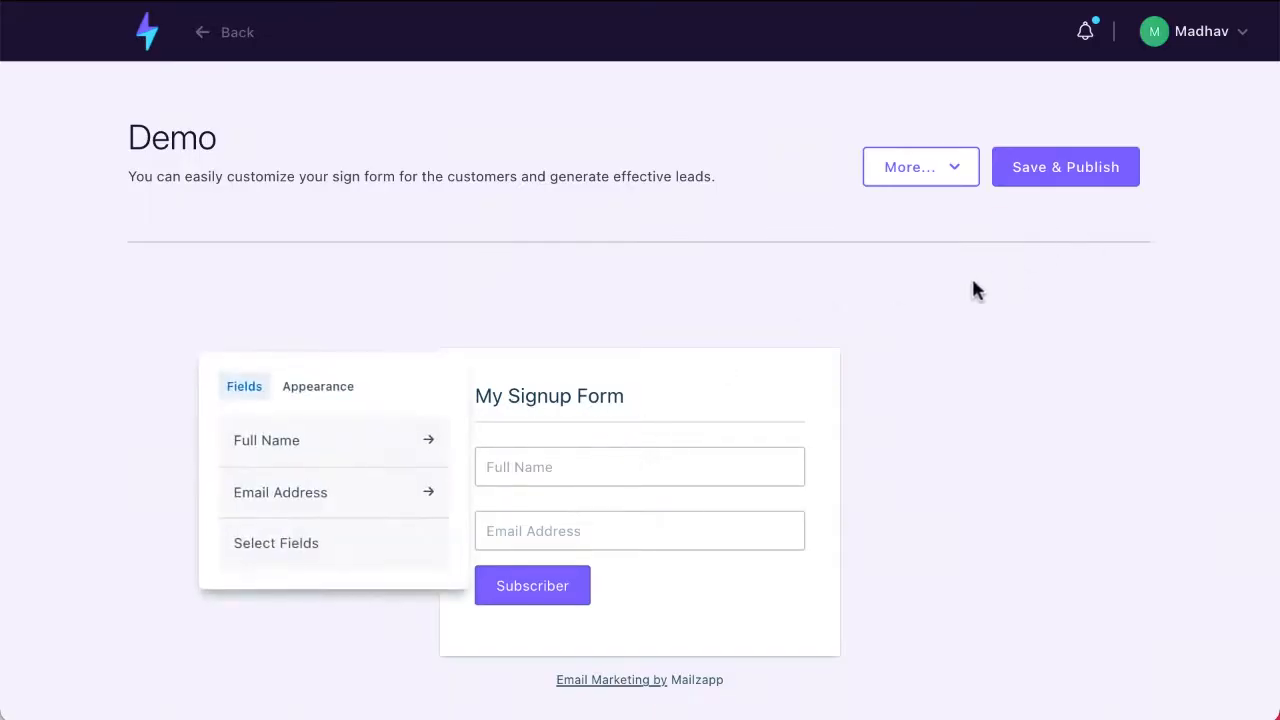
pyautogui.click(1060, 167)
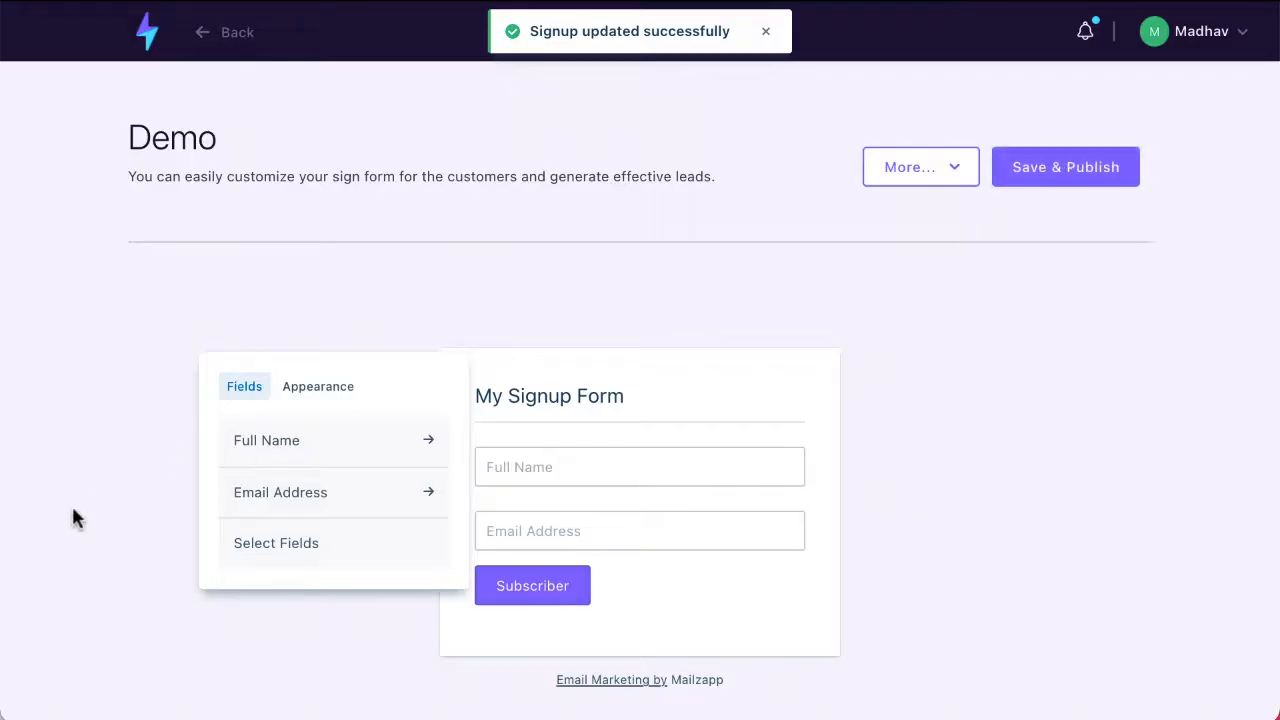
# Step: View the Demo form's embed code without copying it, and copy the form's signup URL
pyautogui.click(960, 166)
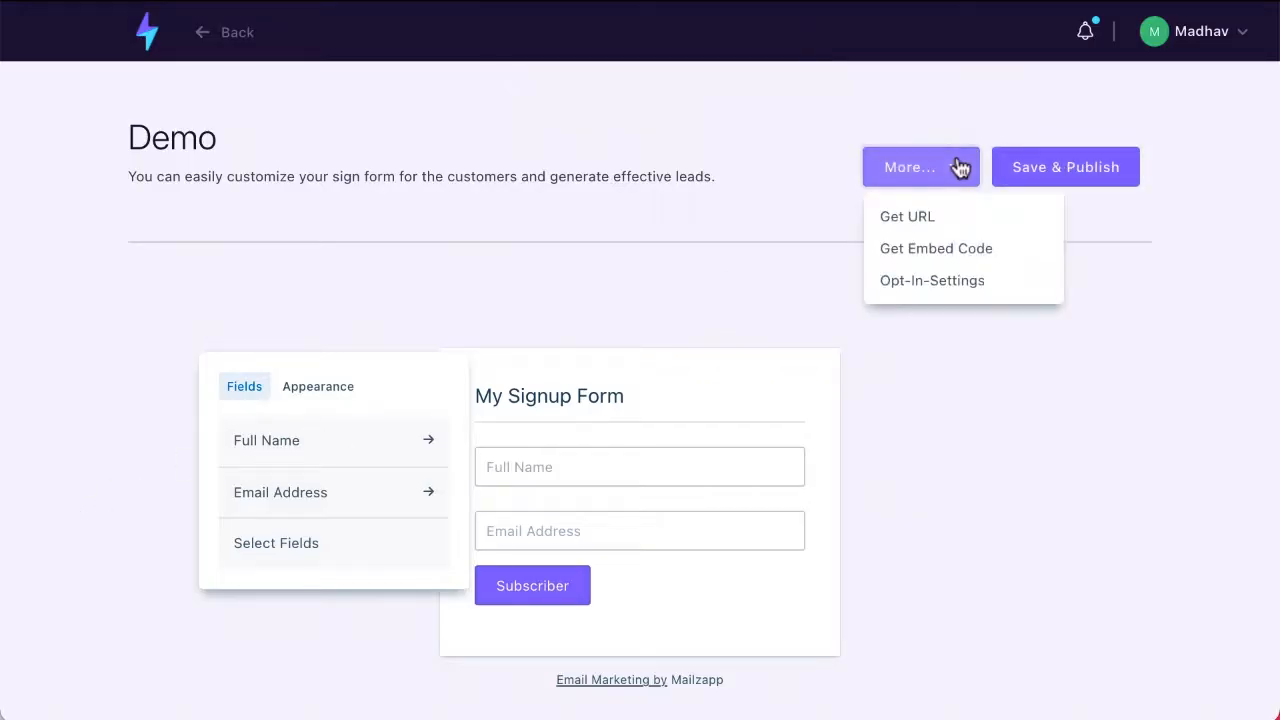
pyautogui.click(941, 248)
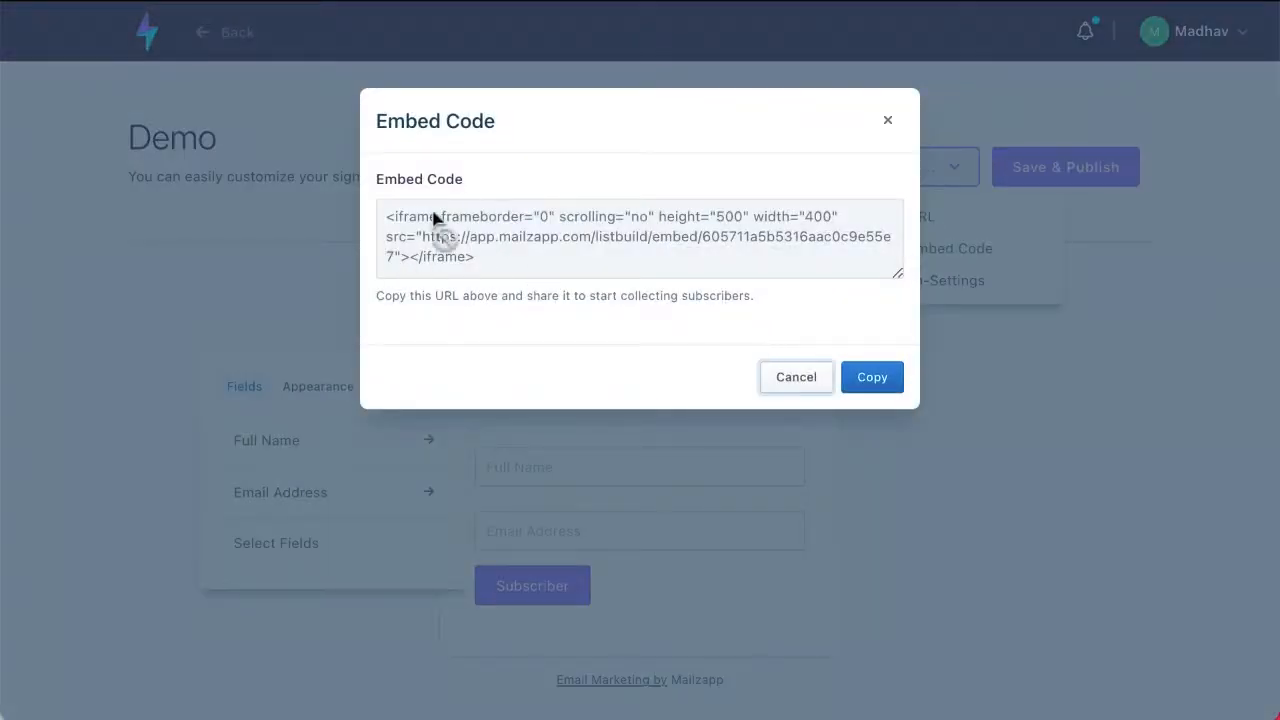
pyautogui.click(798, 380)
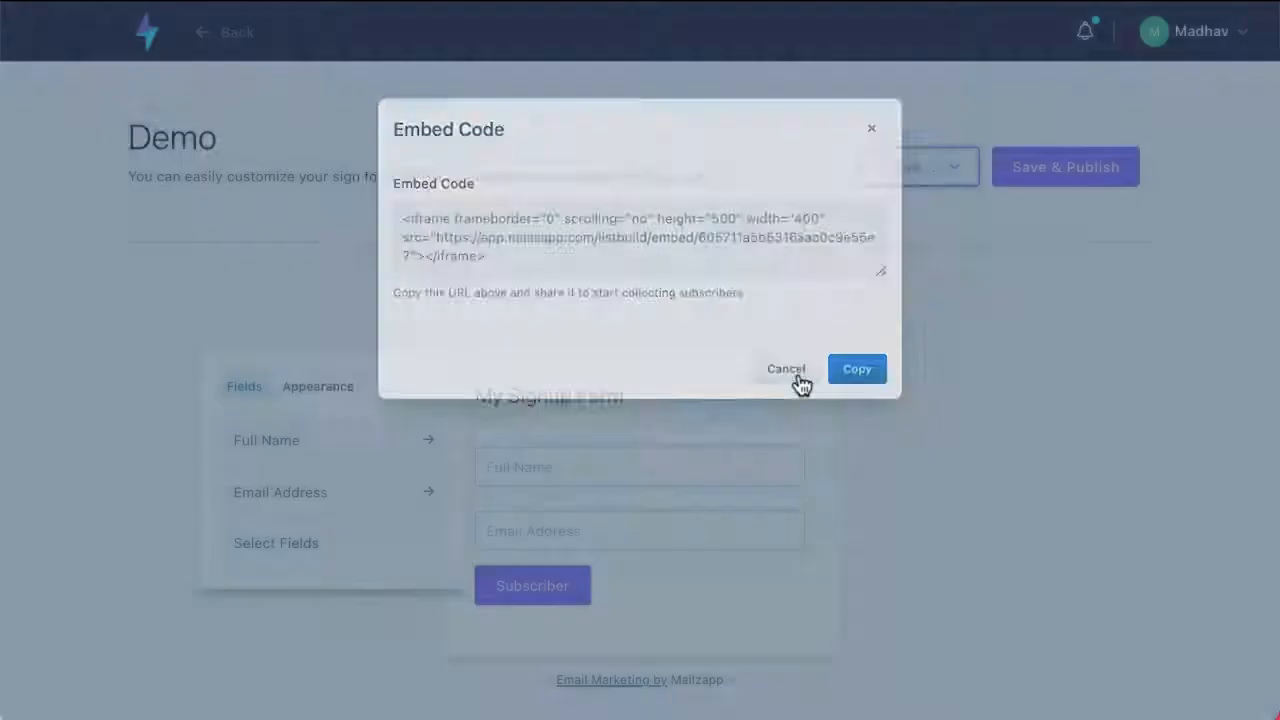
pyautogui.click(925, 170)
pyautogui.click(912, 216)
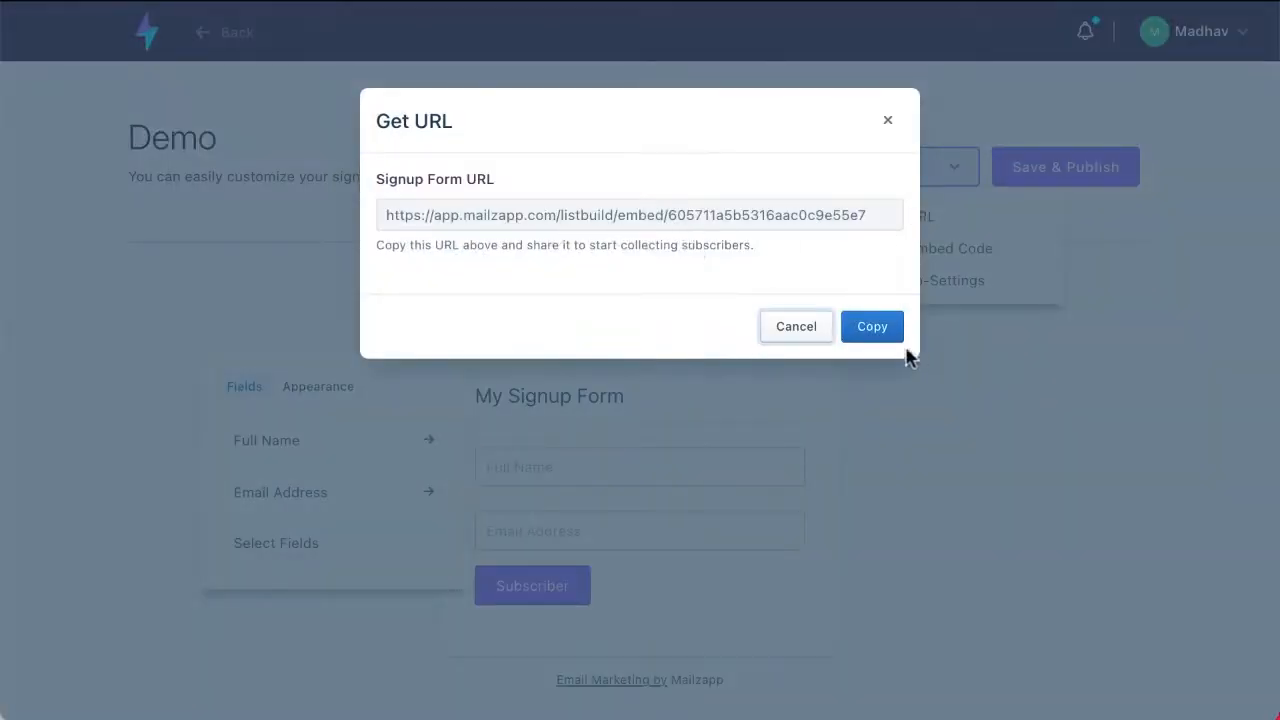
pyautogui.click(872, 330)
# Step: Open the Demo form's opt-in settings and review the single and double opt-in confirmation choices
pyautogui.click(960, 172)
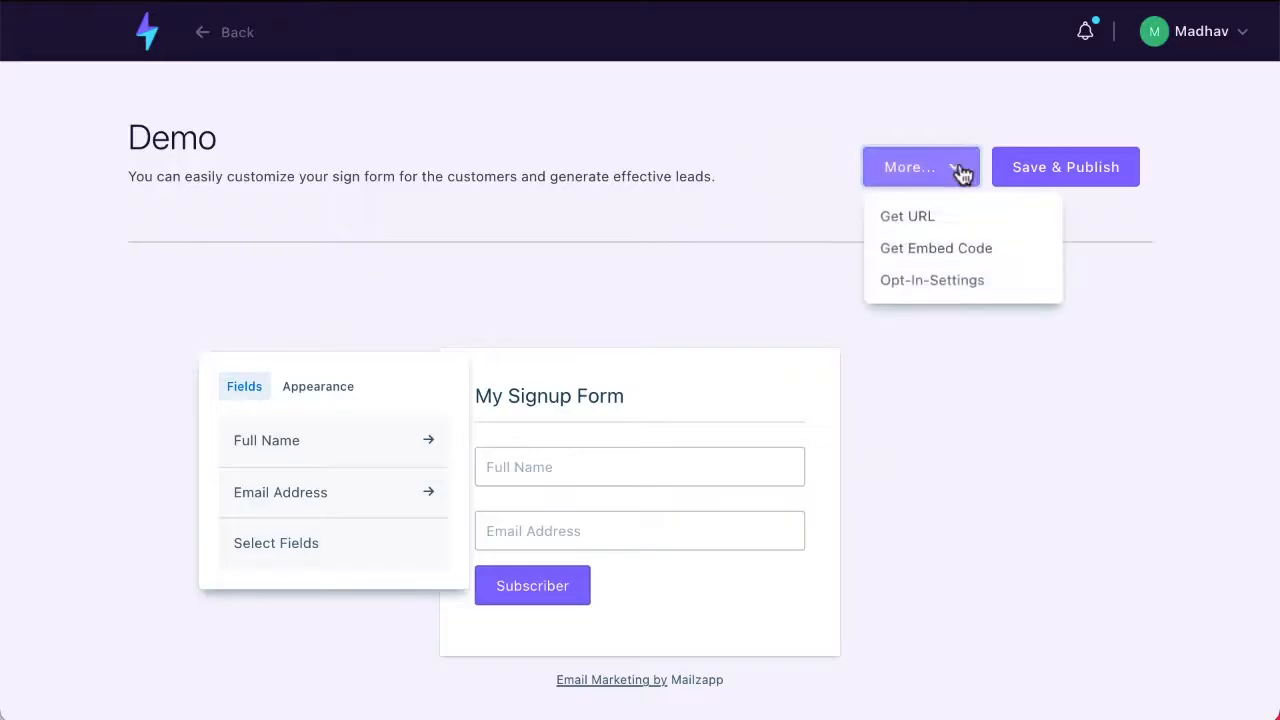
pyautogui.click(962, 278)
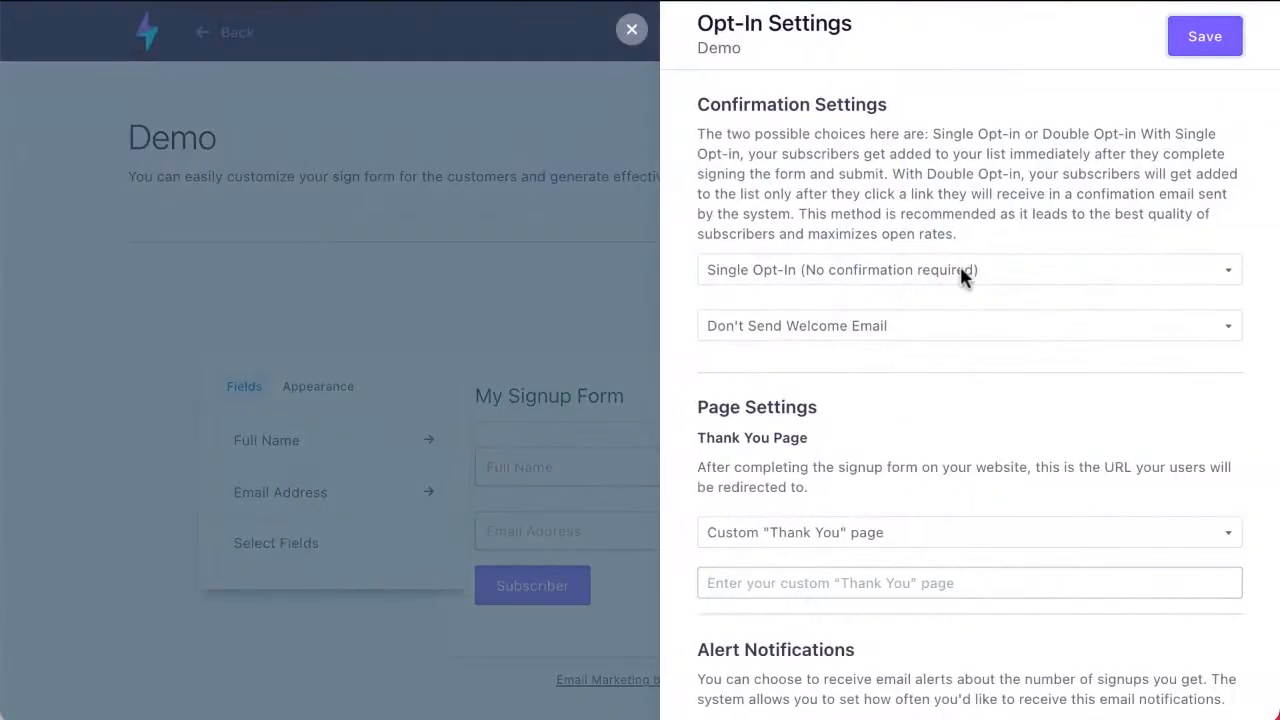
pyautogui.scroll(-3, 960, 266)
pyautogui.scroll(3, 961, 280)
pyautogui.click(838, 283)
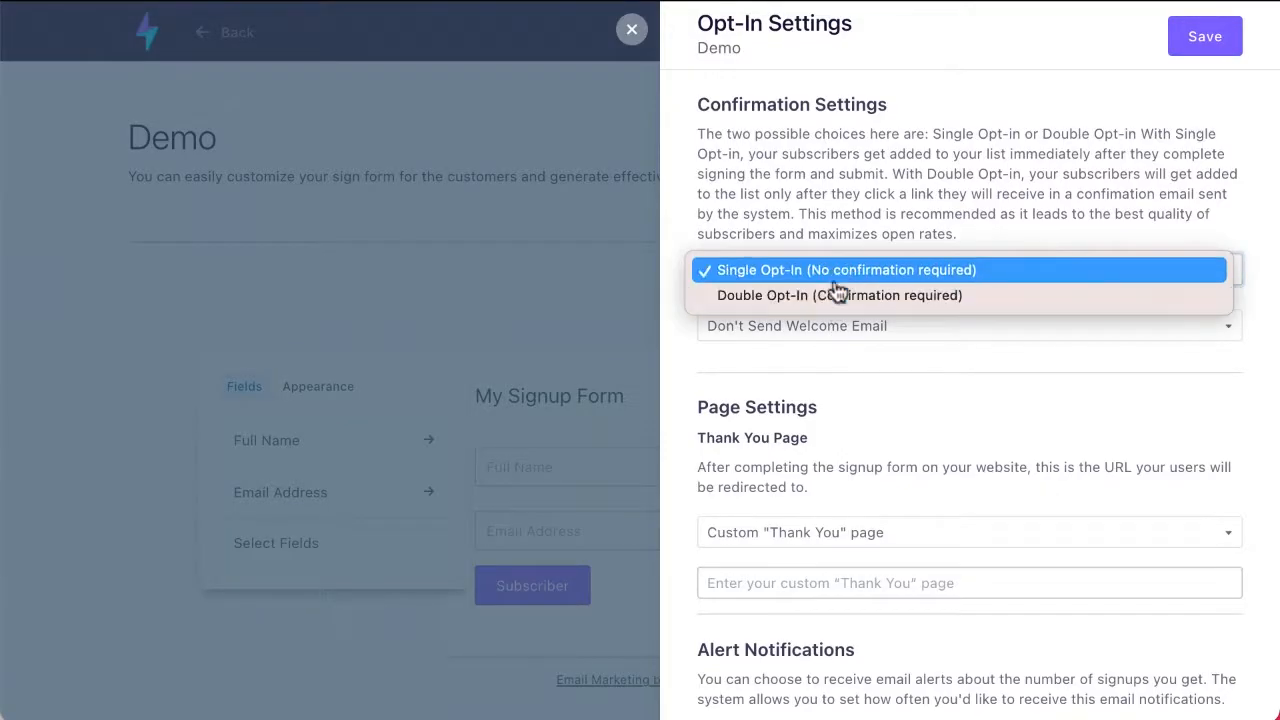
pyautogui.click(586, 286)
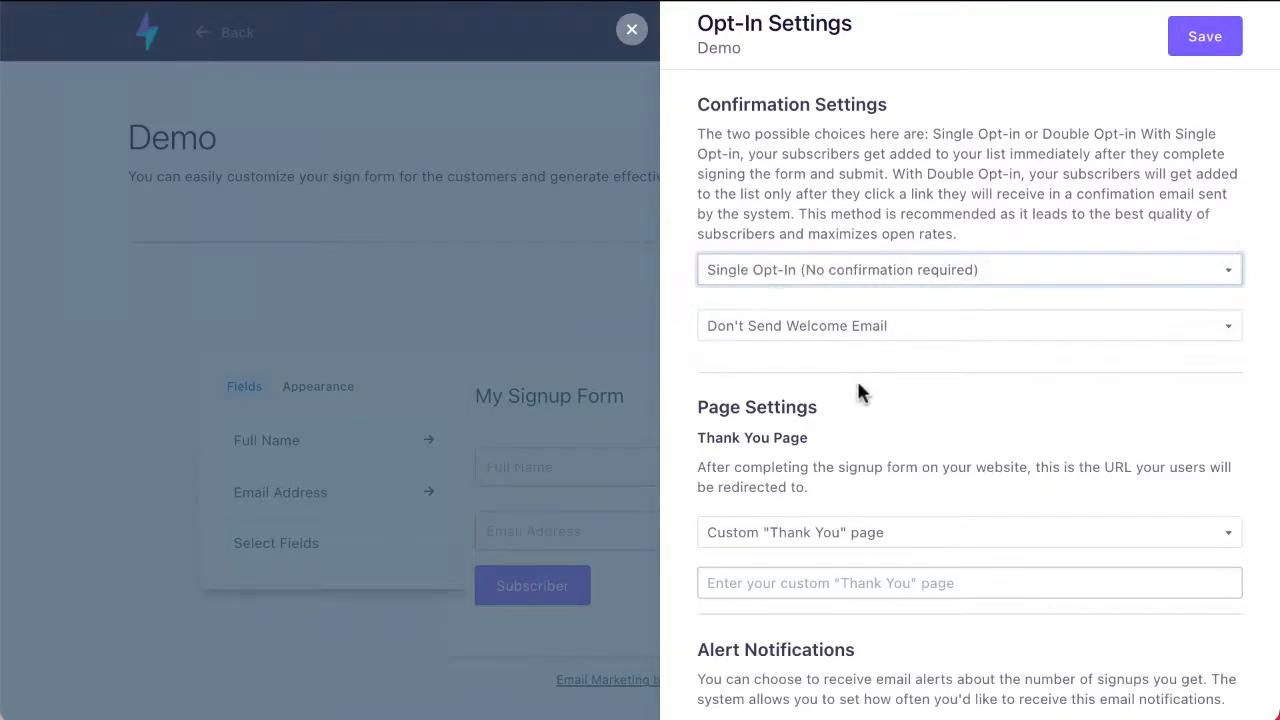
# Step: Review the thank-you page and opt-in alert frequency options, and close the opt-in settings without saving
pyautogui.scroll(-2, 857, 391)
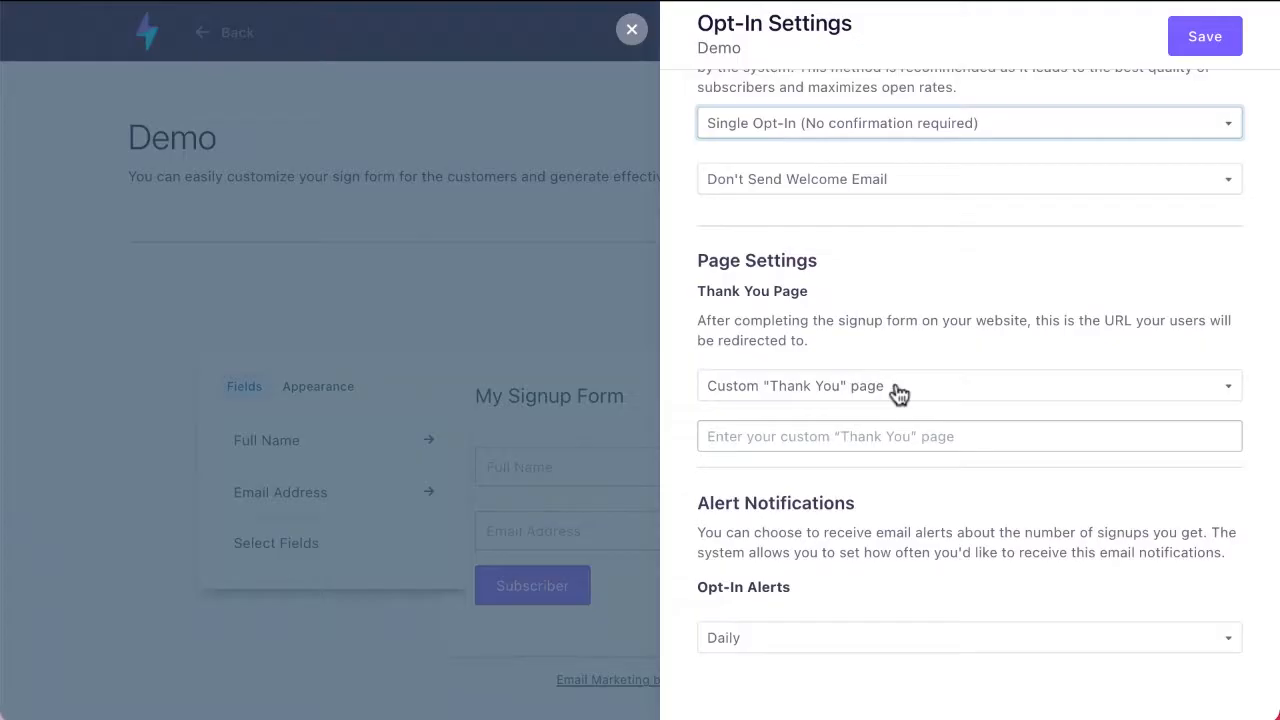
pyautogui.click(828, 398)
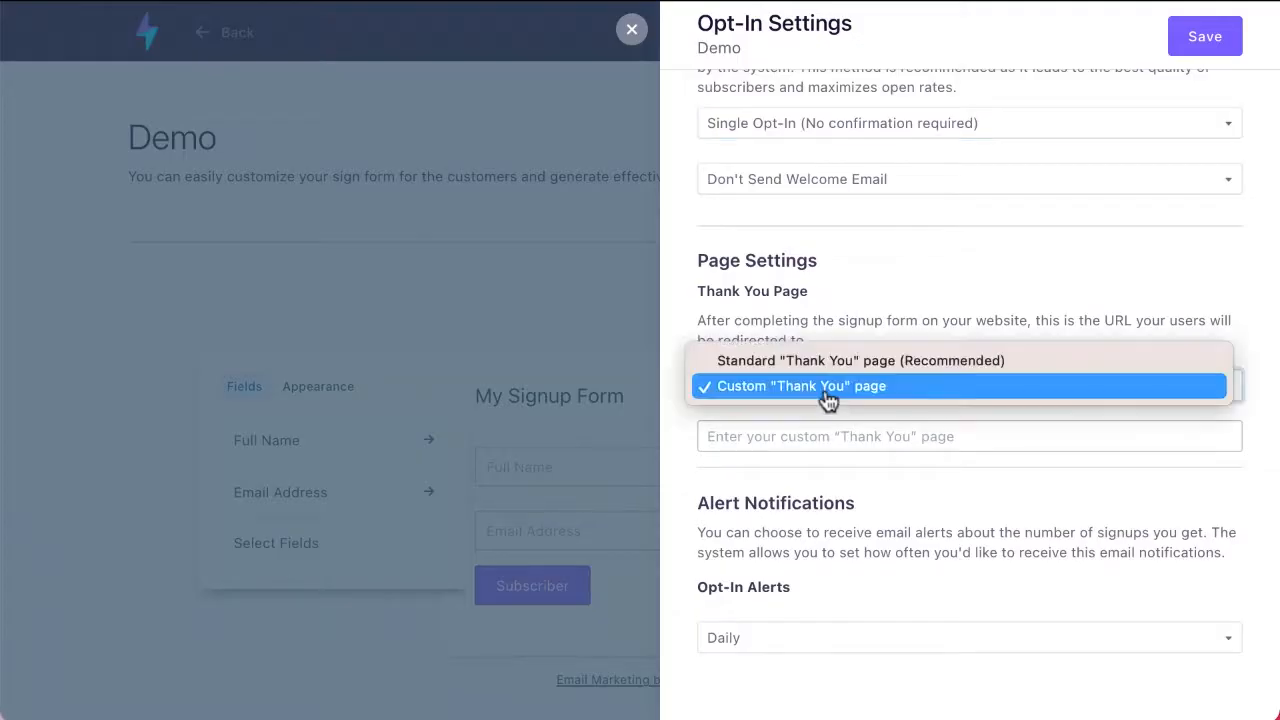
pyautogui.click(748, 501)
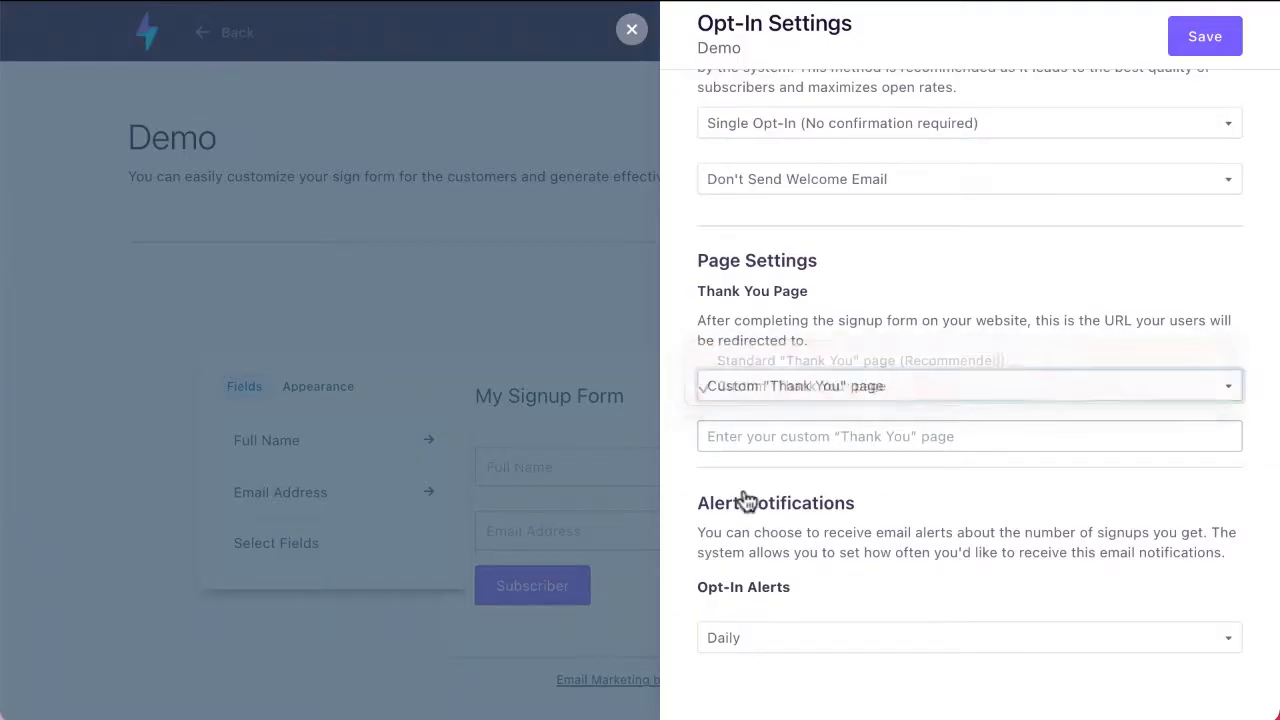
pyautogui.scroll(-1, 748, 501)
pyautogui.click(754, 583)
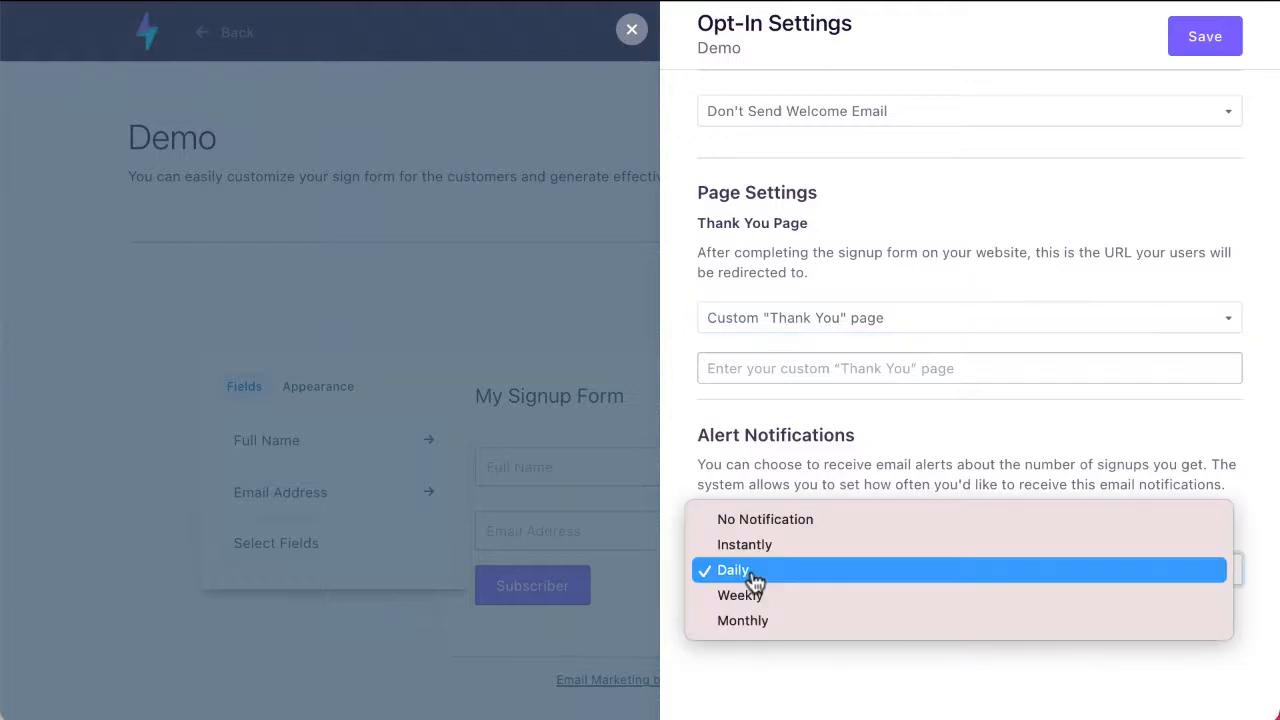
pyautogui.click(793, 668)
pyautogui.click(630, 27)
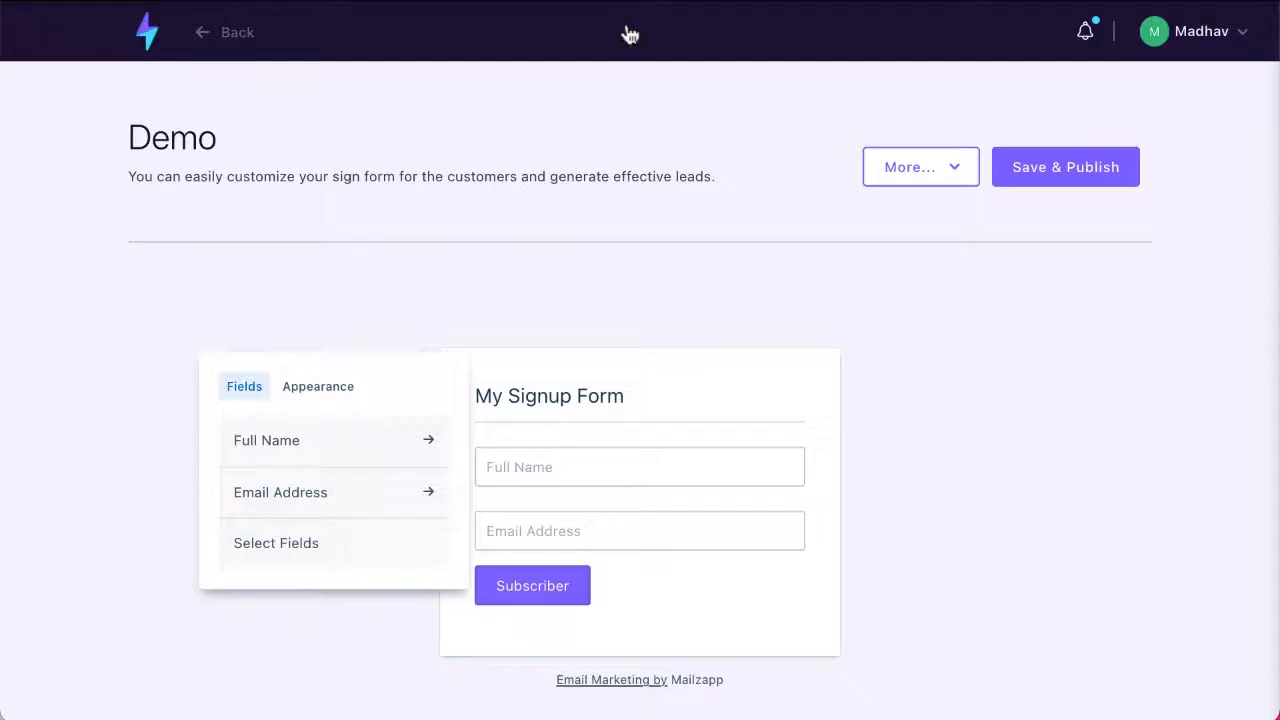
# Step: Return to the dashboard and open the ecommerce products list
pyautogui.click(143, 30)
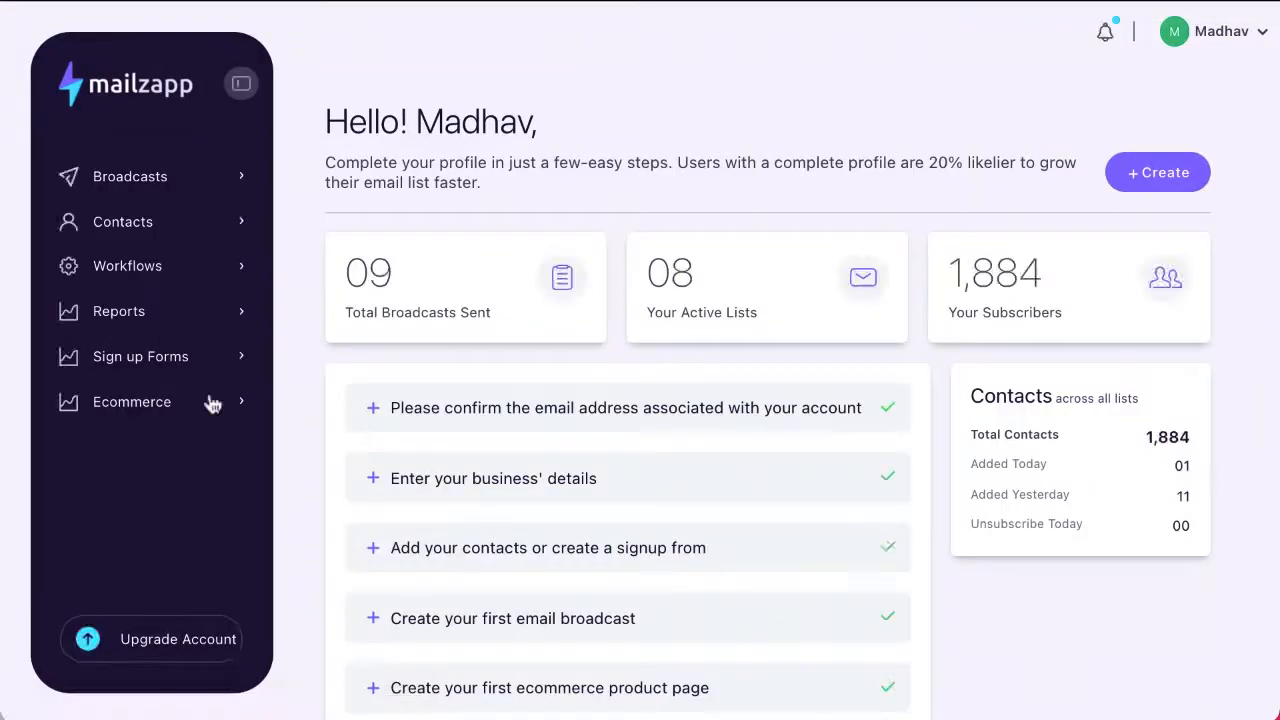
pyautogui.scroll(-1, 135, 412)
pyautogui.click(137, 412)
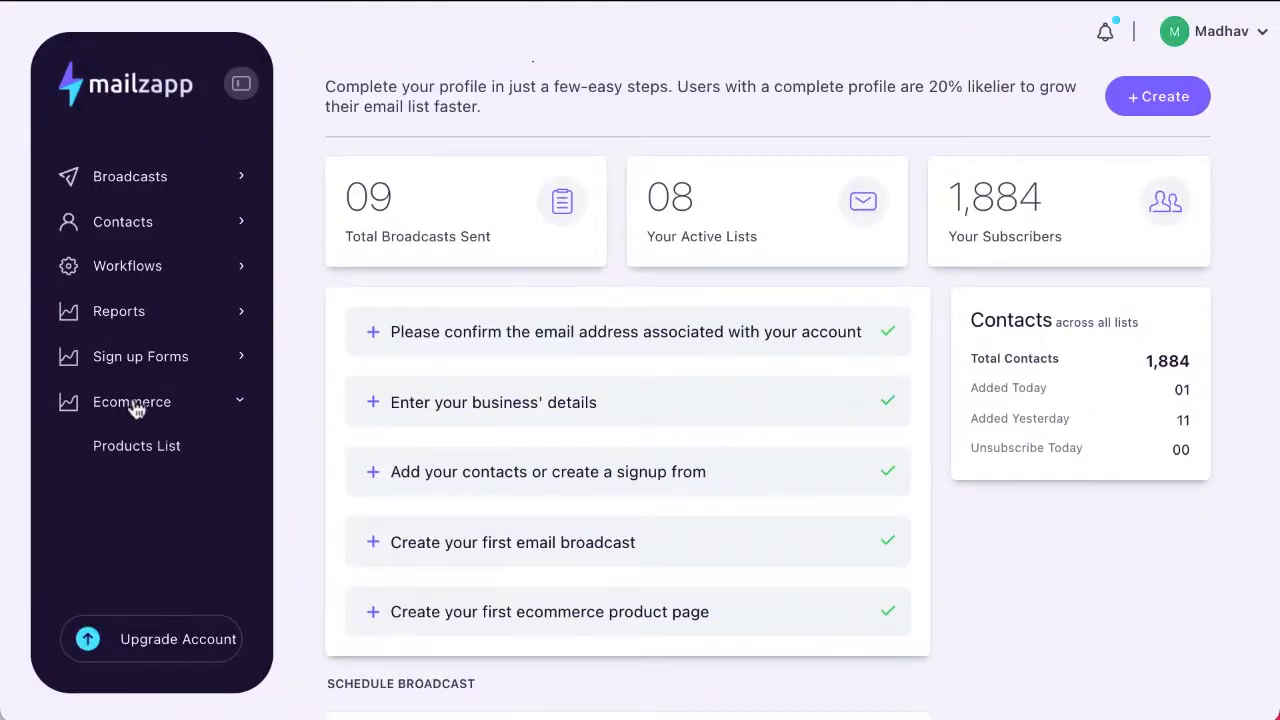
pyautogui.click(157, 457)
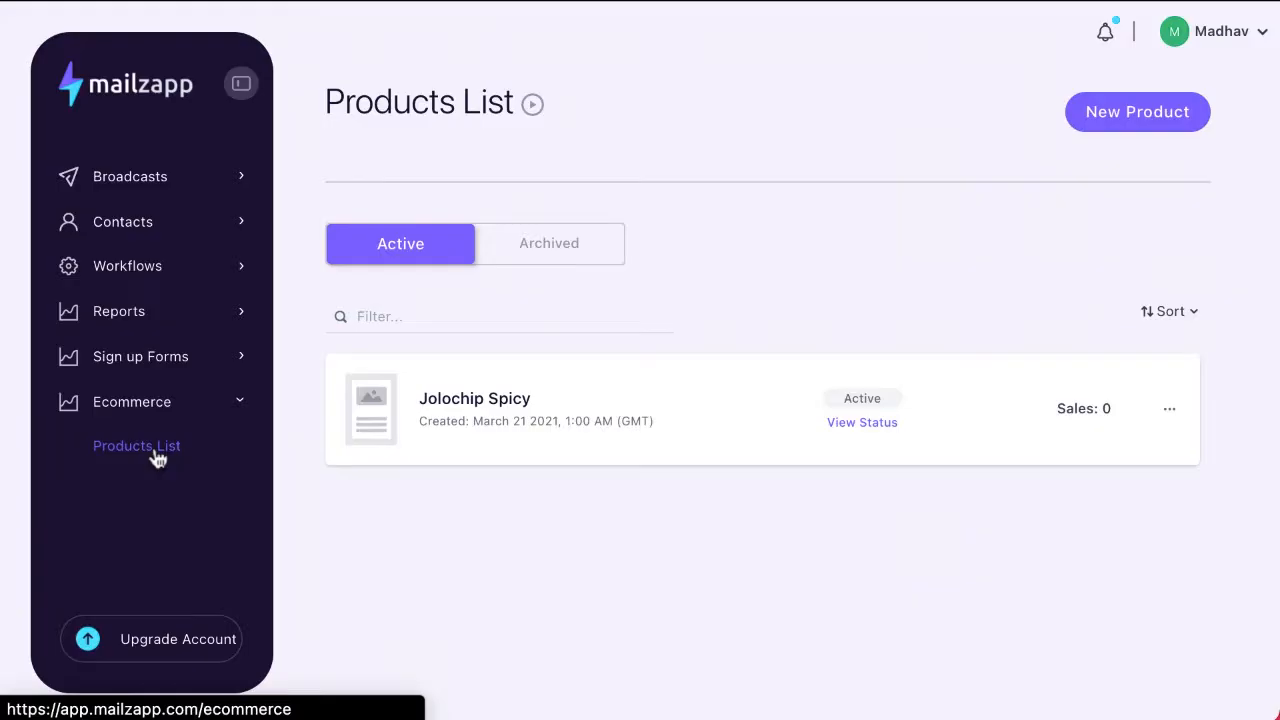
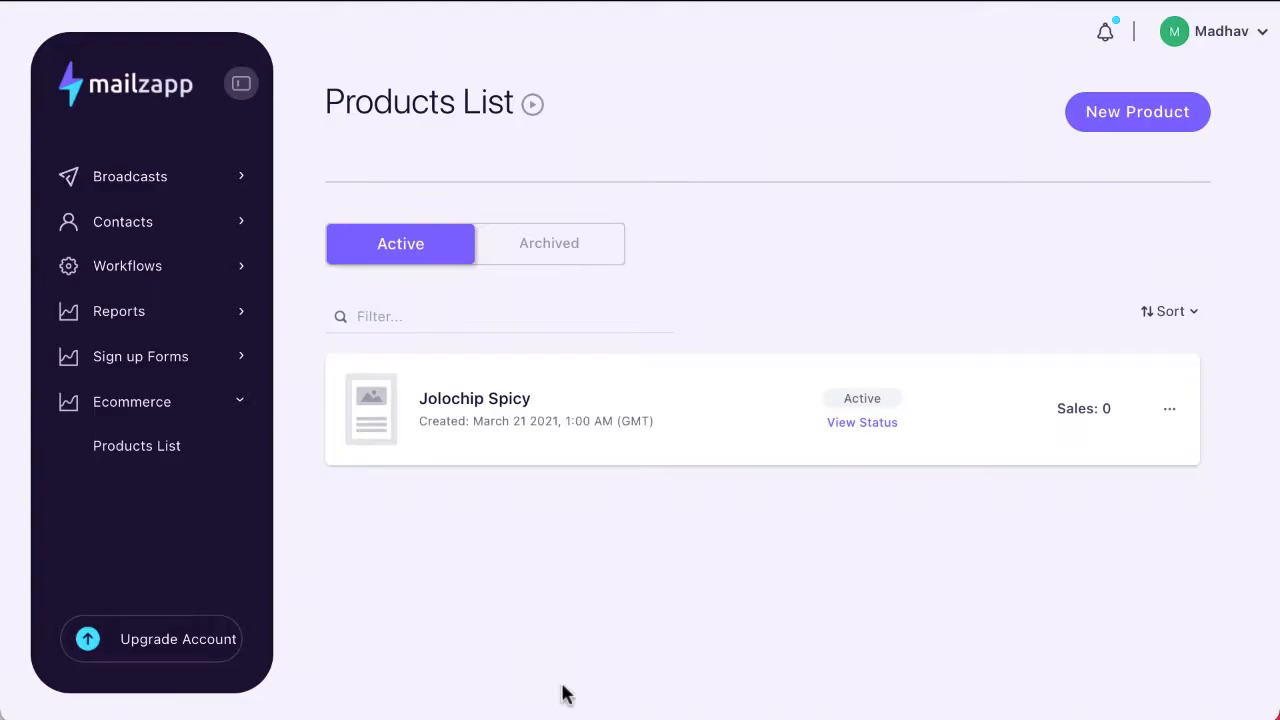
# Step: Create a new product named Demo Product in United States Dollar with a price of 27
pyautogui.click(1131, 124)
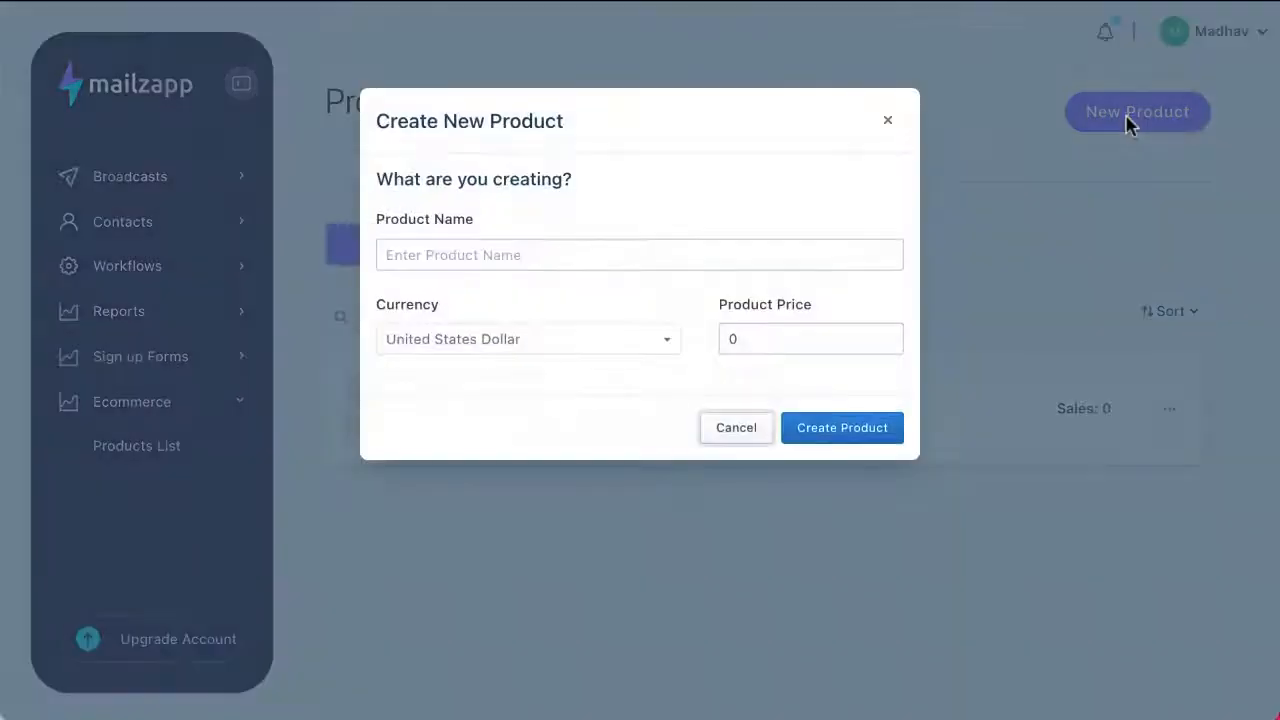
pyautogui.click(464, 244)
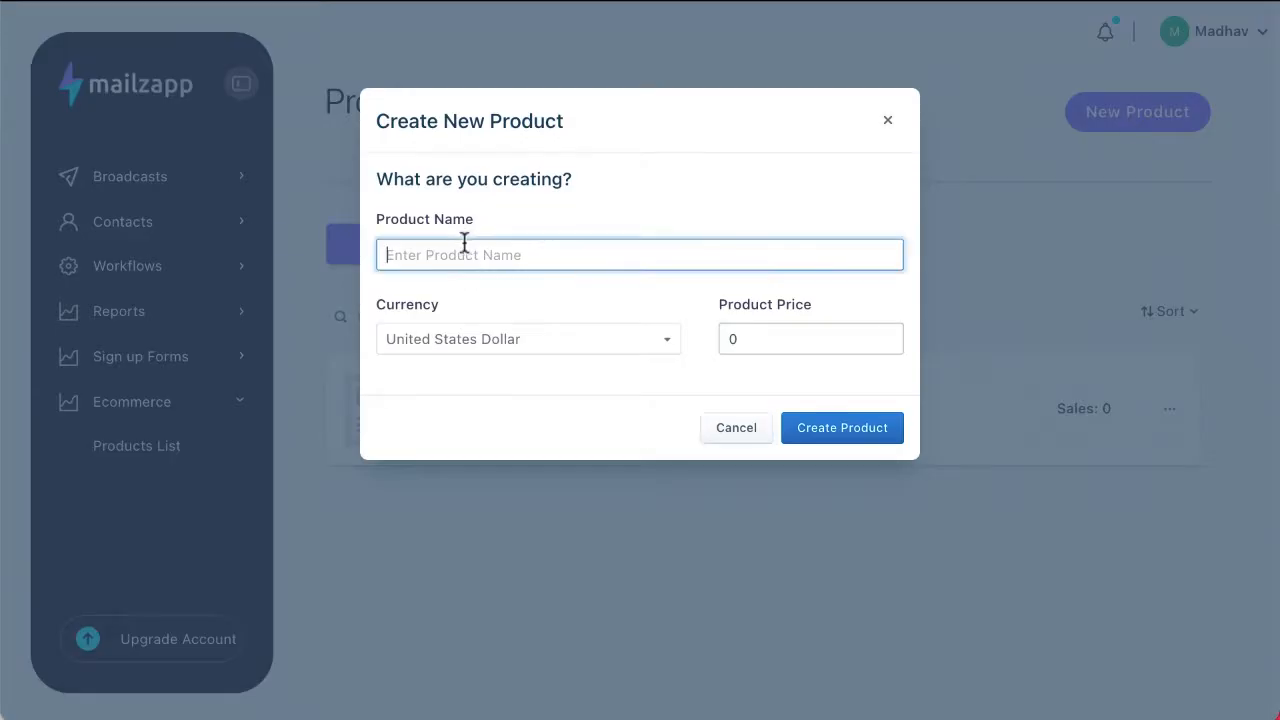
pyautogui.write('Demo Product')
pyautogui.click(757, 340)
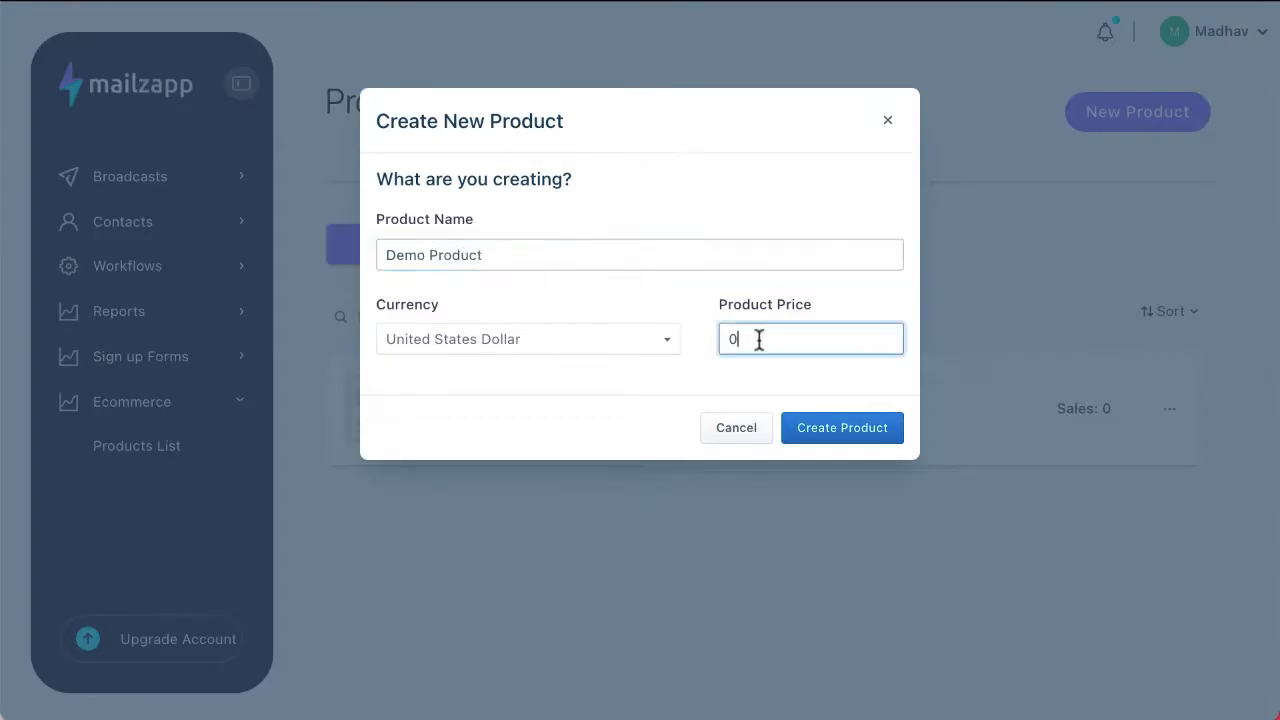
pyautogui.press('BackSpace')
pyautogui.write('27')
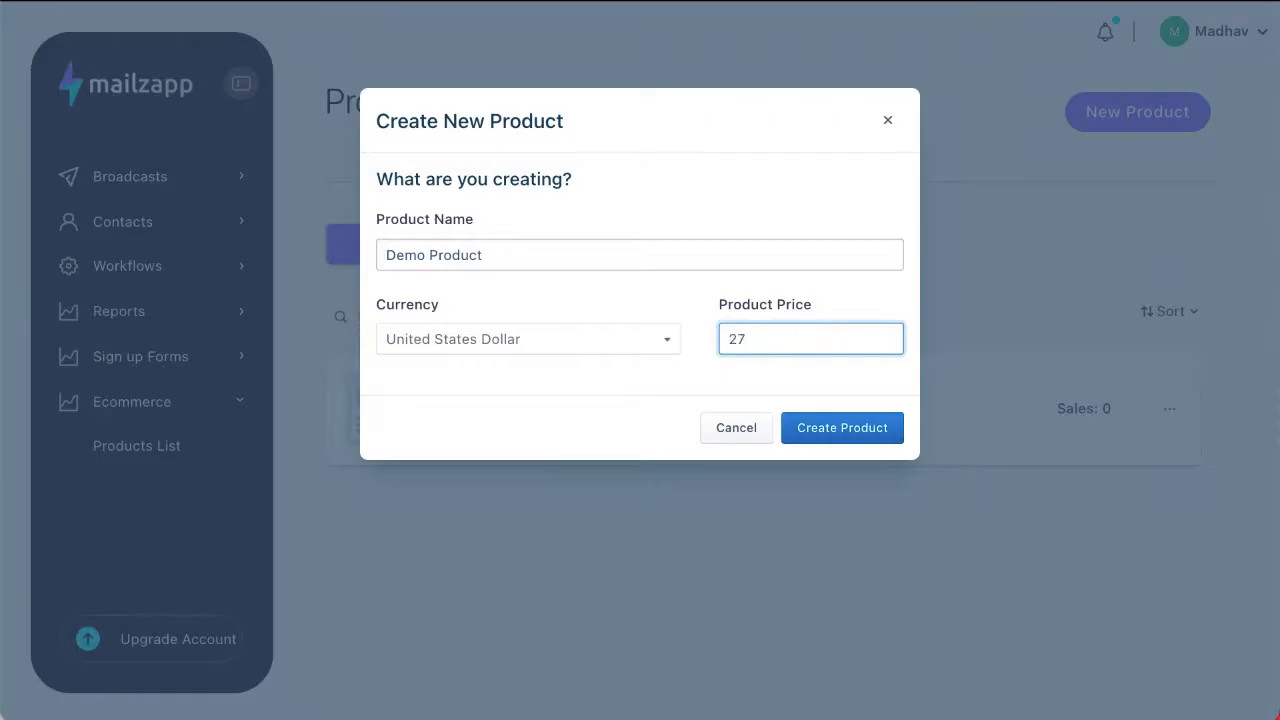
pyautogui.click(857, 432)
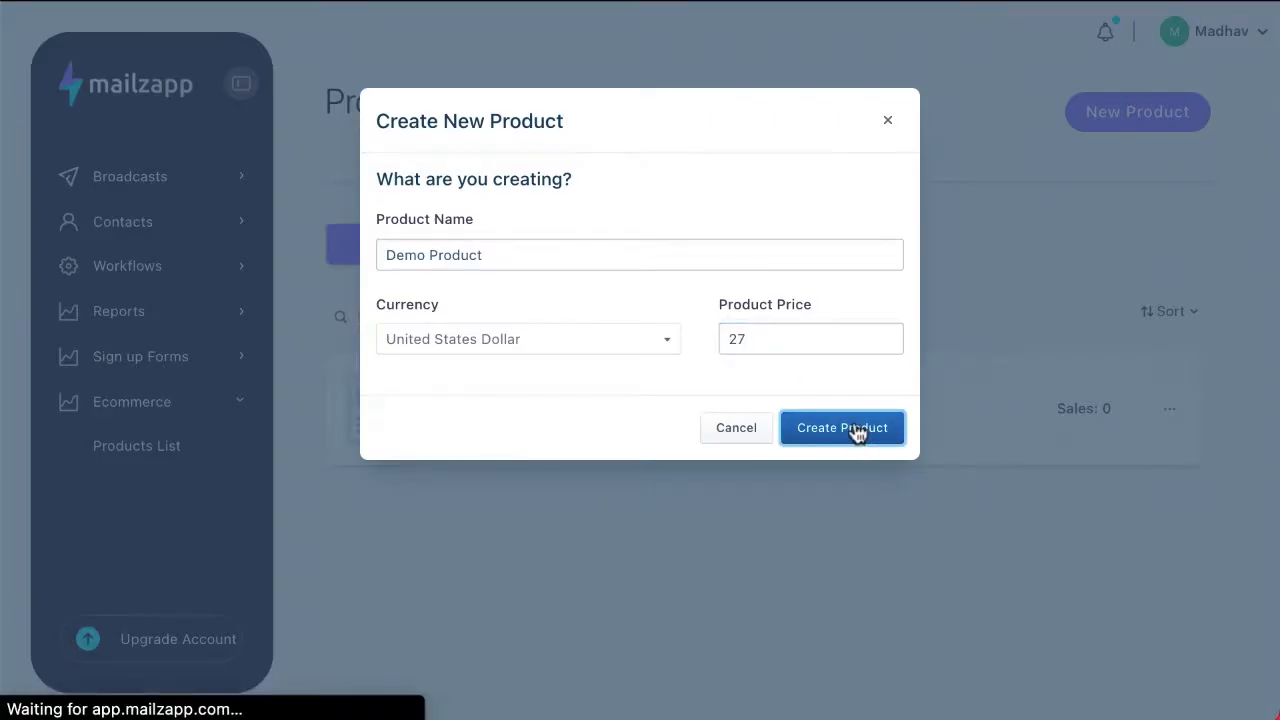
# Step: Enter "This is a demo product" as the product's description
pyautogui.scroll(-3, 320, 449)
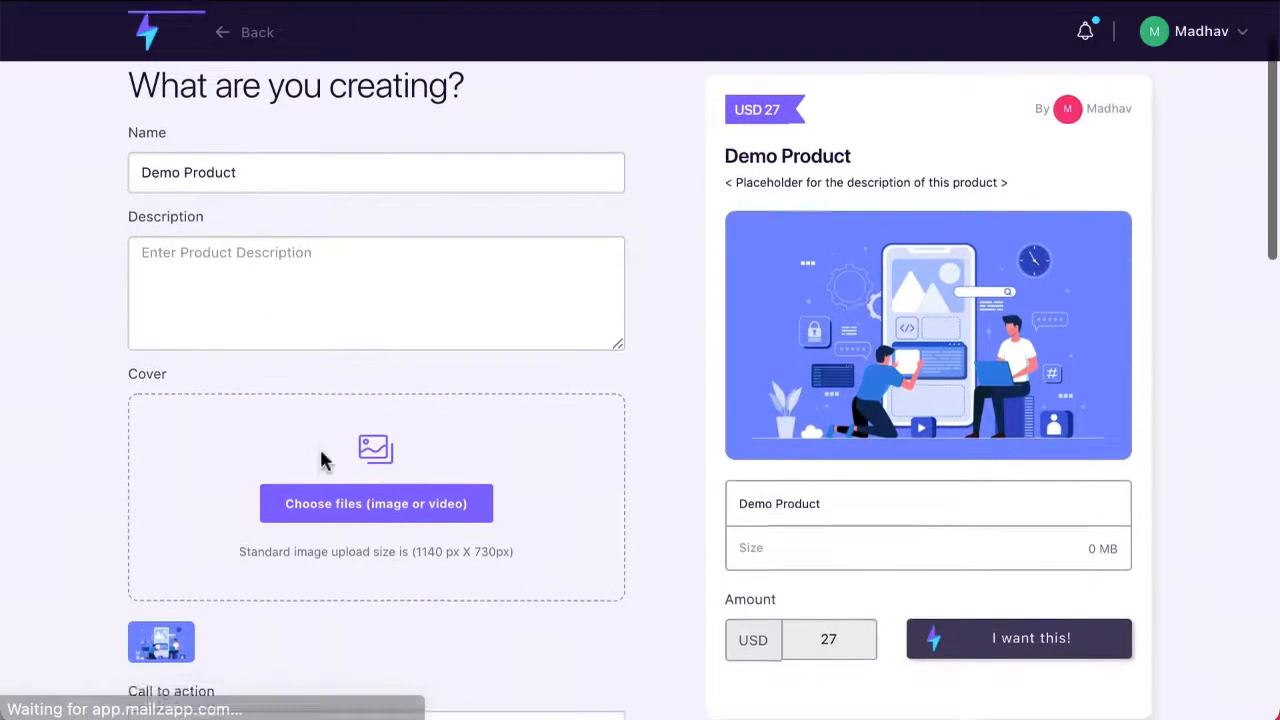
pyautogui.scroll(2, 320, 460)
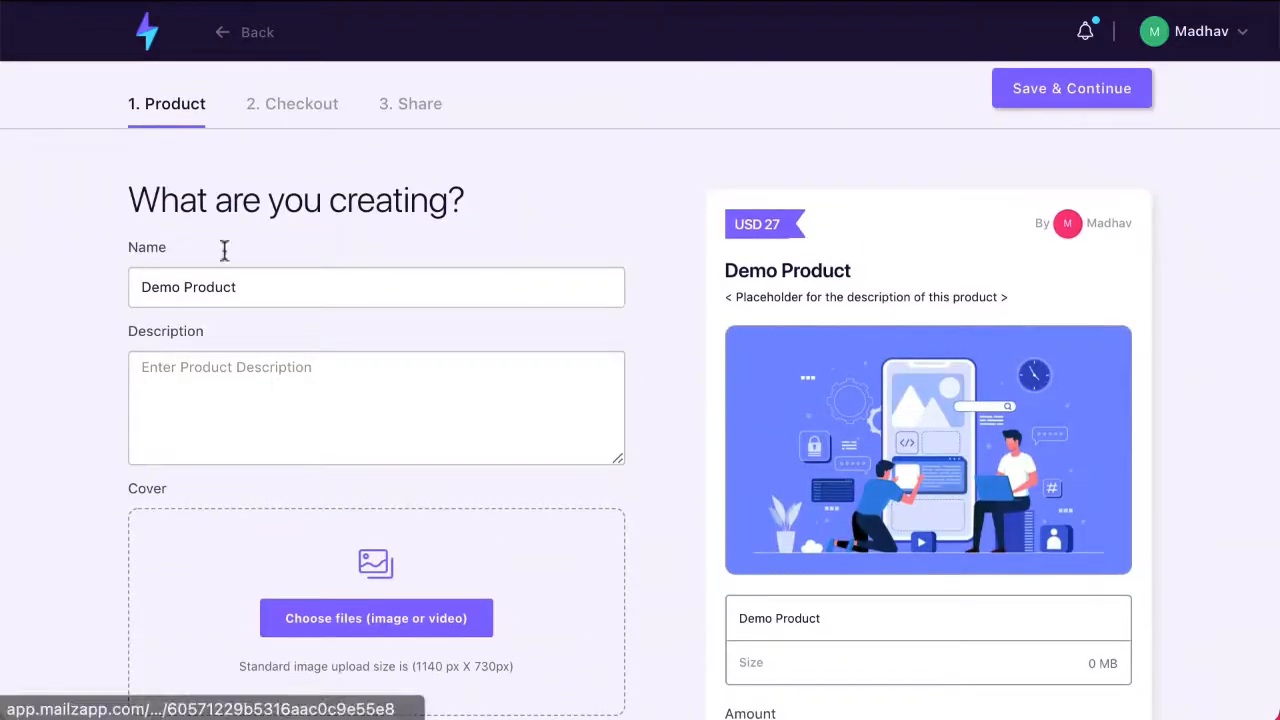
pyautogui.click(207, 402)
pyautogui.write('This is a dev')
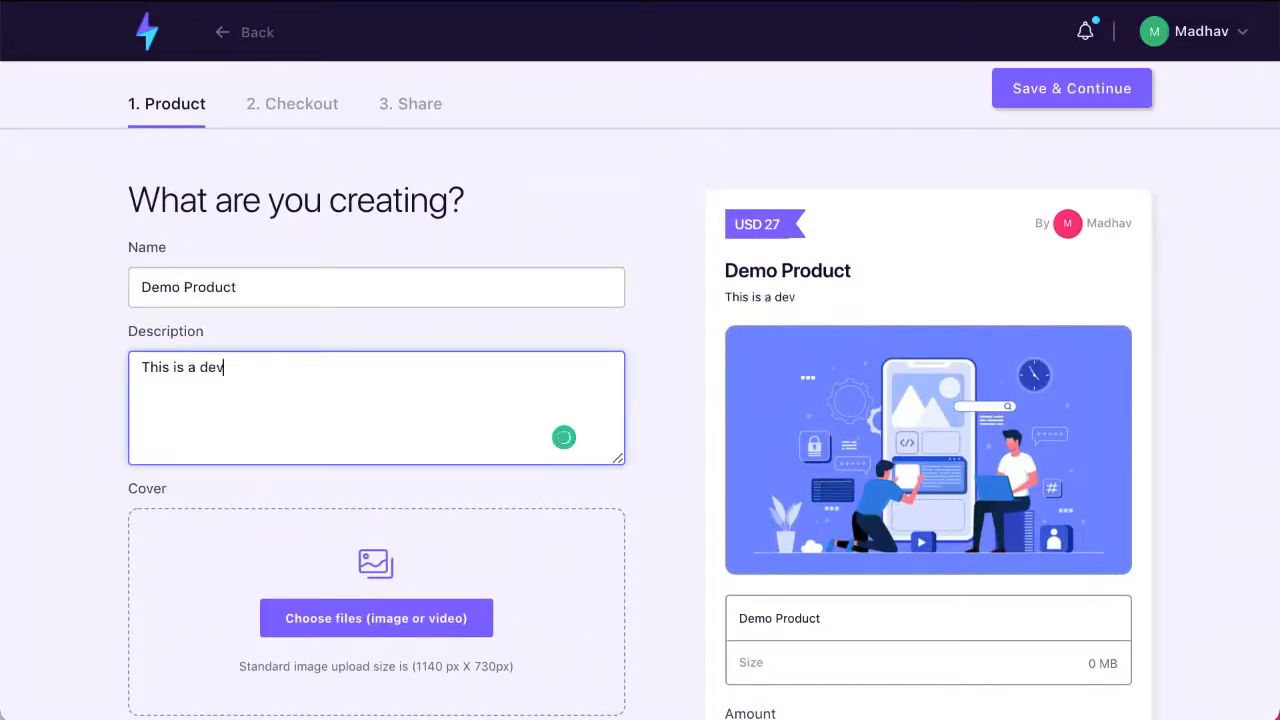
pyautogui.press('BackSpace')
pyautogui.write('mo product')
# Step: Review the product's call-to-action choices and the Stripe account selection without changing either
pyautogui.scroll(-3, 323, 651)
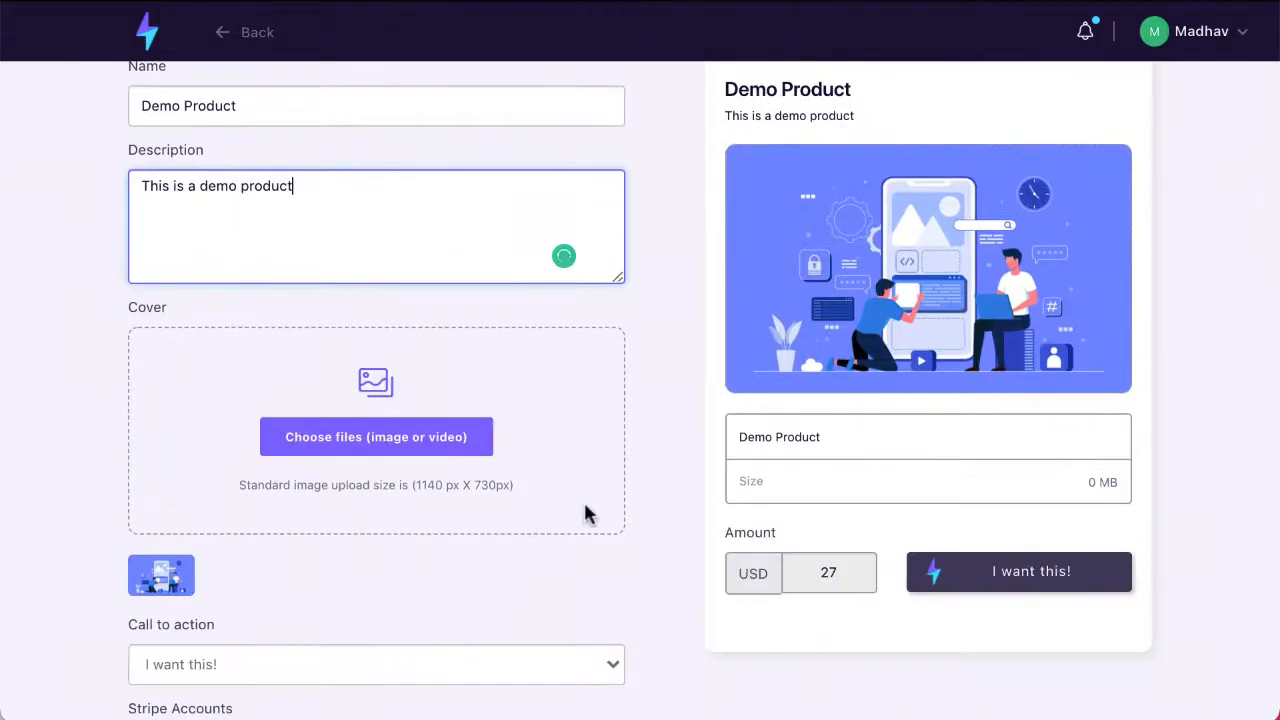
pyautogui.scroll(-1, 588, 514)
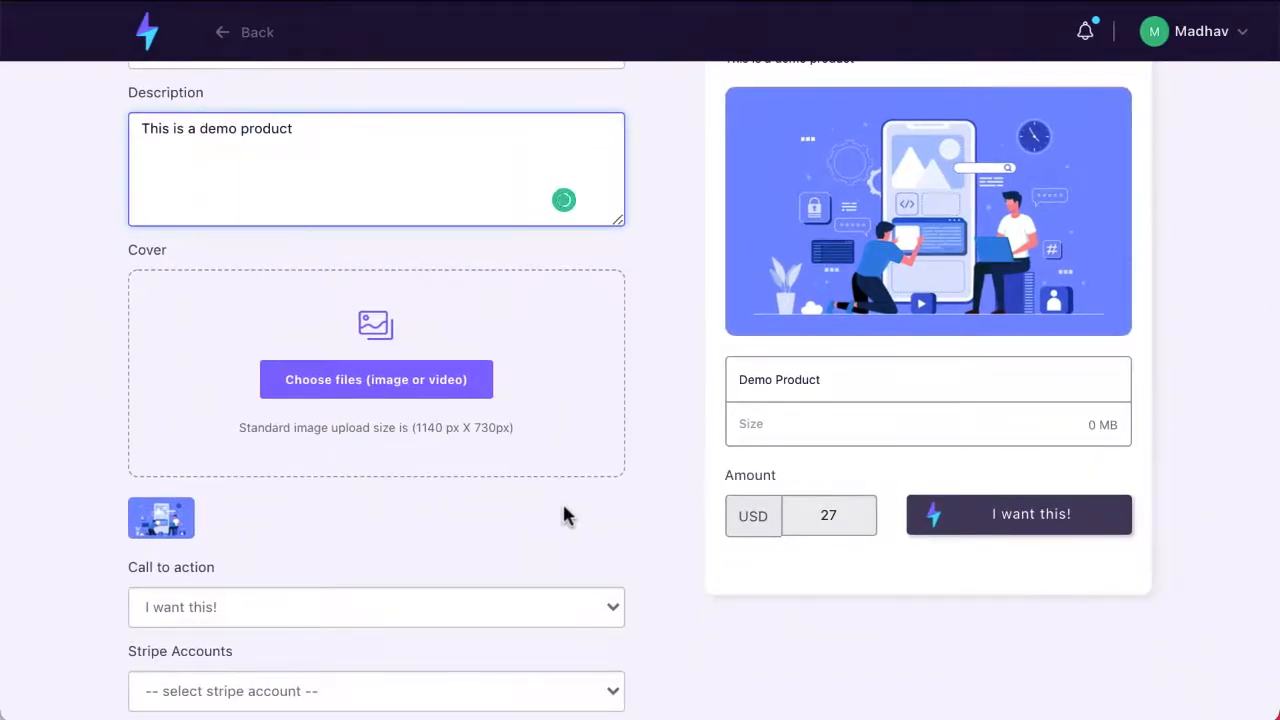
pyautogui.scroll(-4, 563, 515)
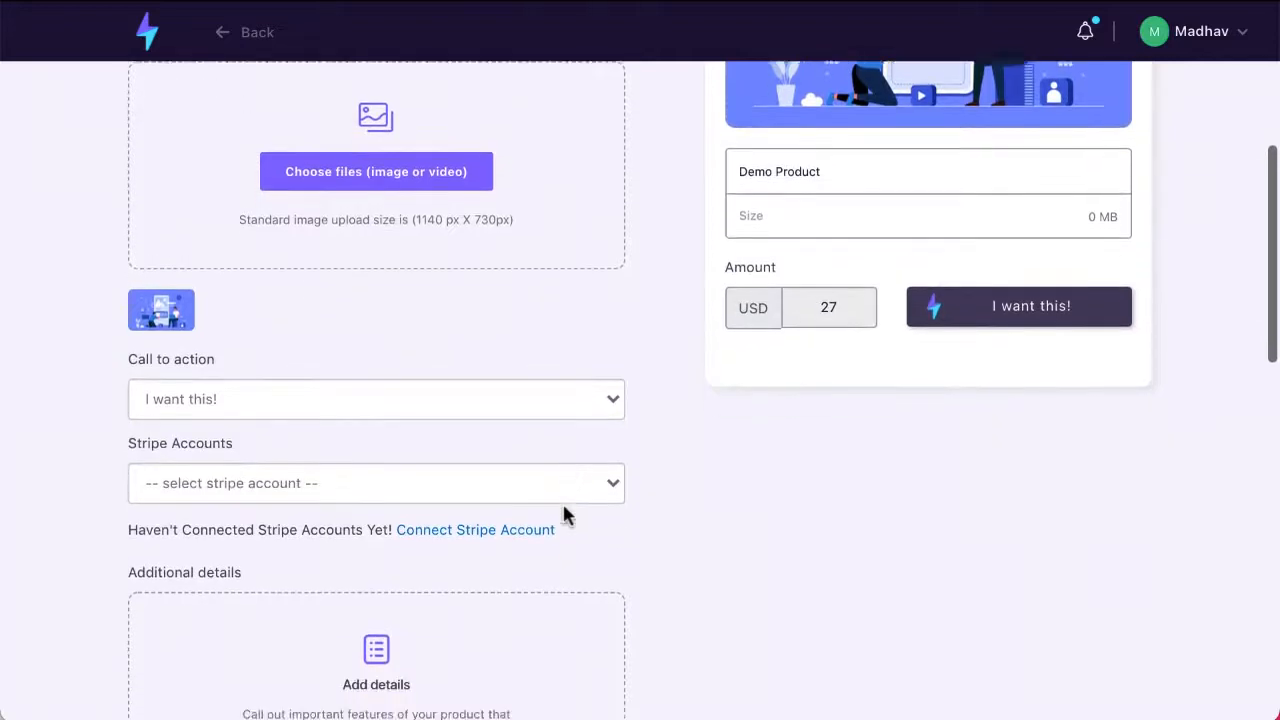
pyautogui.scroll(-2, 563, 515)
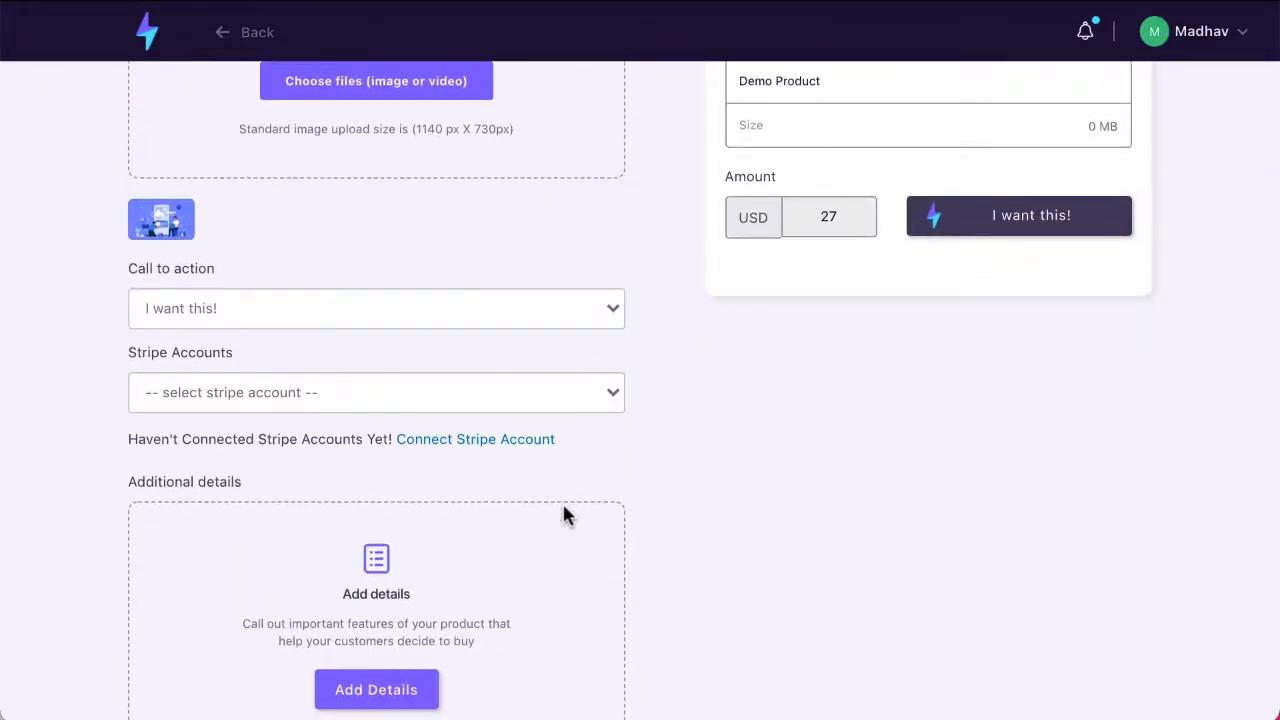
pyautogui.scroll(-1, 563, 506)
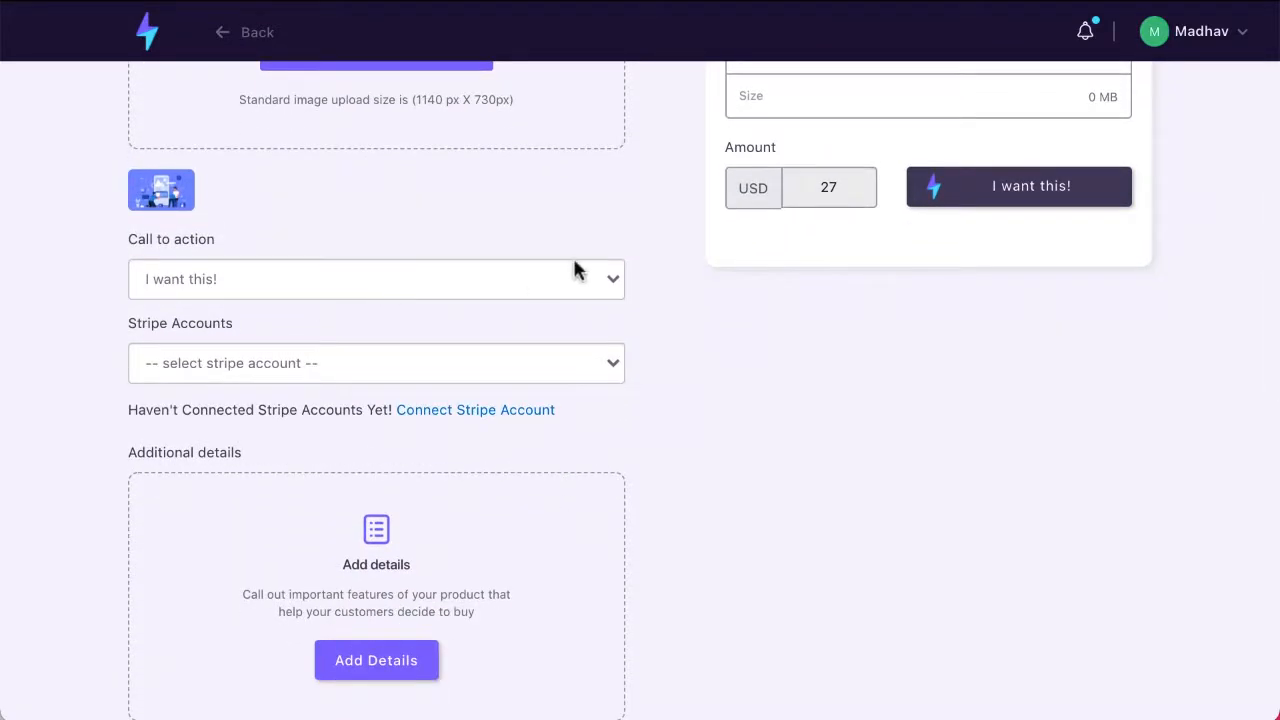
pyautogui.click(614, 284)
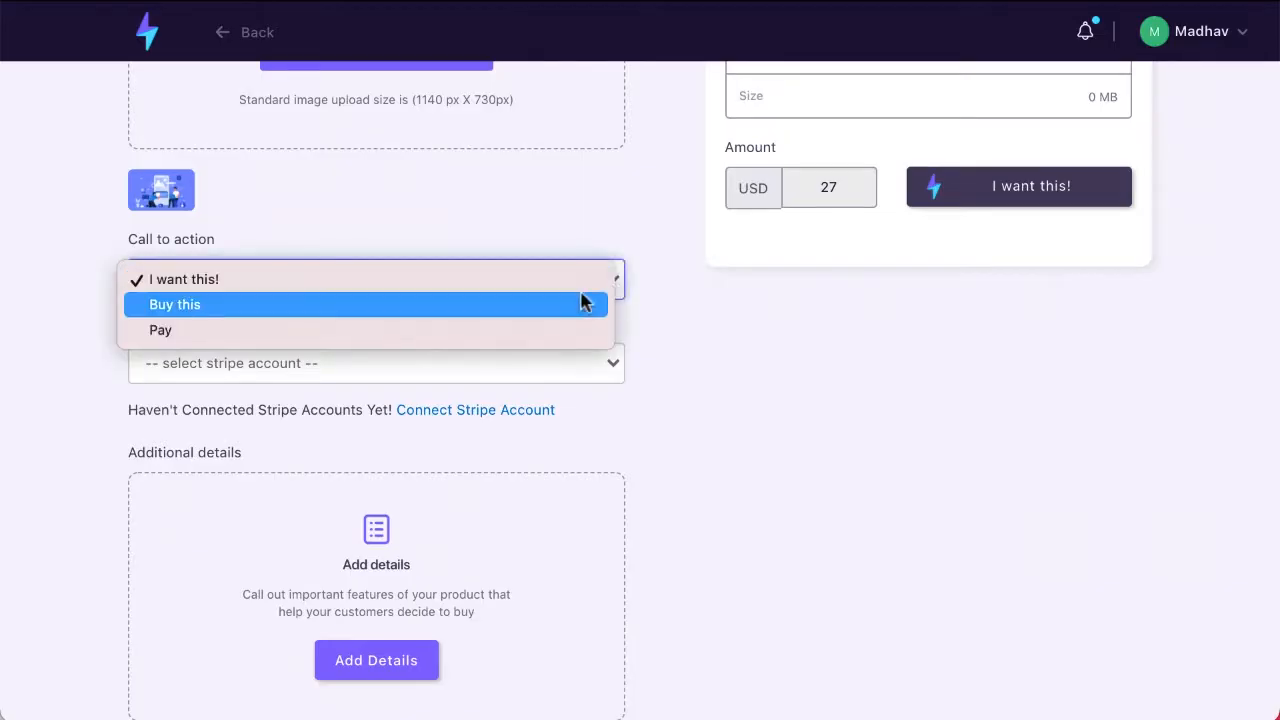
pyautogui.click(717, 262)
pyautogui.click(567, 377)
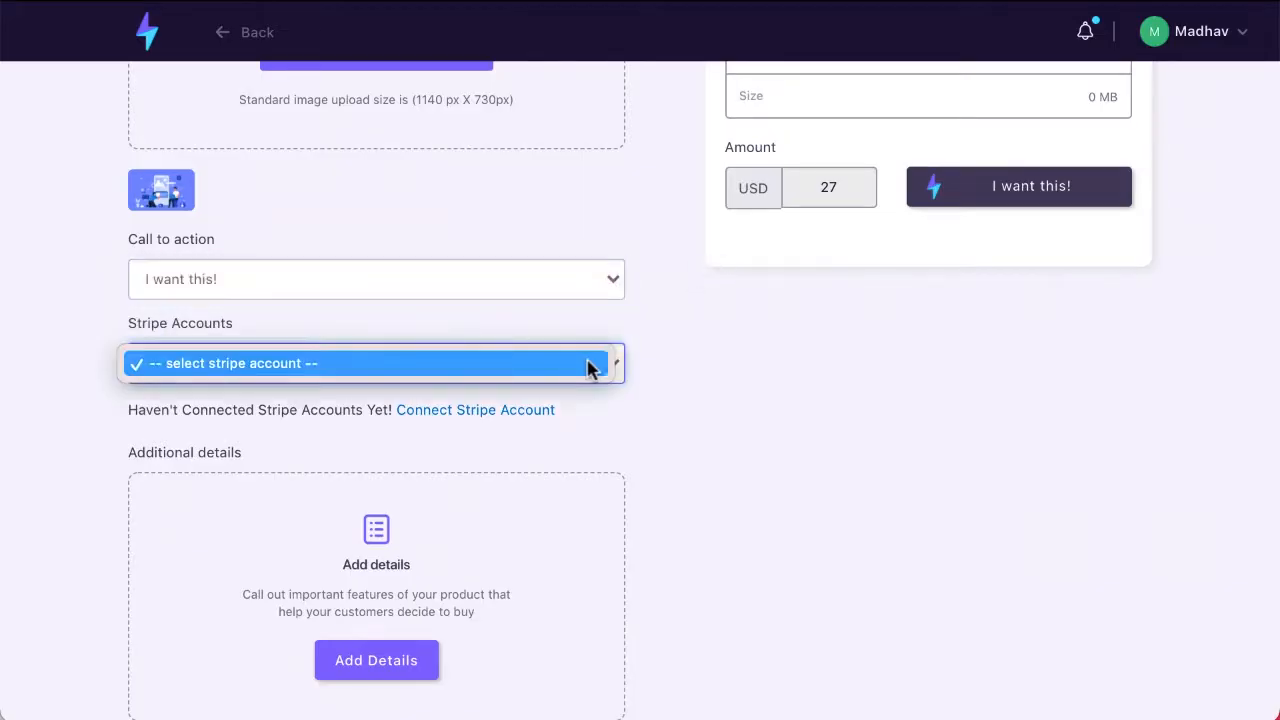
pyautogui.click(594, 369)
# Step: Review the additional details and delivery content sections, and open the delivery file chooser without selecting a file
pyautogui.scroll(-1, 651, 369)
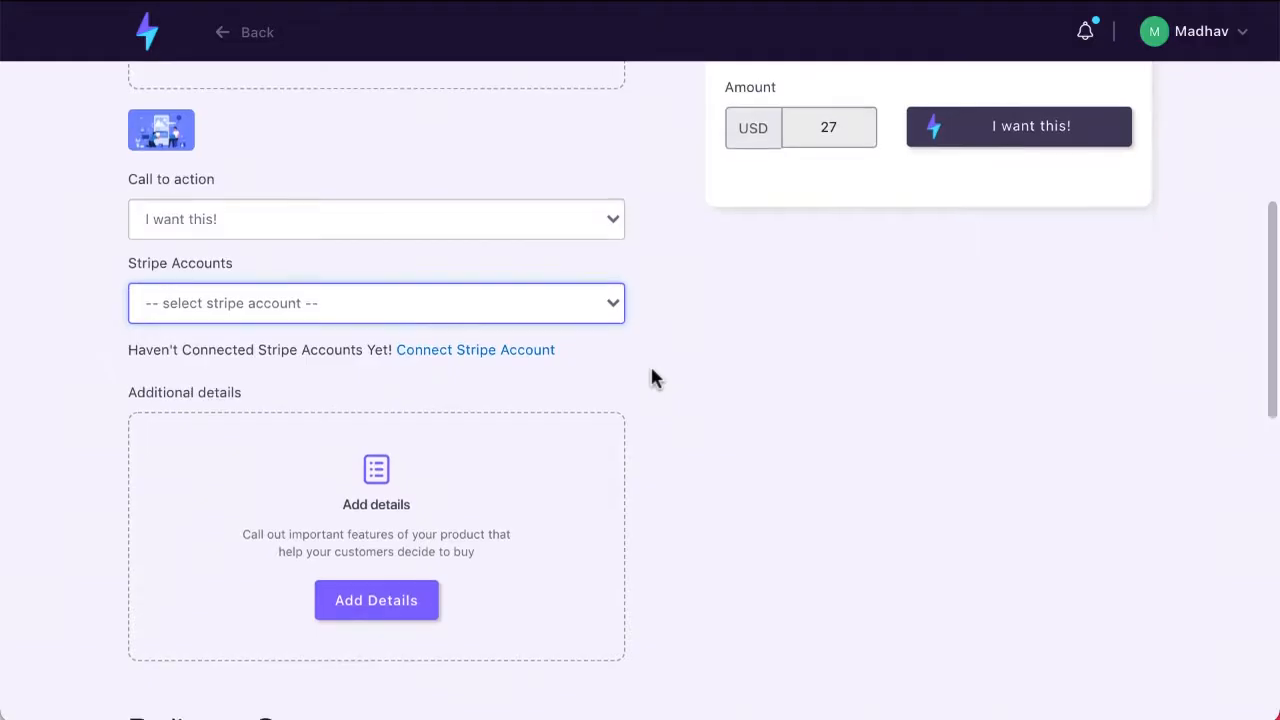
pyautogui.scroll(-4, 651, 370)
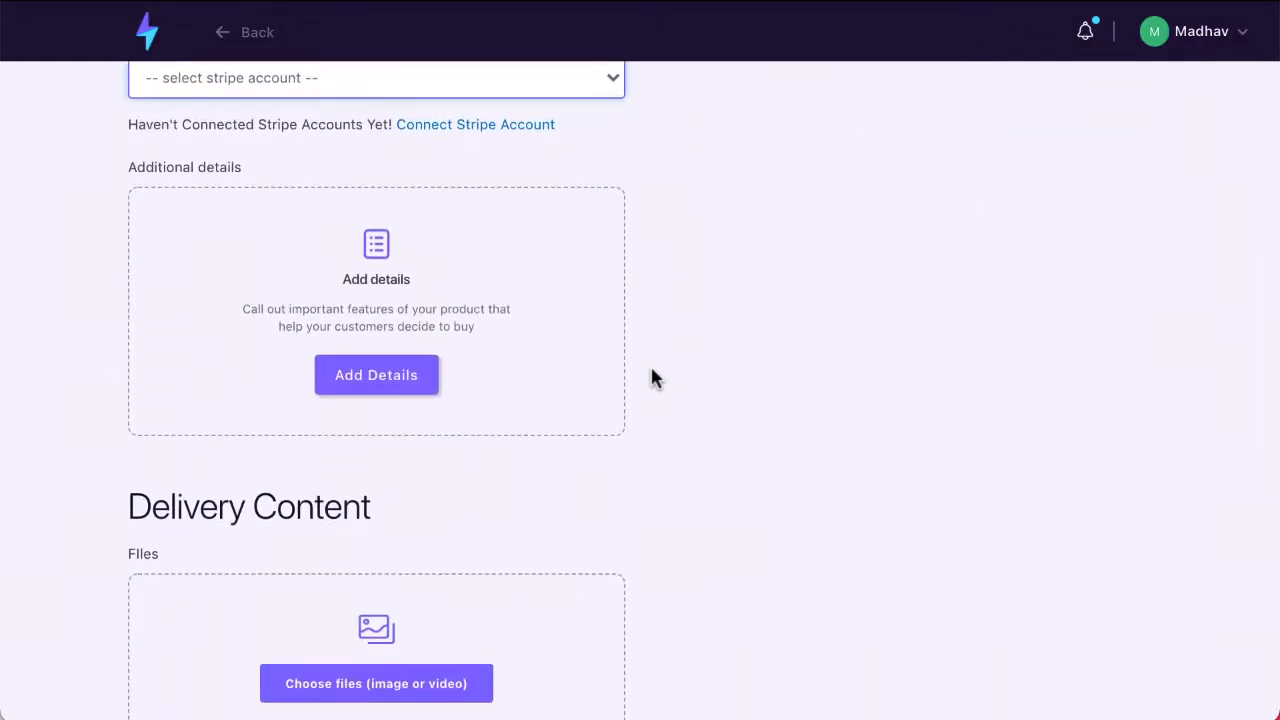
pyautogui.scroll(-2, 651, 374)
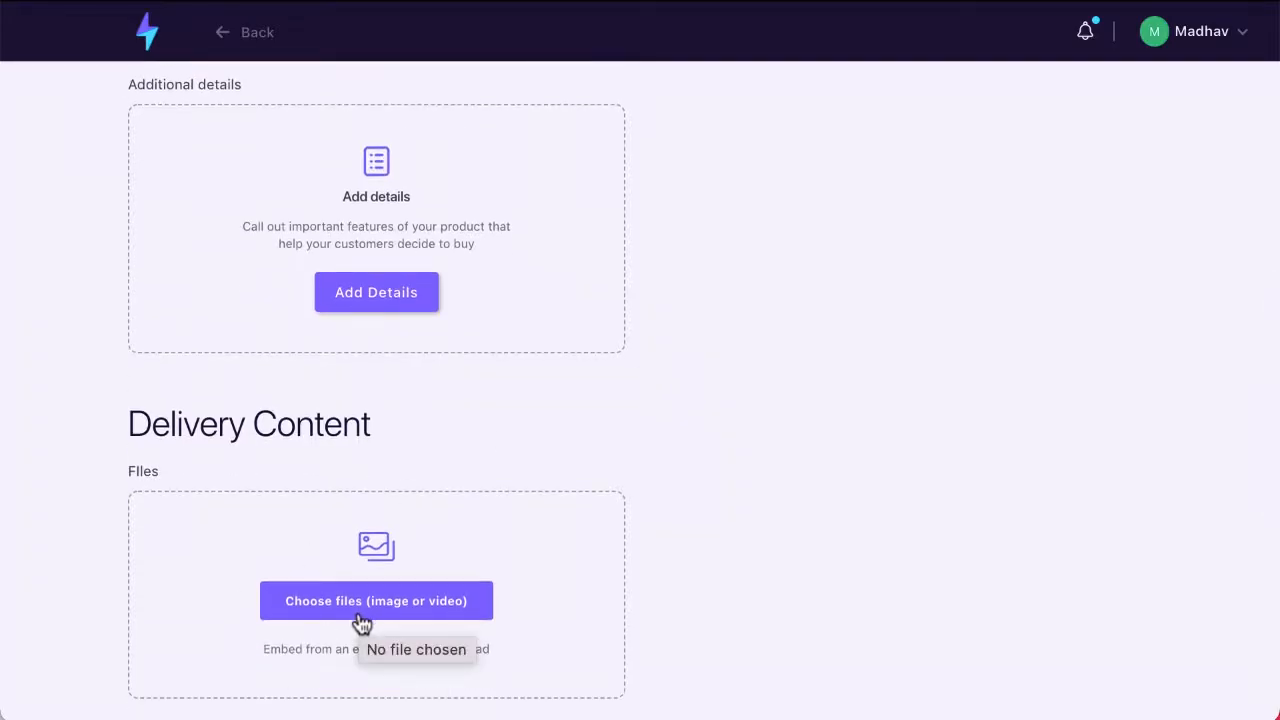
pyautogui.scroll(4, 362, 622)
pyautogui.scroll(-1, 362, 622)
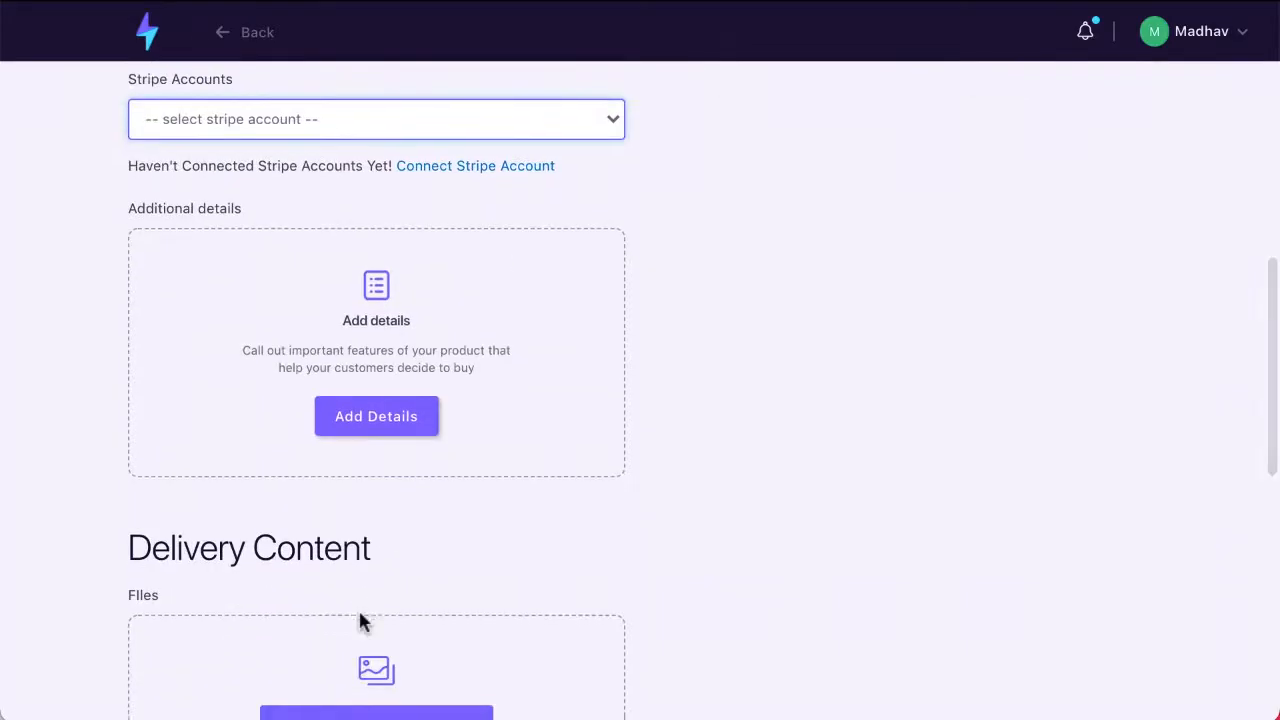
pyautogui.scroll(-2, 362, 622)
pyautogui.click(362, 604)
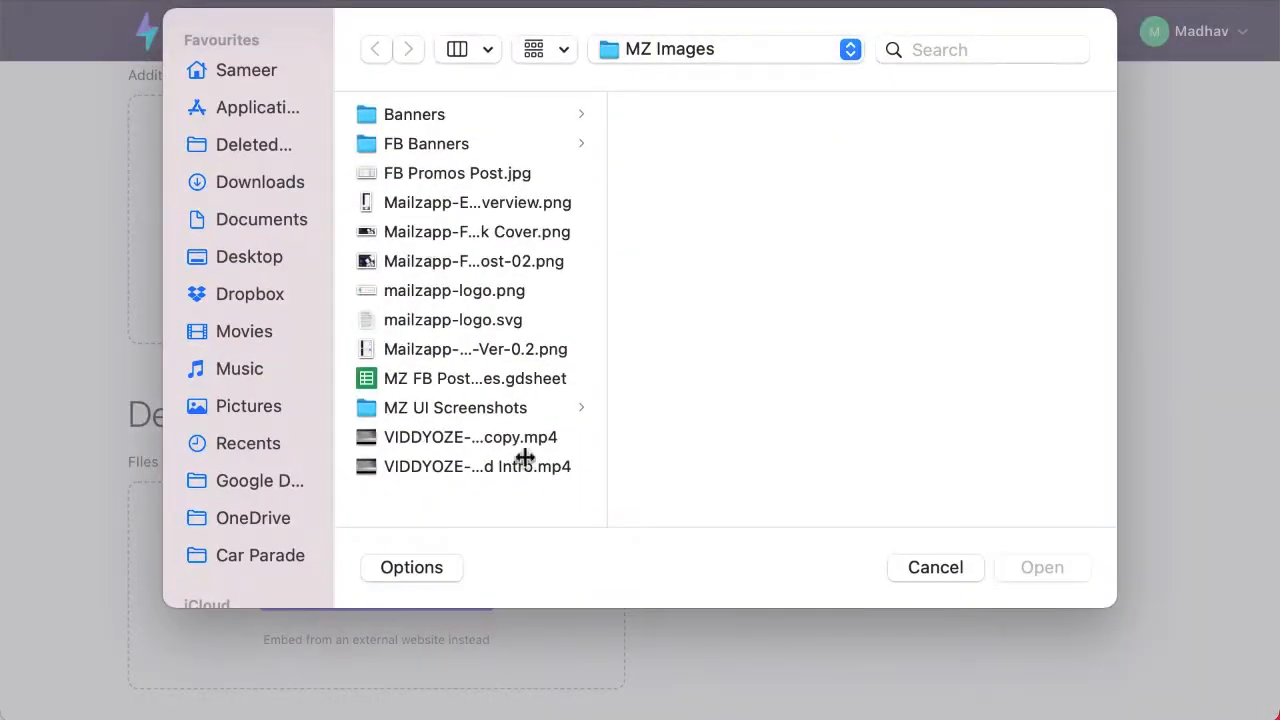
pyautogui.click(935, 567)
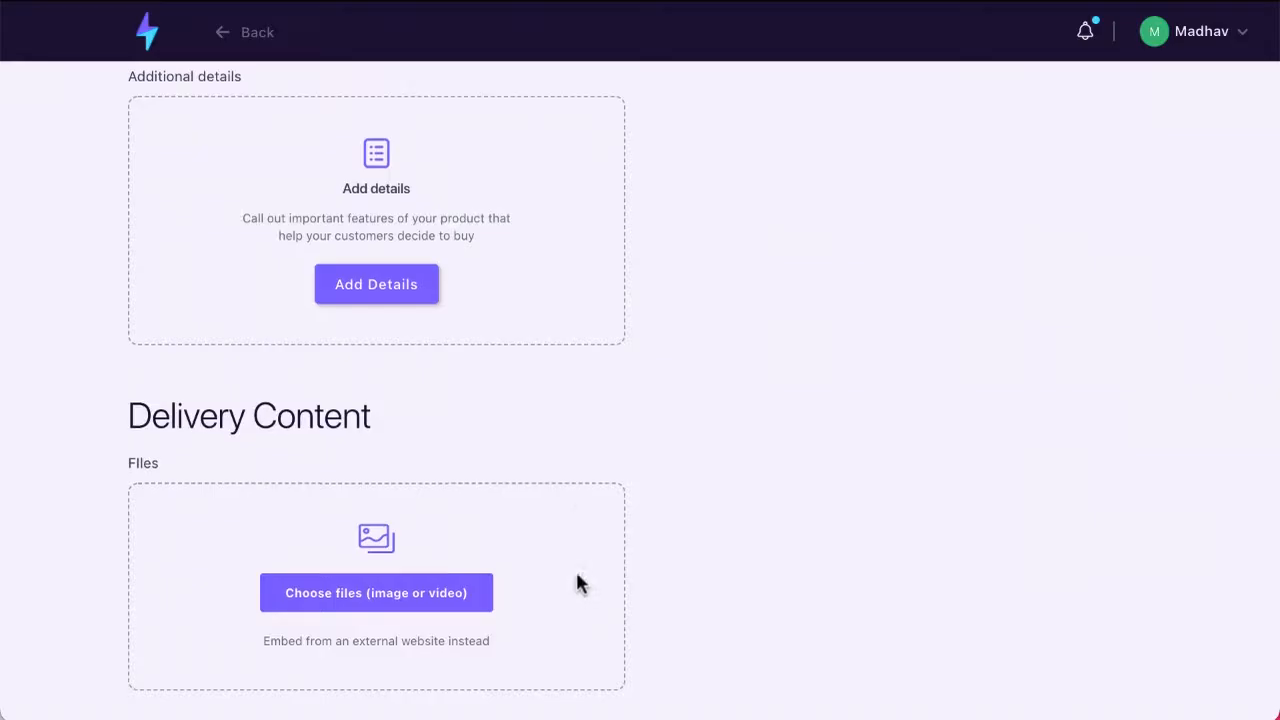
# Step: Add a version to offer a variation of the product, below its pricing
pyautogui.scroll(1, 570, 590)
pyautogui.scroll(7, 752, 492)
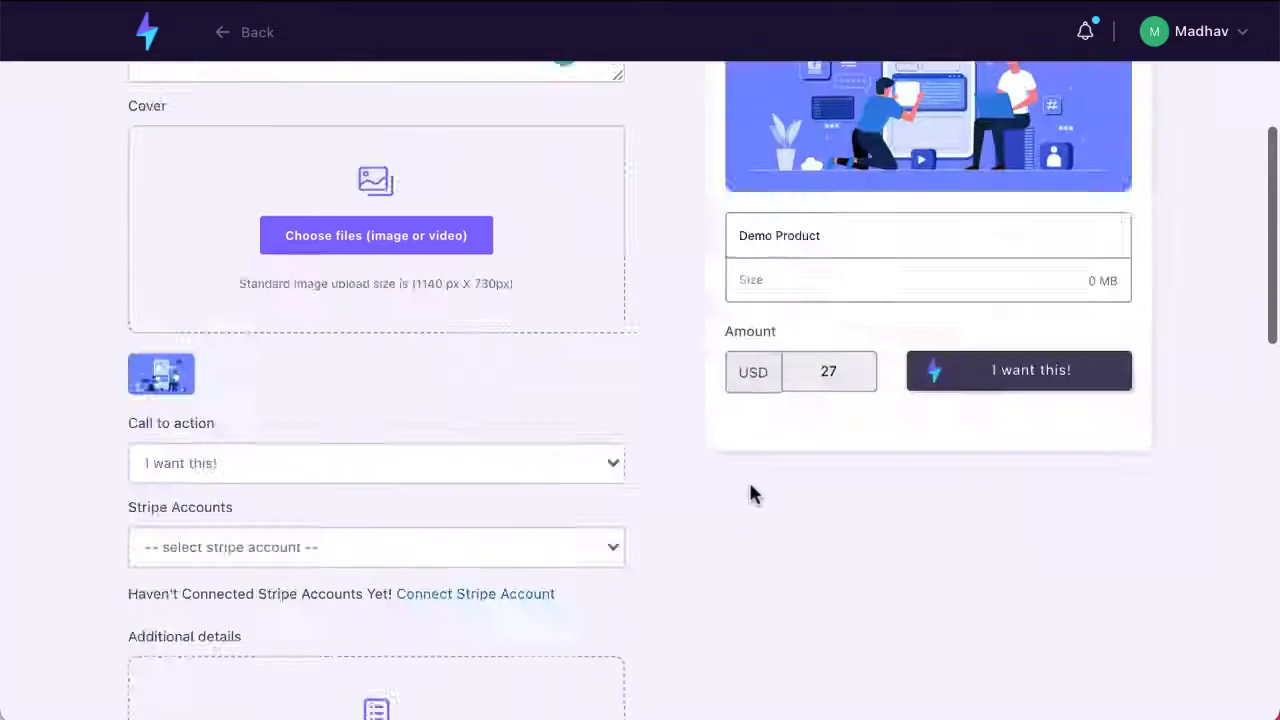
pyautogui.scroll(-10, 752, 492)
pyautogui.scroll(-3, 428, 332)
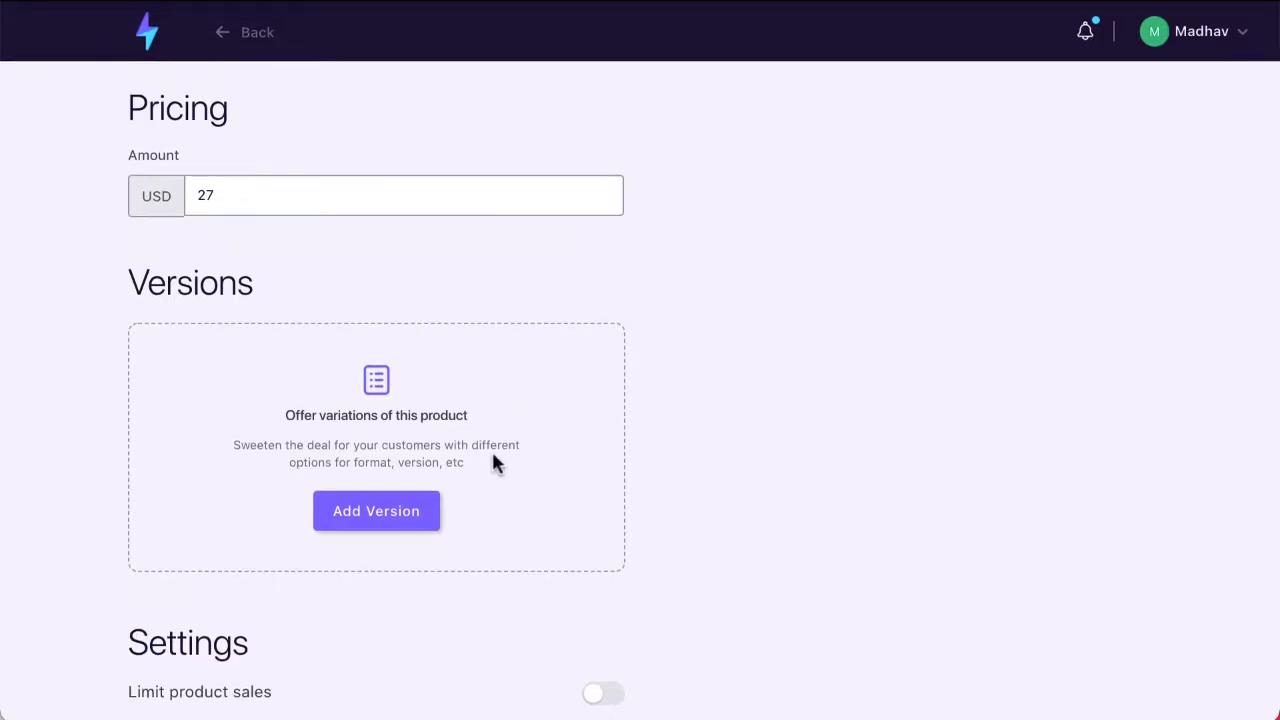
pyautogui.click(430, 507)
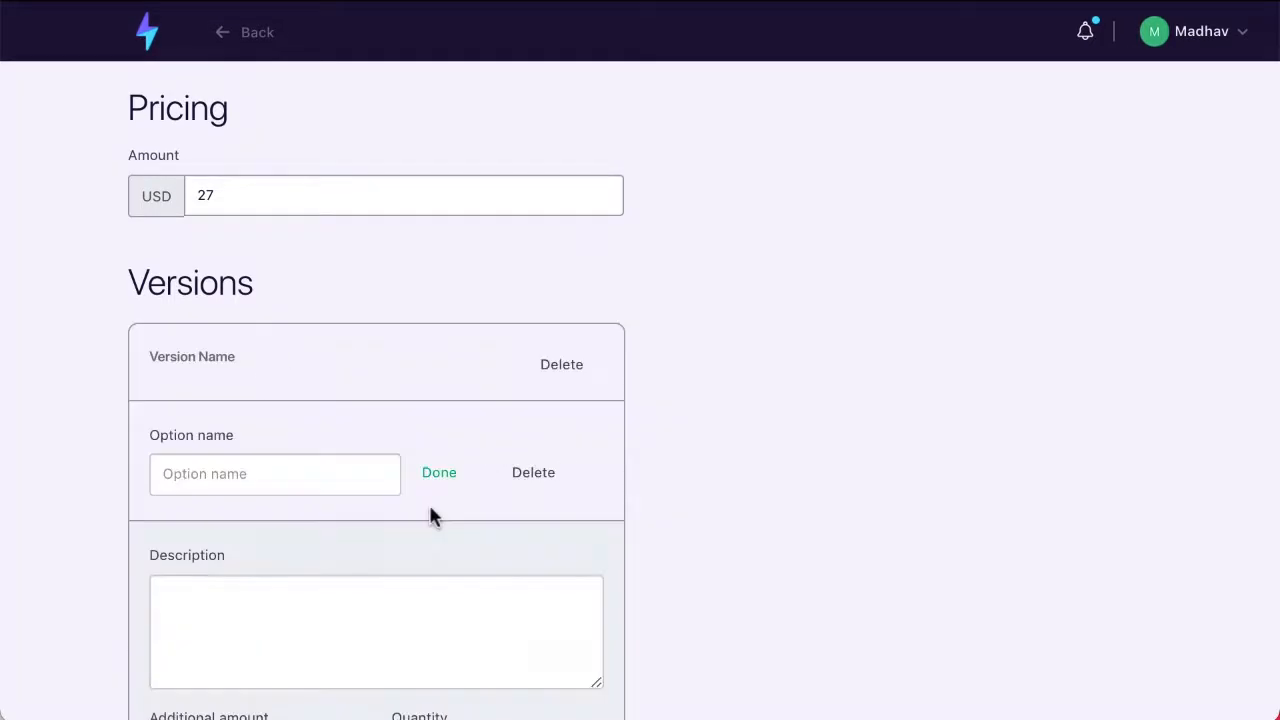
pyautogui.scroll(-3, 488, 600)
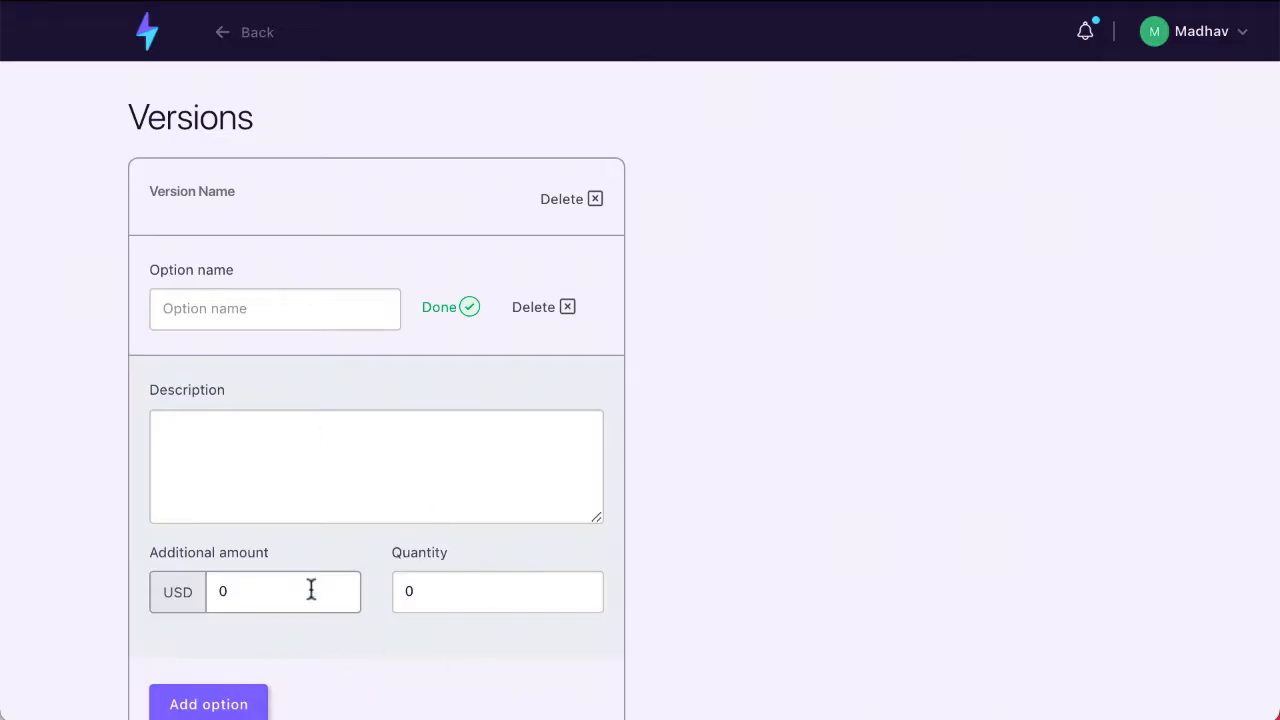
# Step: Set the version option's additional amount to 17 USD and its quantity to 100000
pyautogui.click(255, 603)
pyautogui.click(683, 527)
pyautogui.click(429, 600)
pyautogui.press('BackSpace')
pyautogui.write('100000')
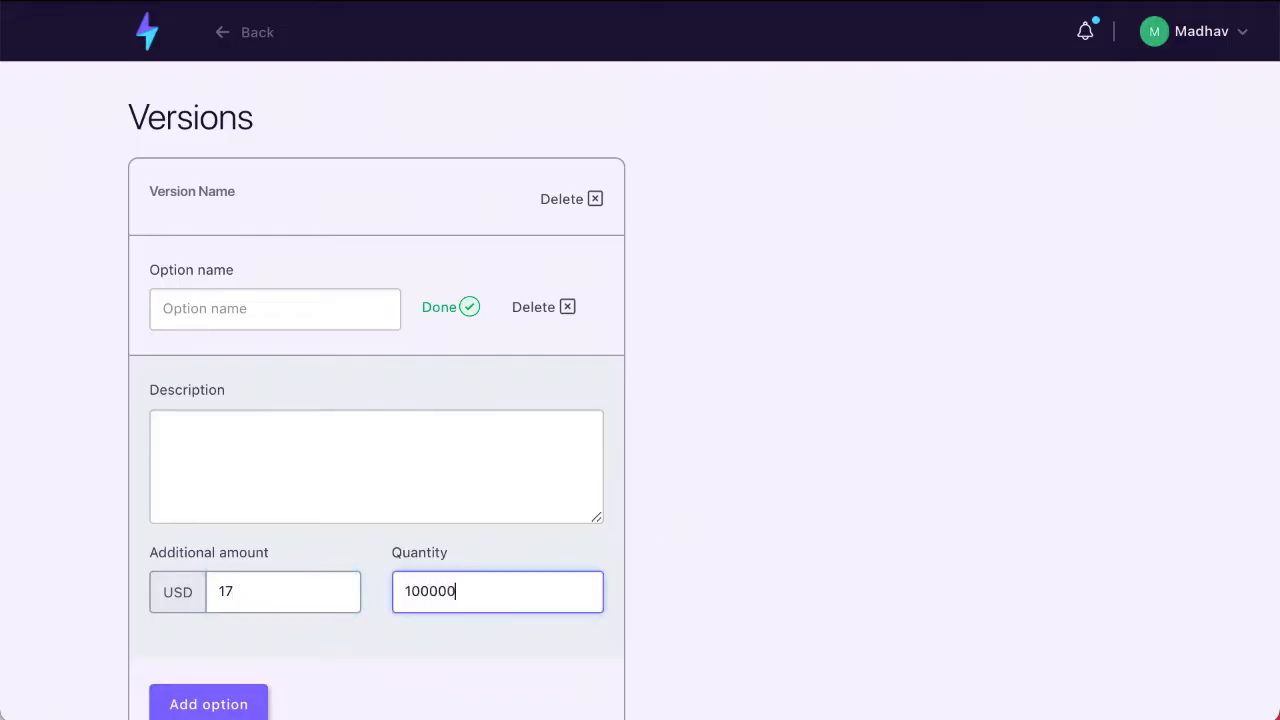
pyautogui.click(668, 585)
# Step: Limit the product's sales to a maximum of 1000 purchases
pyautogui.scroll(-2, 668, 580)
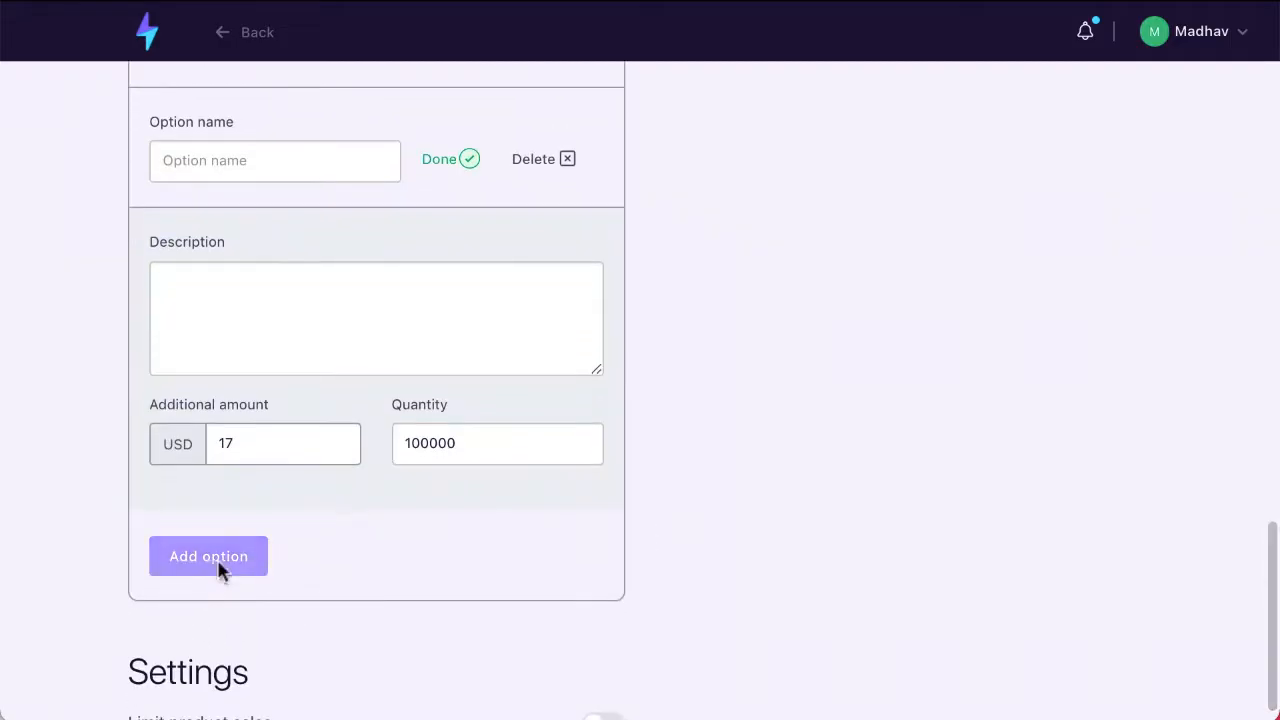
pyautogui.scroll(-1, 857, 317)
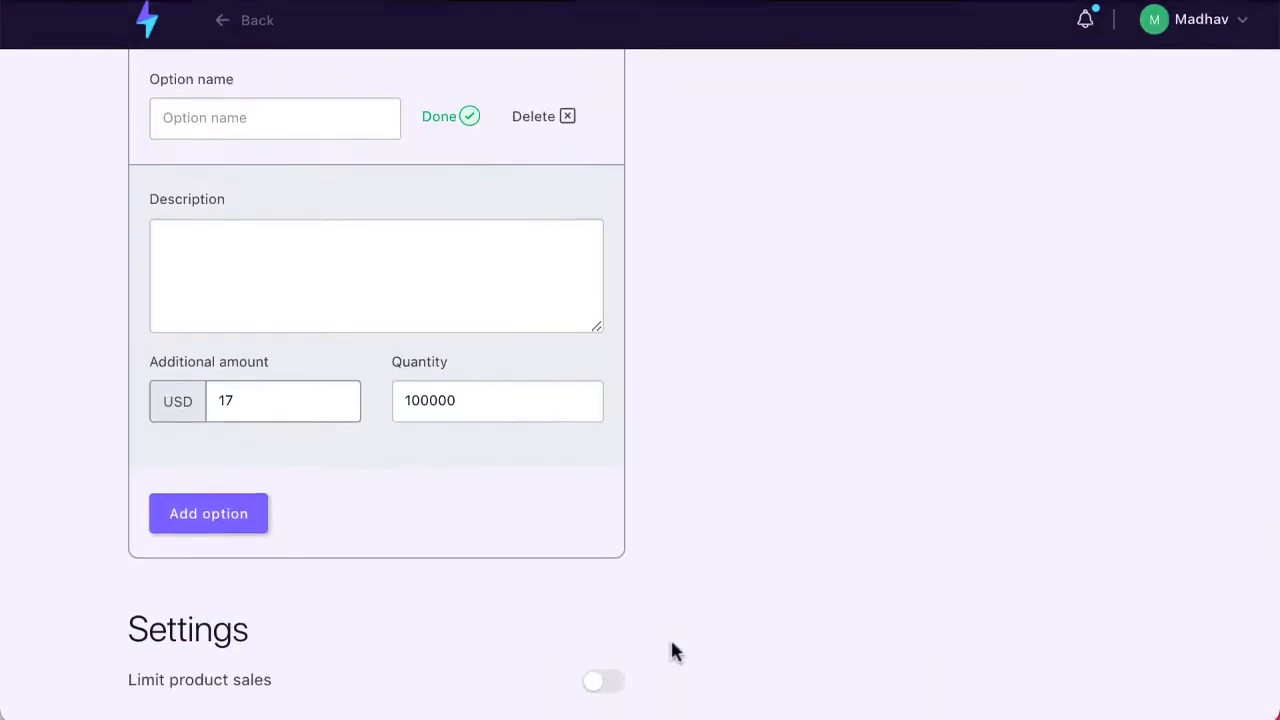
pyautogui.click(600, 694)
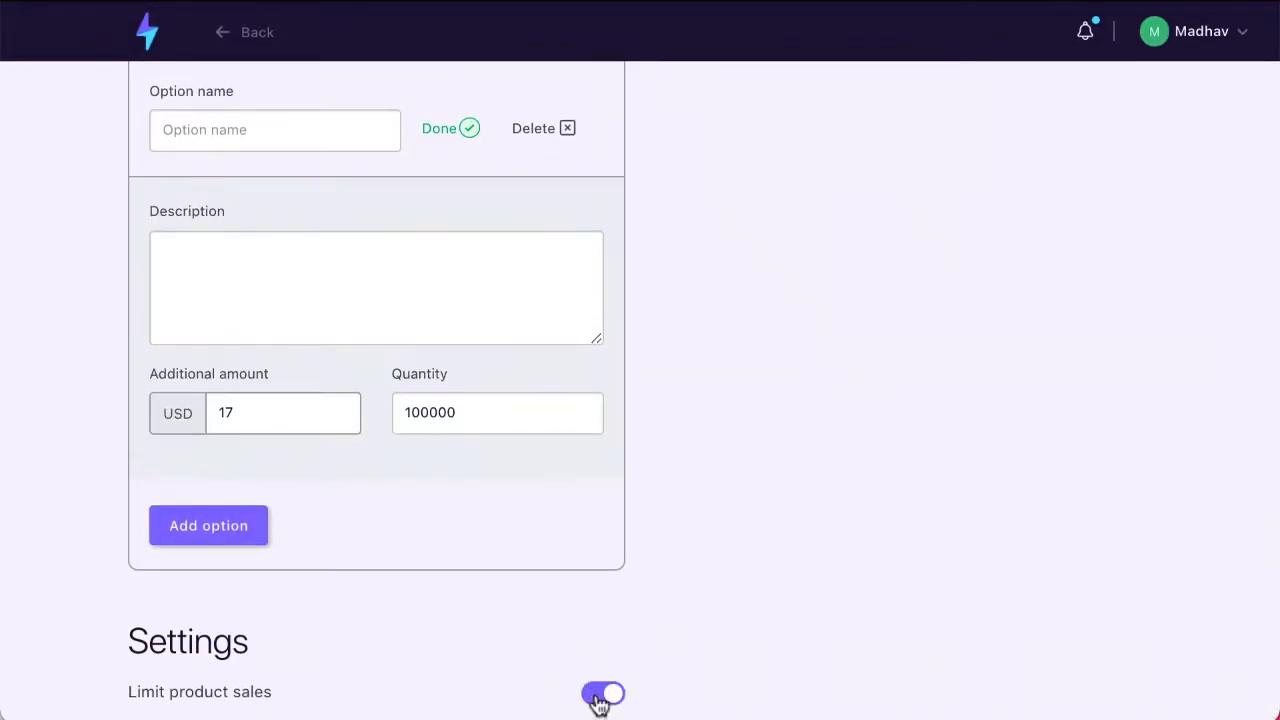
pyautogui.scroll(3, 495, 552)
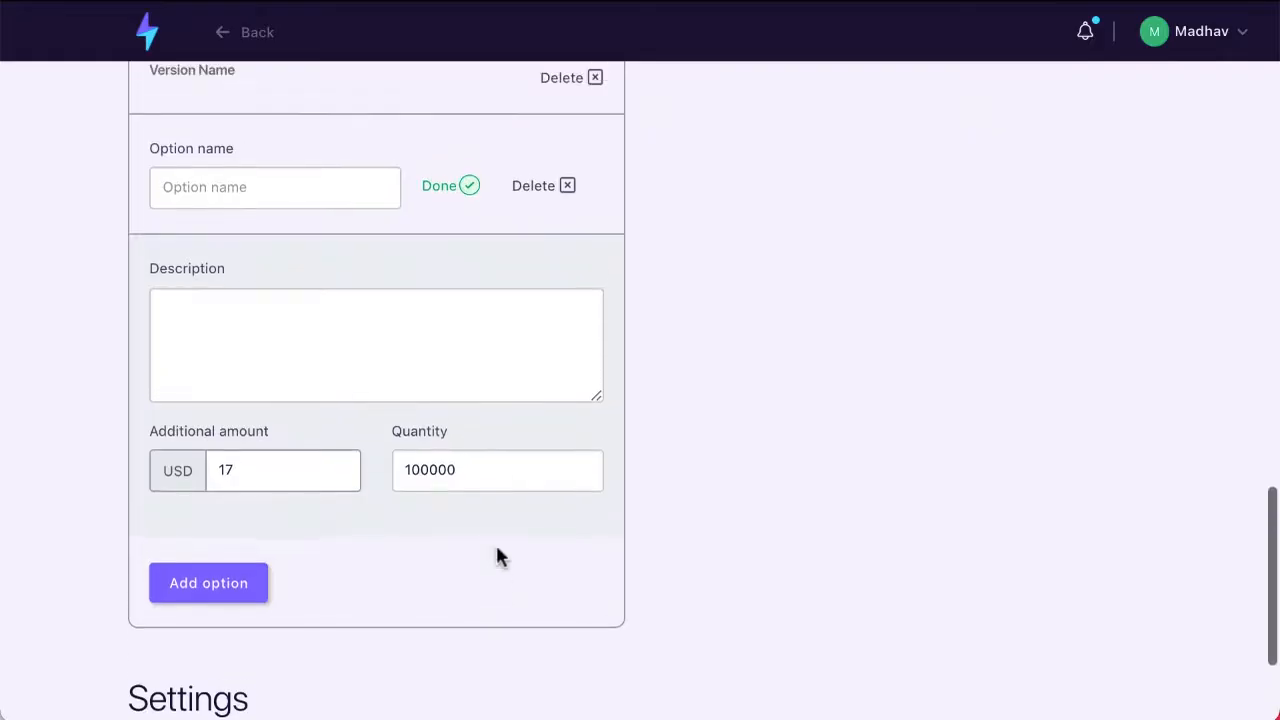
pyautogui.scroll(-6, 497, 548)
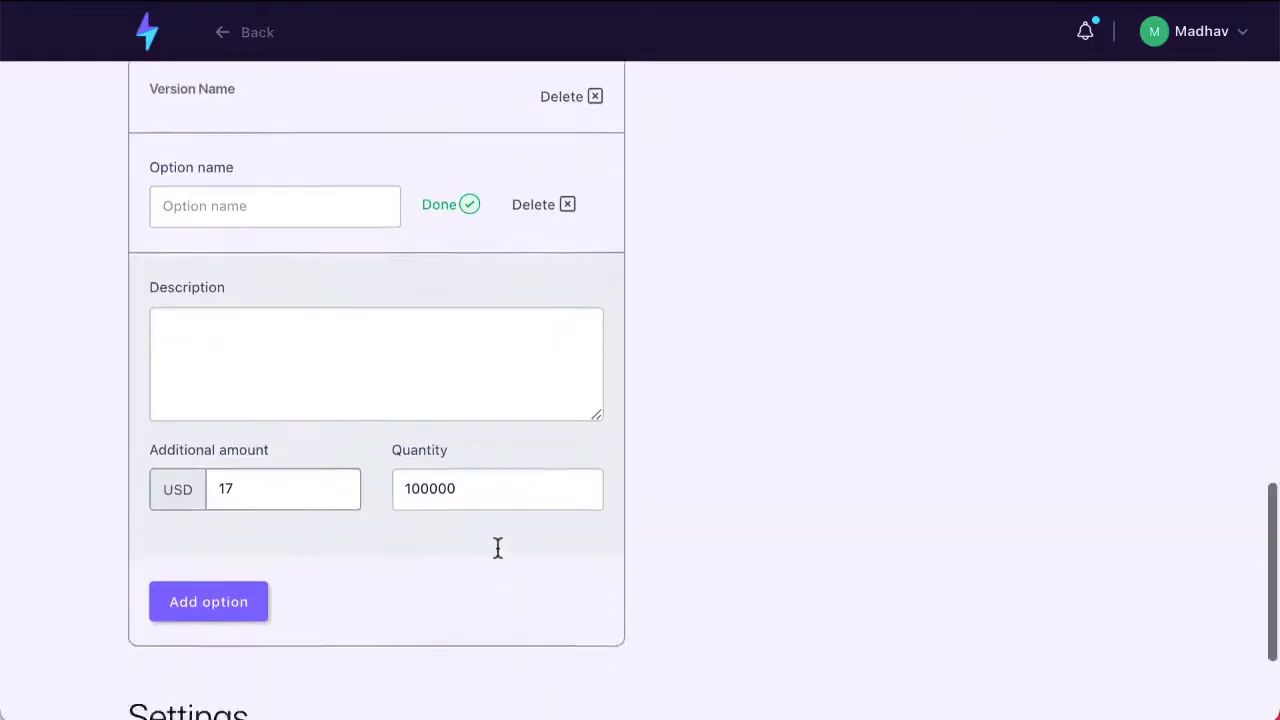
pyautogui.click(321, 650)
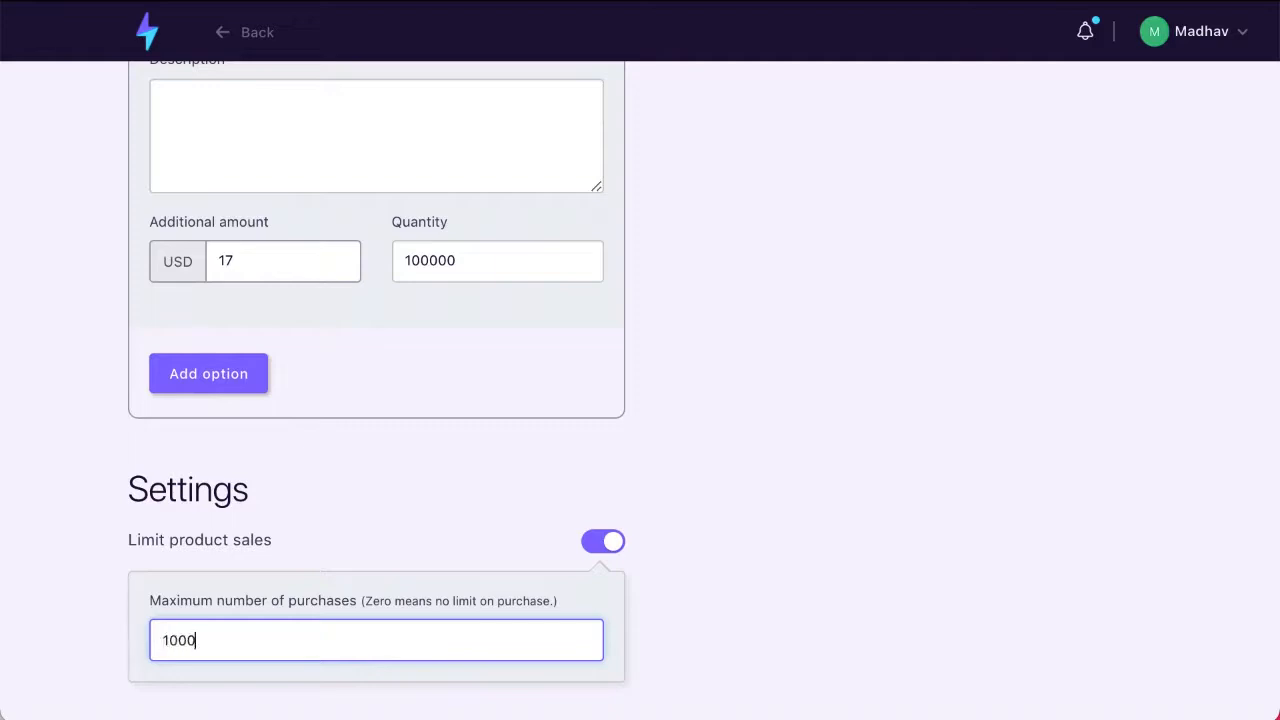
# Step: Review the product preview with its description, cover image, amount and purchase call to action
pyautogui.scroll(20, 488, 540)
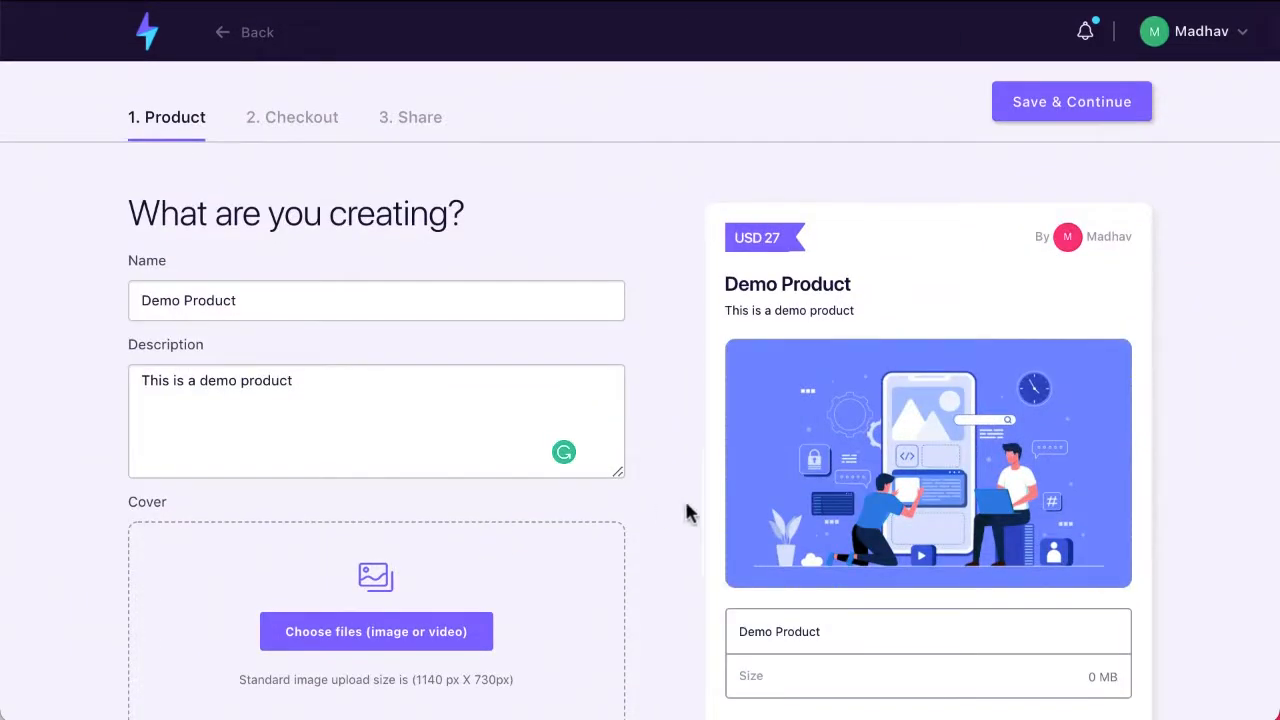
pyautogui.scroll(-3, 688, 514)
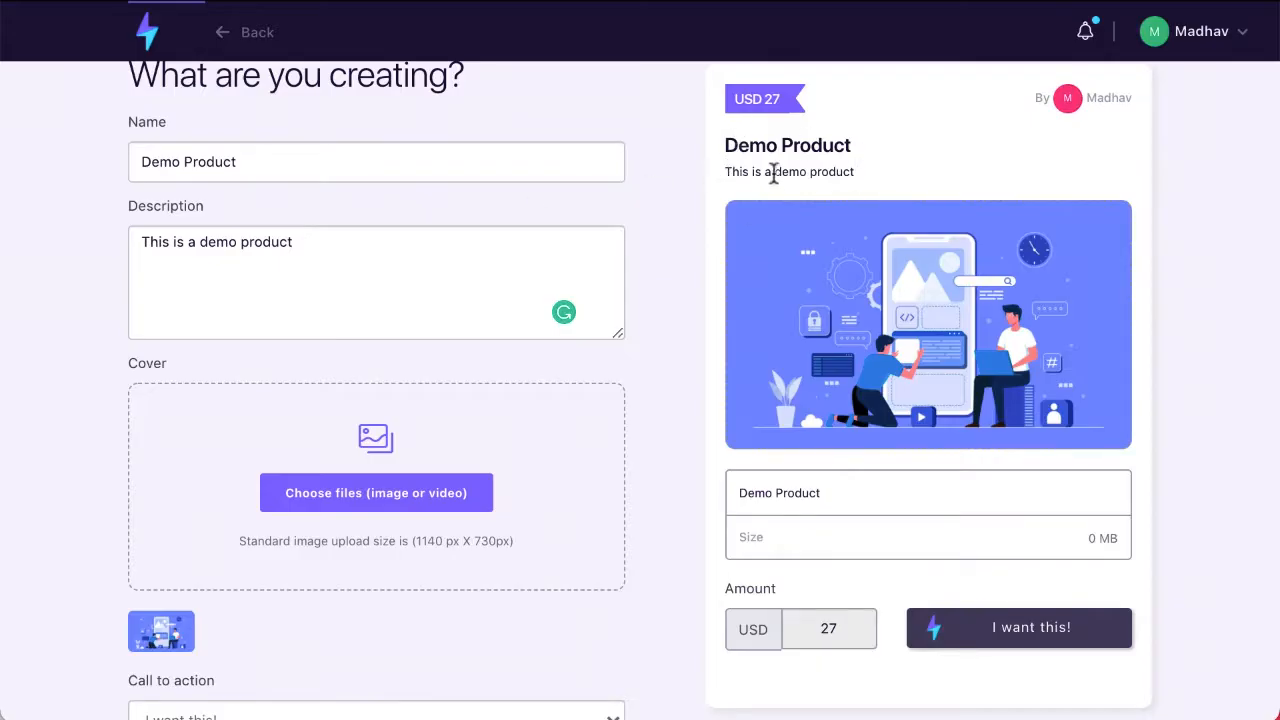
# Step: Compare the product preview with the name, description and cover entered for Demo Product
pyautogui.moveTo(723, 171); pyautogui.dragTo(874, 177)
pyautogui.click(870, 220)
pyautogui.scroll(1, 872, 215)
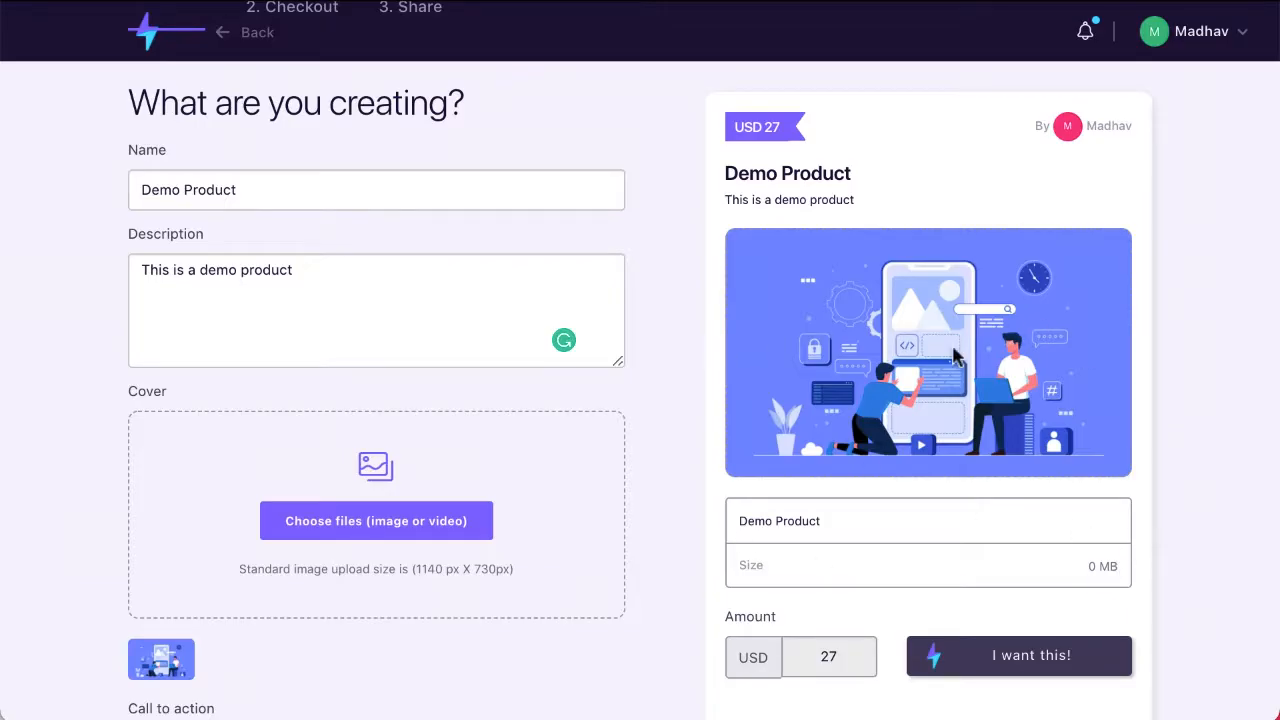
pyautogui.scroll(-2, 955, 355)
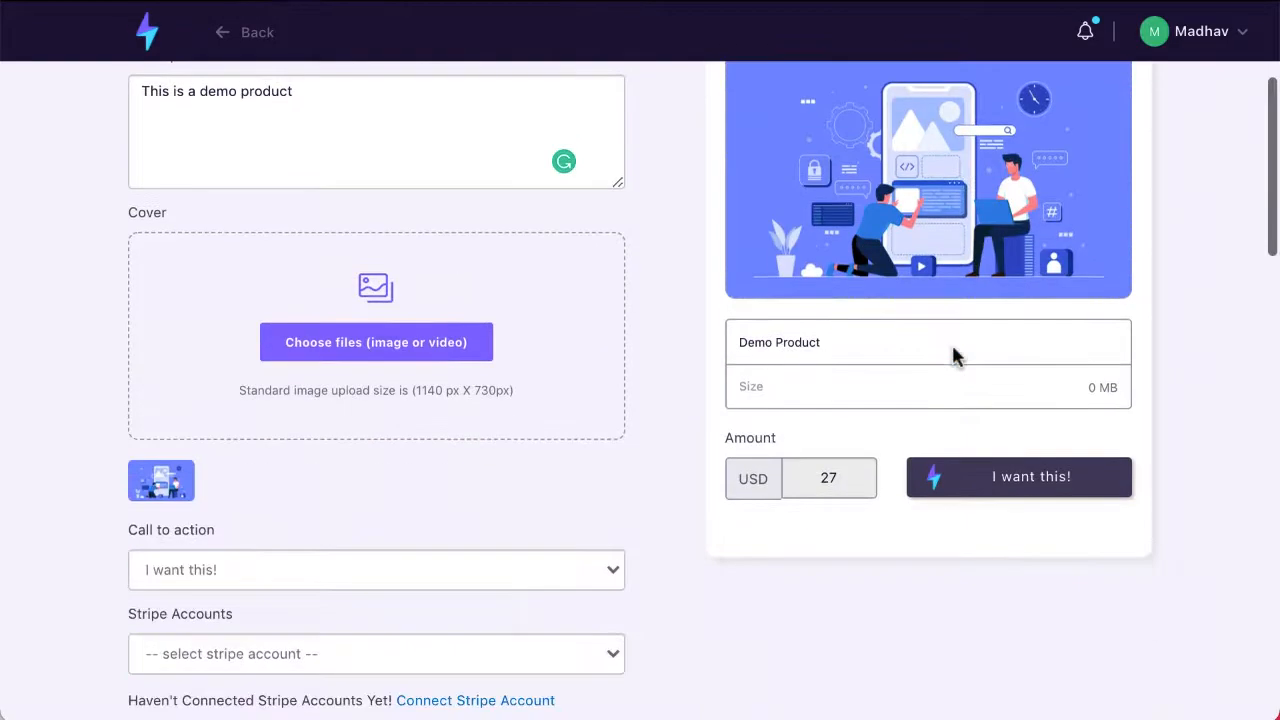
pyautogui.scroll(1, 955, 685)
pyautogui.scroll(2, 952, 686)
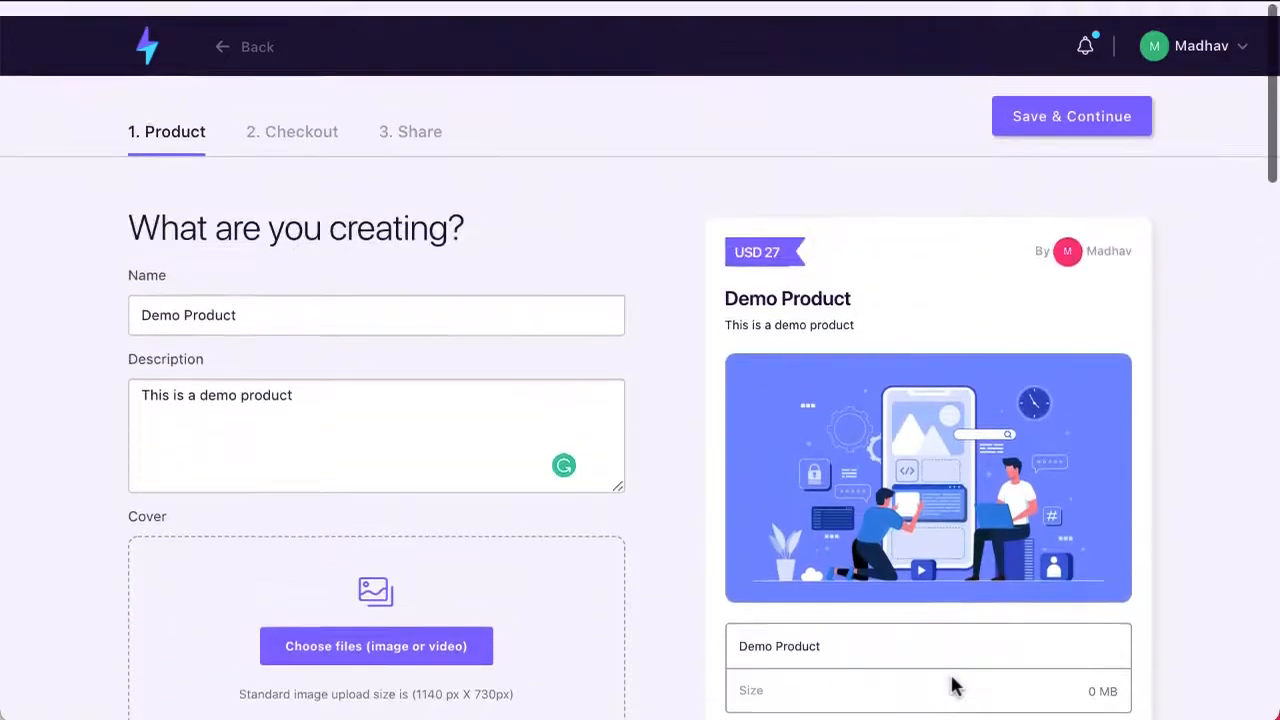
# Step: Enable the discount code field on the product's checkout purchase form and set the discount amount off to 50%
pyautogui.click(304, 132)
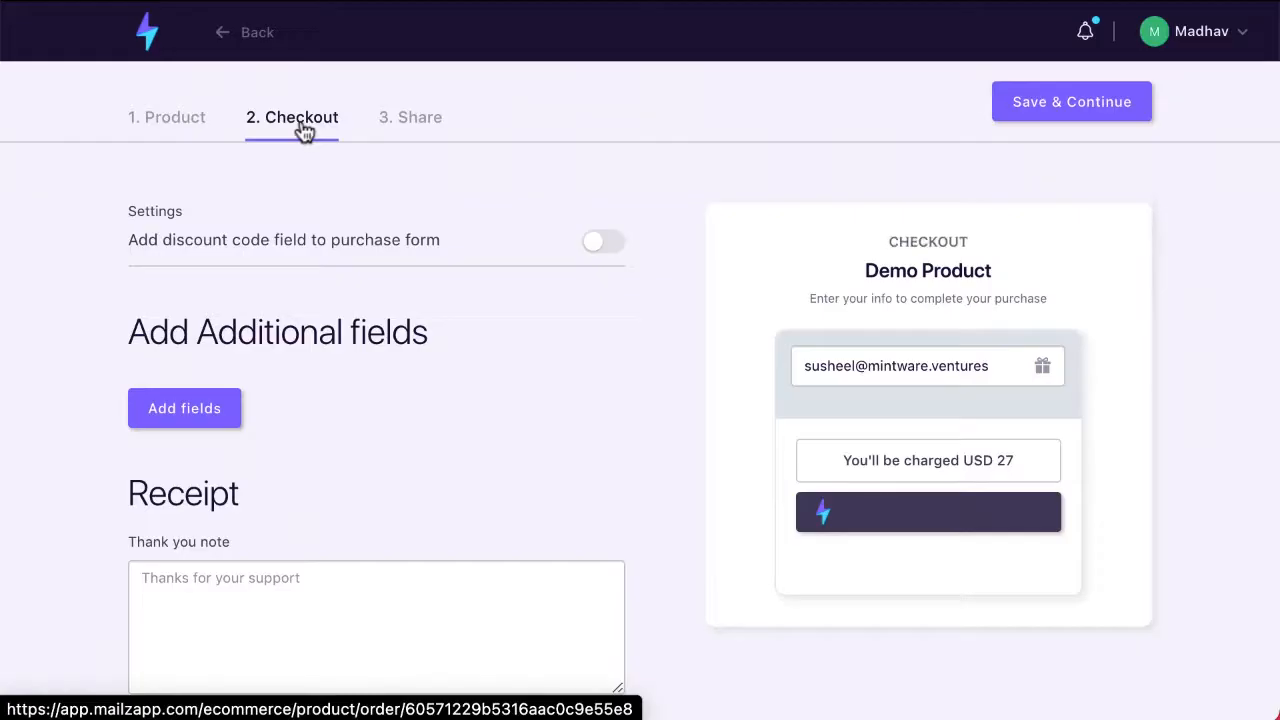
pyautogui.scroll(-1, 304, 132)
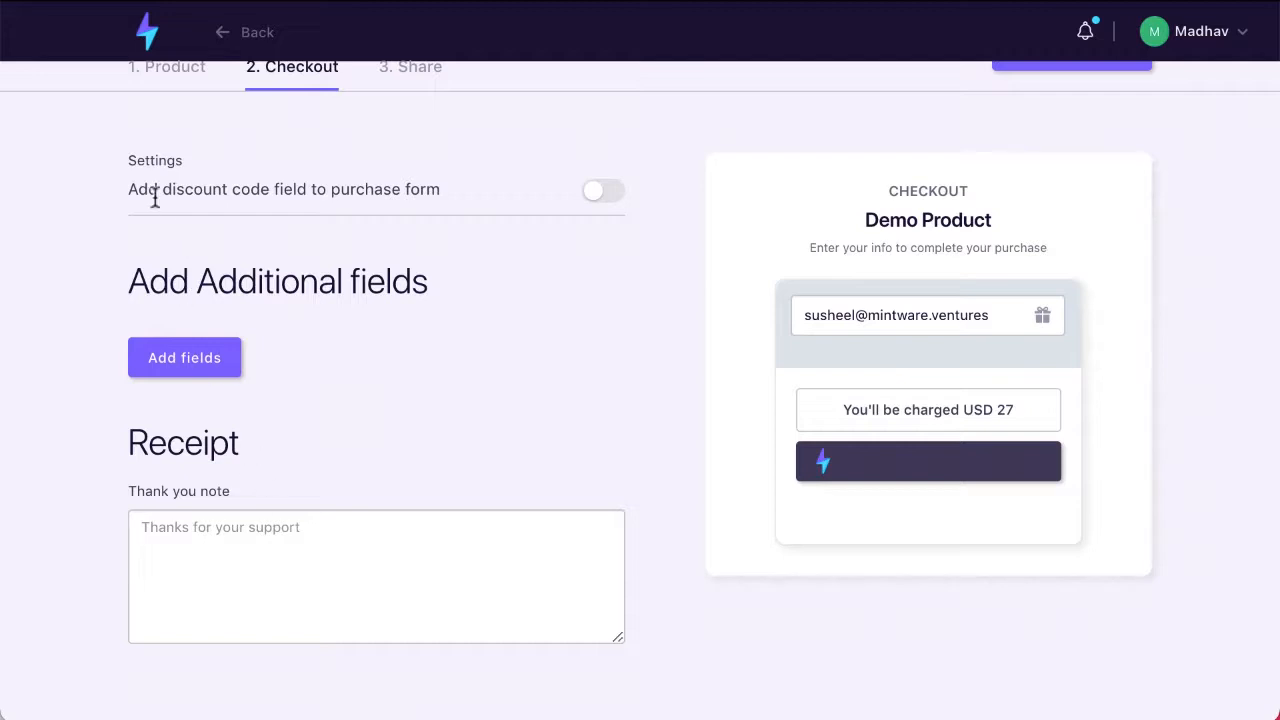
pyautogui.click(600, 193)
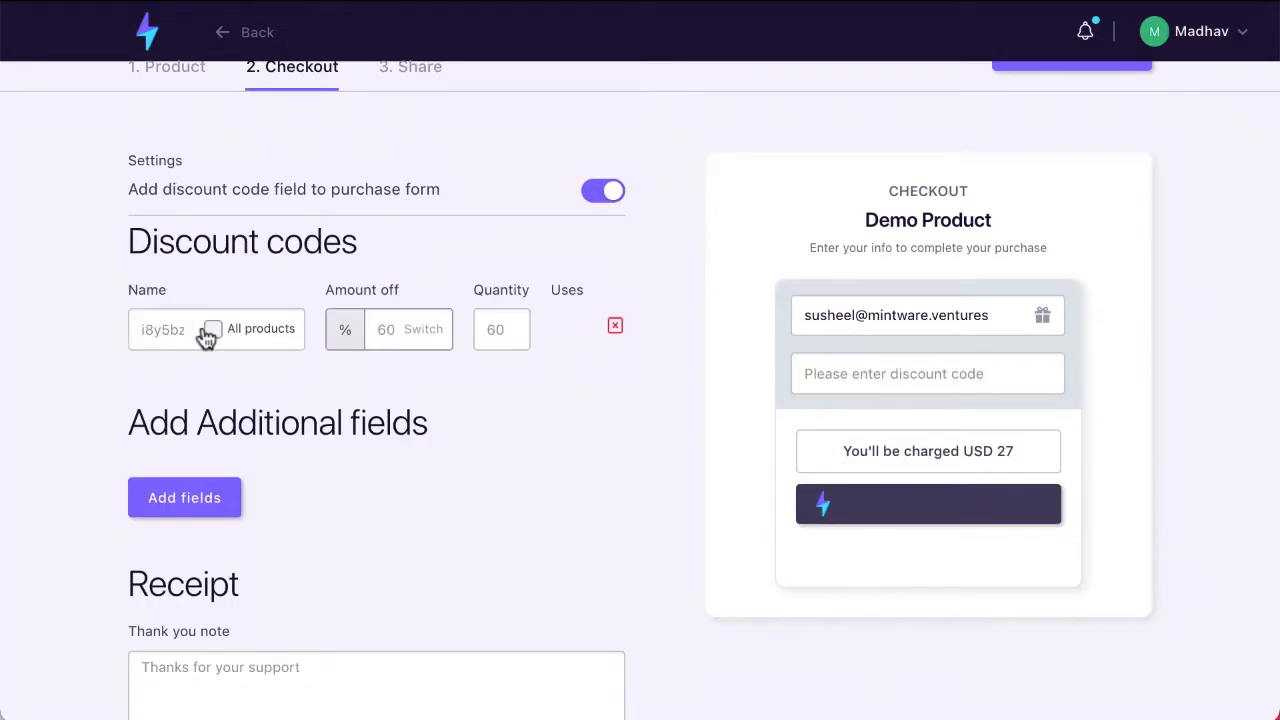
pyautogui.click(399, 331)
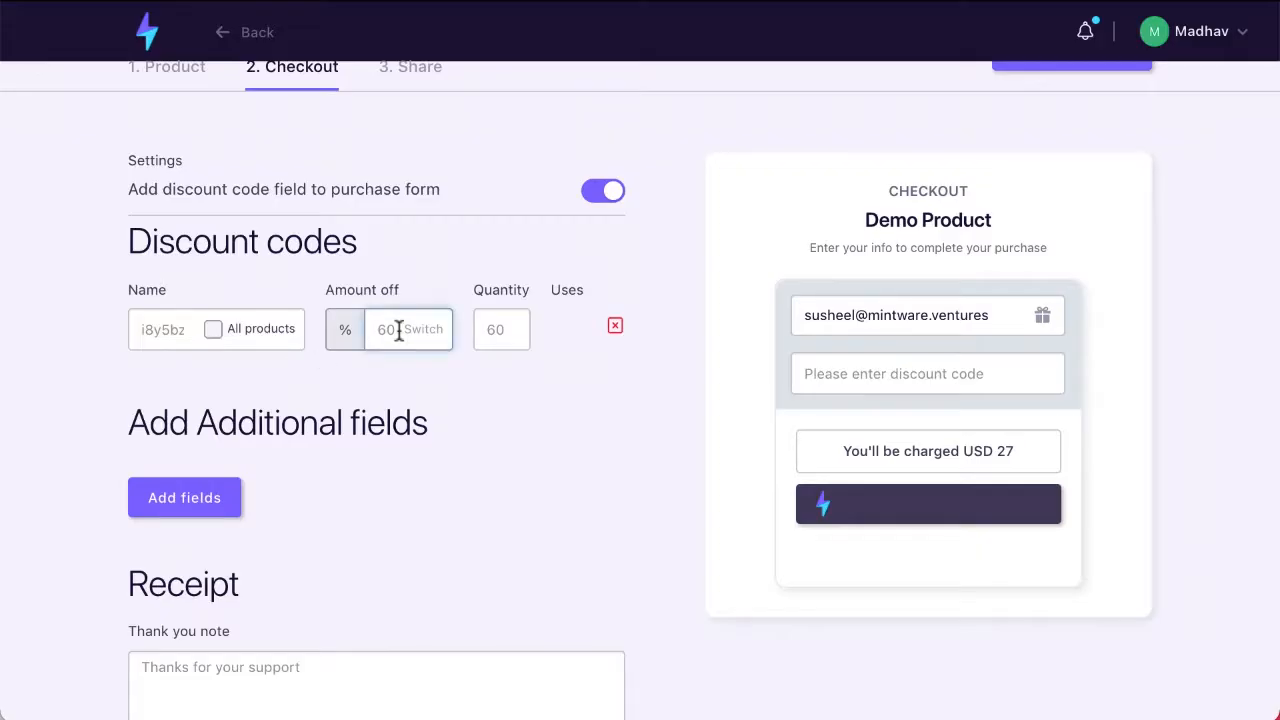
pyautogui.click(89, 457)
pyautogui.scroll(-3, 89, 457)
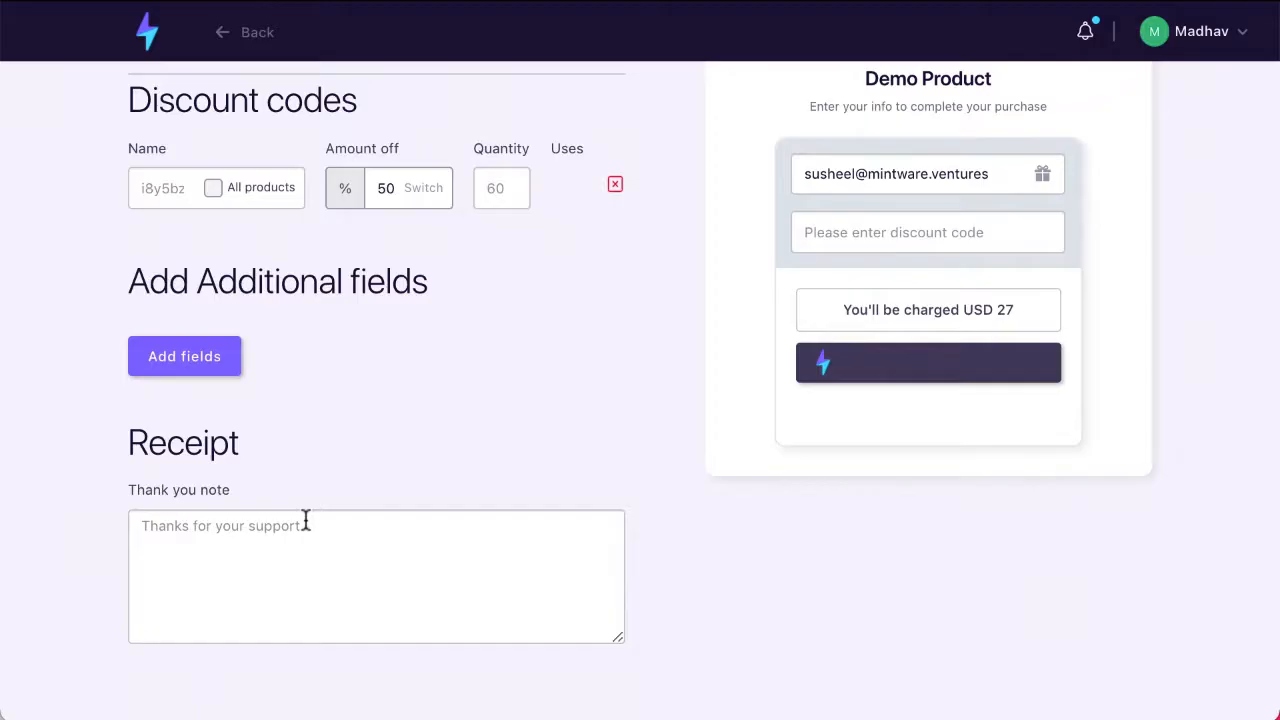
# Step: Try to save the checkout settings and continue, dismissing the resulting notice
pyautogui.scroll(3, 447, 603)
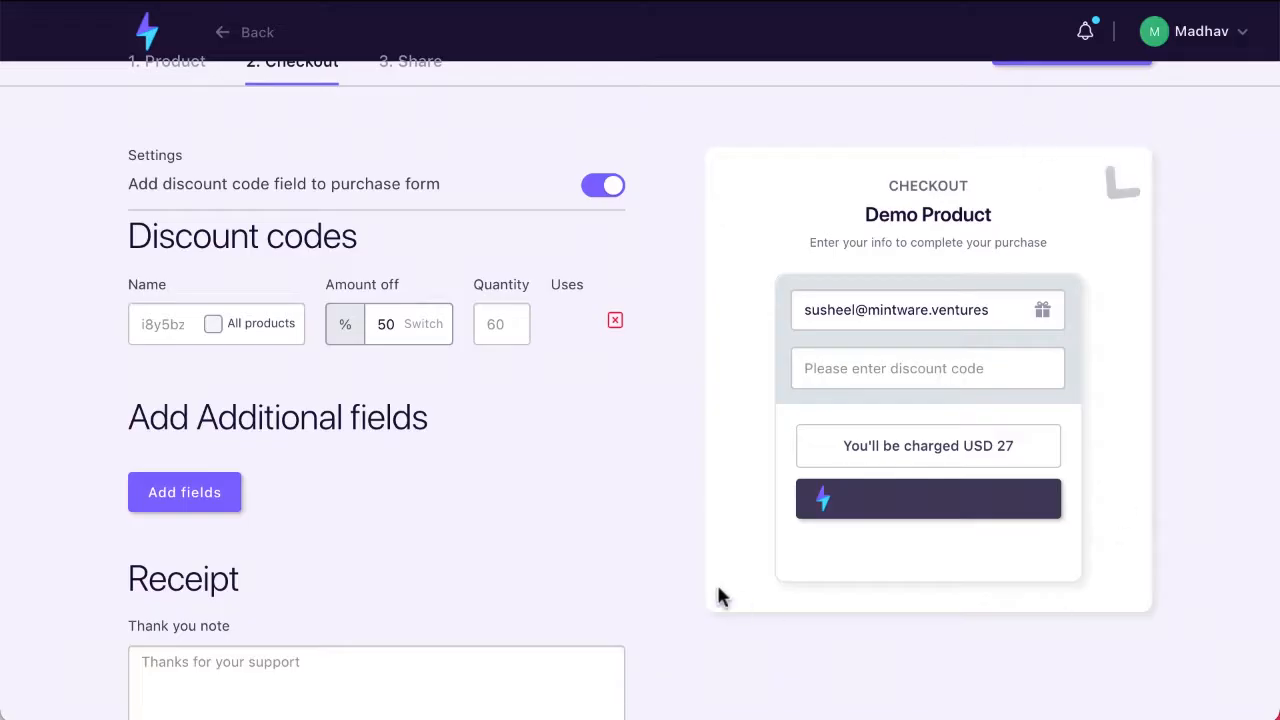
pyautogui.scroll(1, 309, 266)
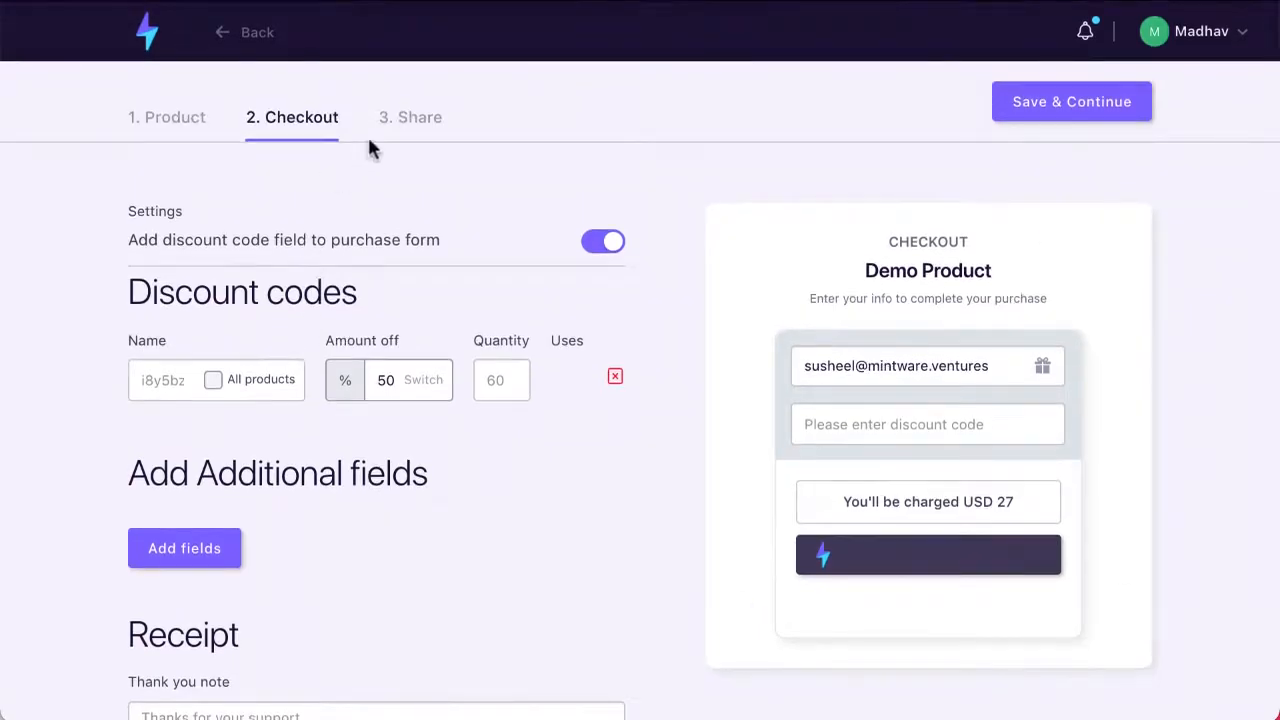
pyautogui.click(1114, 108)
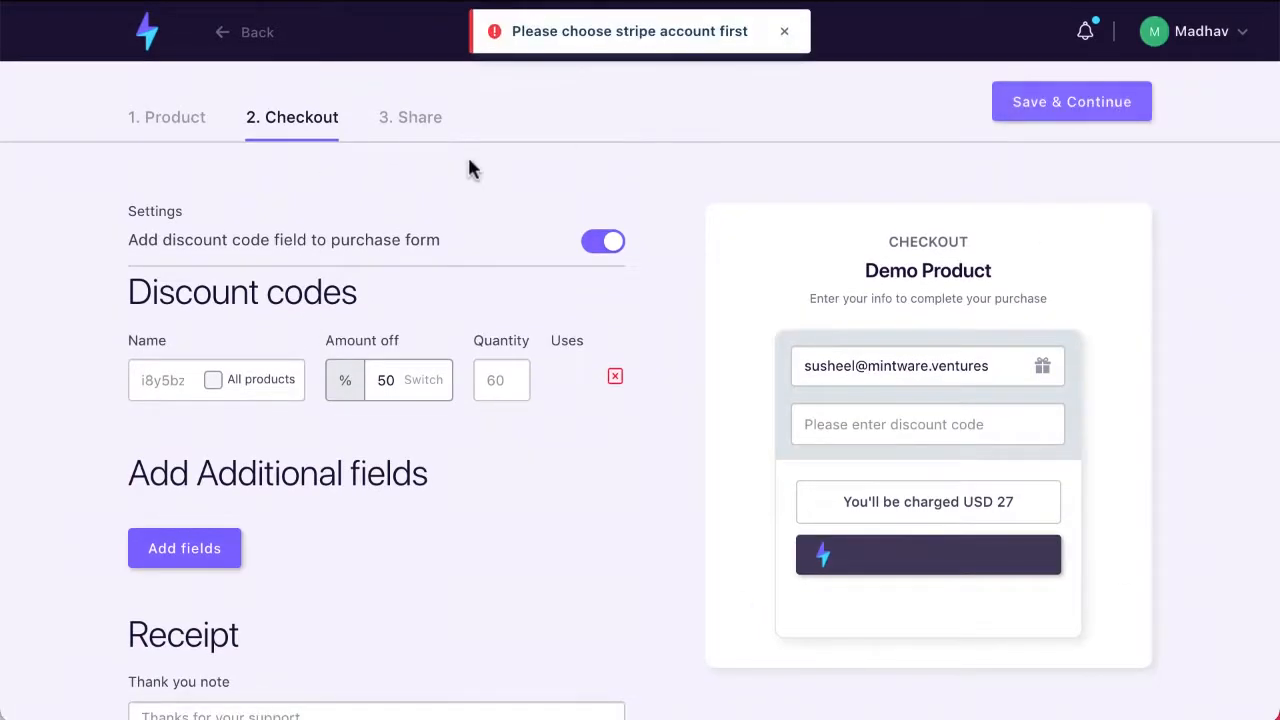
pyautogui.click(784, 31)
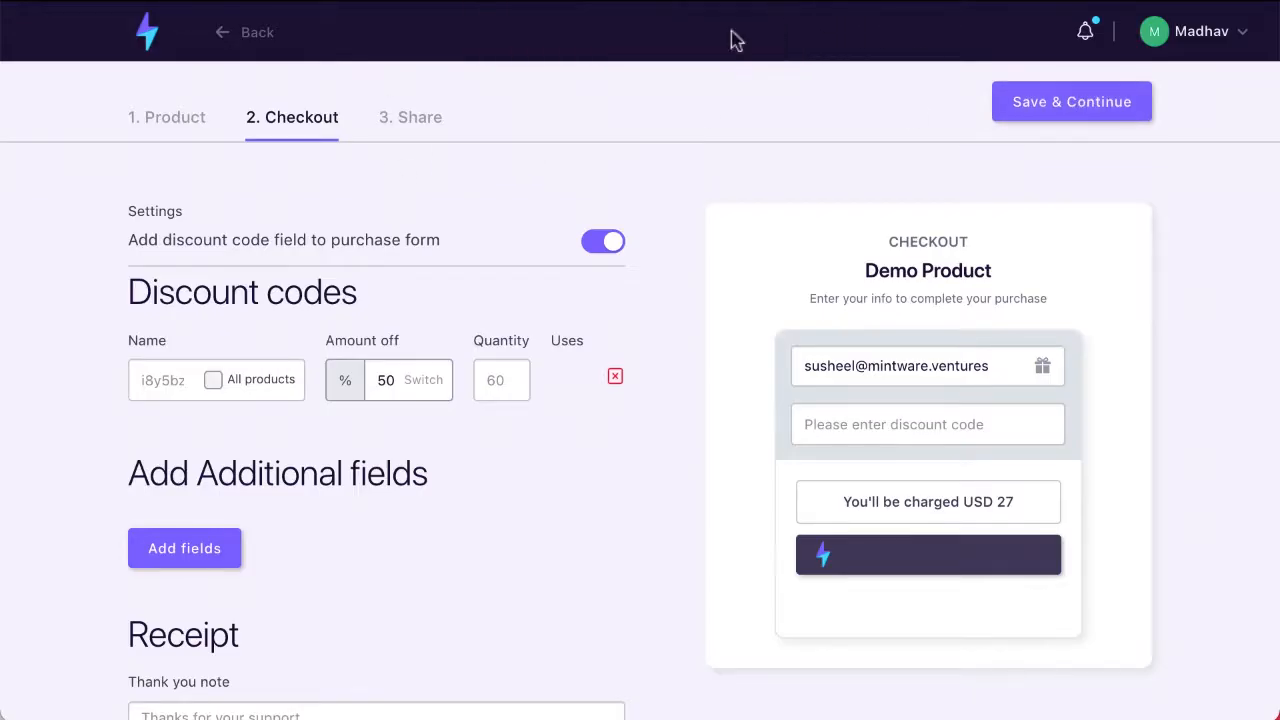
# Step: Open the product's sharing options and examine its shareable URL and the website embed code
pyautogui.click(416, 119)
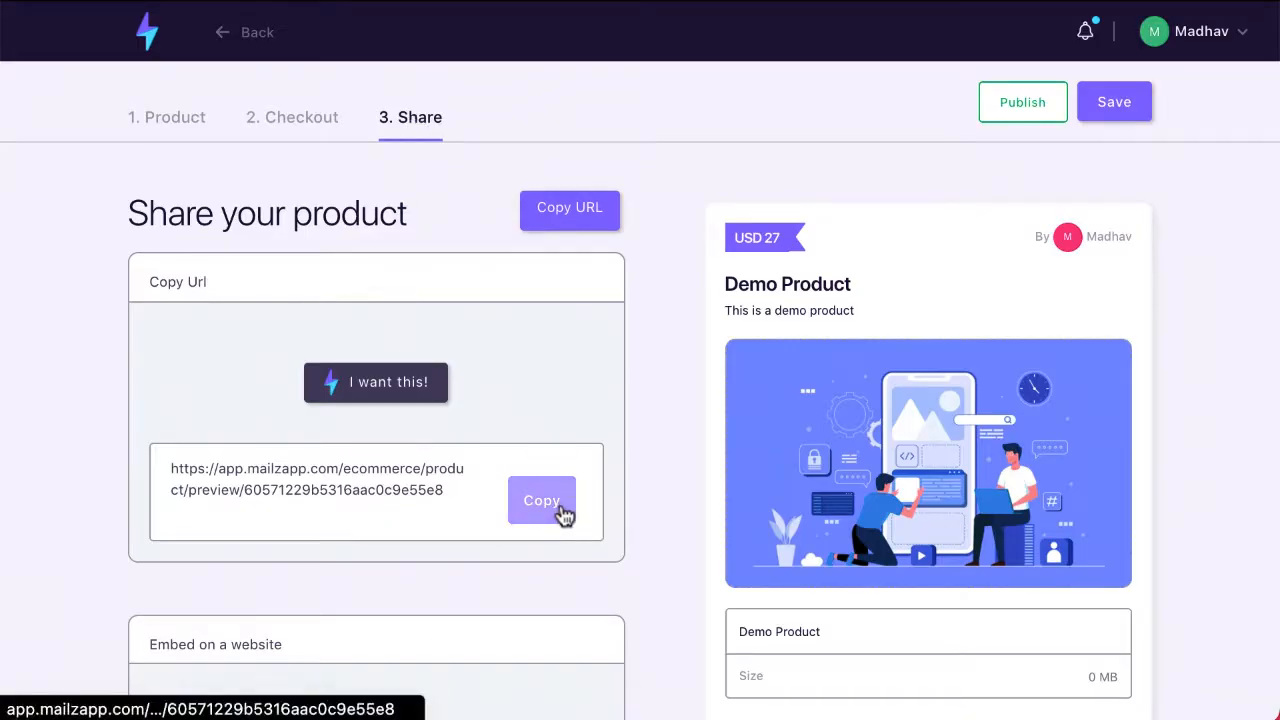
pyautogui.scroll(-1, 356, 538)
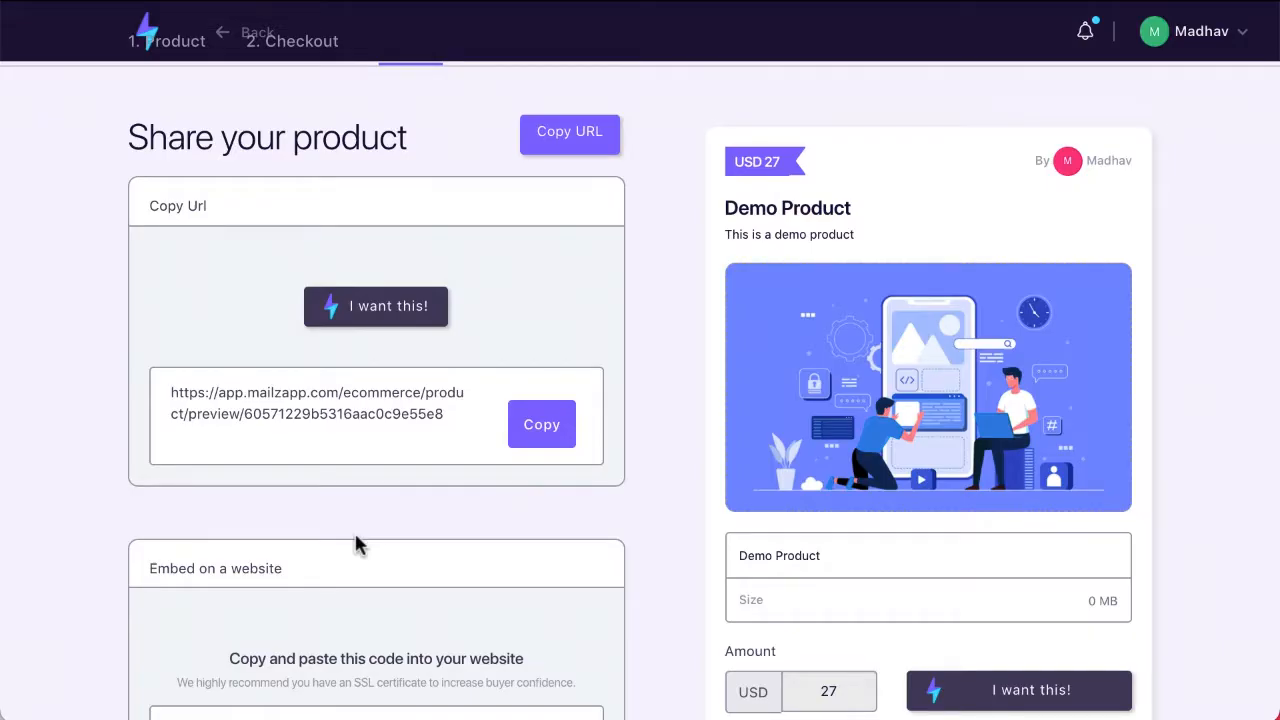
pyautogui.scroll(-4, 356, 545)
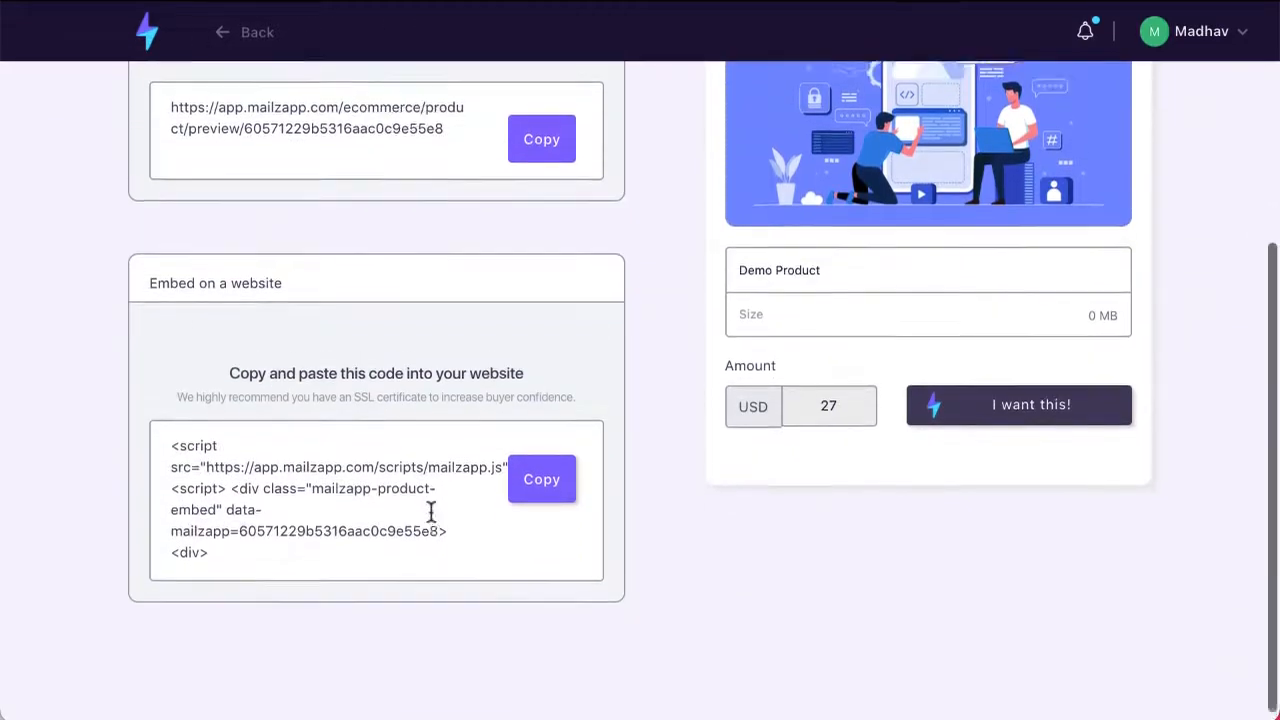
pyautogui.scroll(5, 431, 511)
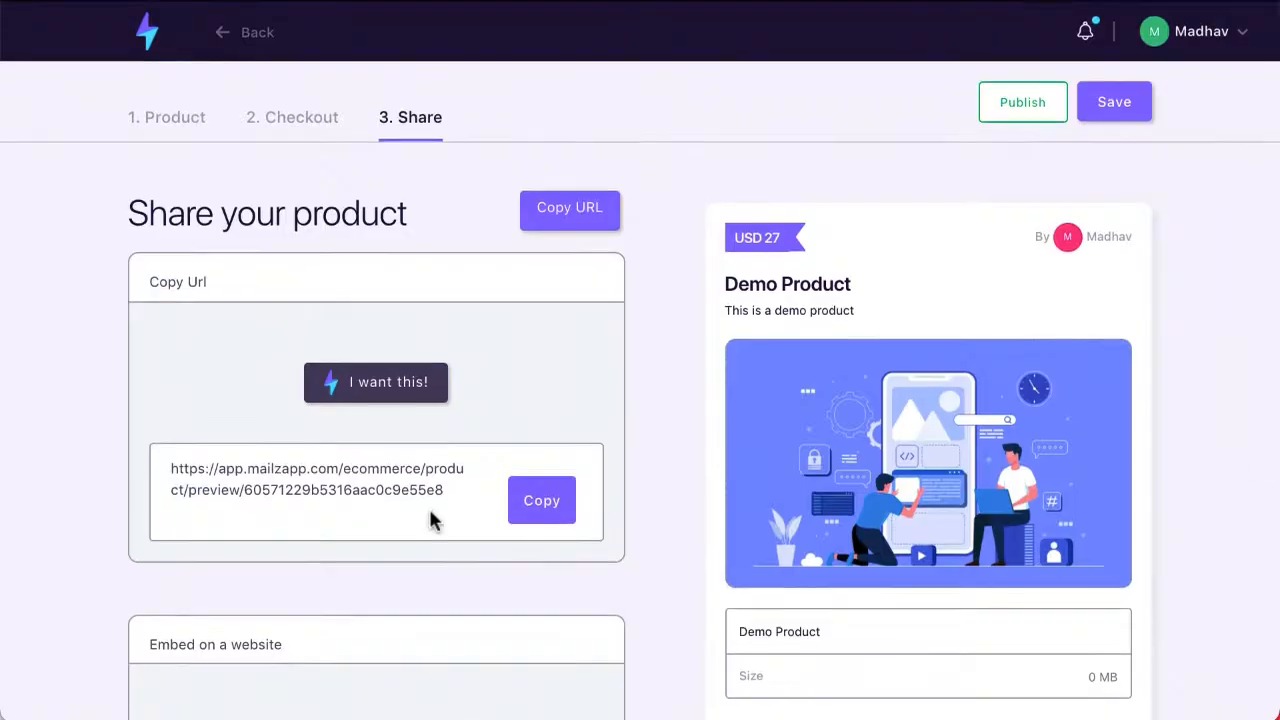
pyautogui.scroll(-1, 430, 518)
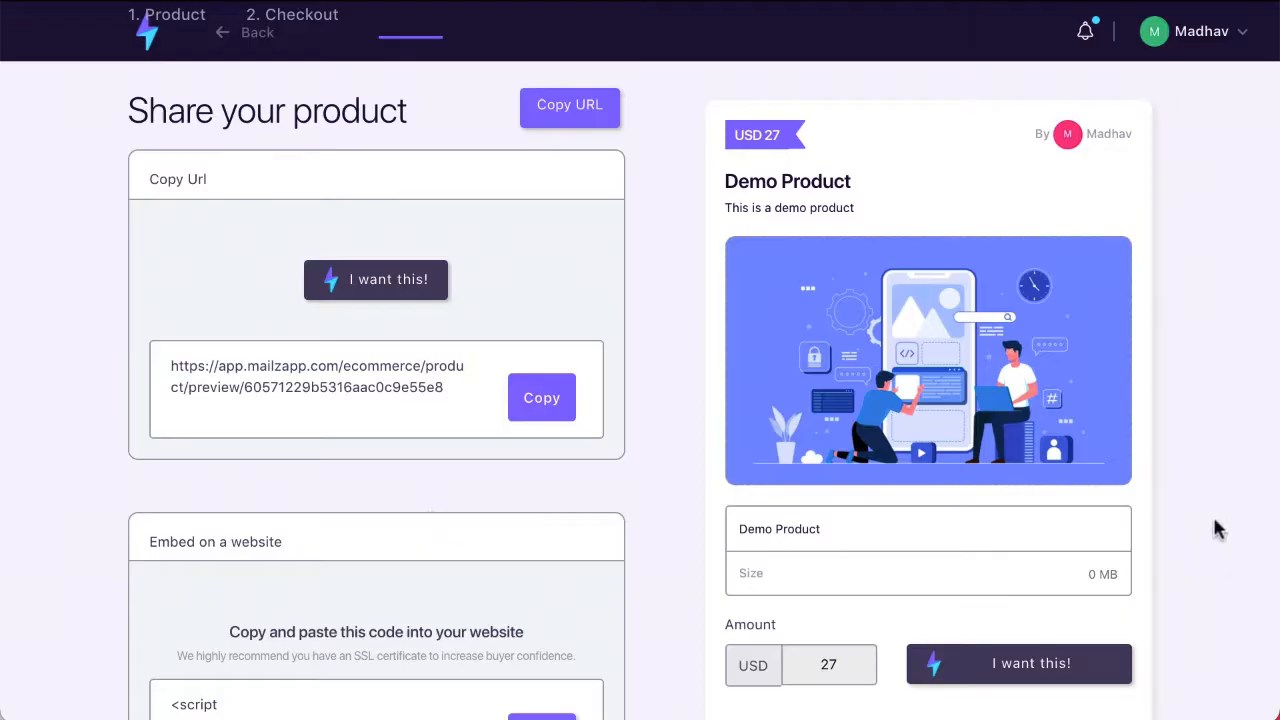
pyautogui.scroll(1, 866, 282)
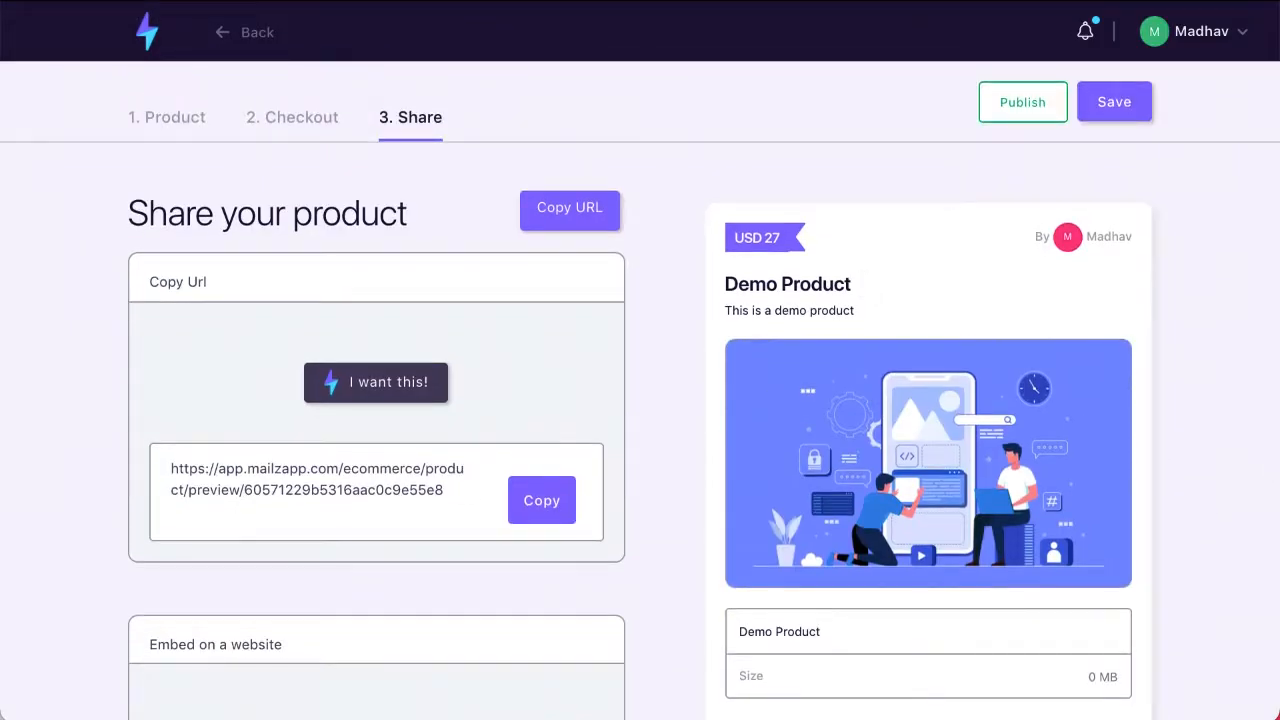
# Step: Publish Demo Product and return to the products list
pyautogui.click(1040, 120)
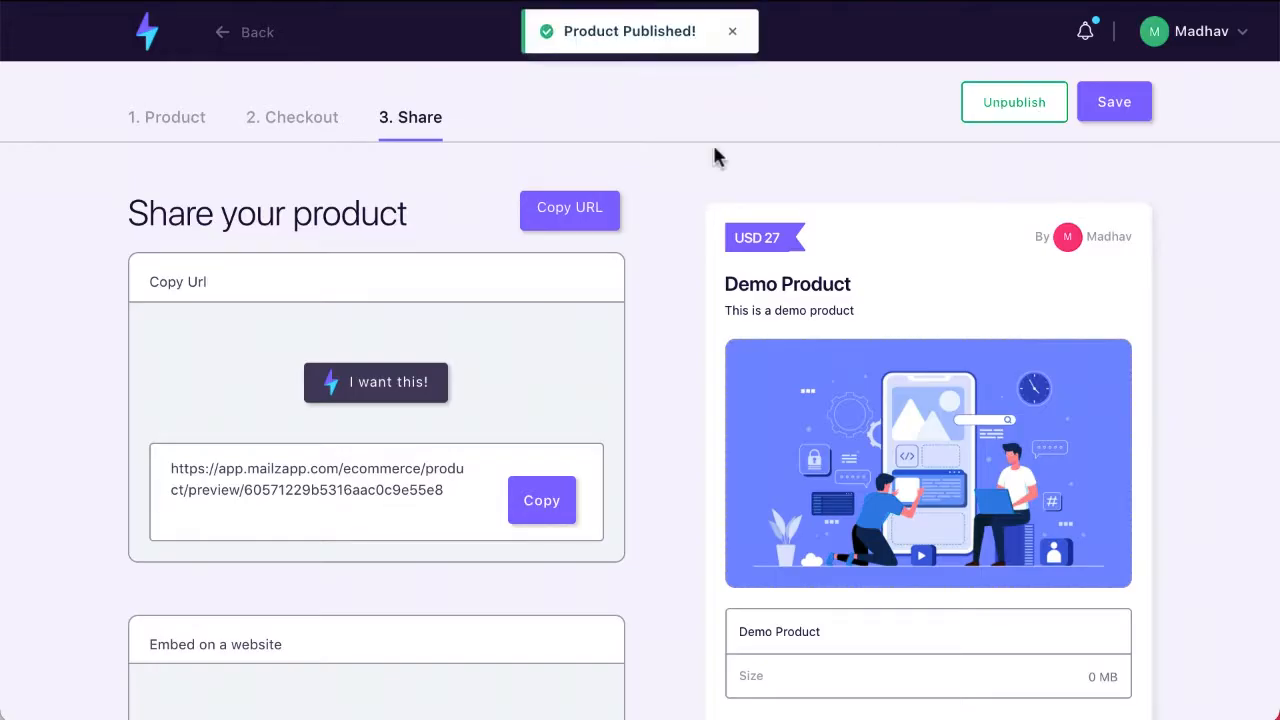
pyautogui.click(232, 46)
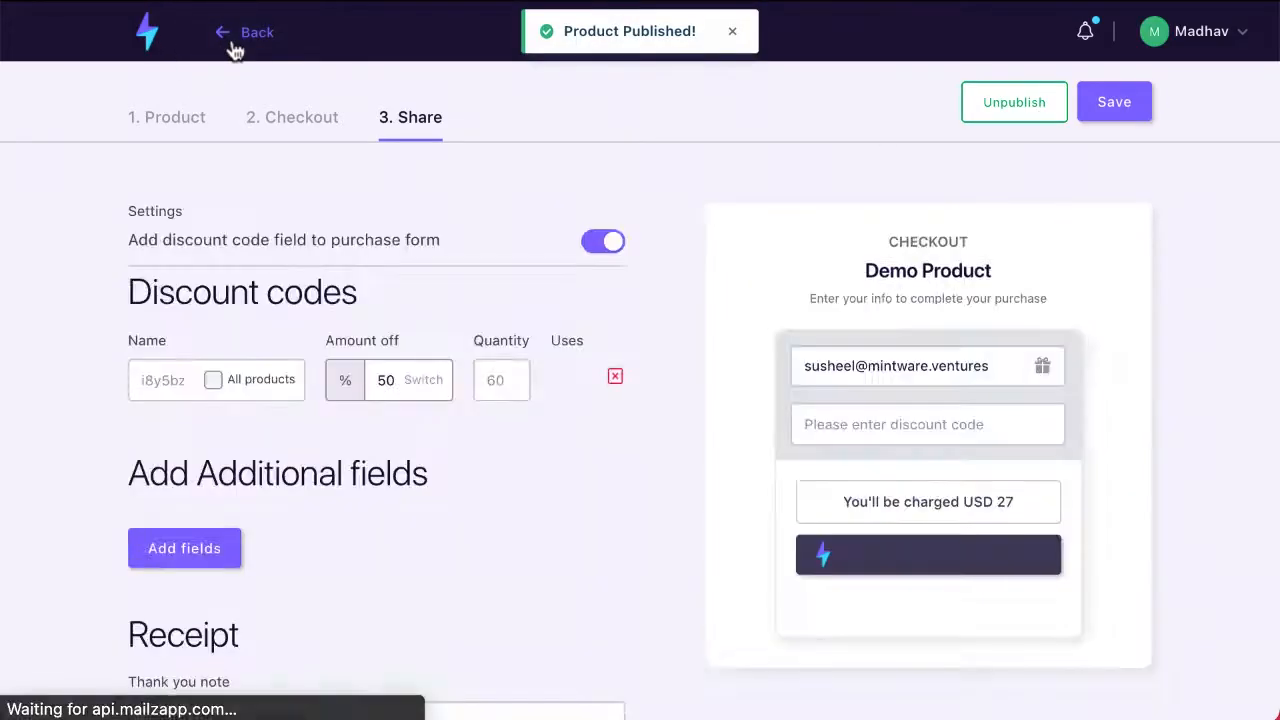
pyautogui.click(232, 46)
pyautogui.click(232, 46)
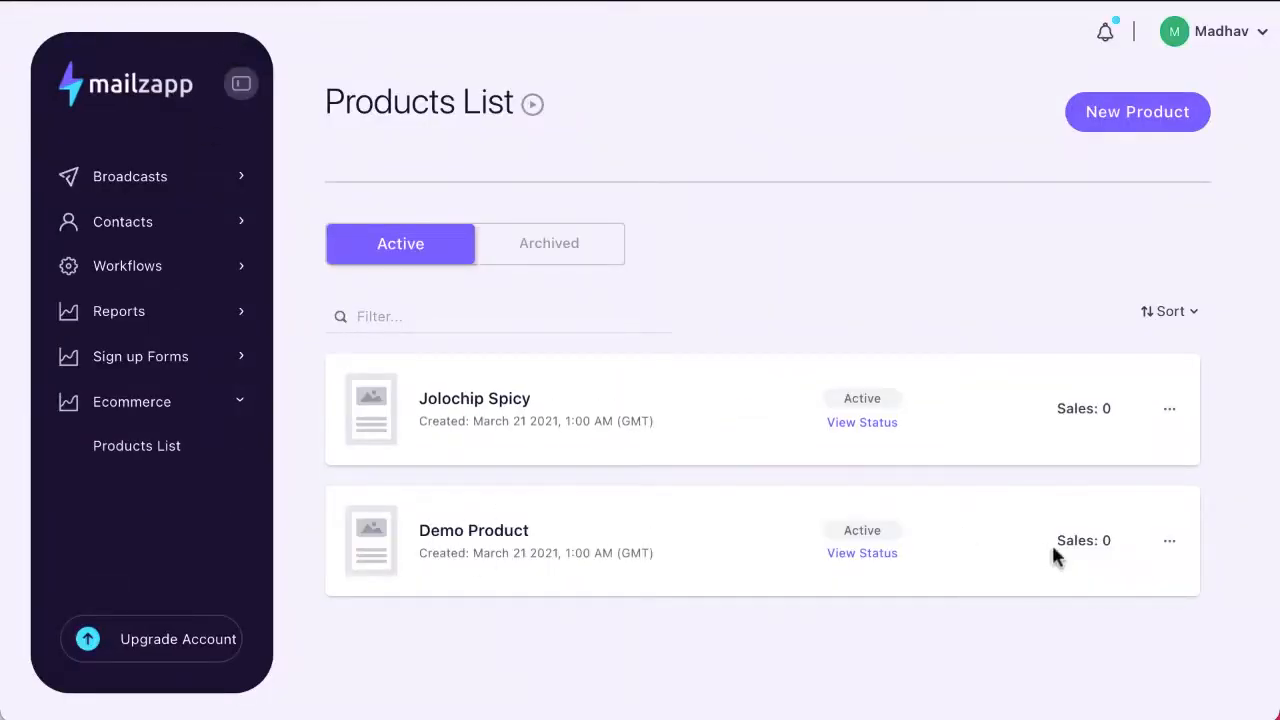
# Step: Create a new broadcast named "Mailzapp Commerce" using the HTML Editor
pyautogui.click(157, 180)
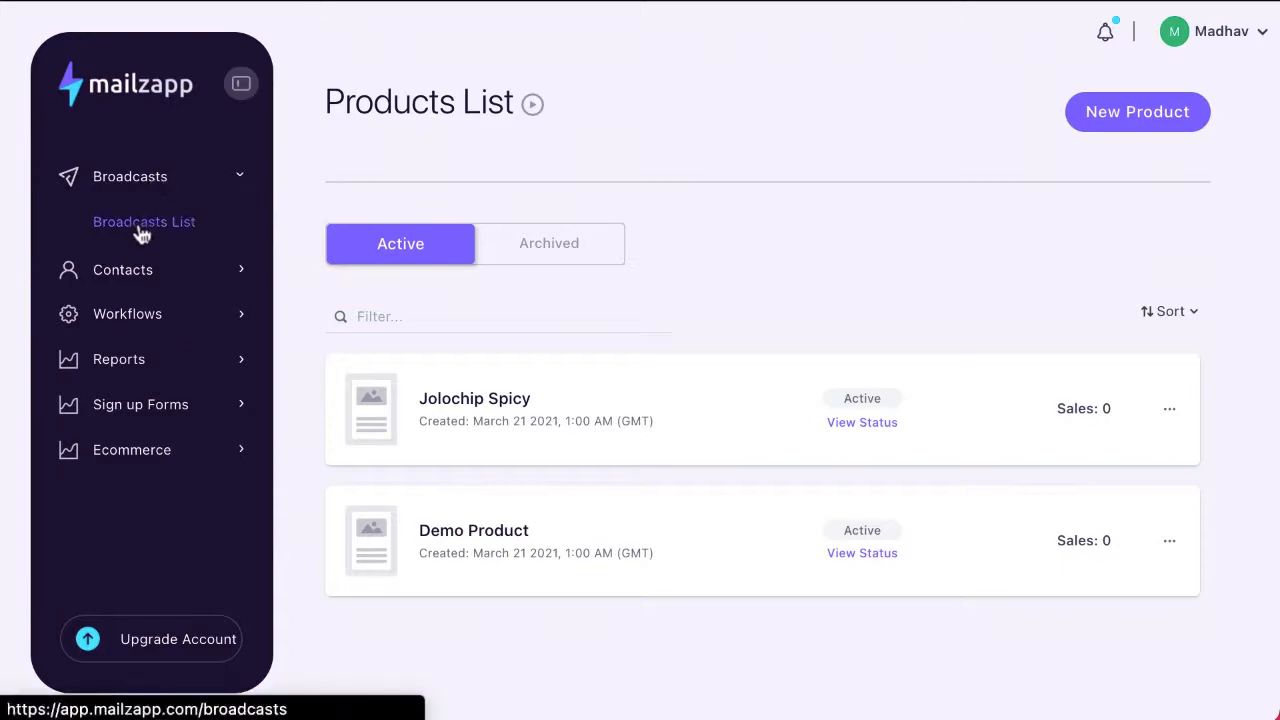
pyautogui.click(110, 232)
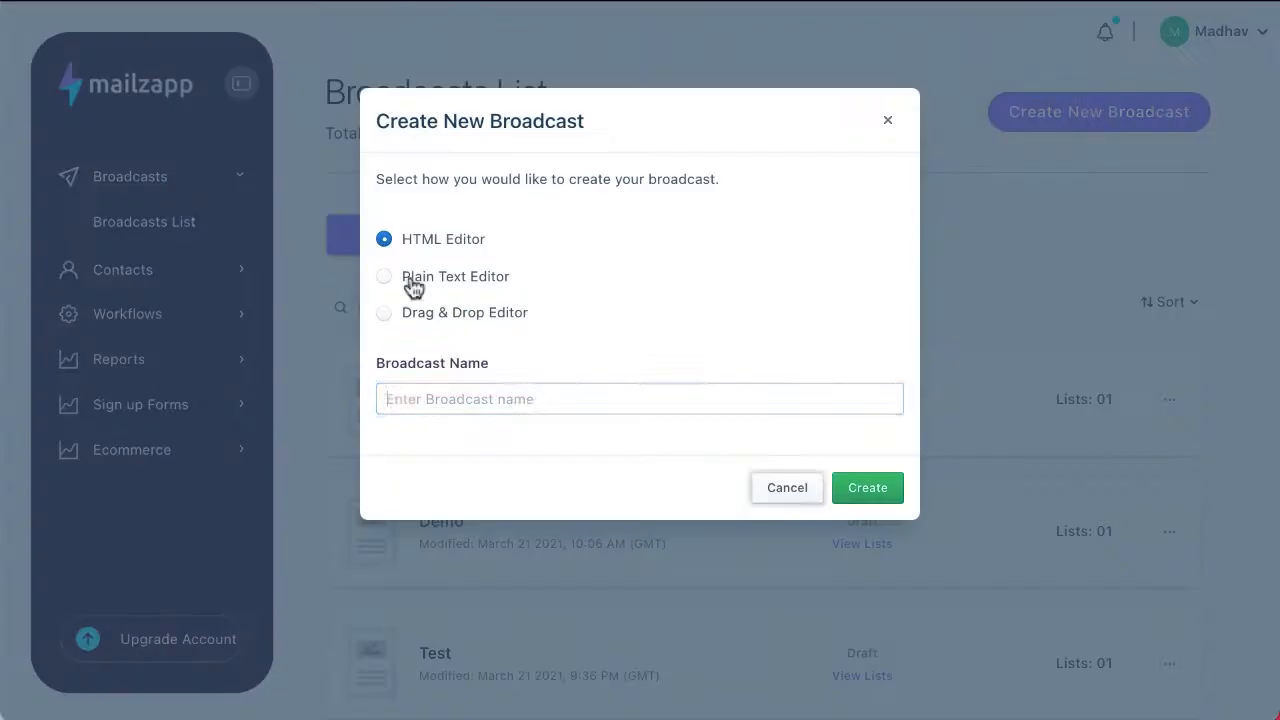
pyautogui.click(543, 399)
pyautogui.write('Mailzapp Commeerc')
pyautogui.press('BackSpace')
pyautogui.press('BackSpace')
pyautogui.press('BackSpace')
pyautogui.write('rce')
pyautogui.click(867, 489)
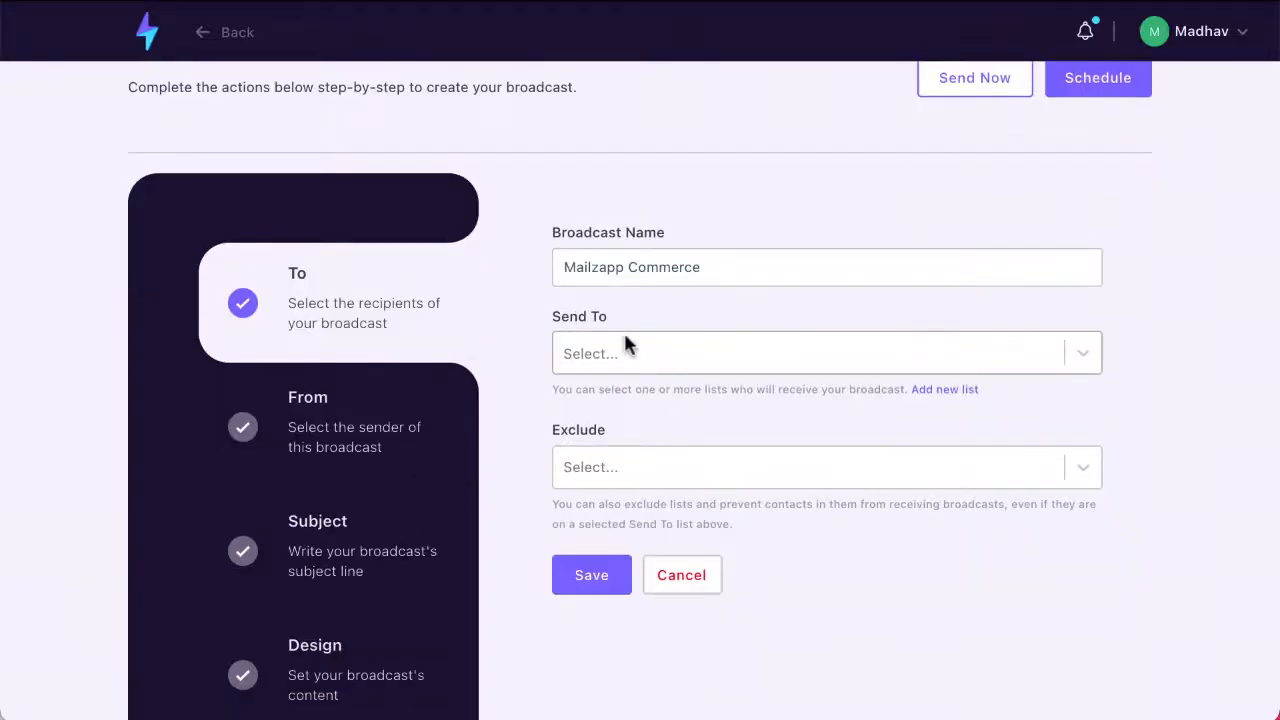
# Step: Set the broadcast's recipients to the Demo CnP list with no excluded lists, and save them
pyautogui.click(624, 345)
pyautogui.click(600, 408)
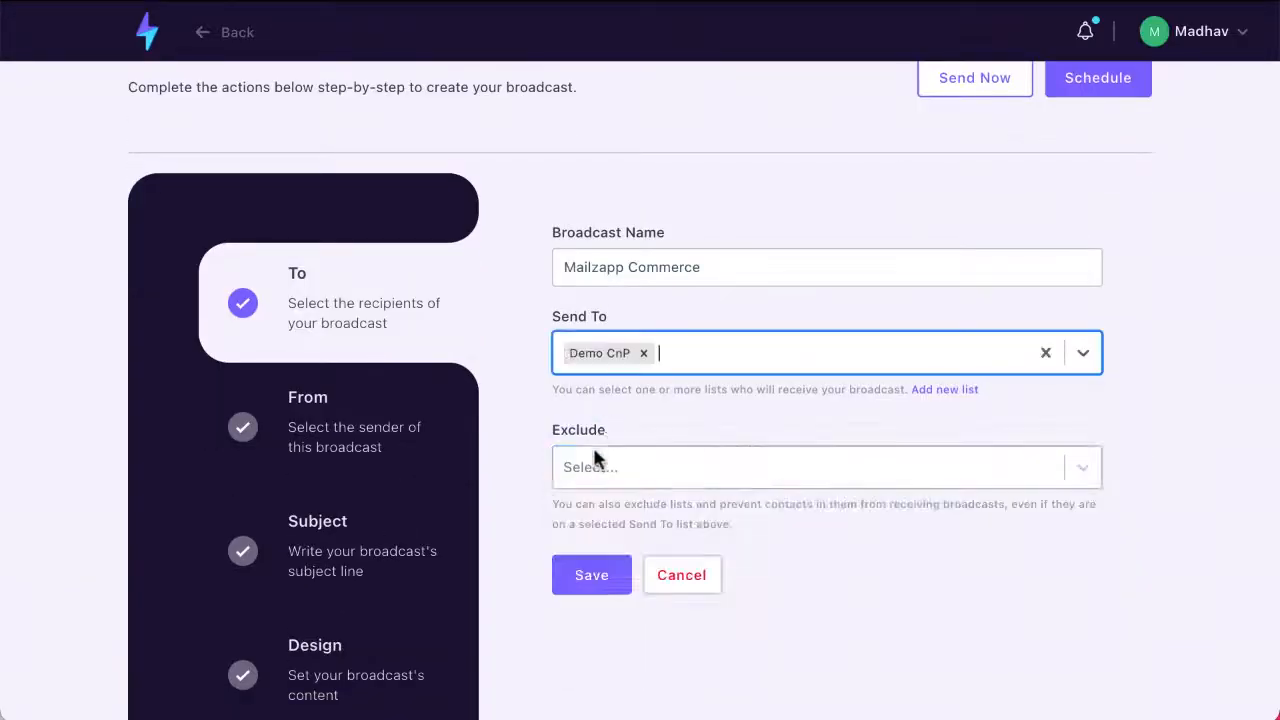
pyautogui.click(595, 463)
pyautogui.click(598, 469)
pyautogui.press('BackSpace')
pyautogui.click(603, 532)
# Step: Set the broadcast's from name to Mintware, choose the sender's email address, and save the sender details
pyautogui.click(603, 219)
pyautogui.click(606, 340)
pyautogui.click(608, 382)
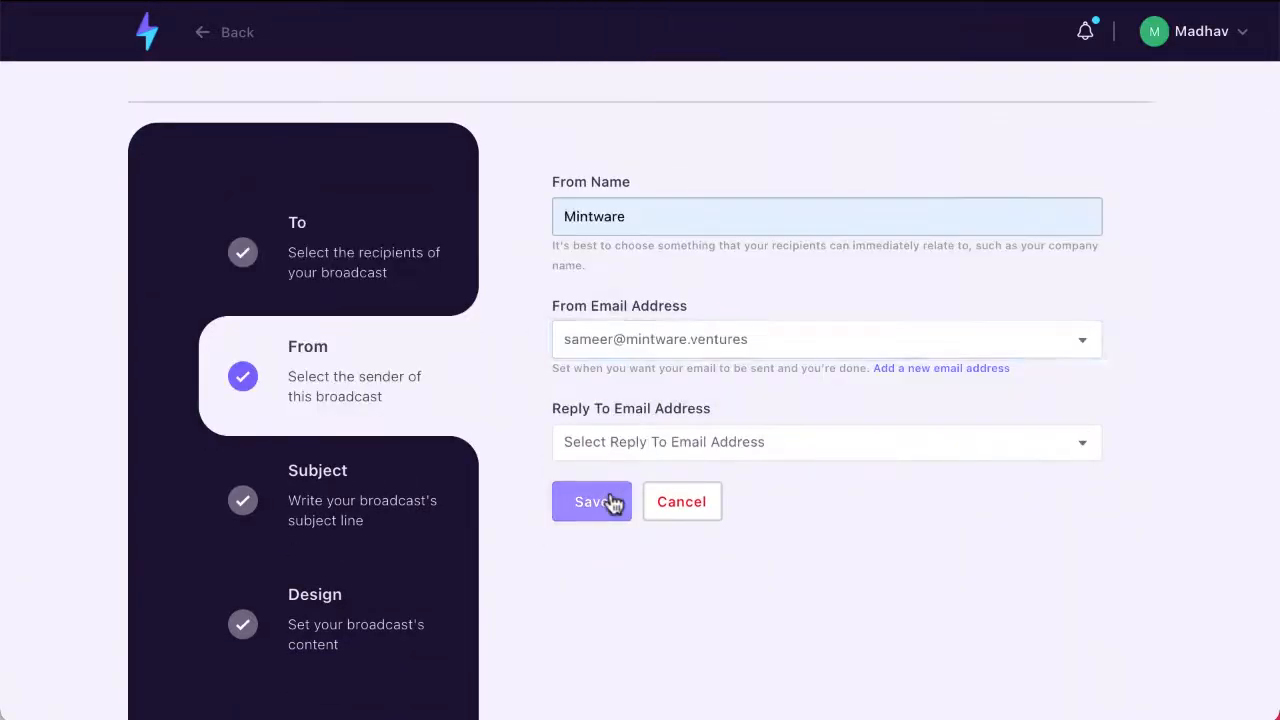
pyautogui.click(612, 503)
# Step: Set the broadcast's subject line to "Awesome Product" and save it
pyautogui.click(622, 217)
pyautogui.write('Awesome Product')
pyautogui.click(618, 335)
pyautogui.click(600, 428)
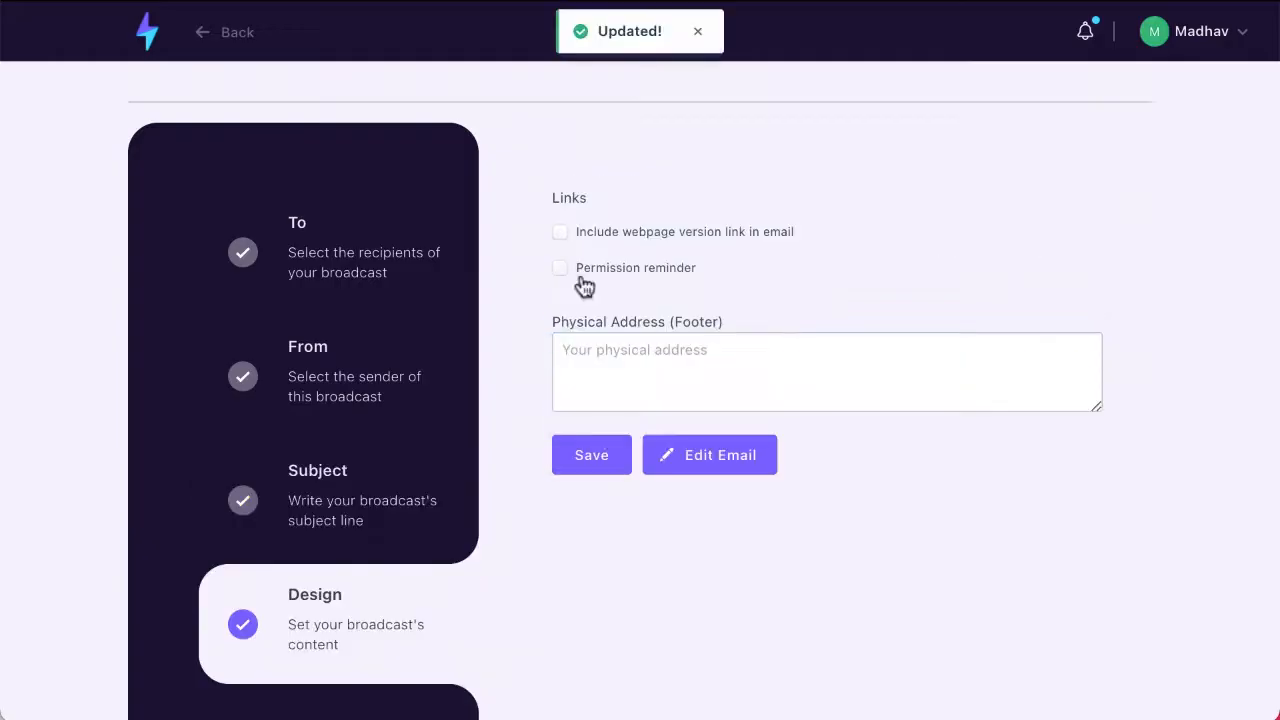
# Step: Enter "Physical Address" as the footer address, save the design settings, and open the email for editing
pyautogui.click(600, 360)
pyautogui.write('Physical Address')
pyautogui.click(592, 455)
pyautogui.click(706, 450)
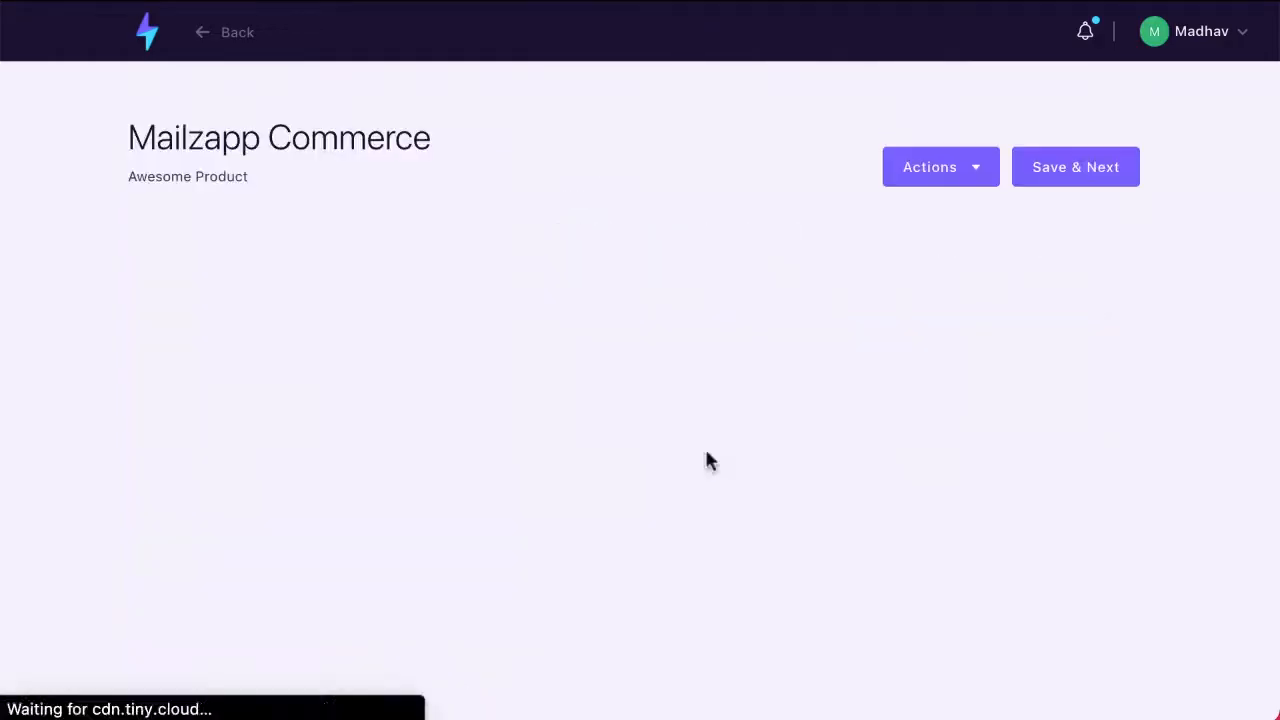
# Step: Embed the Jolochip Spicy product's HTML in the email body
pyautogui.click(979, 172)
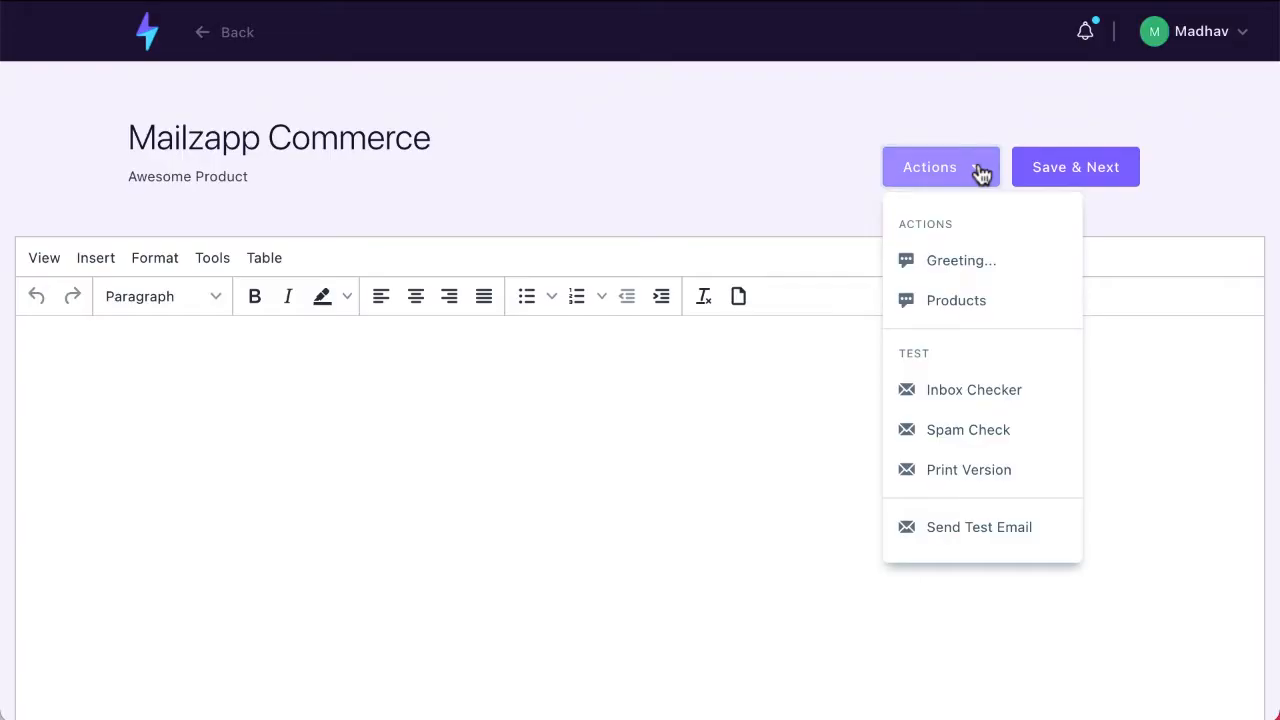
pyautogui.click(960, 300)
pyautogui.click(892, 220)
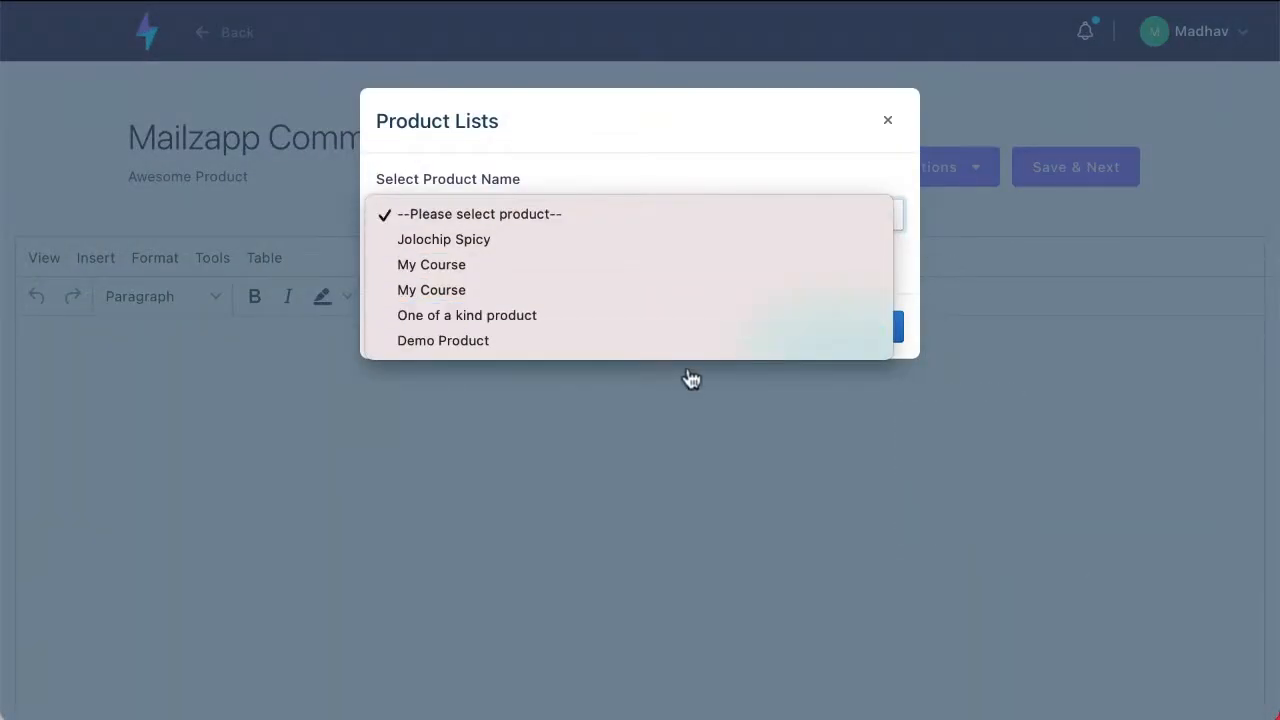
pyautogui.click(696, 250)
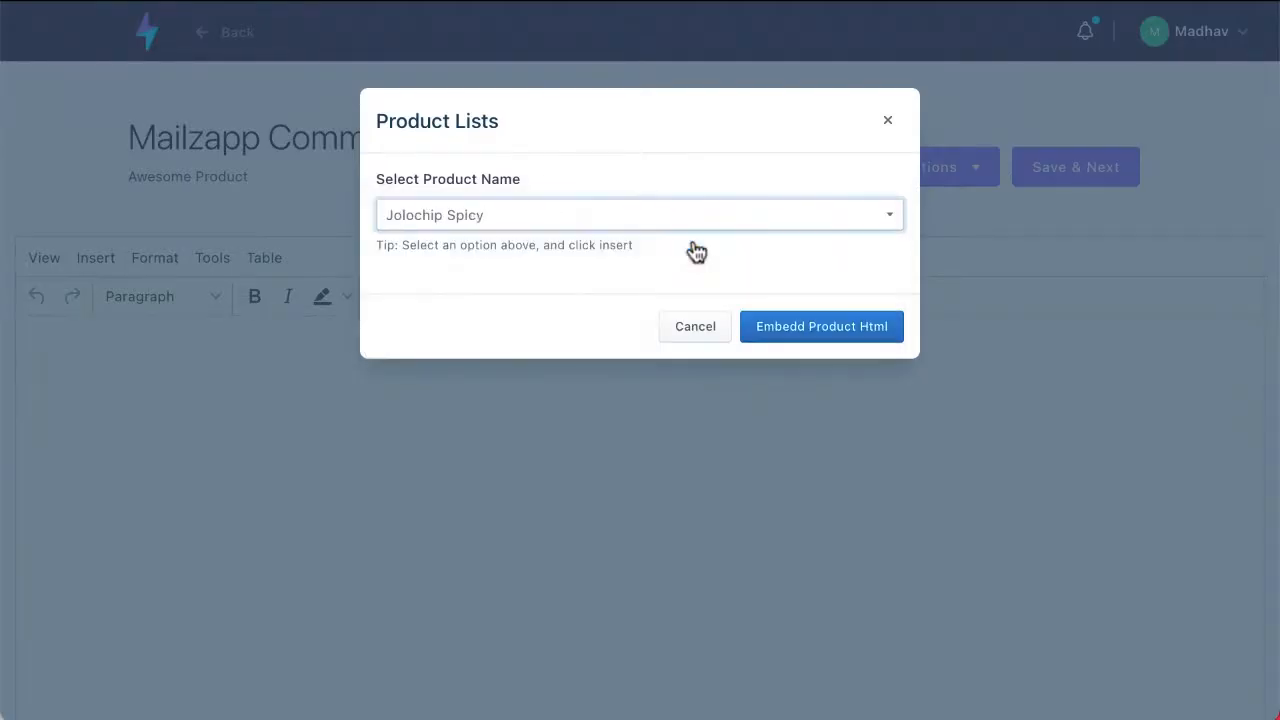
pyautogui.click(829, 326)
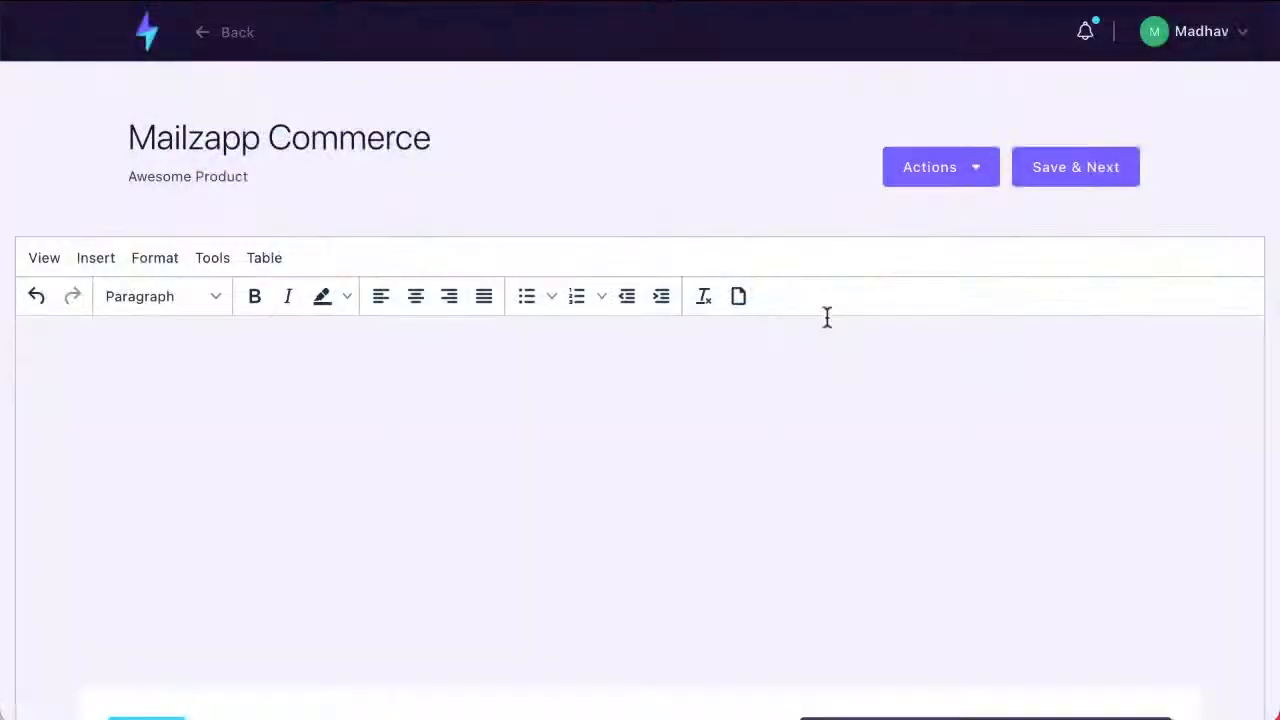
# Step: Enter the filler text "kjölksdökfjölsdjfölksjdföl kjlksjdklf" above the embedded product in the email body
pyautogui.scroll(-5, 827, 317)
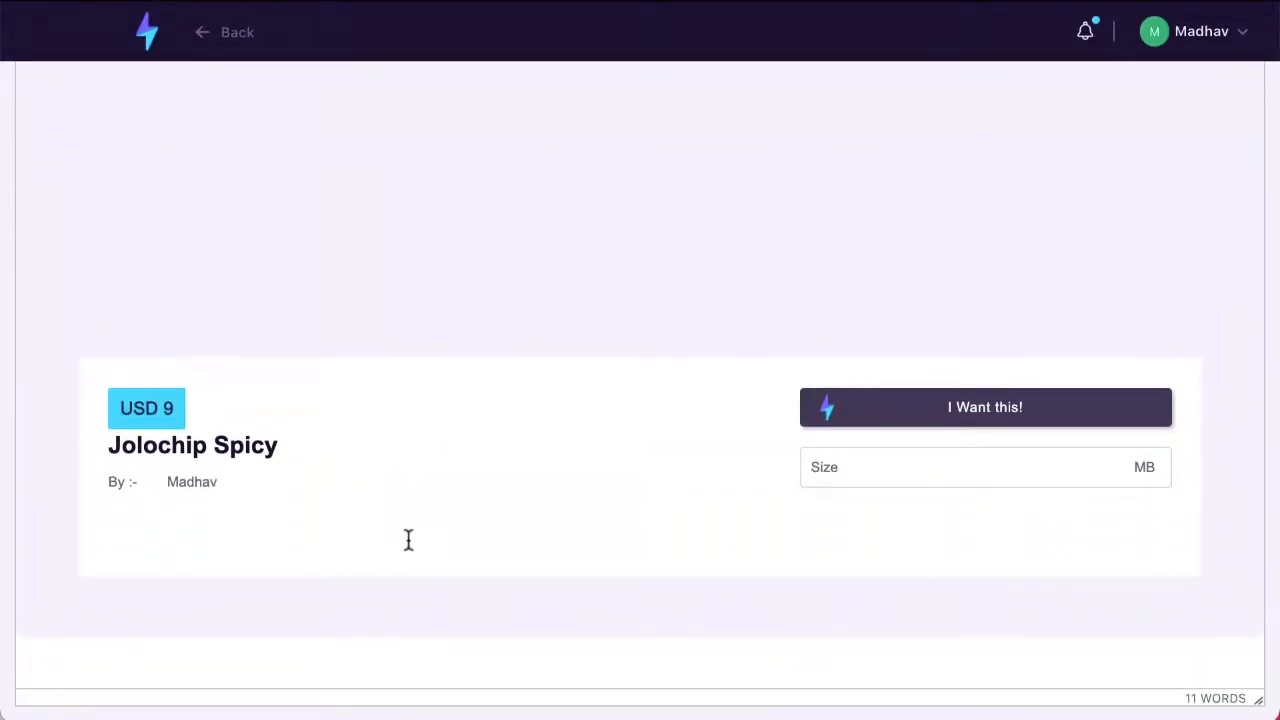
pyautogui.scroll(5, 408, 540)
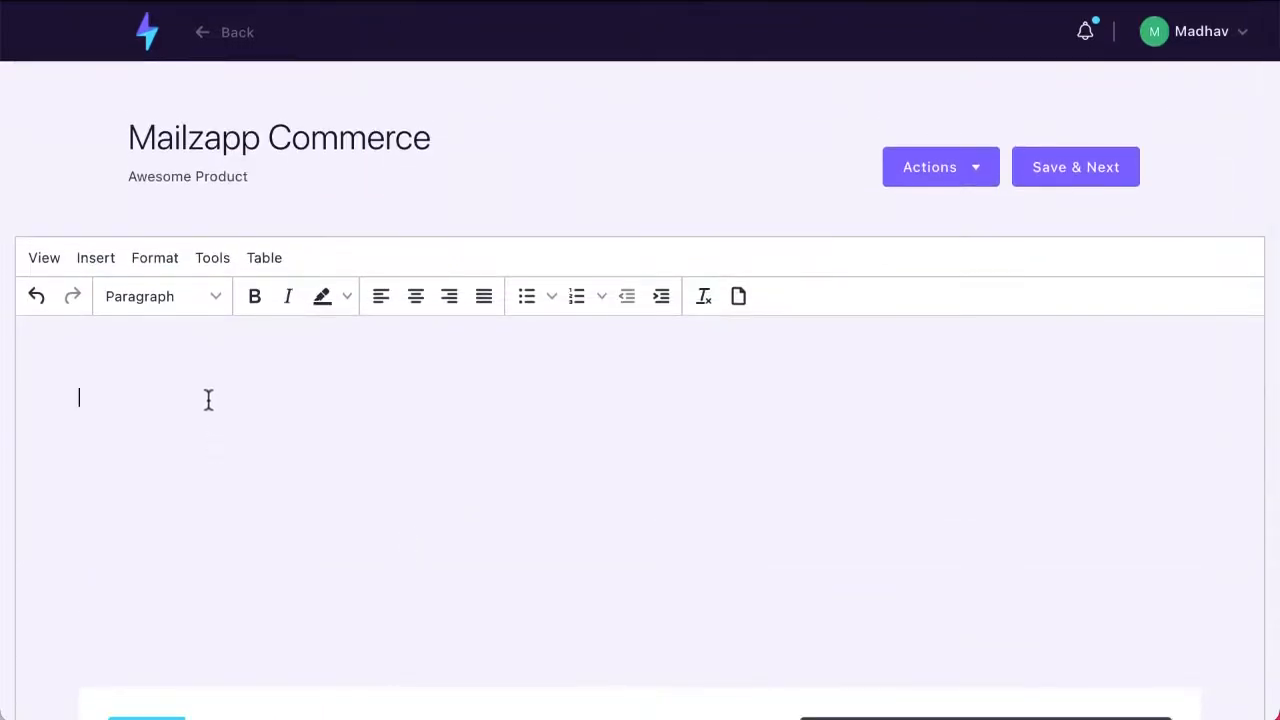
pyautogui.write('kjölksdökfj')
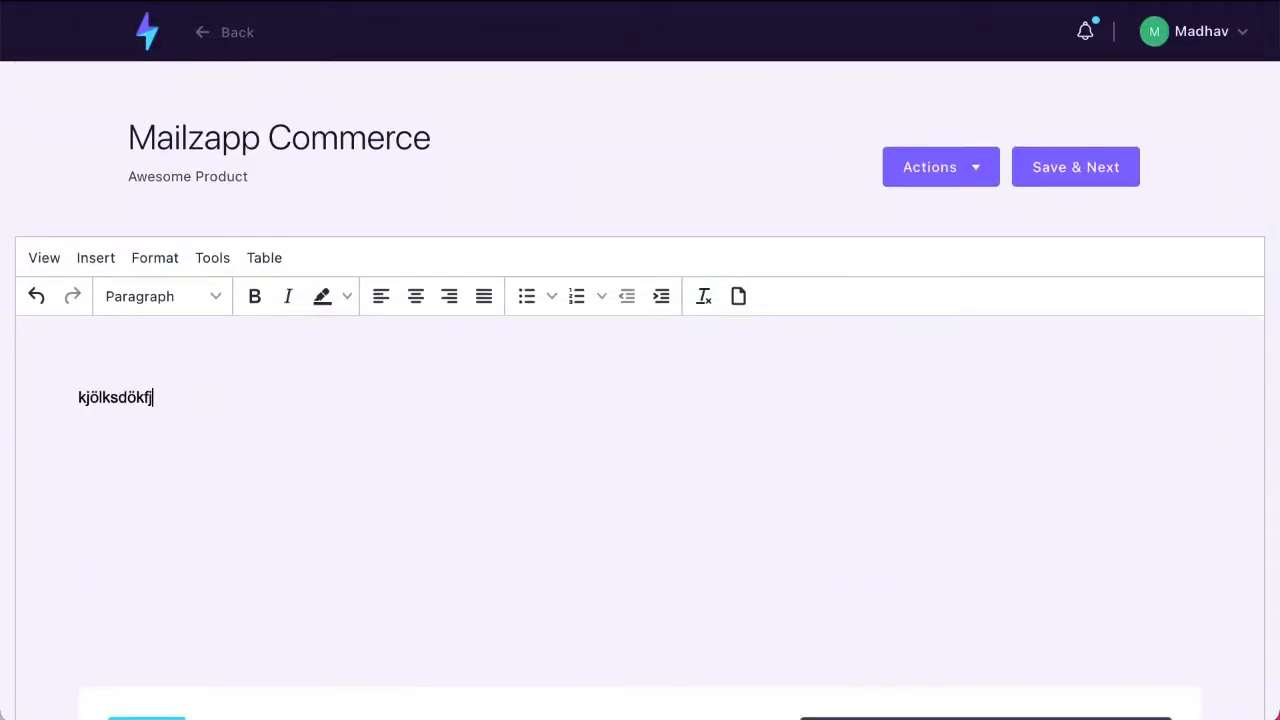
pyautogui.write('ölsdjfölksjdföl kjlksjdklf aöklksdflk ölk')
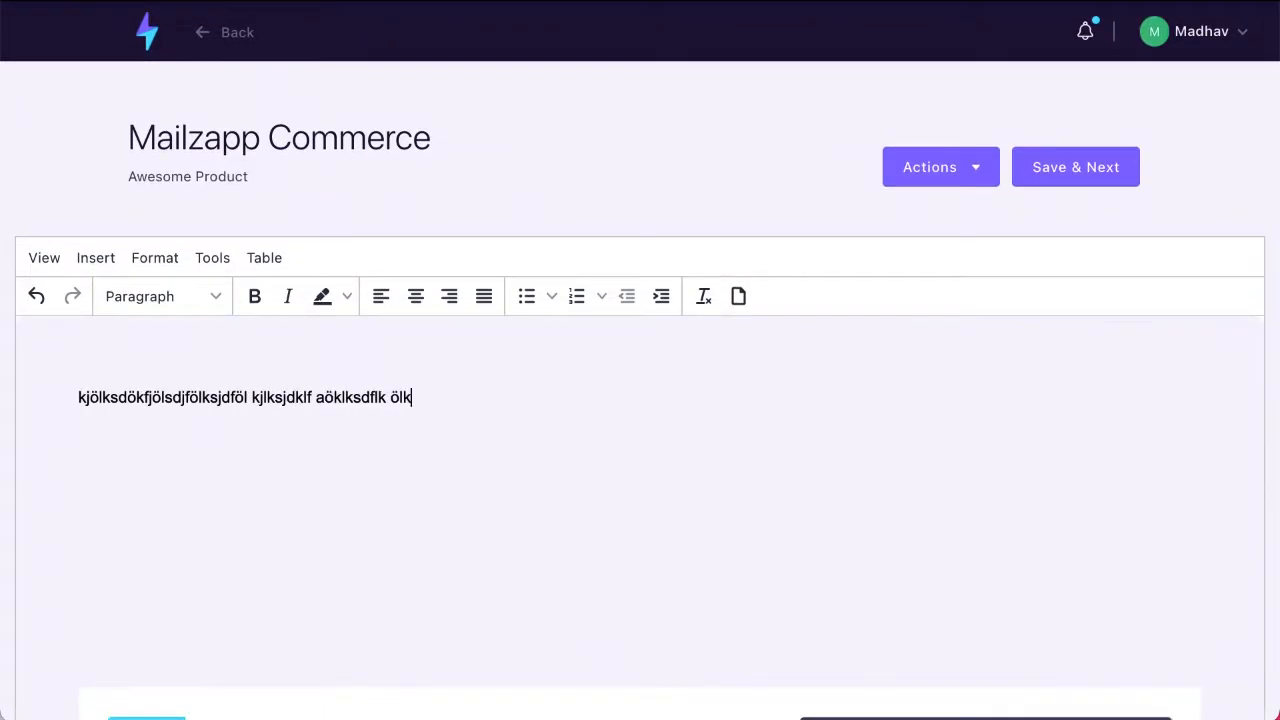
pyautogui.write('asjdfölkajsdölkfjasödlfkjslkdf')
# Step: Append the filler text "aöklksdflk ölkasjdfölkajsdölkfjasödlfkjslkdf" to the line above the embedded product and review the email body
pyautogui.scroll(-3, 640, 400)
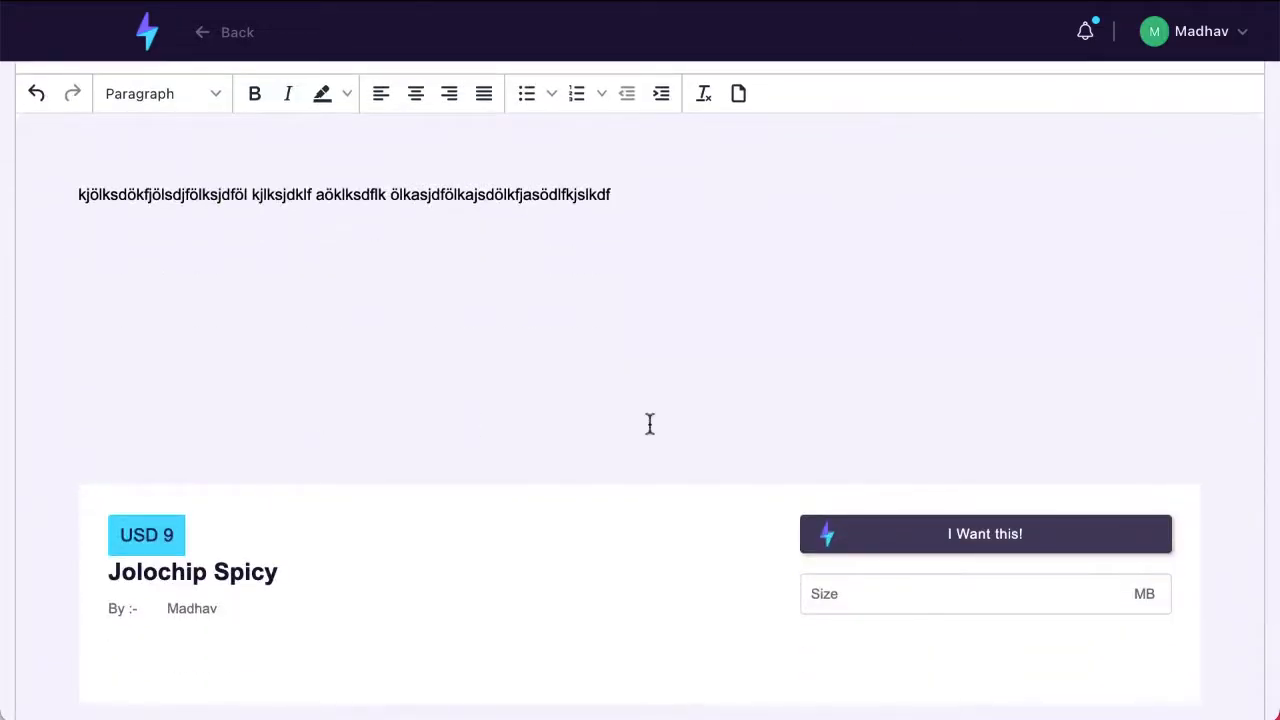
pyautogui.scroll(-1, 430, 430)
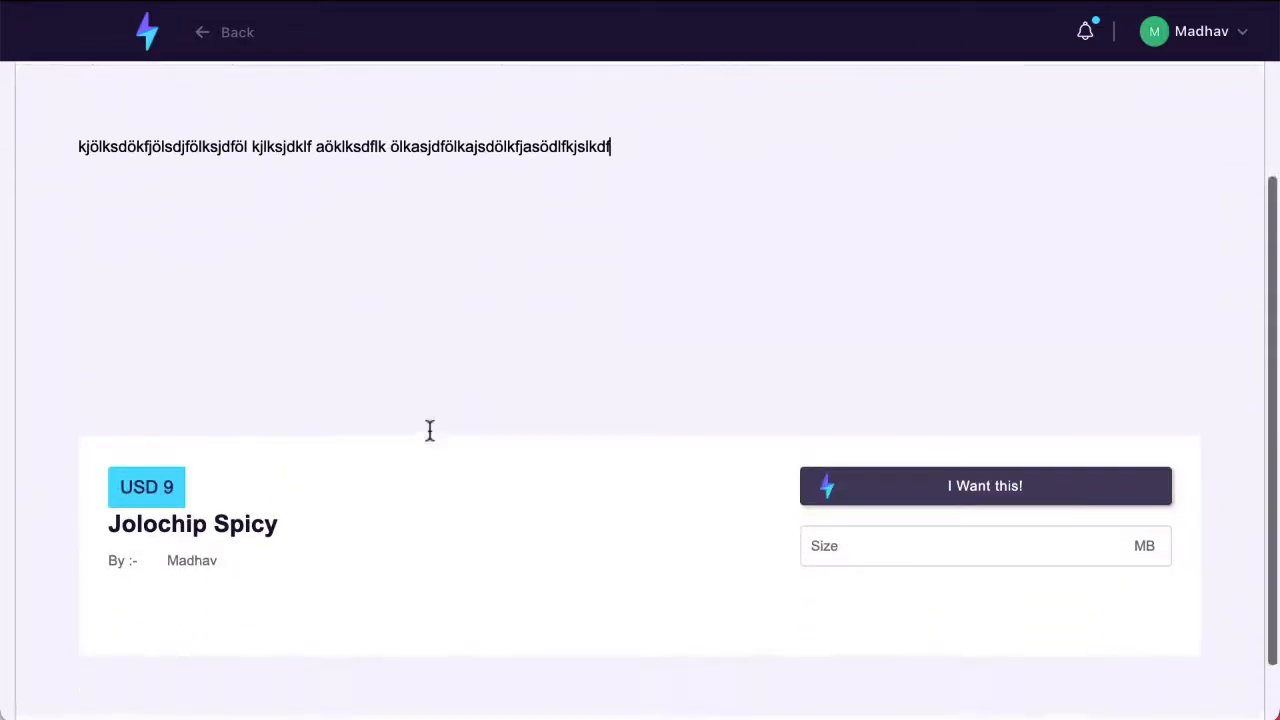
pyautogui.scroll(-2, 430, 430)
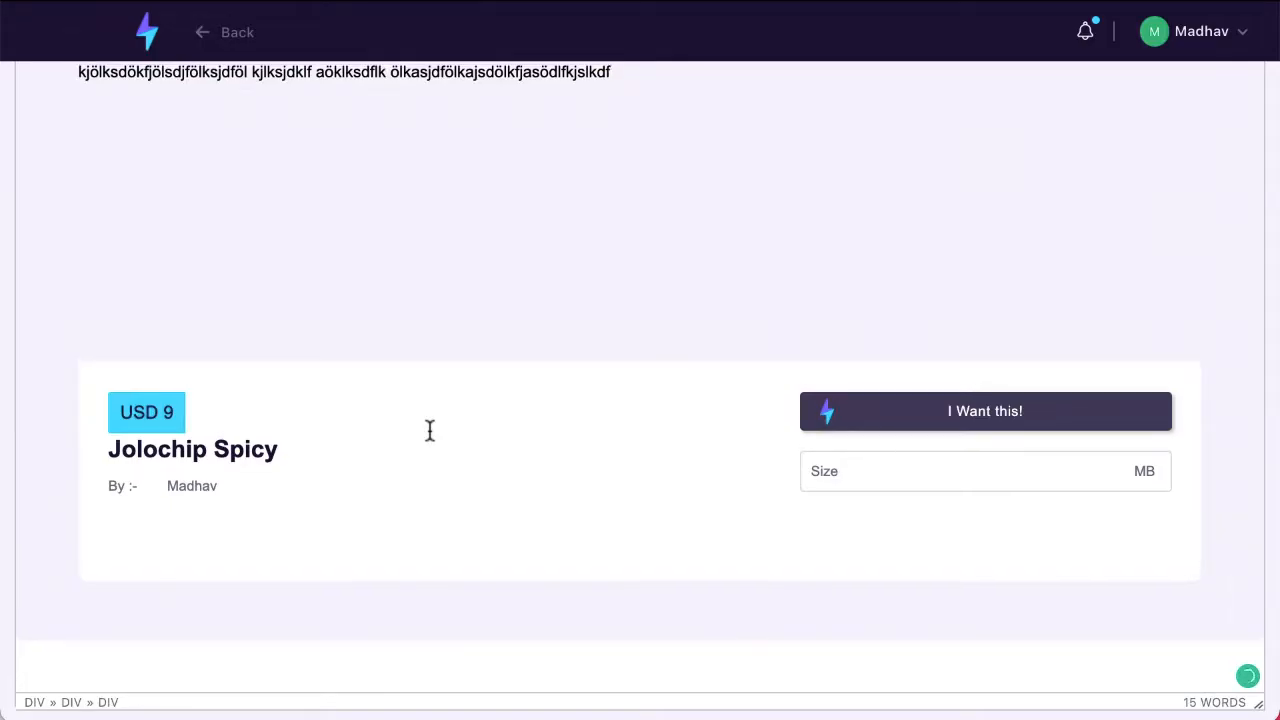
pyautogui.scroll(4, 430, 430)
pyautogui.scroll(-2, 300, 430)
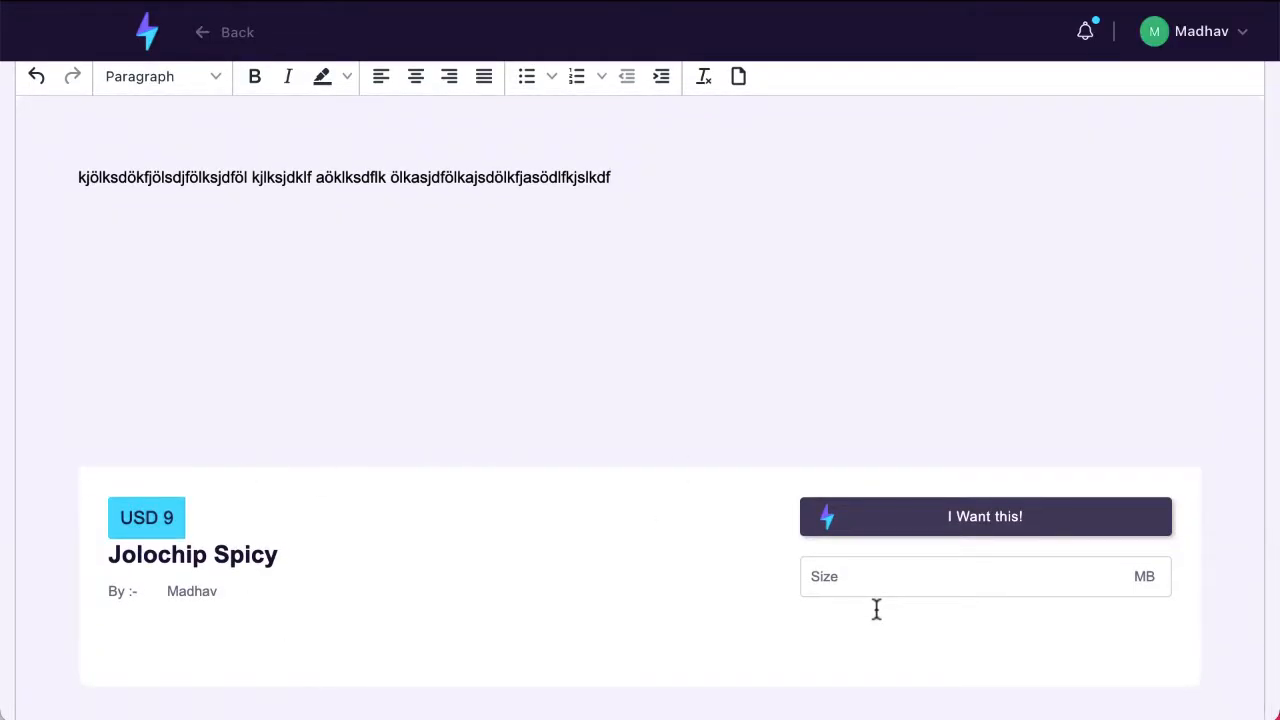
pyautogui.scroll(1, 876, 610)
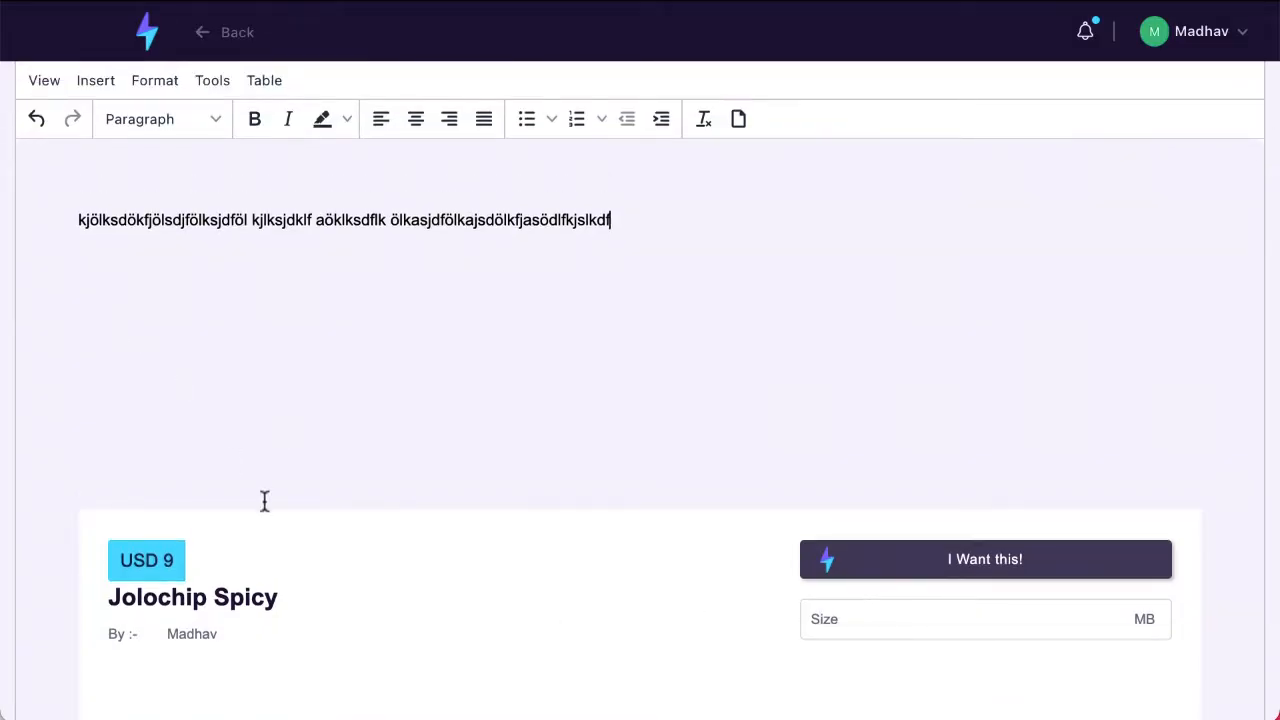
pyautogui.scroll(4, 263, 503)
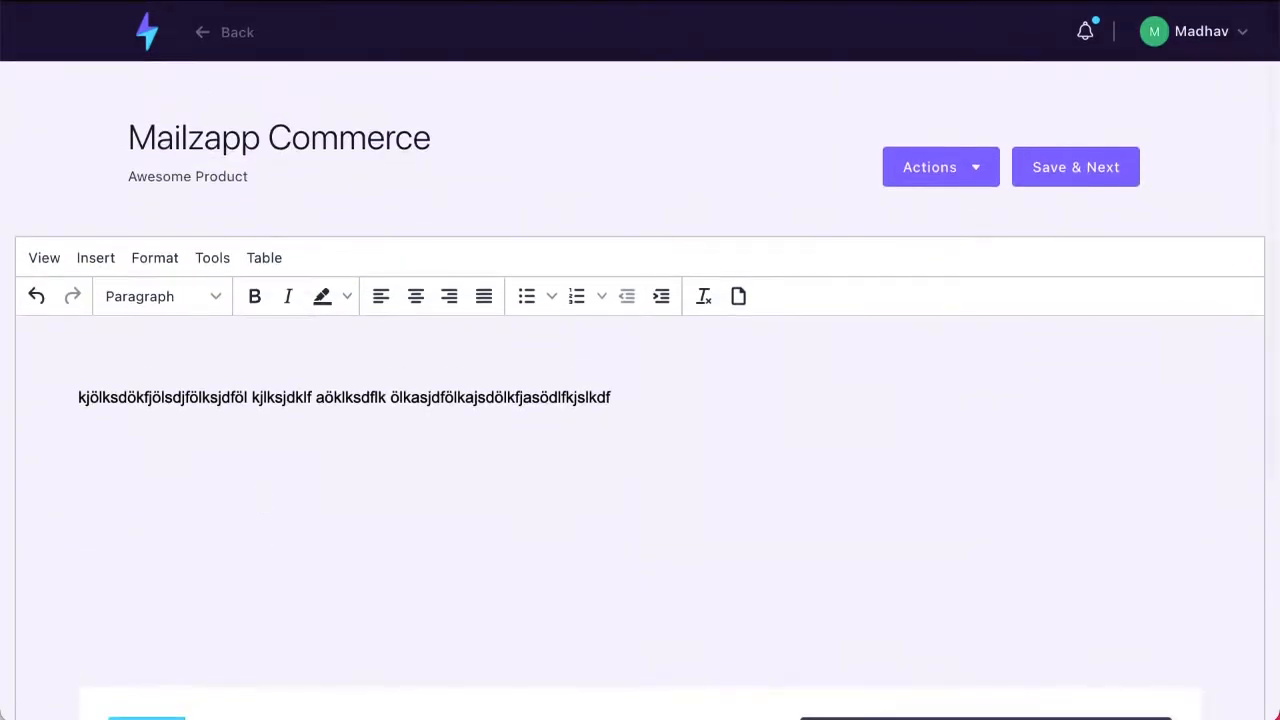
# Step: Return to the dashboard to examine its statistics, setup checklist and getting-started sections, and bring up the account options
pyautogui.click(147, 32)
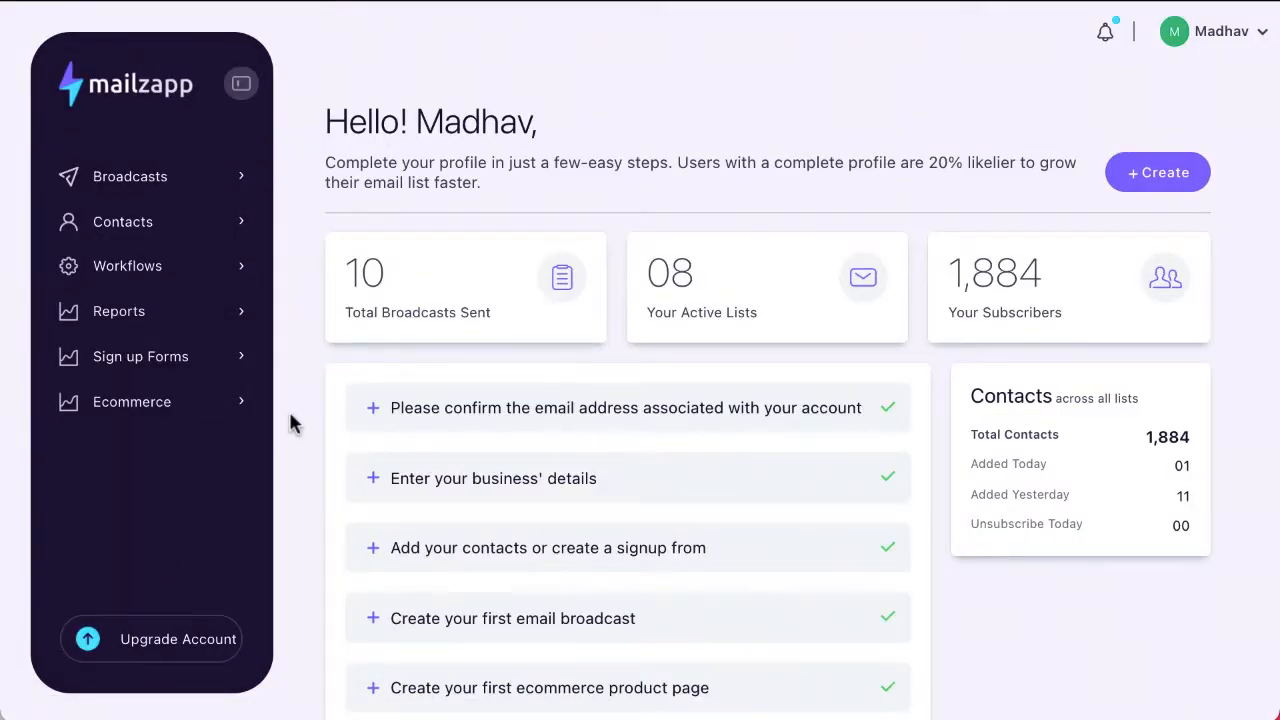
pyautogui.scroll(-3, 290, 424)
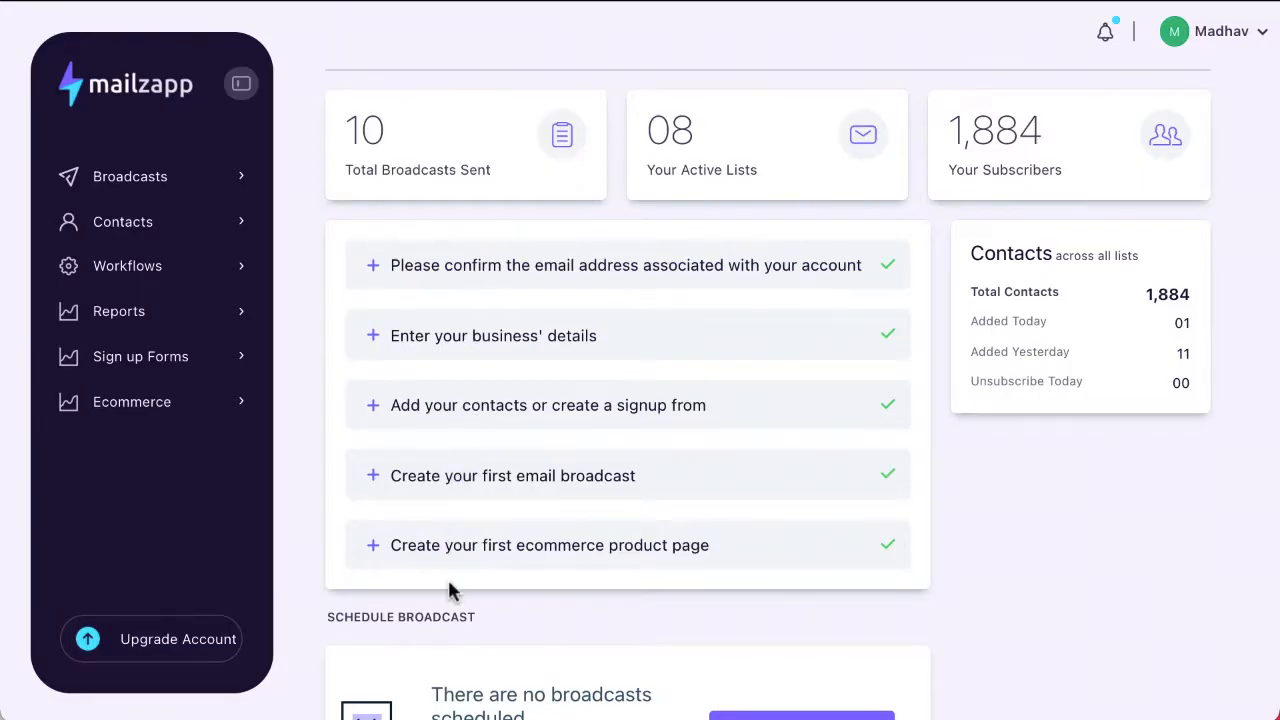
pyautogui.scroll(-5, 447, 577)
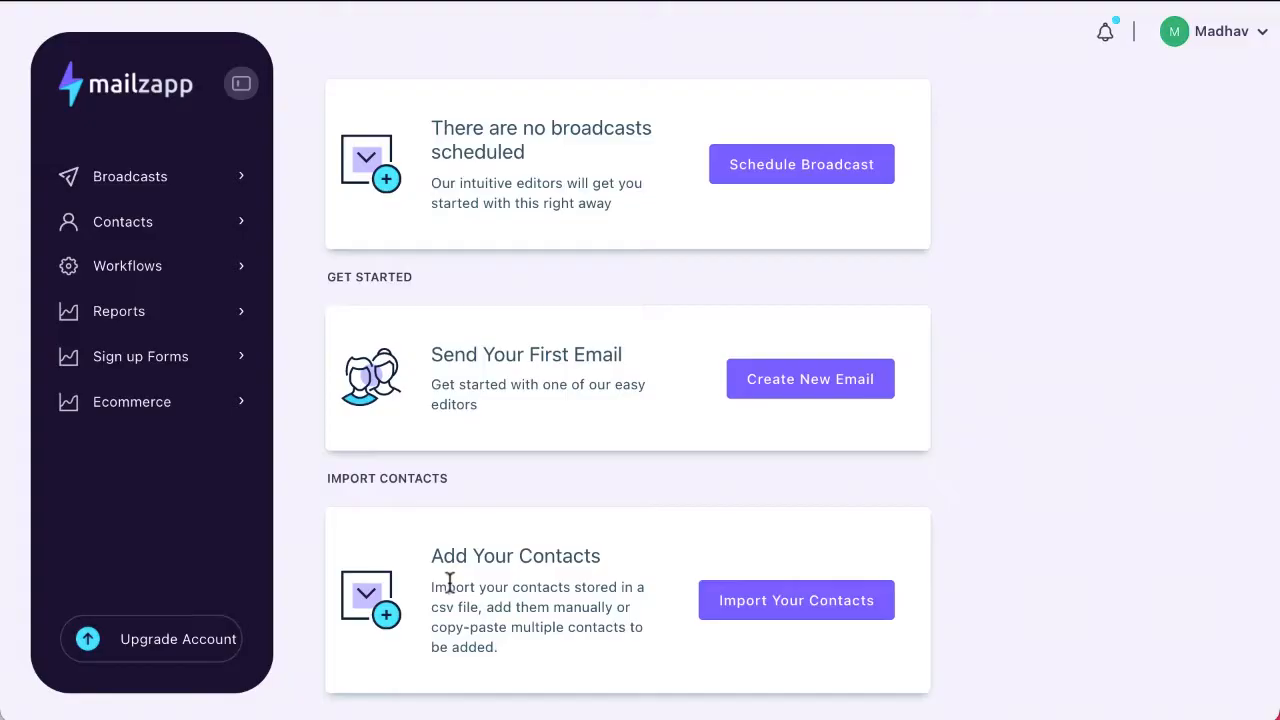
pyautogui.scroll(6, 449, 584)
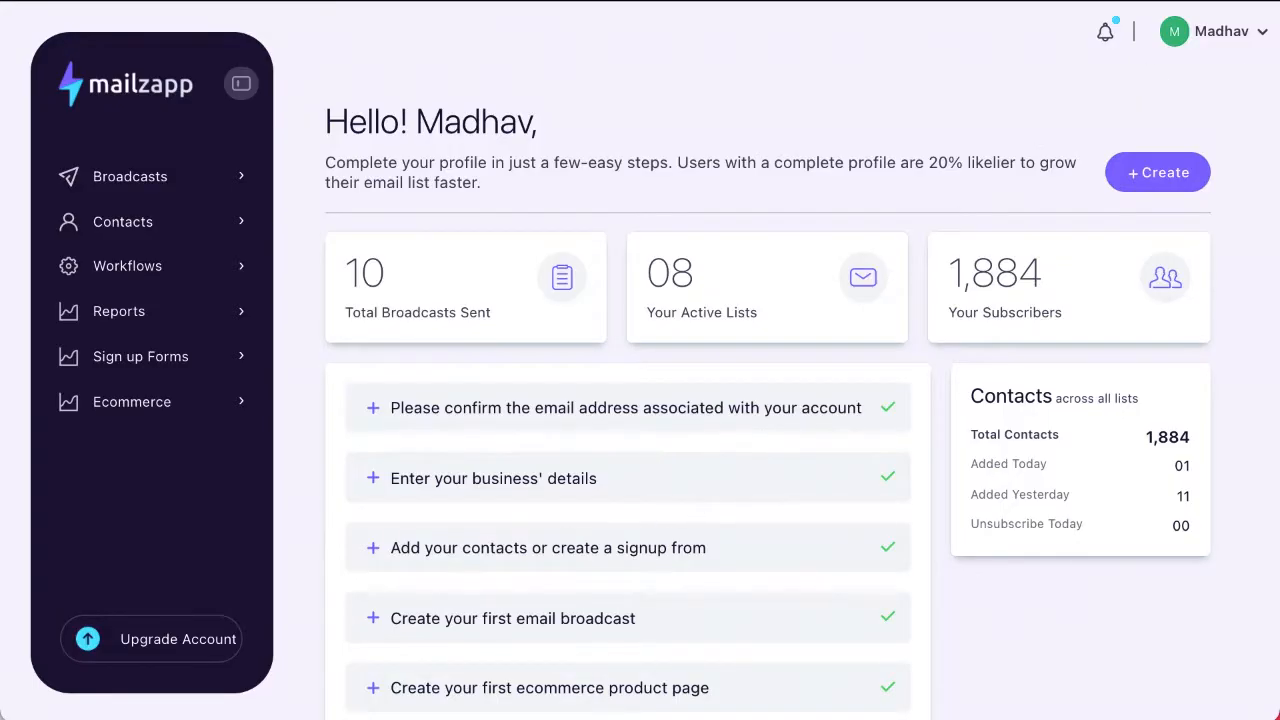
pyautogui.click(1261, 35)
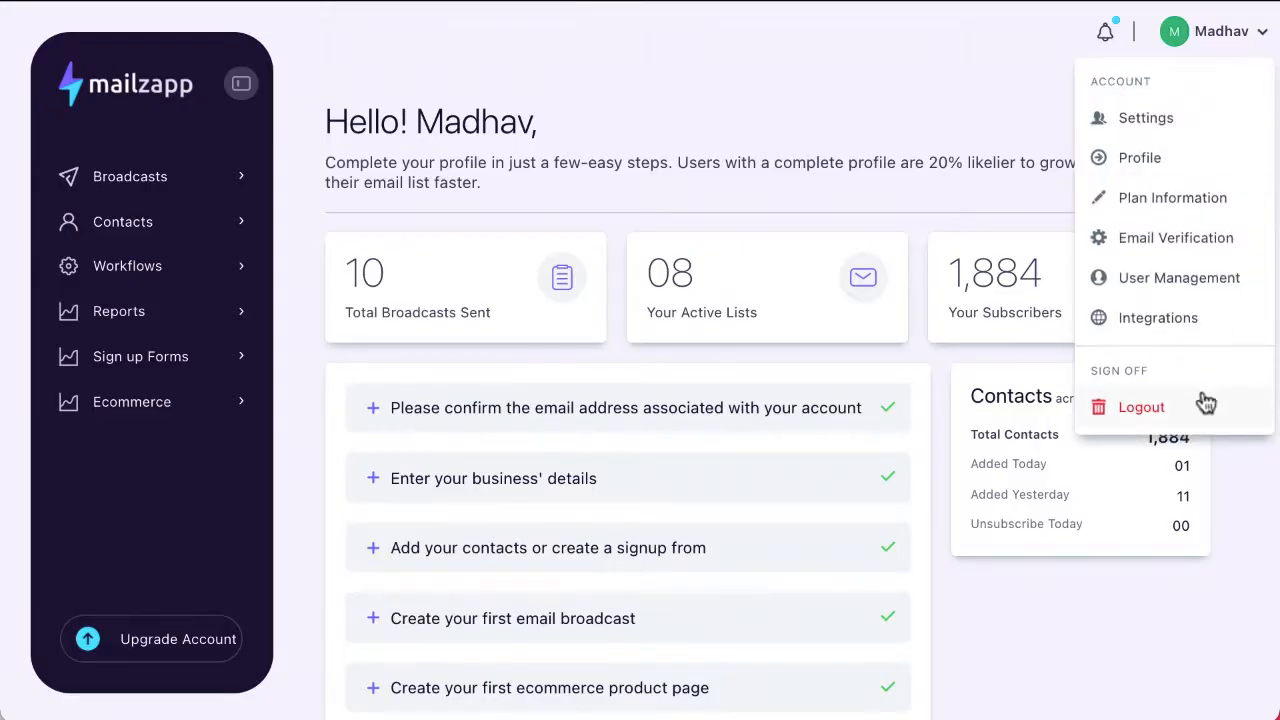